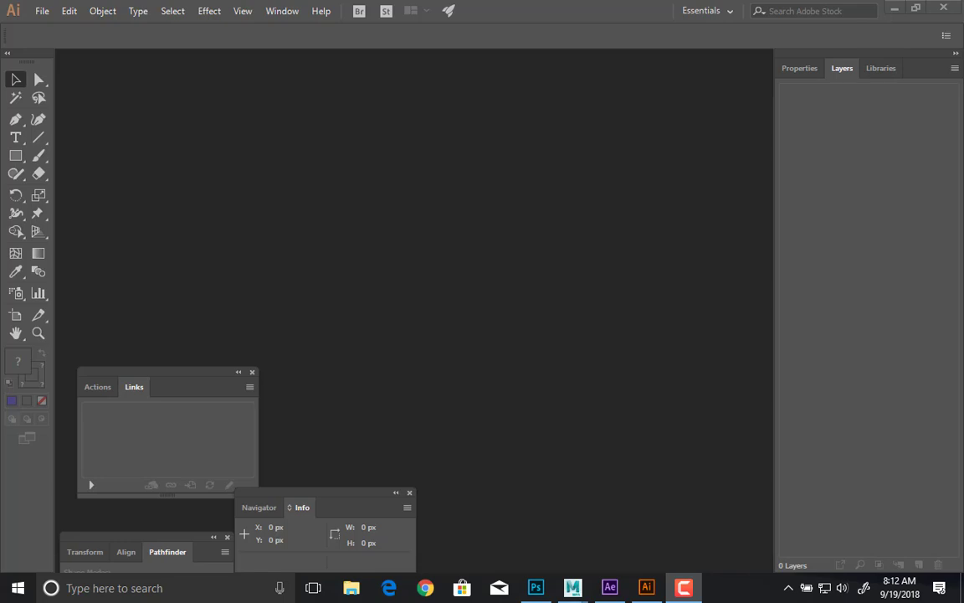
Step: Start a new document with a width of 960 px and a height of 540 px
left_click(44, 12)
left_click(67, 29)
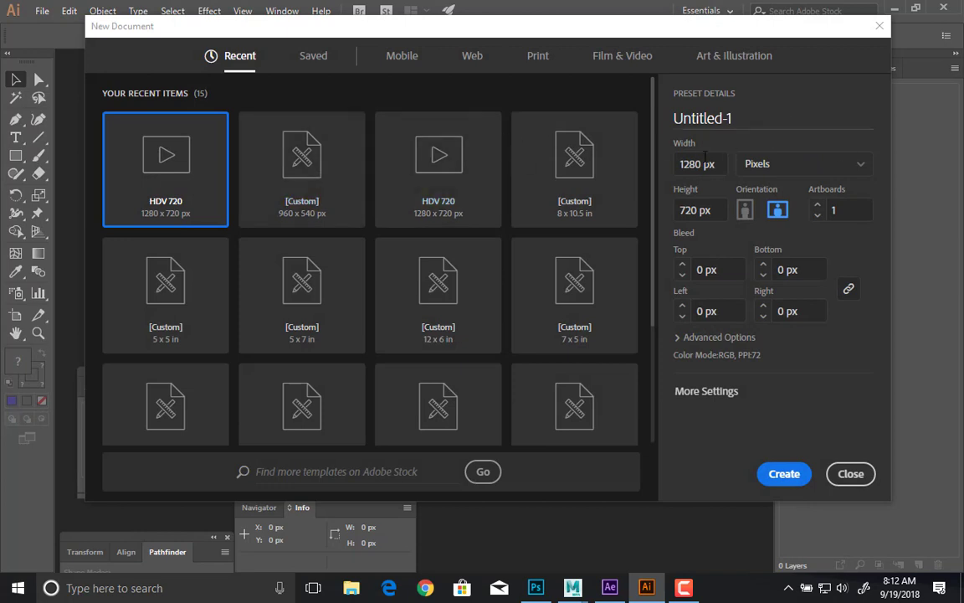
left_click(713, 164)
type("960")
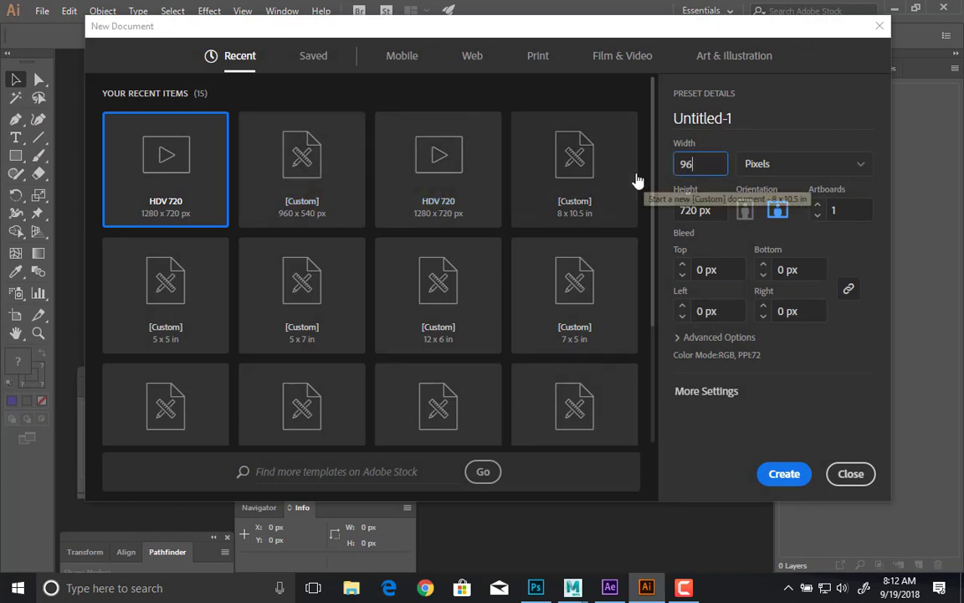
key("Tab")
type("540")
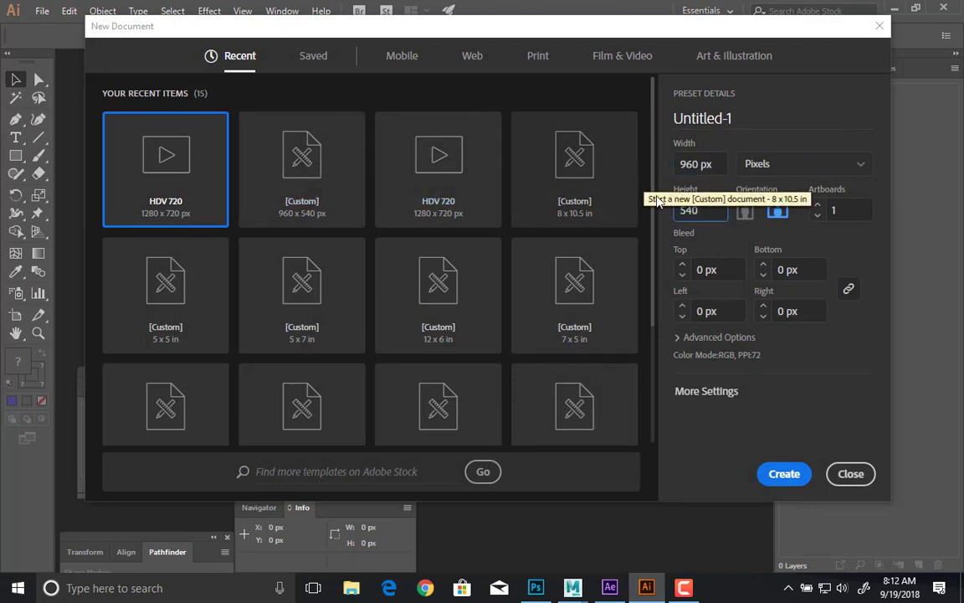
Step: Turn the transparency grid off in the advanced document settings and create the document
left_click(717, 338)
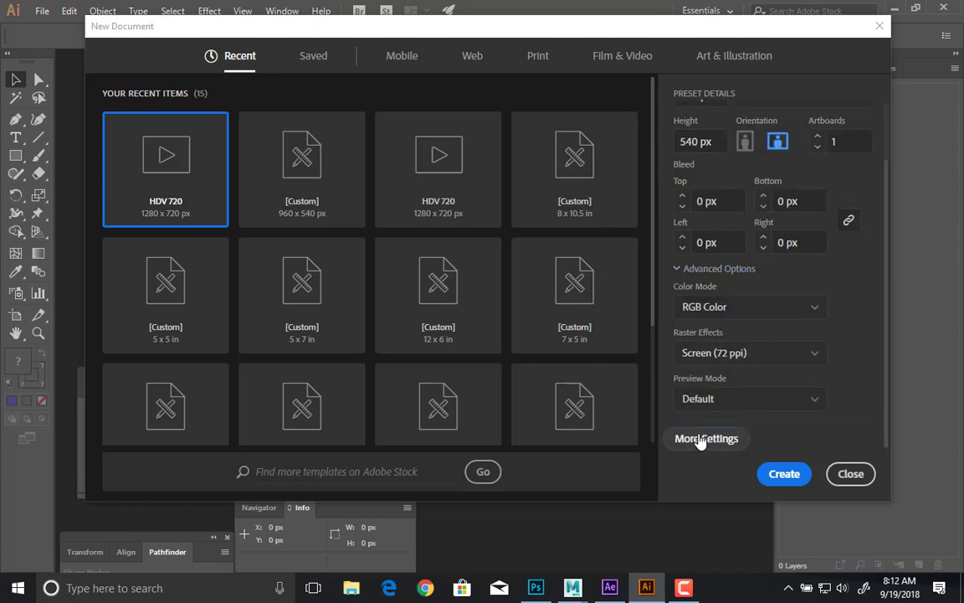
left_click(701, 440)
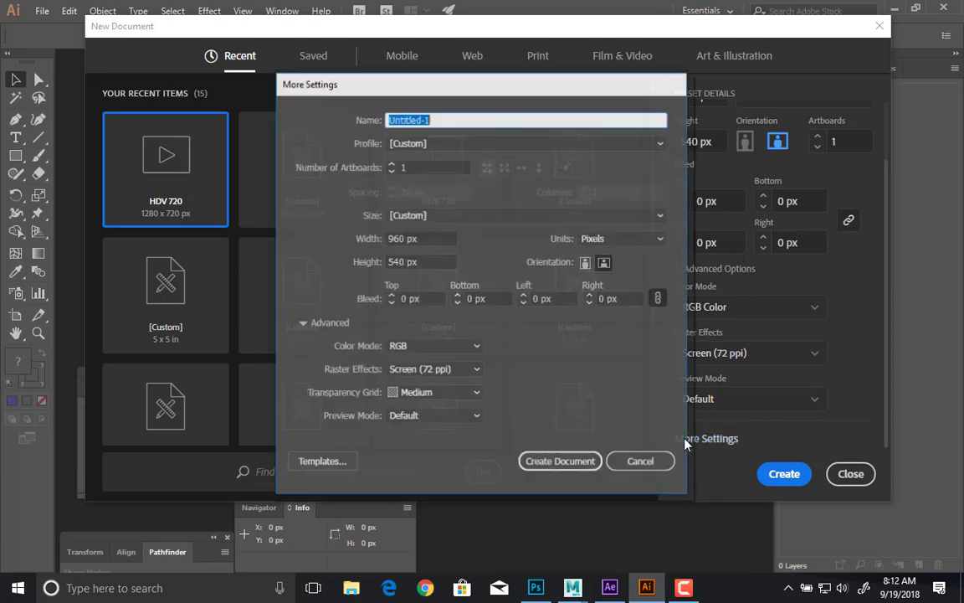
left_click(407, 399)
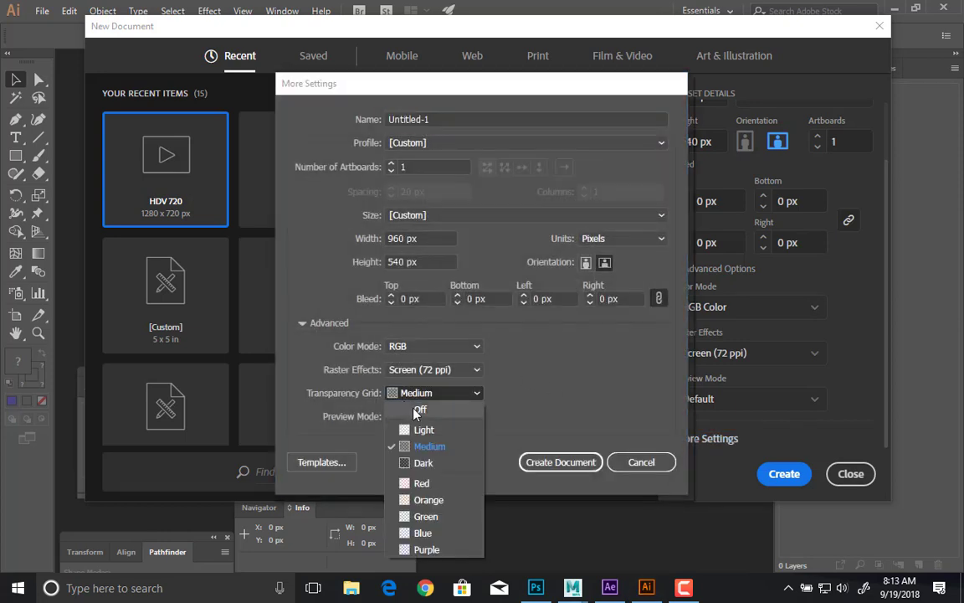
left_click(418, 410)
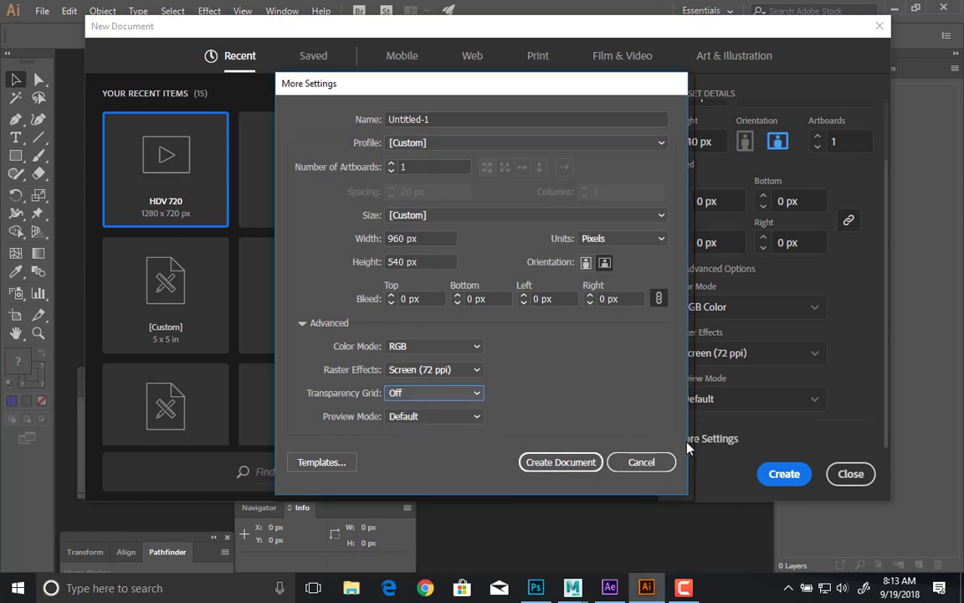
left_click(615, 461)
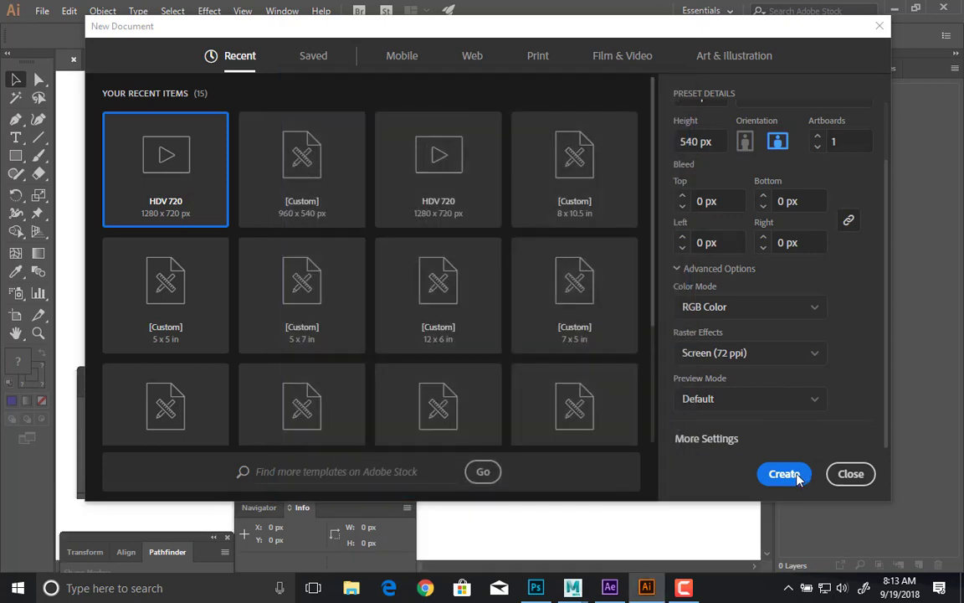
left_click(795, 474)
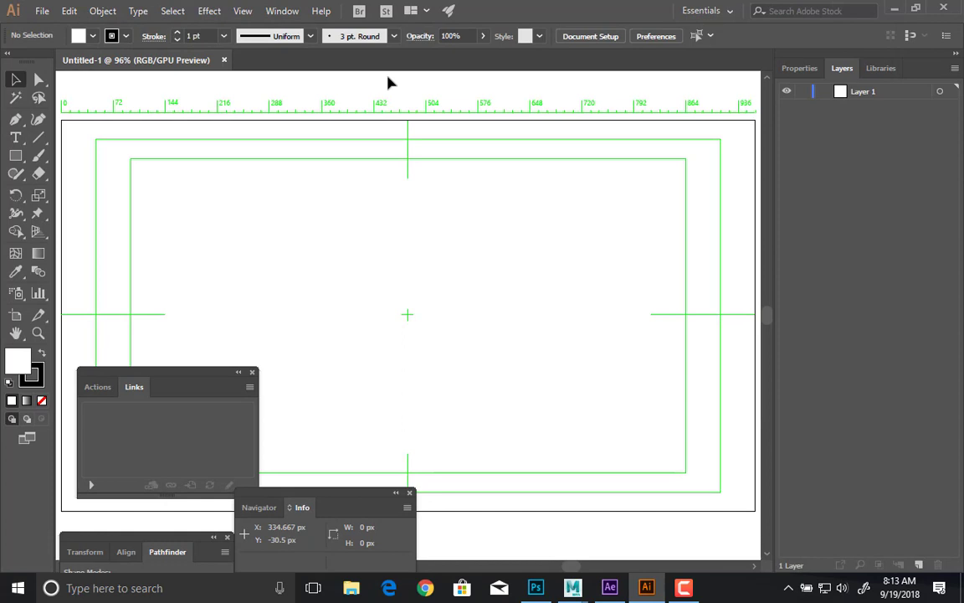
left_click(243, 11)
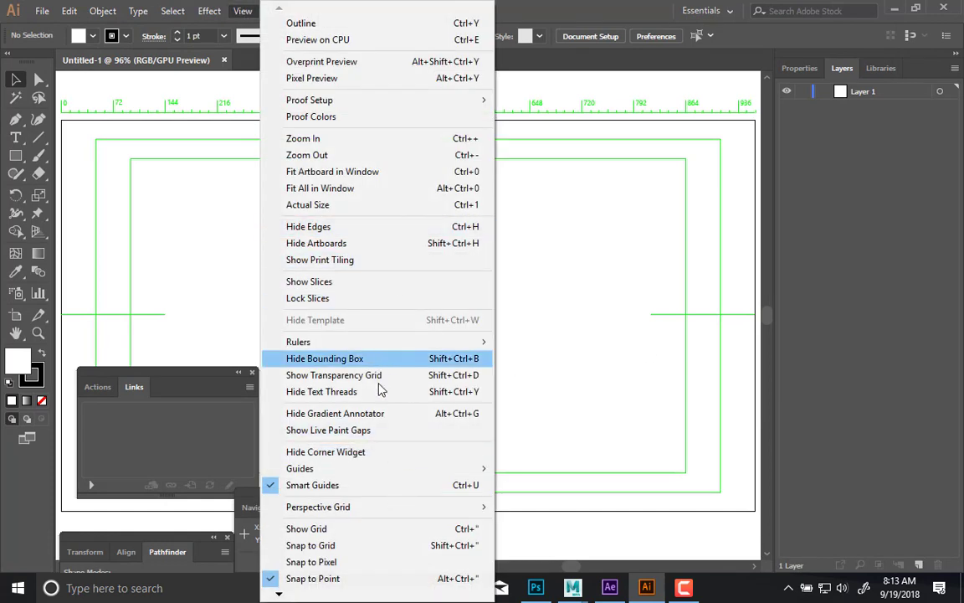
left_click(180, 239)
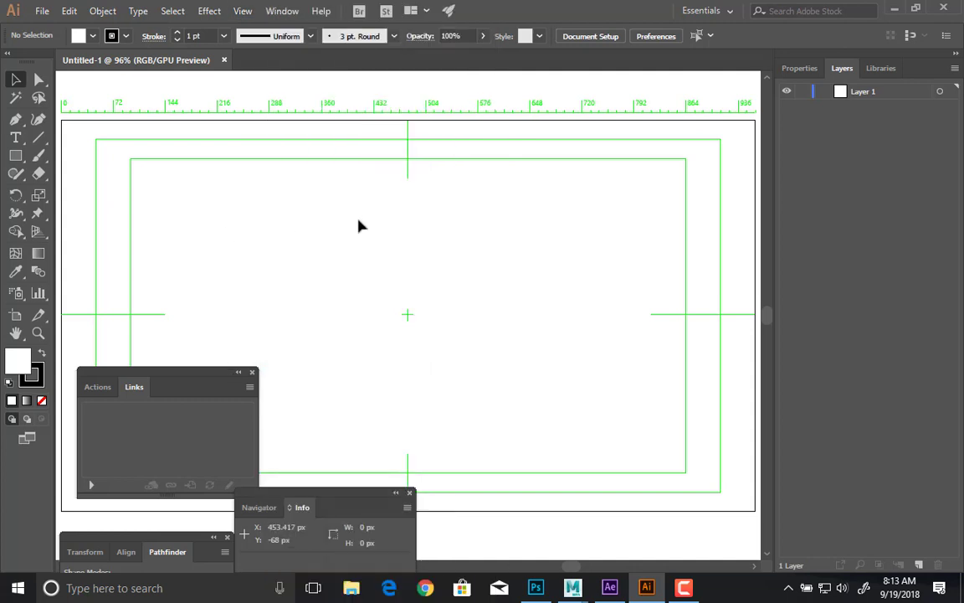
Step: Add a point text object reading "HELLO" near the artboard's upper-left area and deselect it
left_click(457, 255, "ctrl+alt")
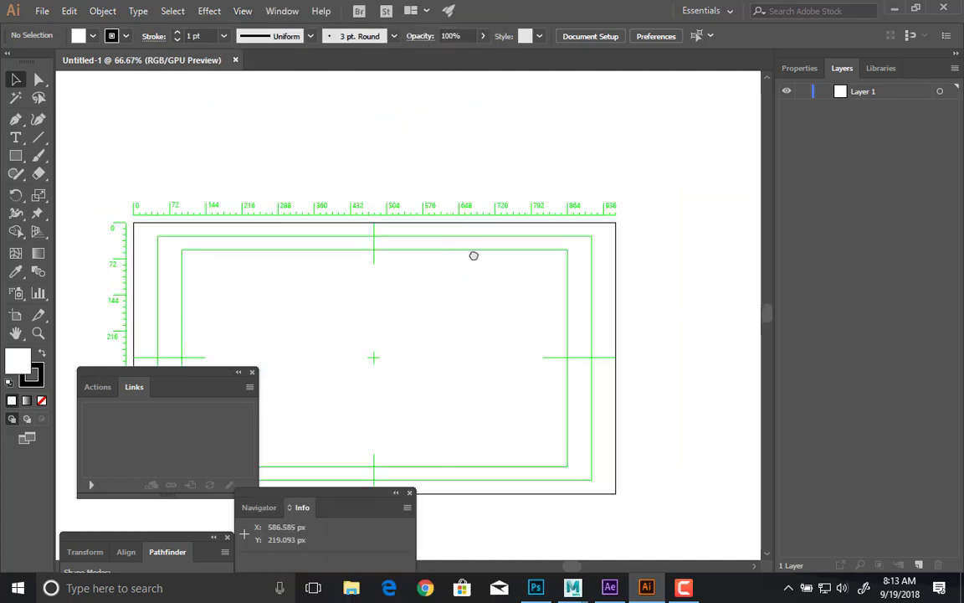
key("t")
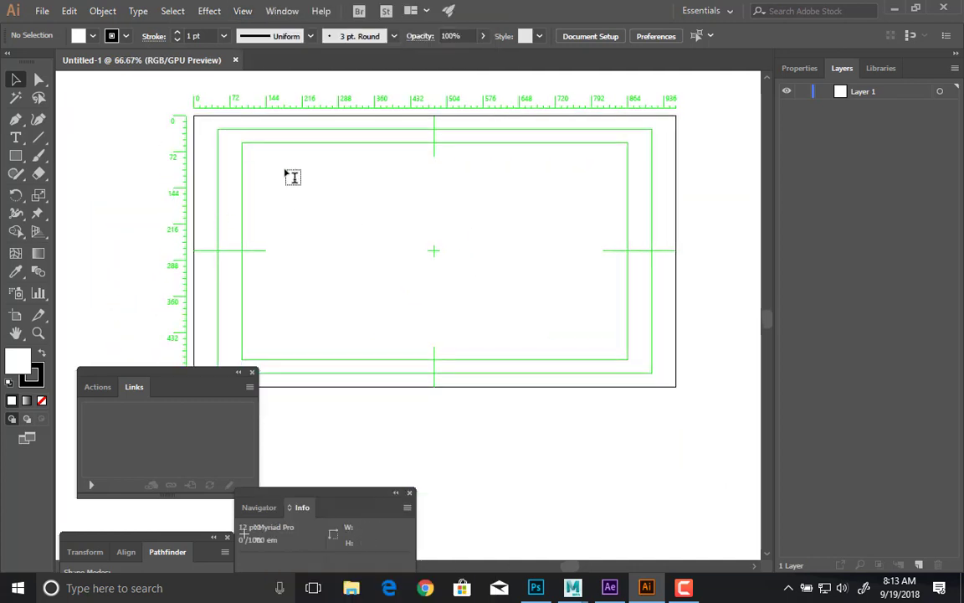
left_click(286, 169)
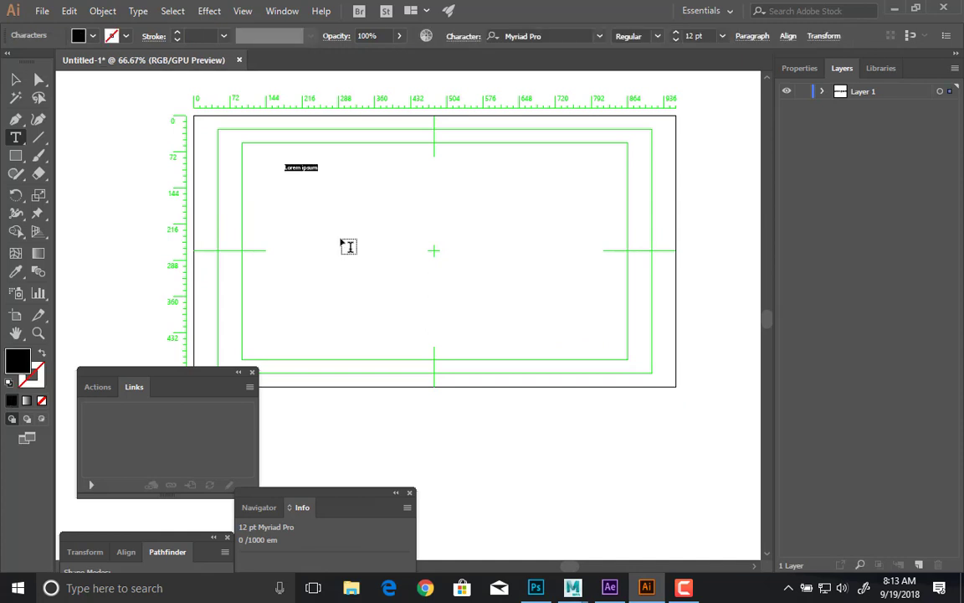
type("HELLO")
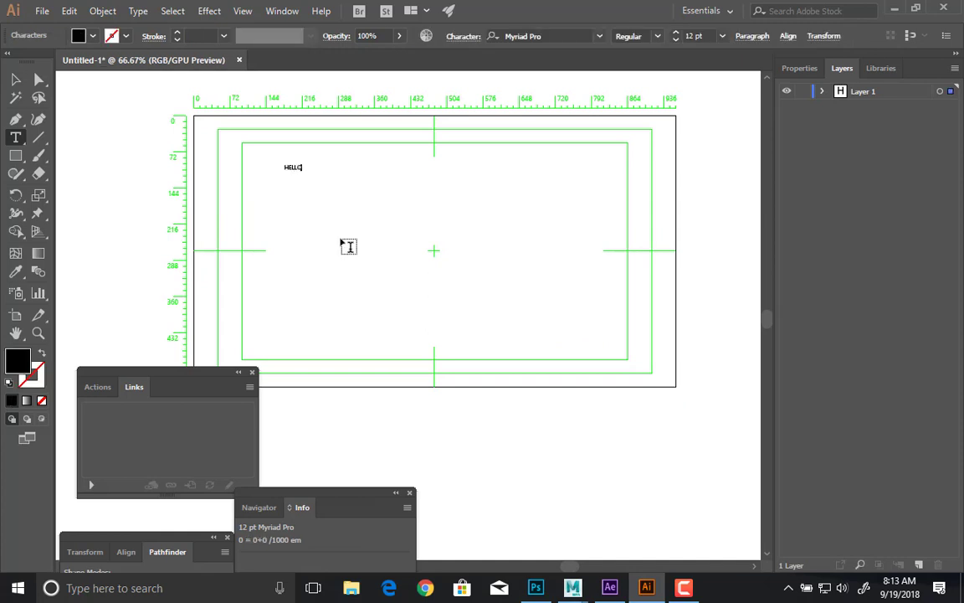
left_click(293, 166, "ctrl")
left_click(313, 206, "ctrl")
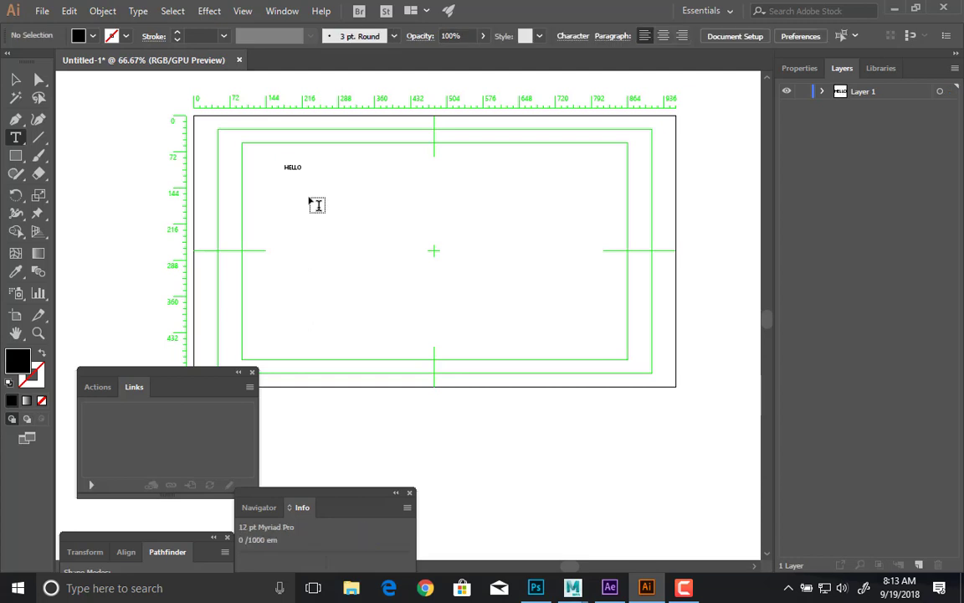
Step: Add a separate text object below and to the right of HELLO, reading "FROM" in capitals
left_click(316, 205)
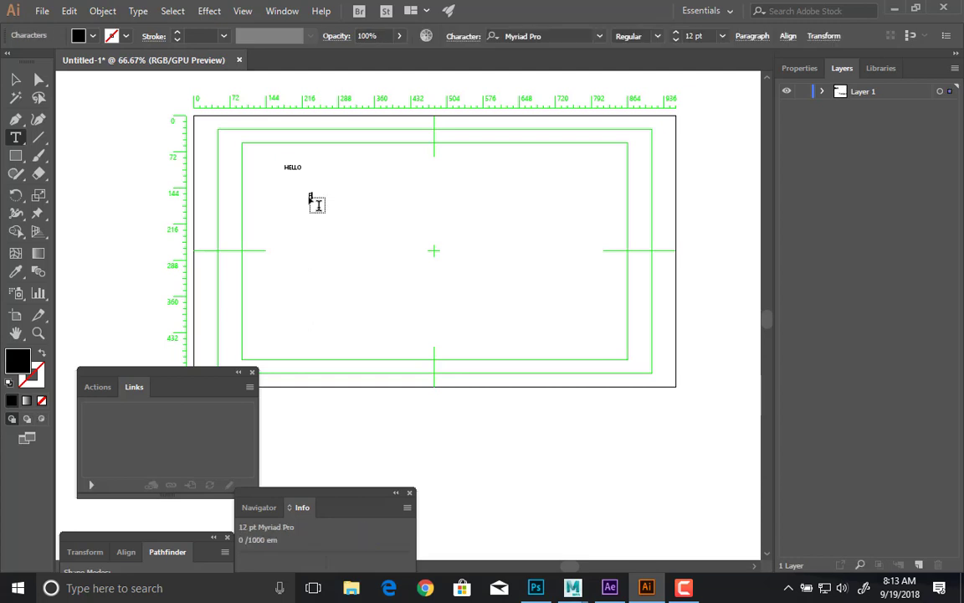
left_click(317, 205, "ctrl")
left_click_drag(271, 149, 595, 241)
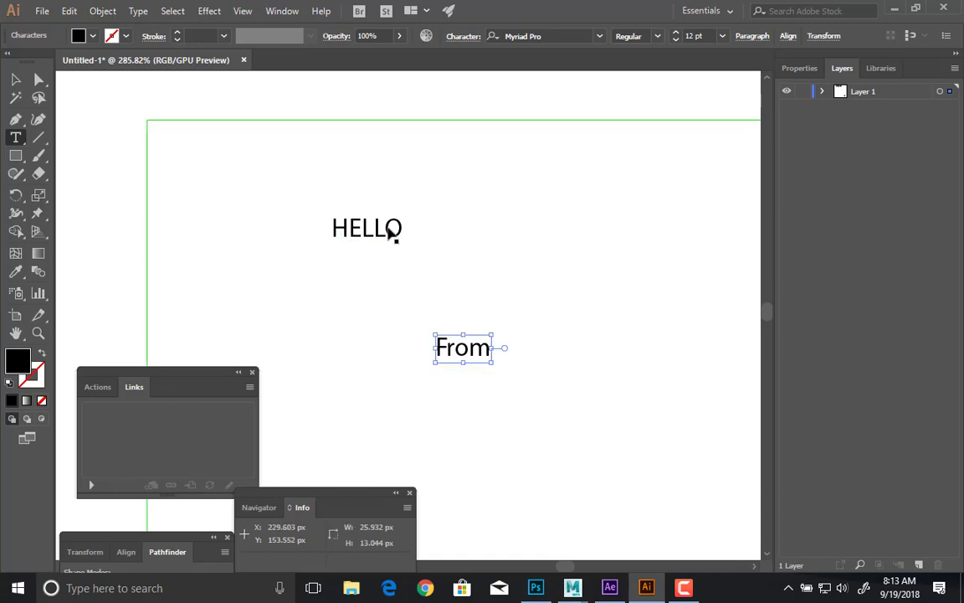
left_click(391, 228)
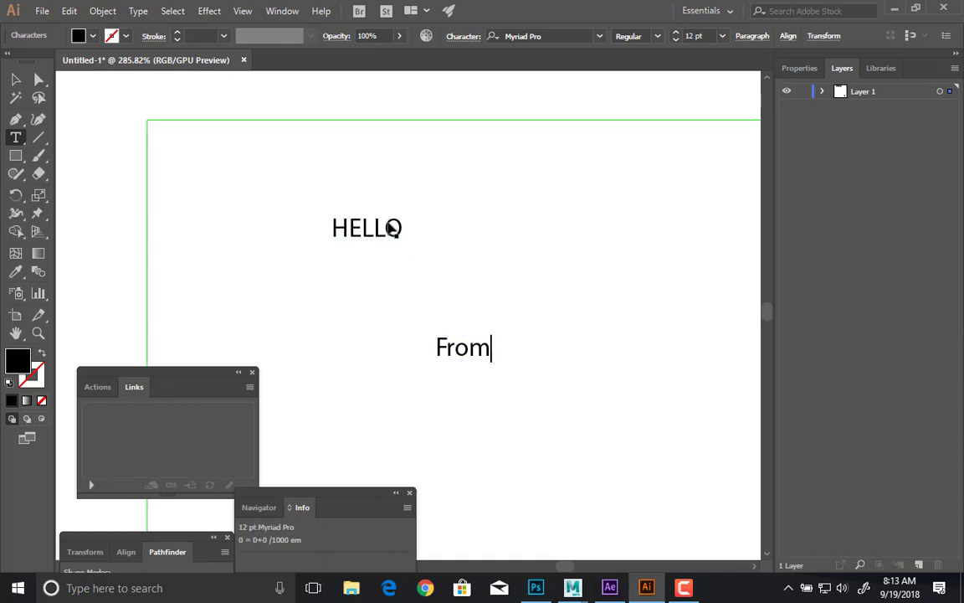
double_click(454, 347)
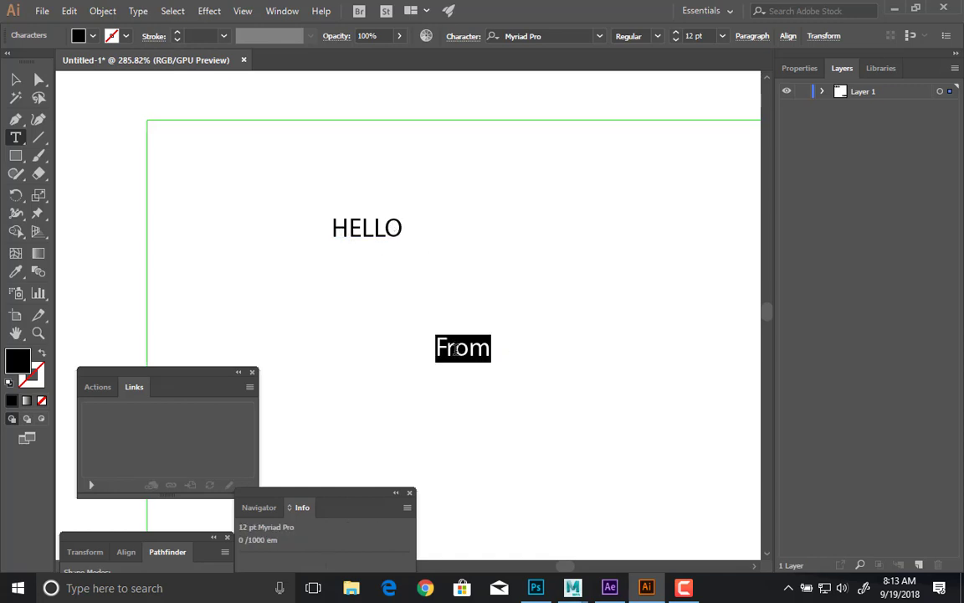
type("FROM")
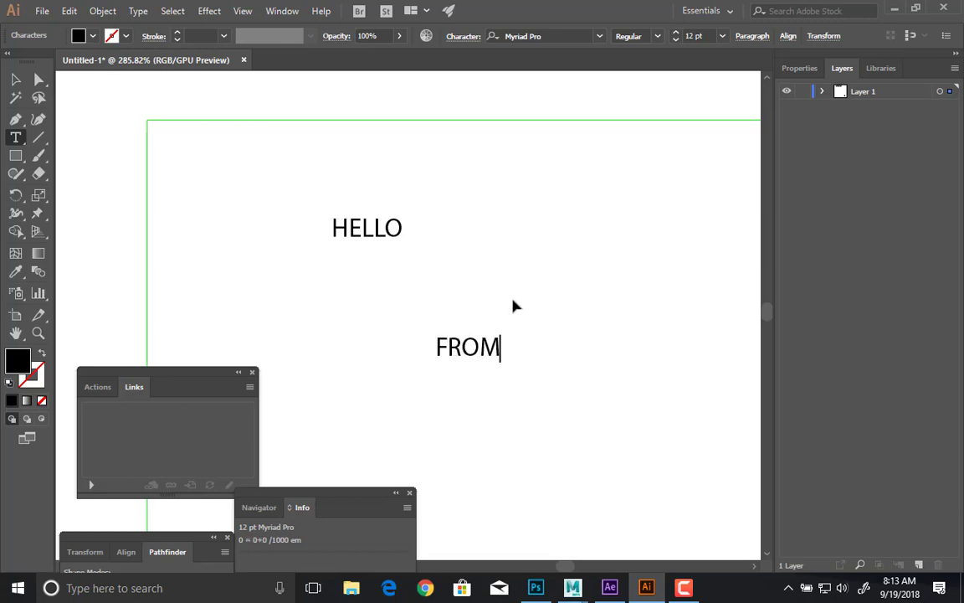
left_click(514, 300, "ctrl")
Step: Add two separate text objects reading "THE" and "OTHER" to the right of the existing words
left_click(559, 285)
type("THE")
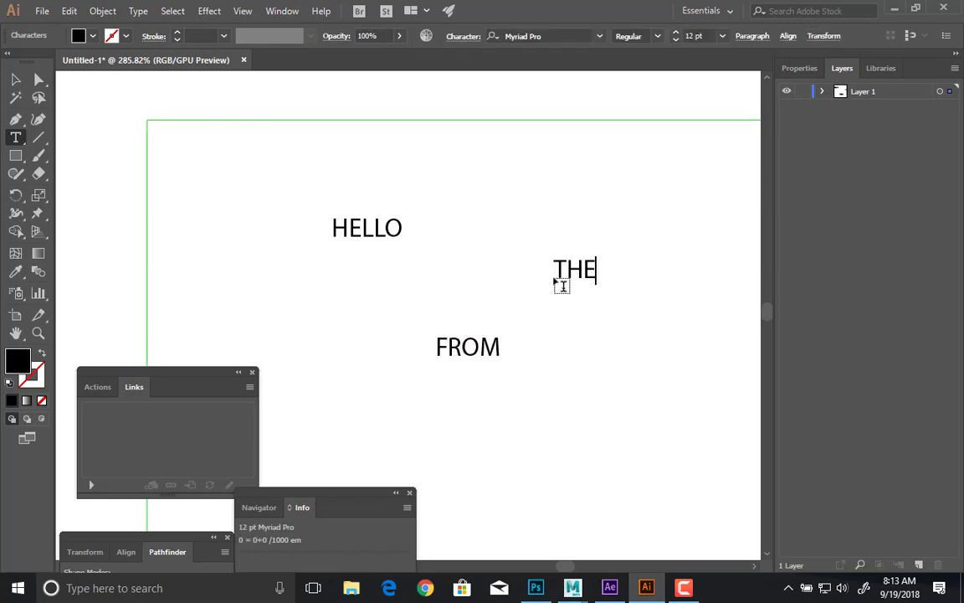
key("Escape")
left_click(606, 339, "ctrl")
left_click(609, 339)
type("OTHER")
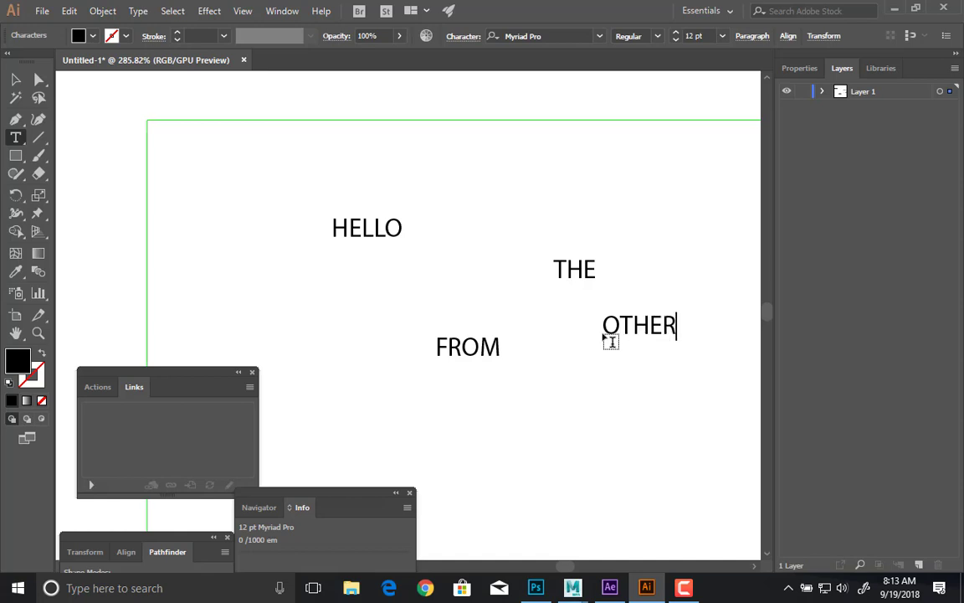
key("Escape")
left_click(652, 392, "ctrl")
Step: Add another text object reading "SIDE" below OTHER and finish text editing
left_click(670, 399)
type("SIDE")
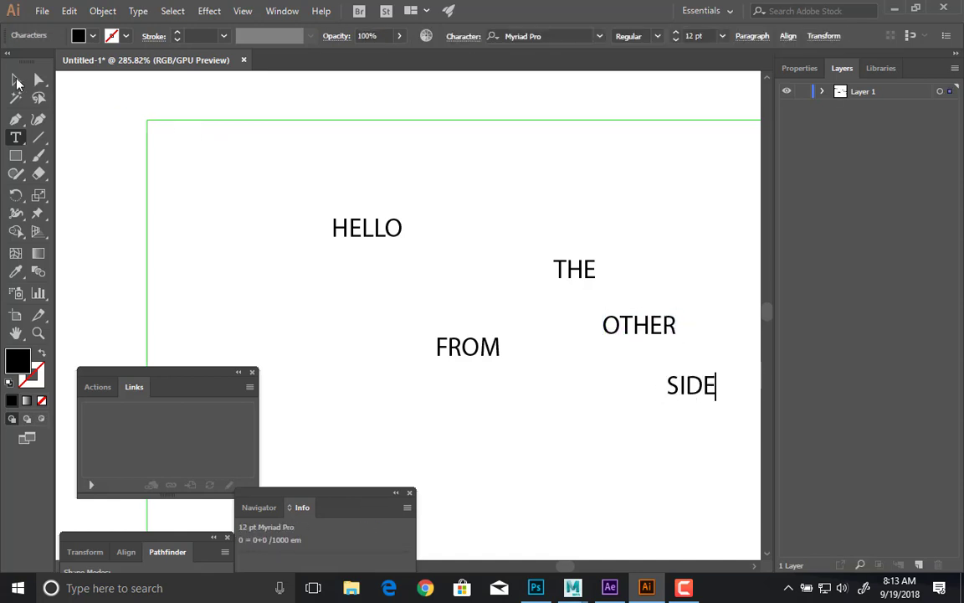
key("Escape")
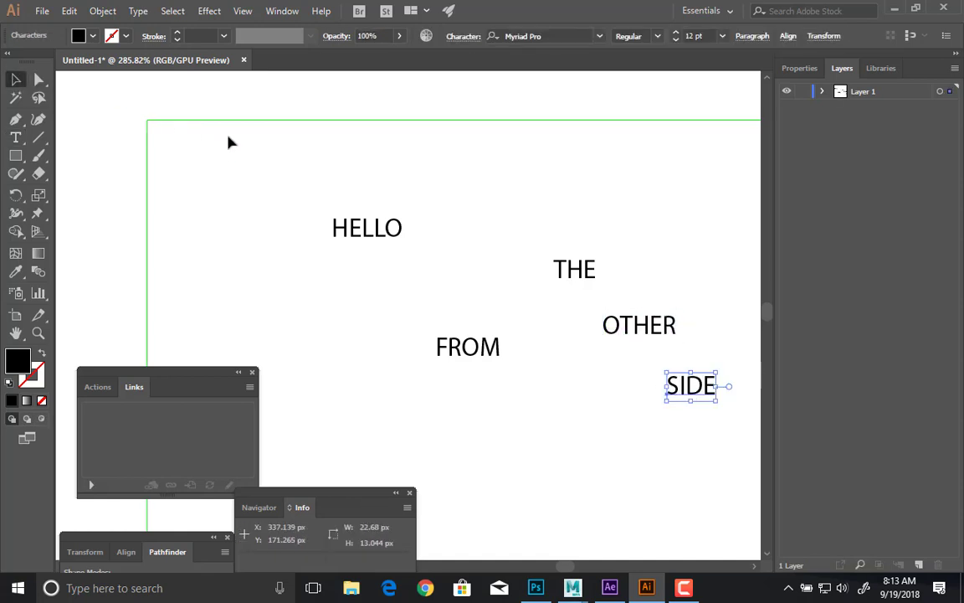
Step: Select all five words and set their font to Berlin Sans FB Demi Bold
left_click_drag(228, 137, 720, 419)
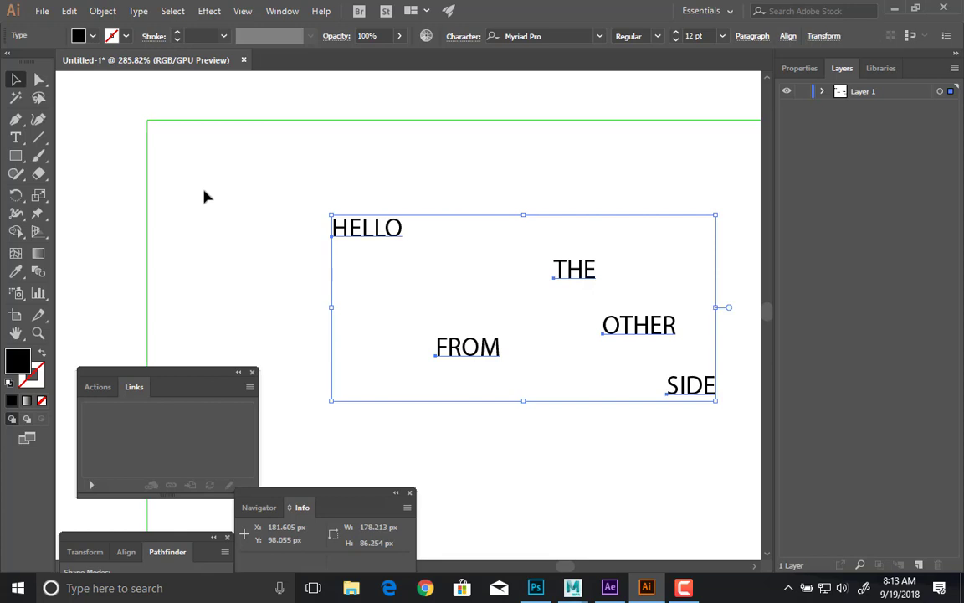
left_click(96, 37)
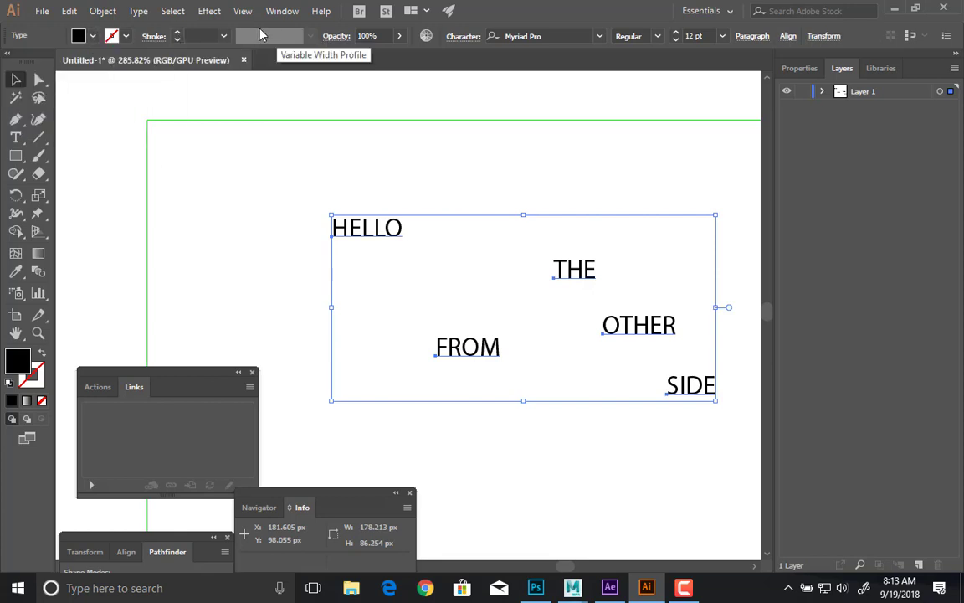
left_click(599, 36)
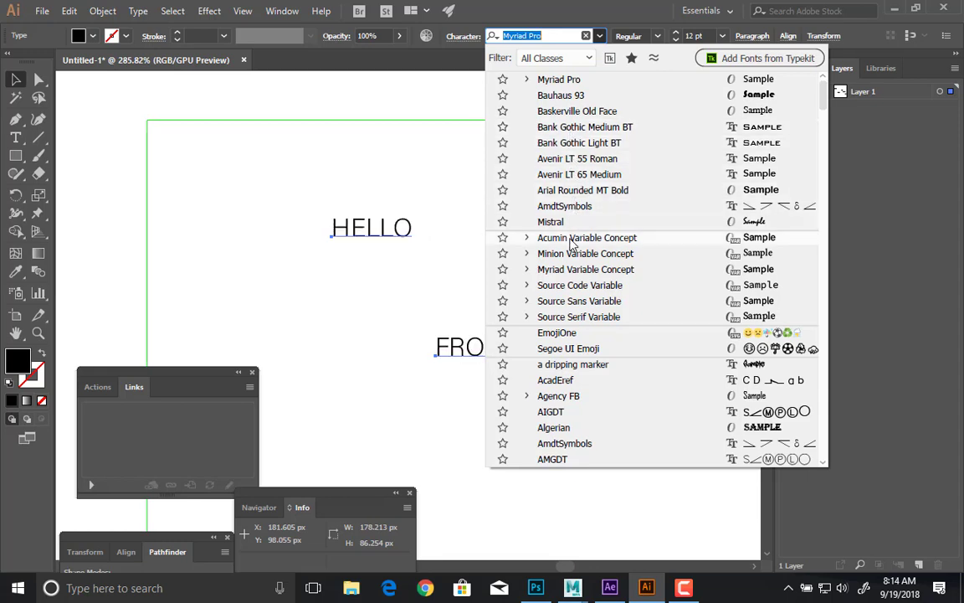
scroll(553, 284, "down", 5)
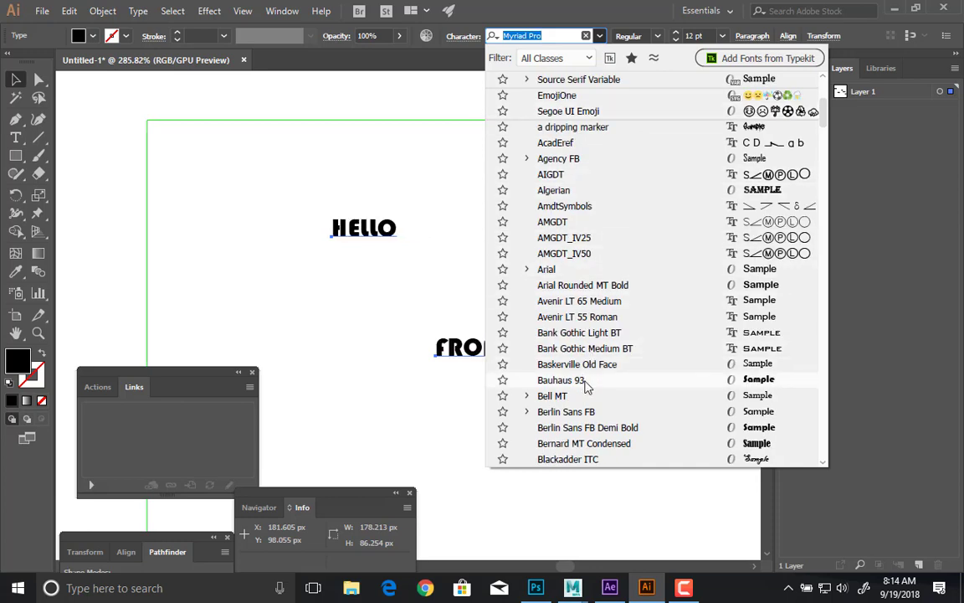
left_click(586, 428)
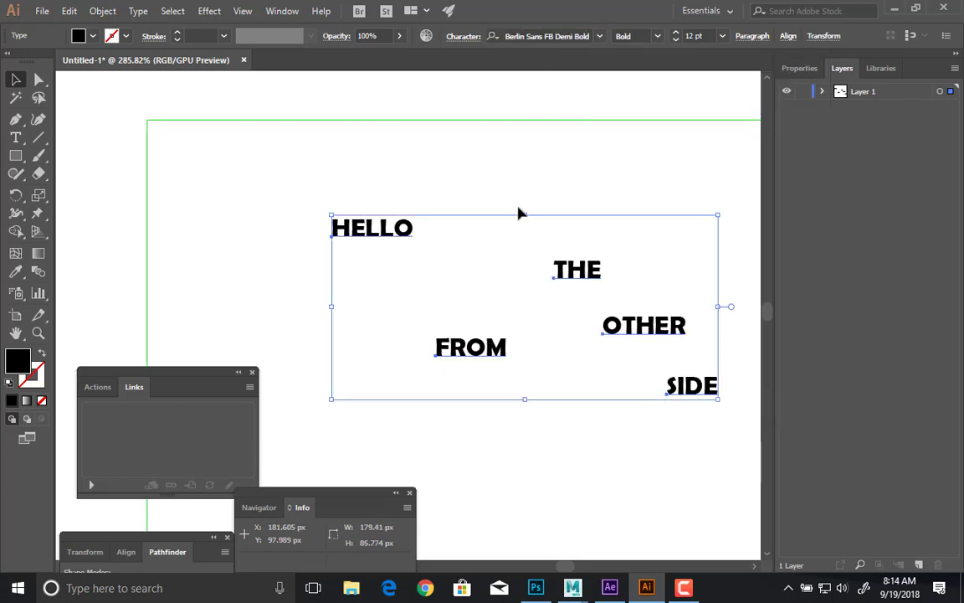
Step: Move all five words together toward the inner safe area's upper-left corner and set their size to 24 pt
left_click_drag(368, 227, 235, 167)
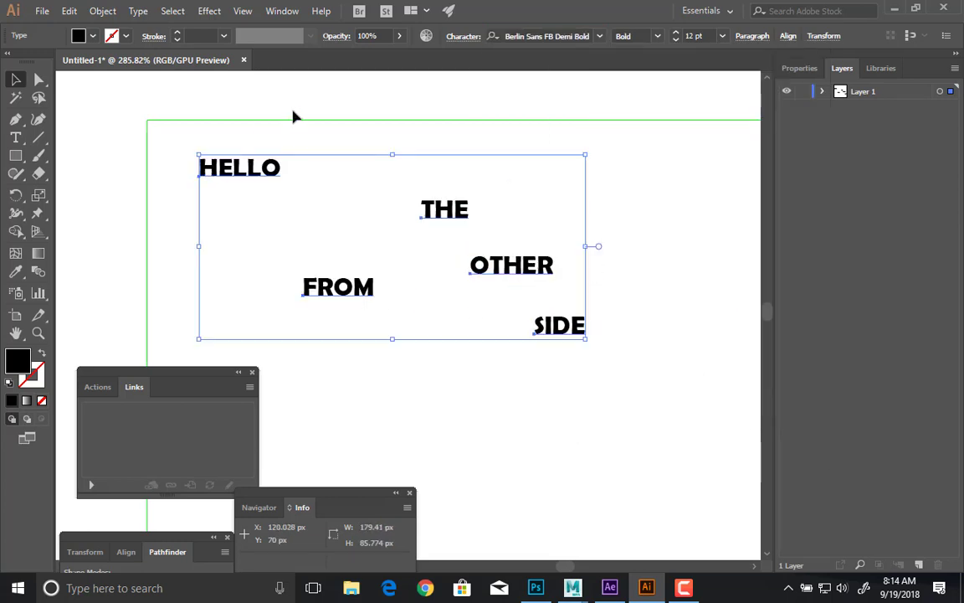
left_click(722, 36)
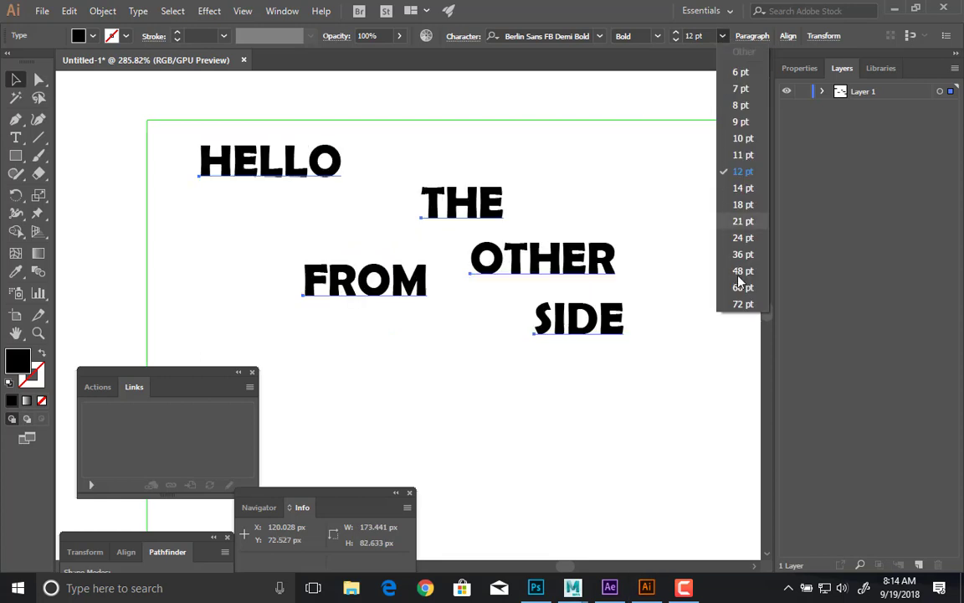
left_click(633, 415)
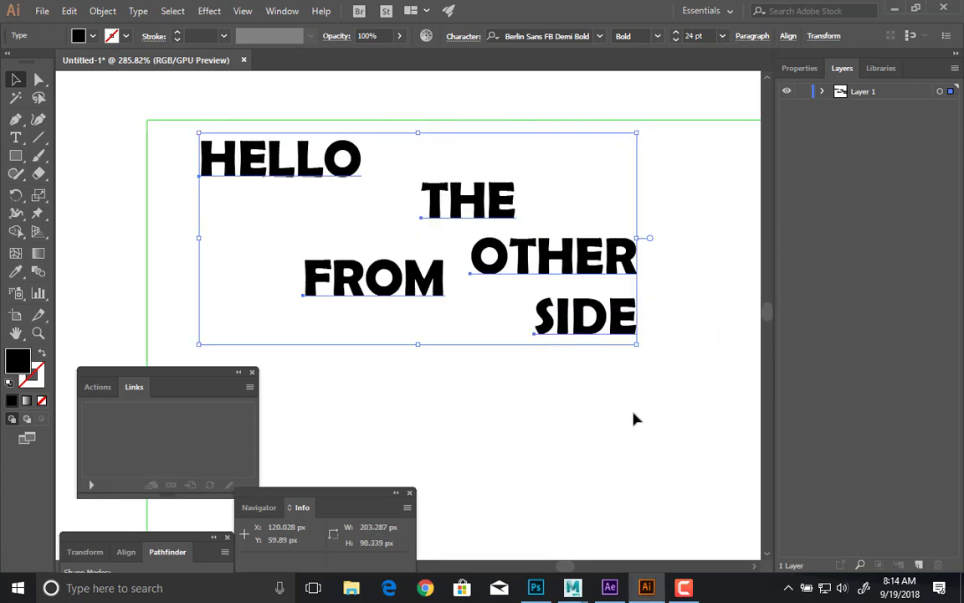
left_click(634, 419)
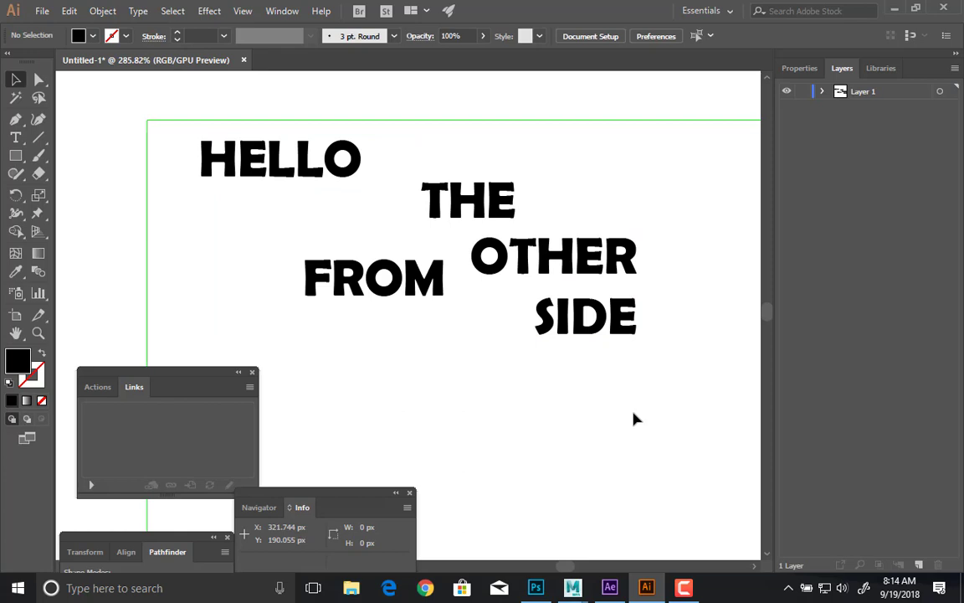
Step: Arrange the words FROM, THE, OTHER and SIDE one below another under HELLO in a descending diagonal staircase
left_click_drag(487, 213, 454, 160)
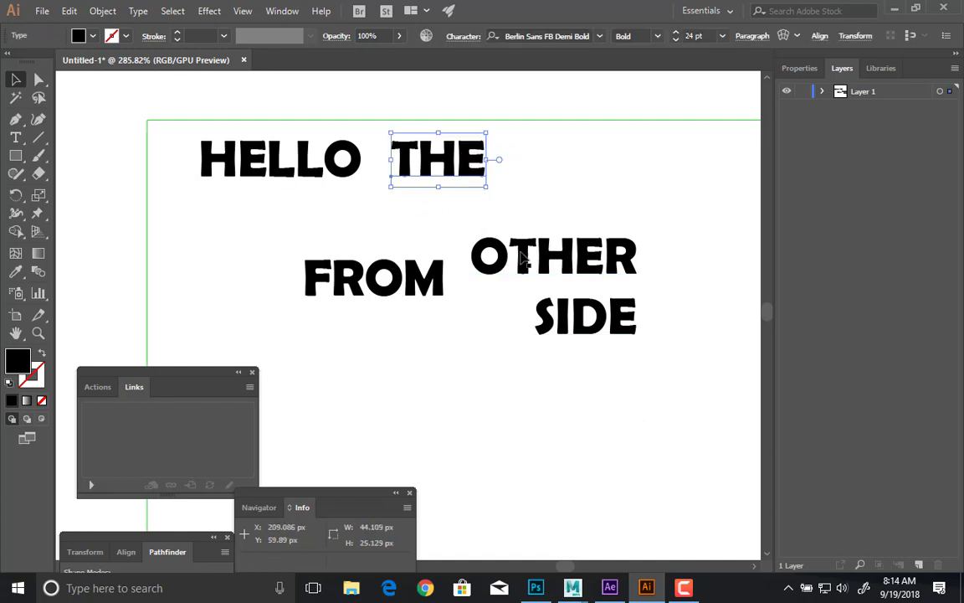
left_click_drag(521, 260, 621, 213)
left_click_drag(404, 143, 404, 390)
left_click_drag(410, 284, 367, 235)
left_click_drag(434, 398, 379, 289)
left_click_drag(619, 219, 412, 373)
left_click_drag(544, 327, 485, 451)
left_click(598, 303)
Step: Select all five words and release the contents of Layer 1 to separate layers in sequence
key("ctrl+space")
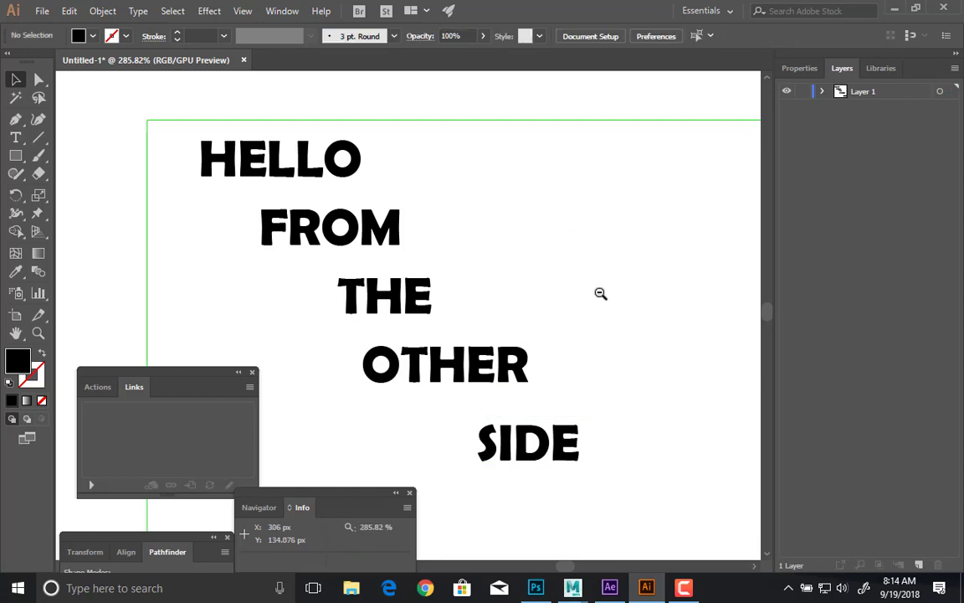
left_click(600, 294, "ctrl+alt")
left_click(600, 294, "ctrl+alt")
left_click_drag(323, 327, 579, 258)
left_click_drag(291, 159, 621, 410)
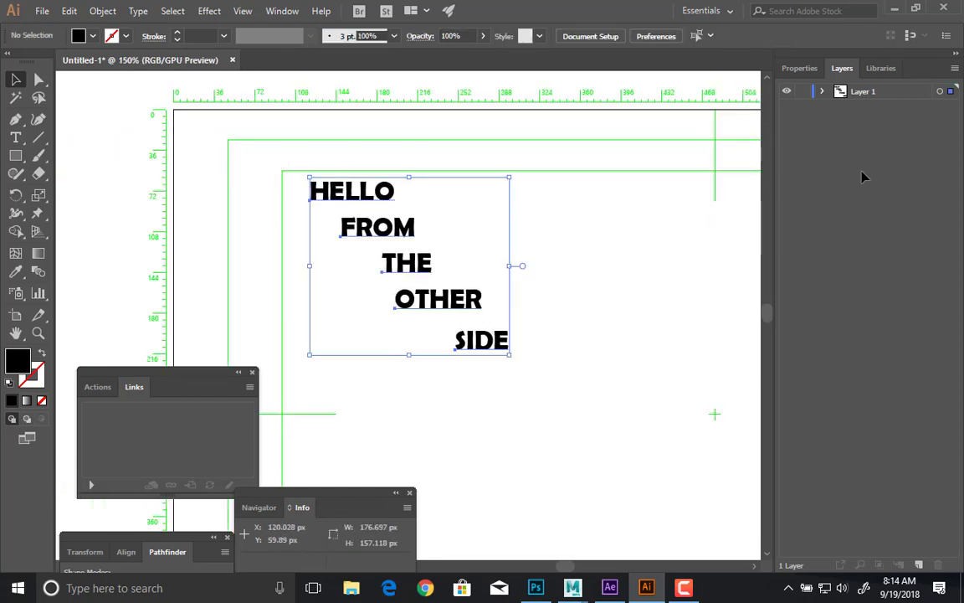
left_click(954, 68)
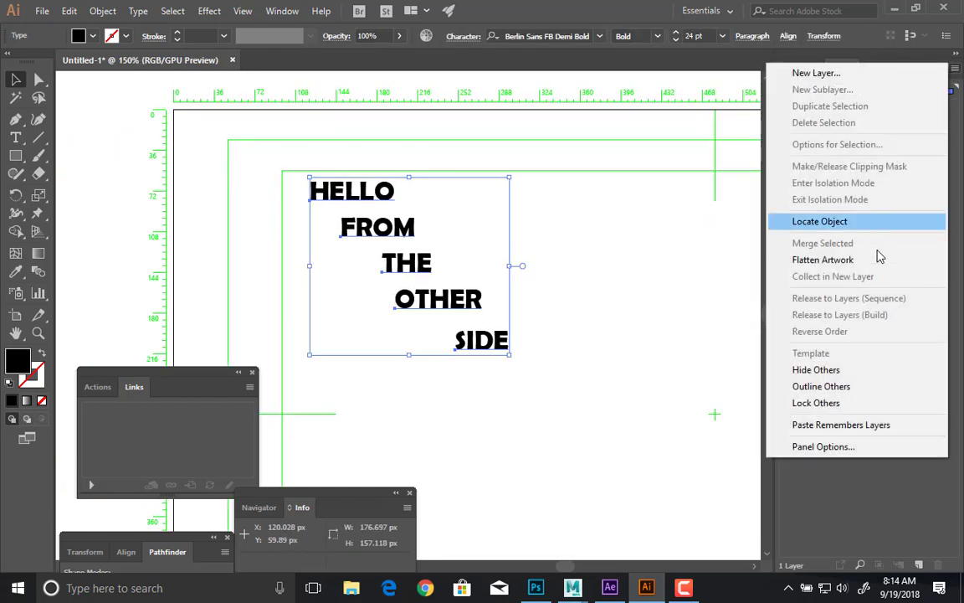
left_click(909, 490)
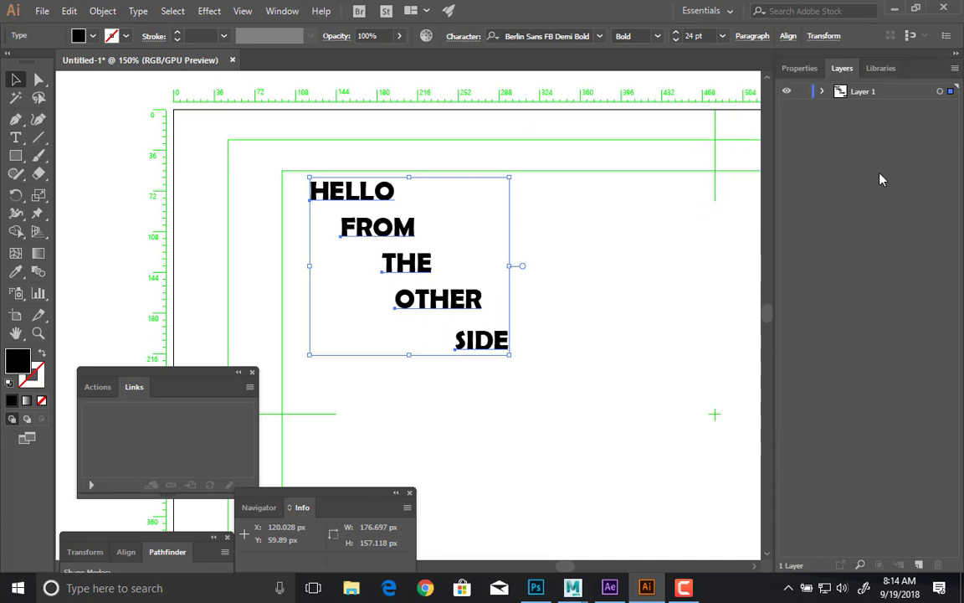
left_click(954, 67)
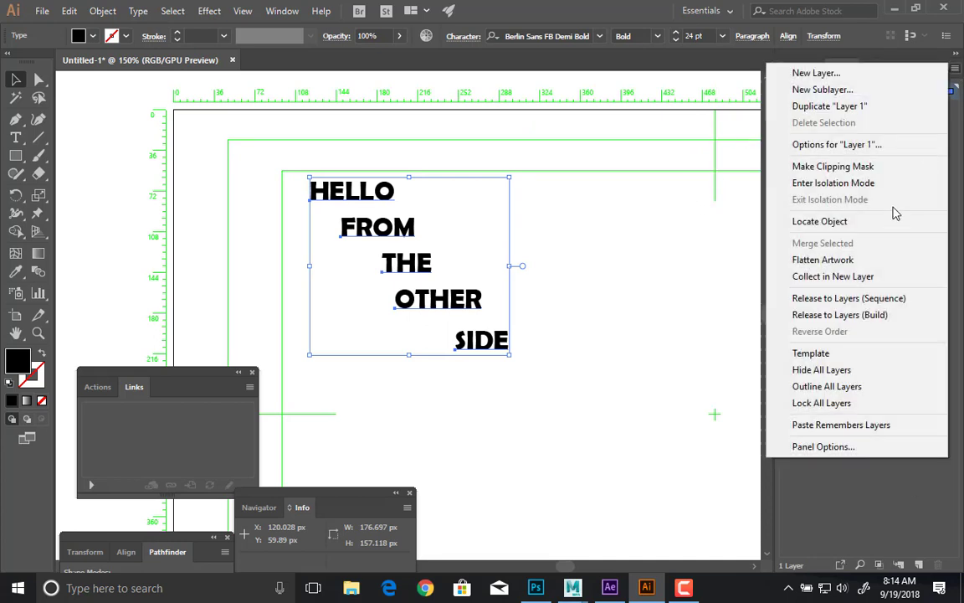
left_click(876, 299)
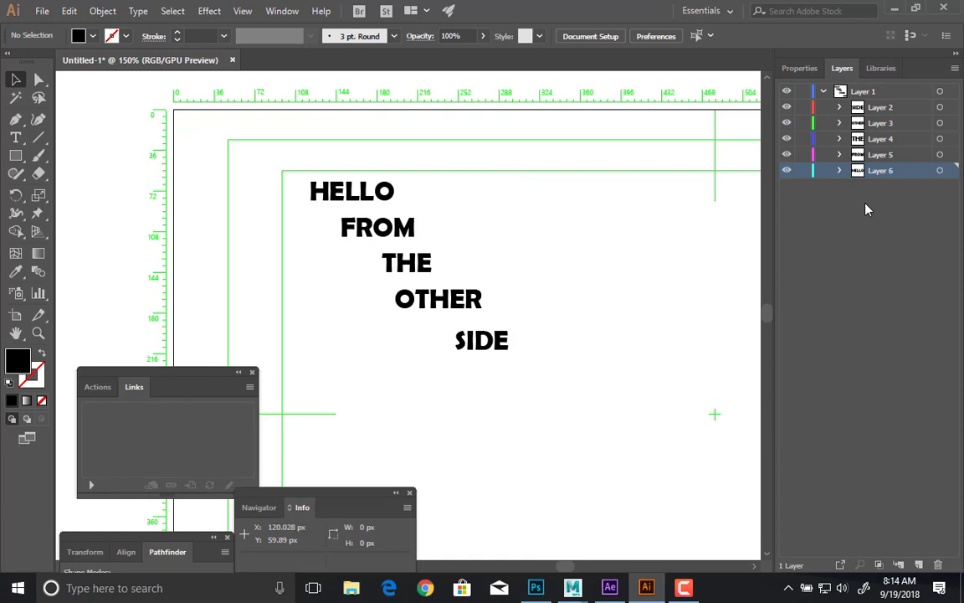
Step: Move the five word sublayers out of Layer 1 to the top level and delete the empty Layer 1
left_click(885, 111)
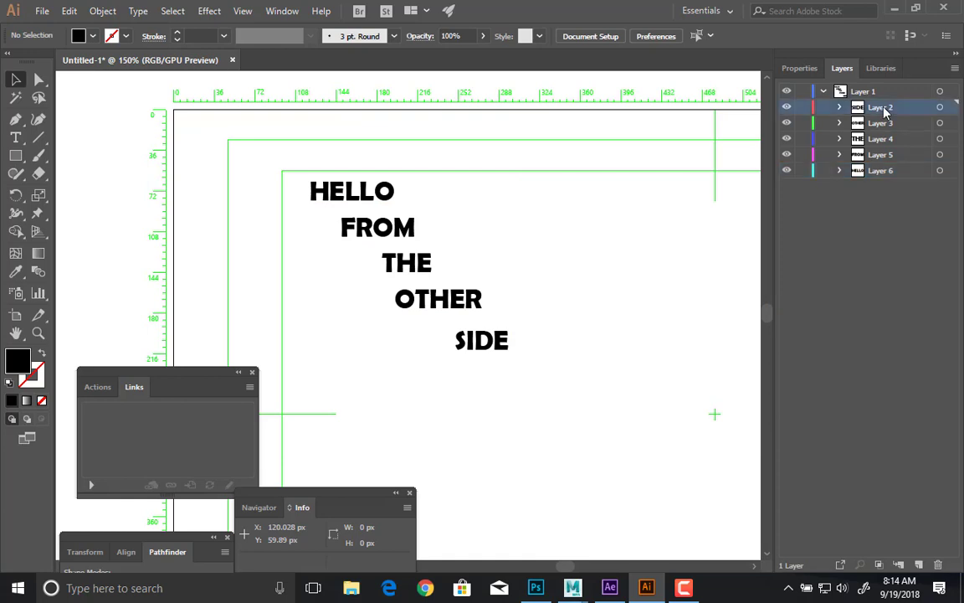
left_click(884, 170, "shift")
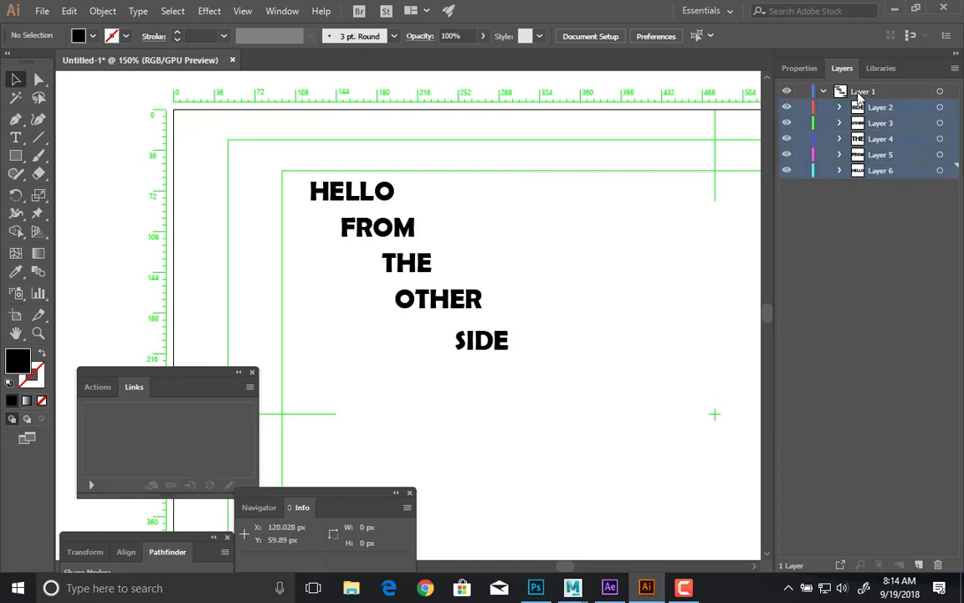
left_click(861, 94)
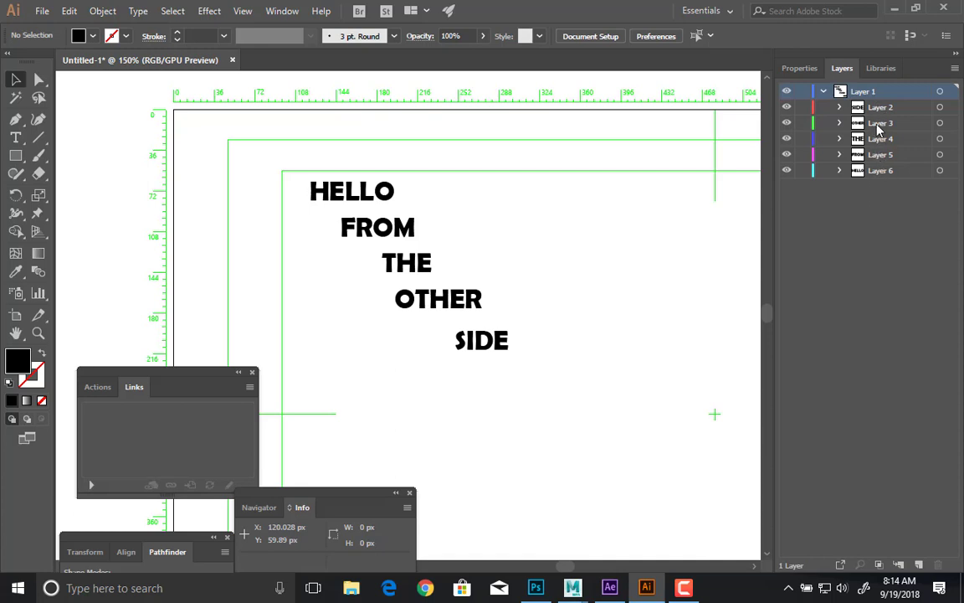
left_click(878, 110)
left_click(881, 169, "shift")
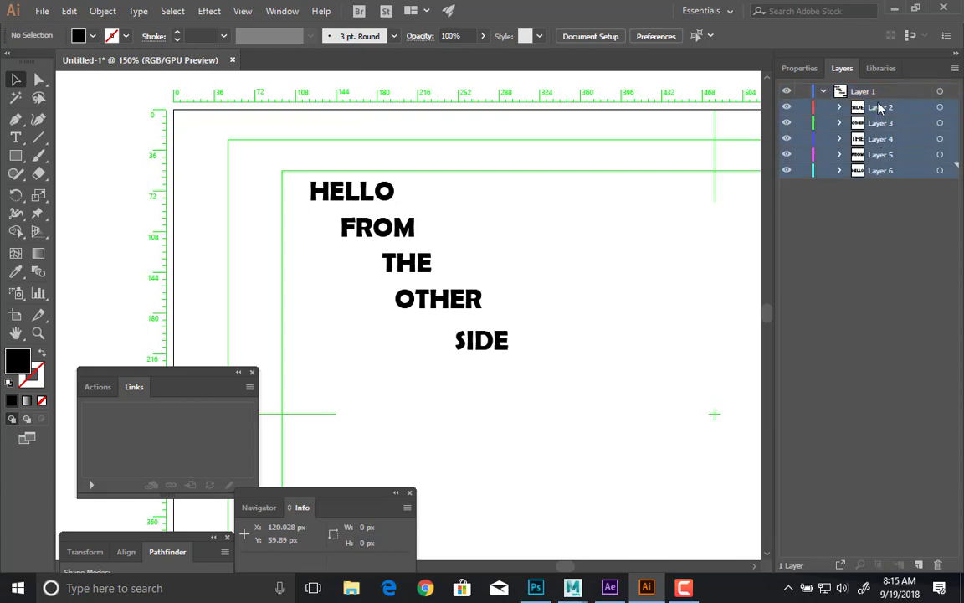
left_click_drag(878, 109, 877, 87)
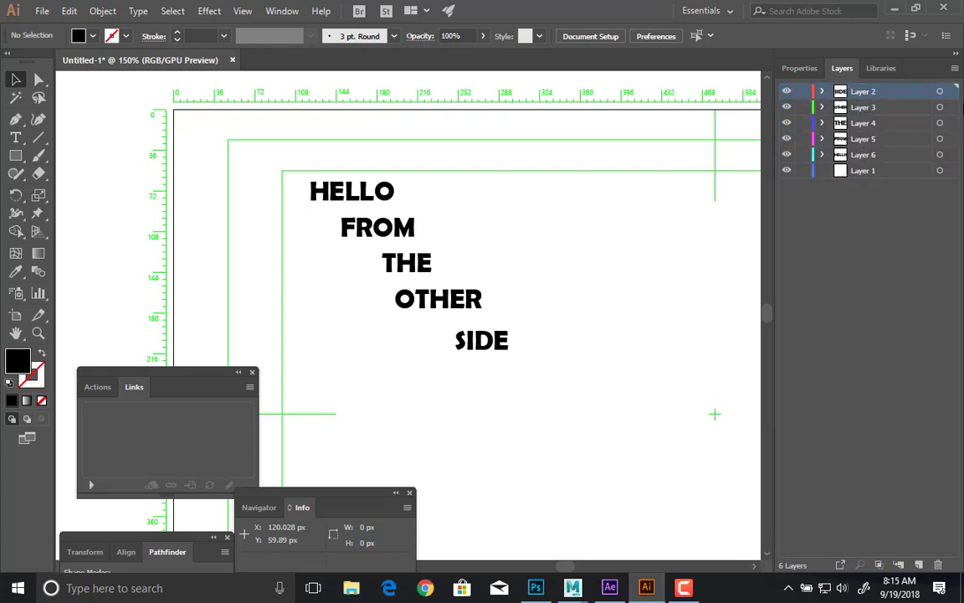
left_click(870, 170)
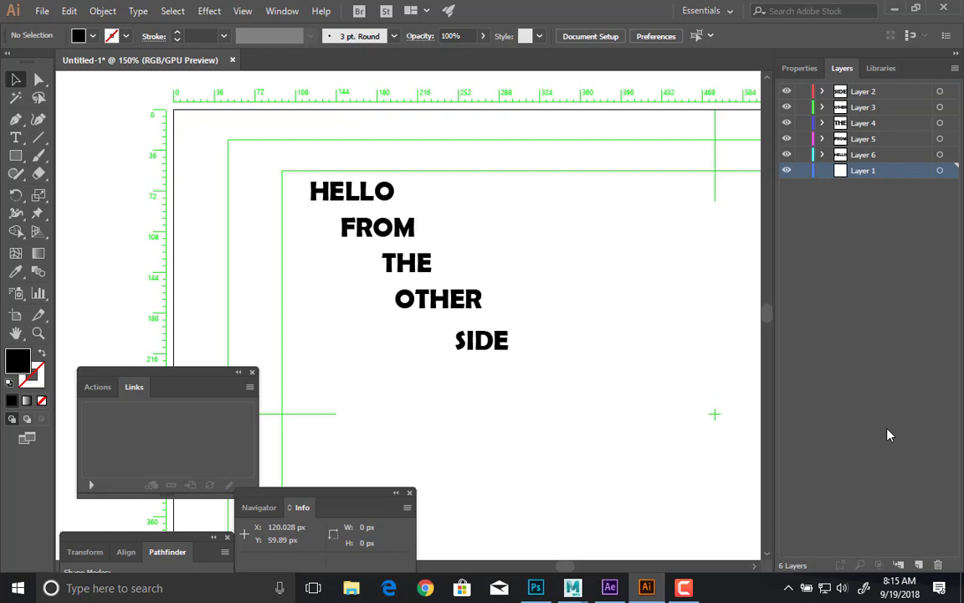
left_click(939, 566)
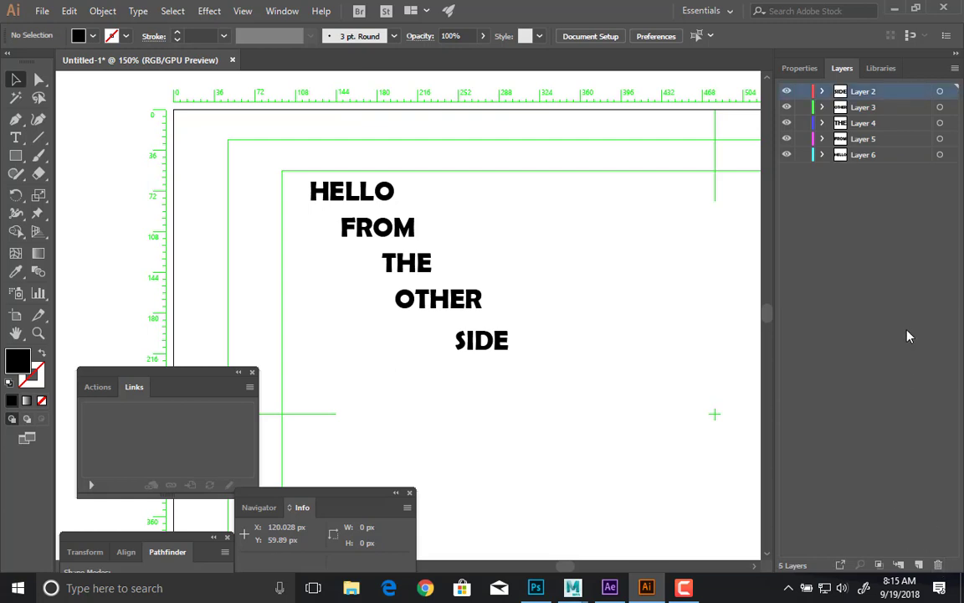
Step: Place a copy of HELLO to the right of the original and shorten the copy's text to HE
left_click(351, 192)
left_click_drag(359, 196, 572, 191)
key("t")
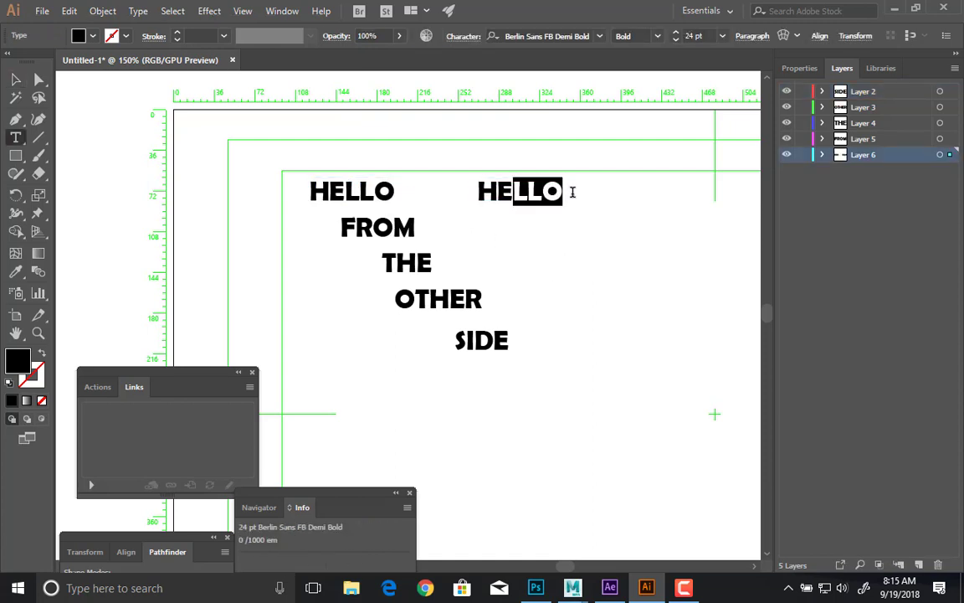
key("BackSpace")
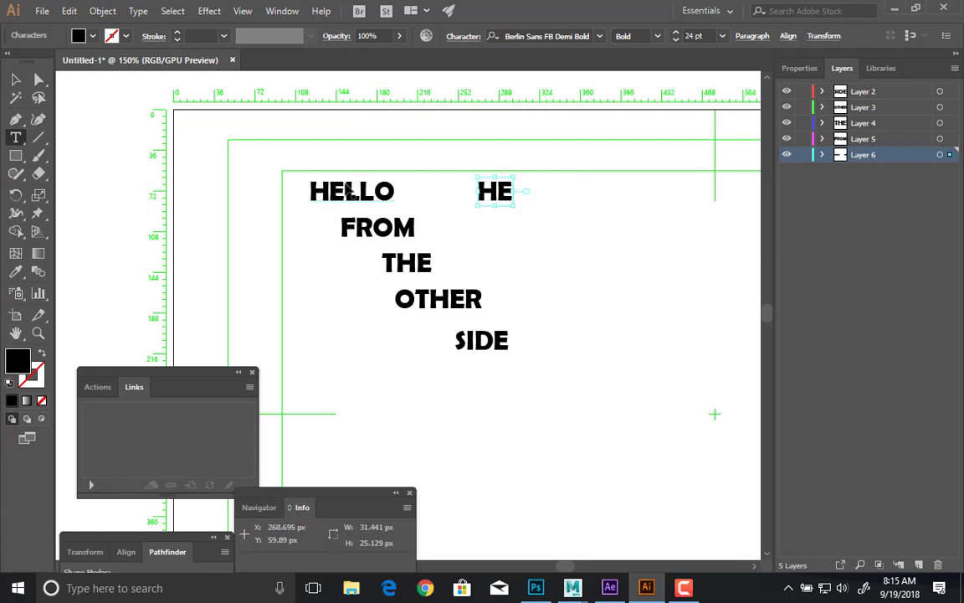
Step: Shorten the original HELLO to LLO and move it directly beside HE on the same line
left_click_drag(346, 191, 248, 182)
key("BackSpace")
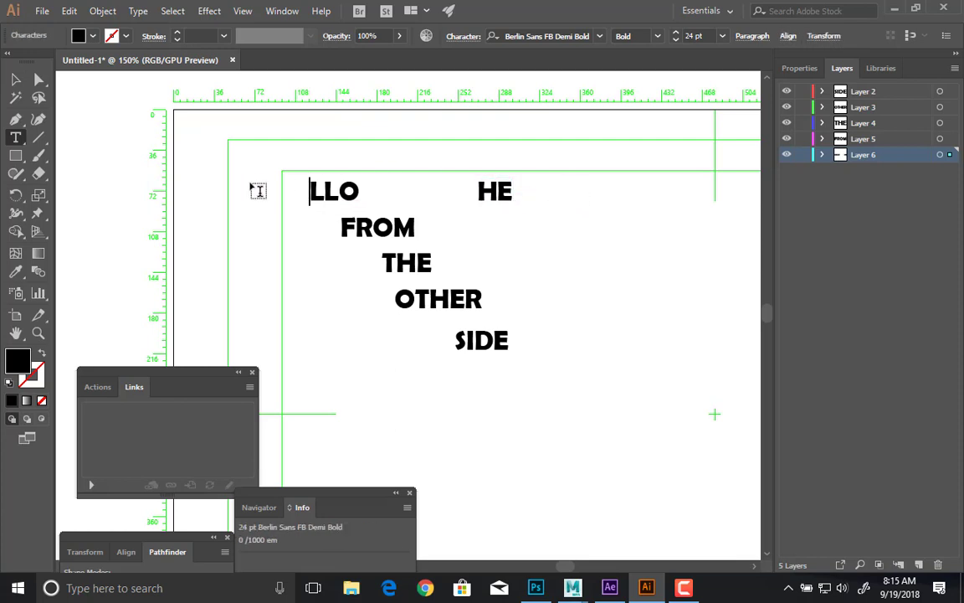
left_click(15, 79)
left_click_drag(339, 189, 546, 189)
left_click(727, 187)
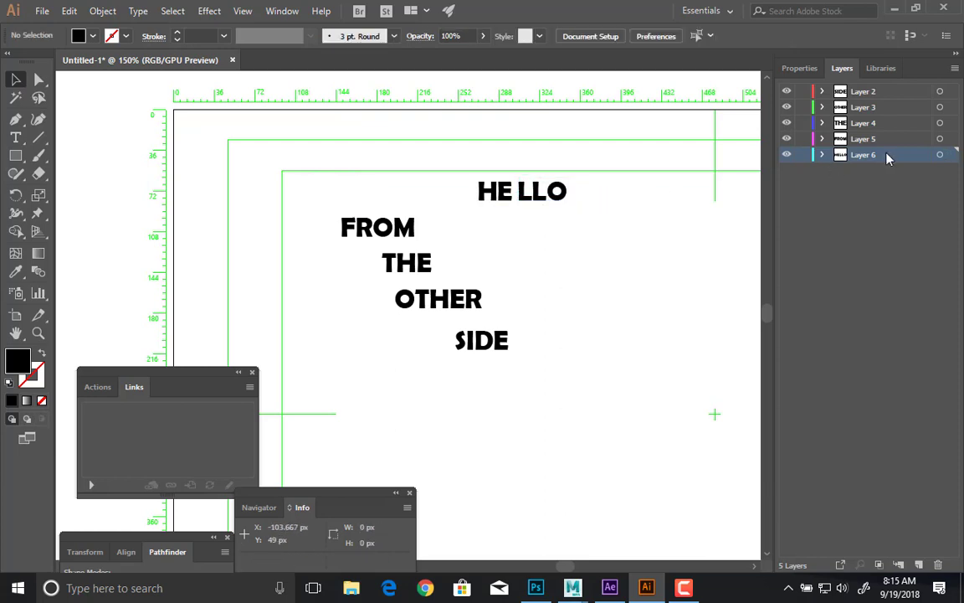
Step: Release the HE and LLO texts in Layer 6 to separate sublayers in sequence
left_click(823, 155)
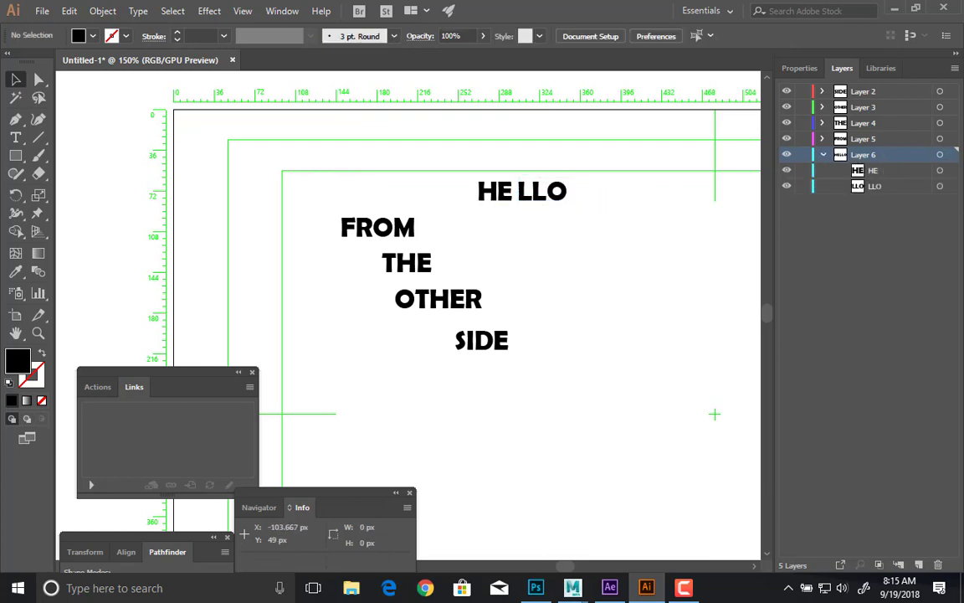
left_click(954, 68)
left_click(903, 300)
Step: Move the HE and LLO sublayers to the top of the layer stack and delete the empty Layer 6
left_click(890, 186)
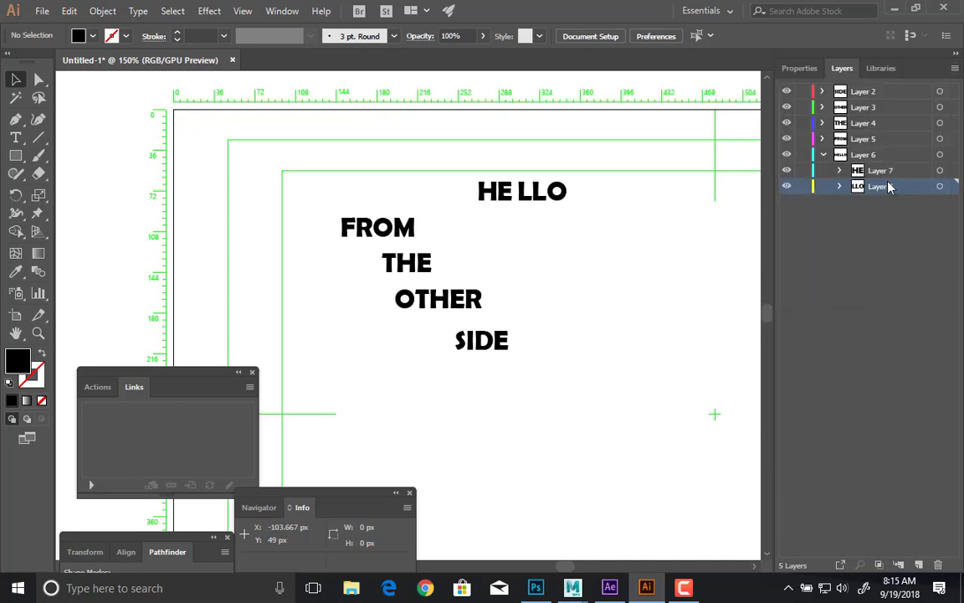
left_click(890, 173, "shift")
left_click_drag(890, 172, 884, 90)
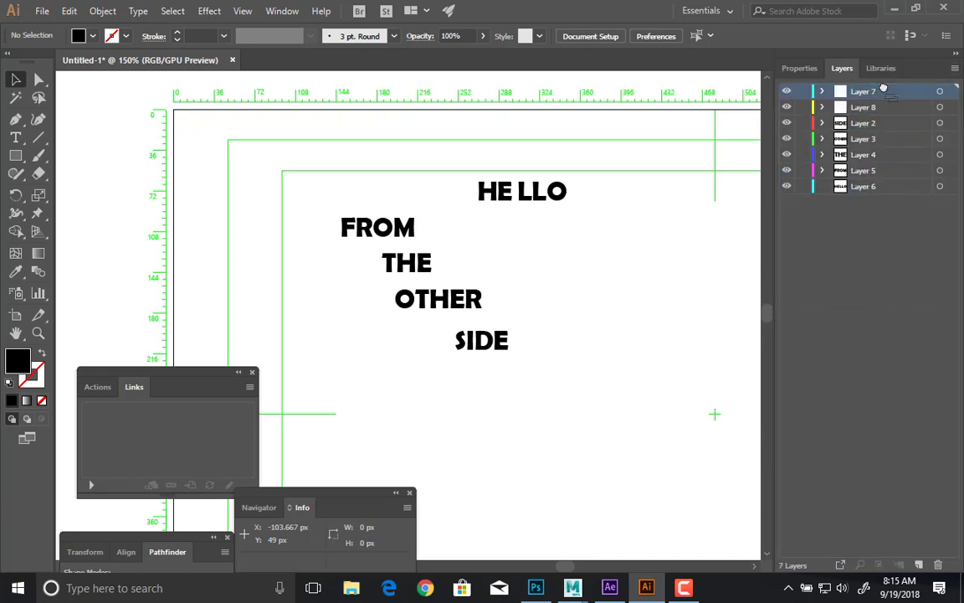
left_click(867, 189)
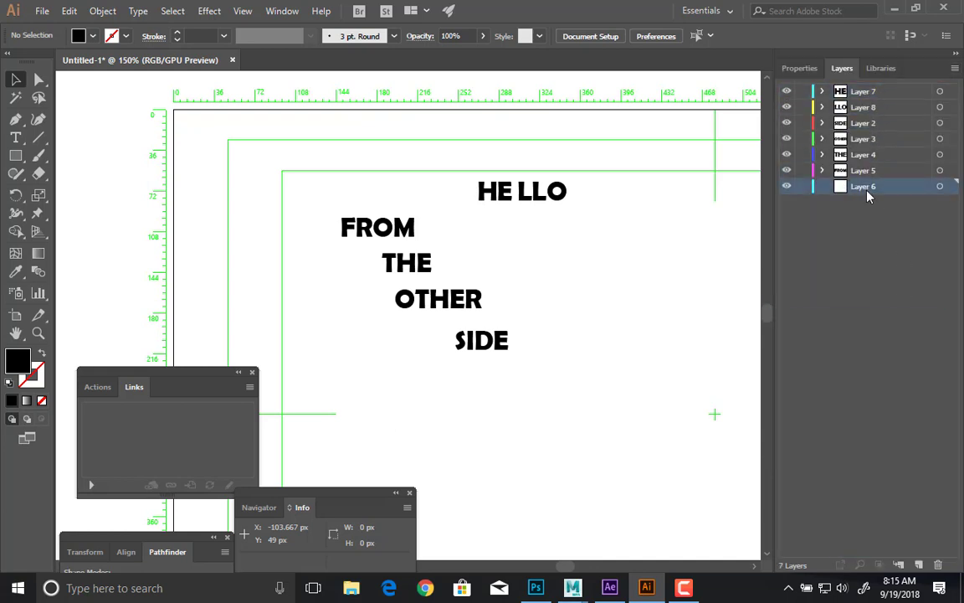
left_click(938, 565)
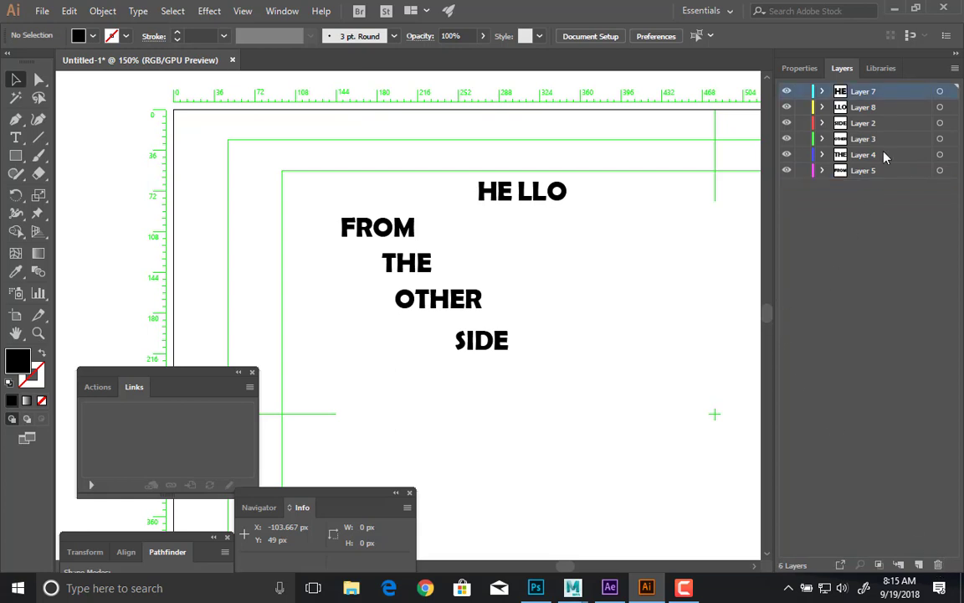
Step: Rename Layer 7 as HE and Layer 8 as LLO
double_click(862, 89)
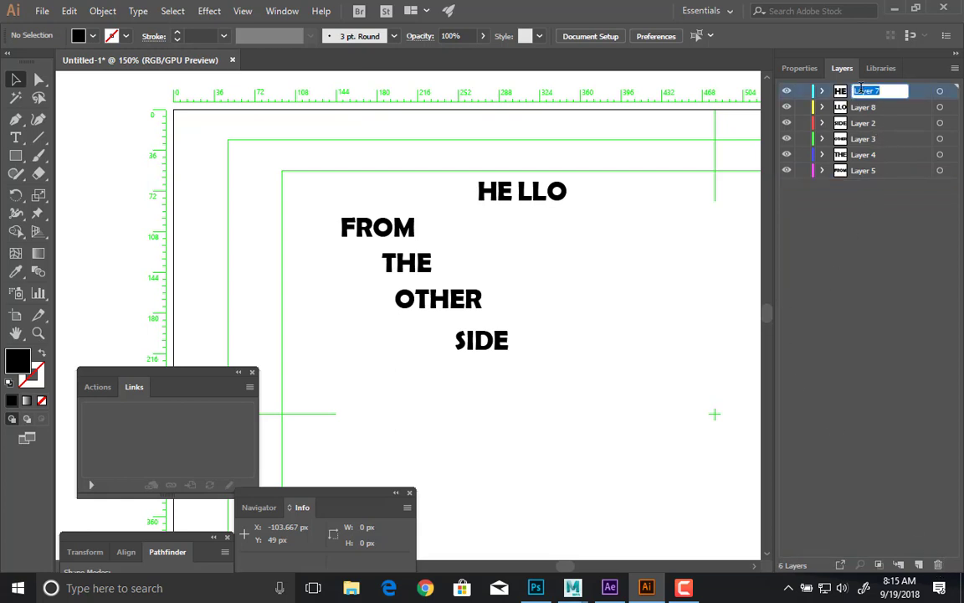
type("HE")
key("Return")
left_click(862, 108)
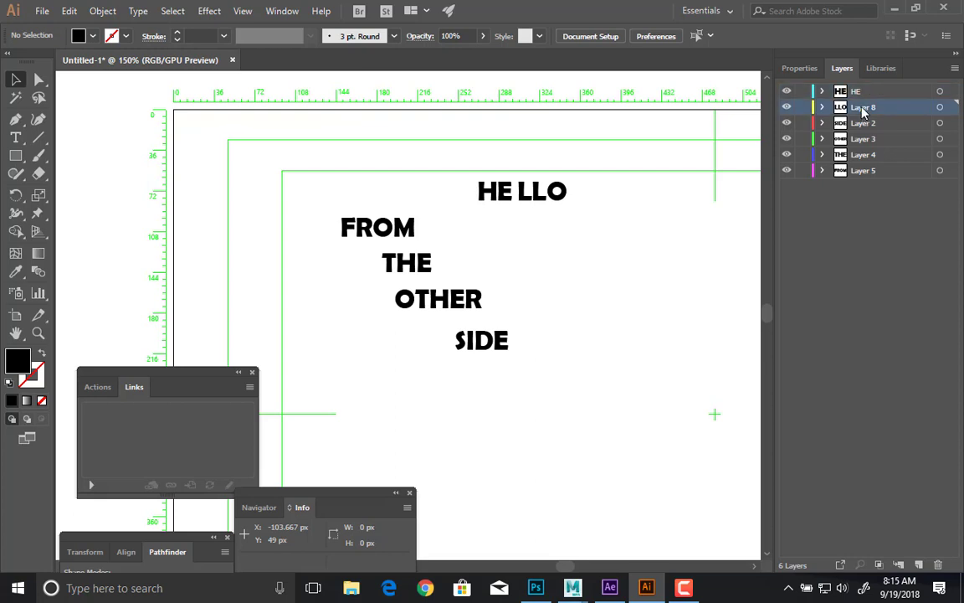
double_click(862, 107)
type("LLO")
key("Return")
Step: Rename Layer 2 as SIDE and Layer 3 as OTHER
double_click(861, 123)
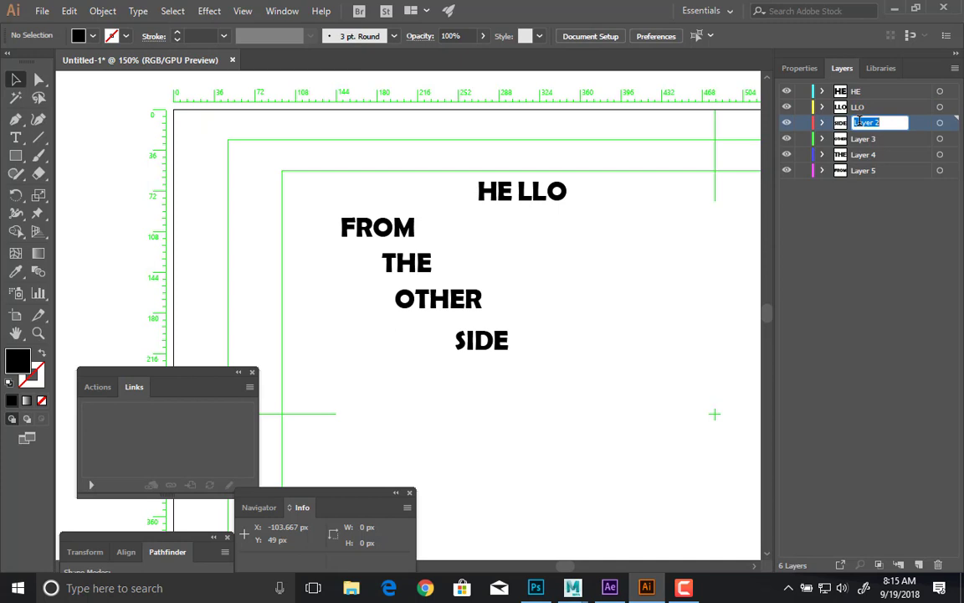
type("SIDE")
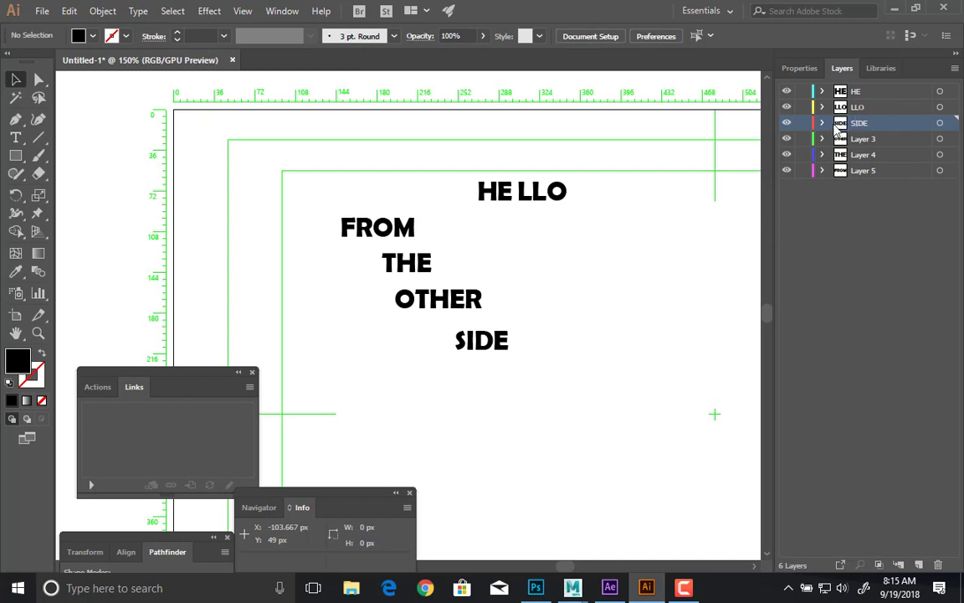
left_click(822, 123)
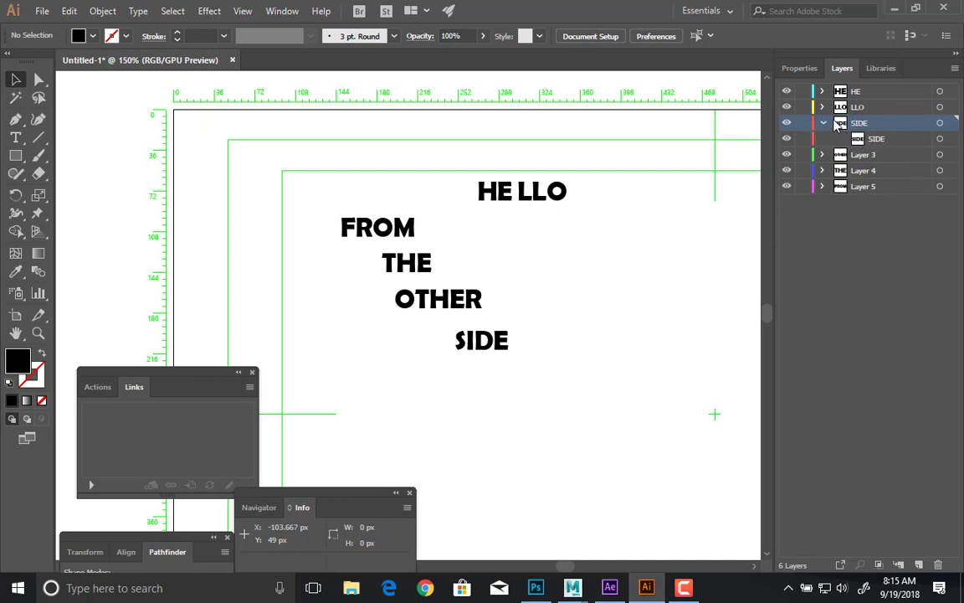
left_click(822, 123)
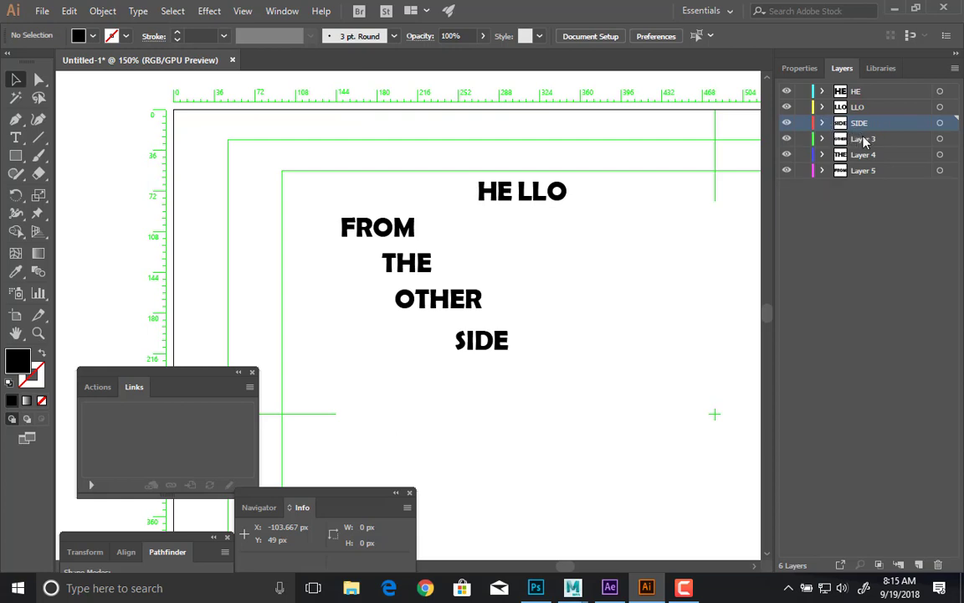
double_click(864, 139)
type("OTHER")
key("Return")
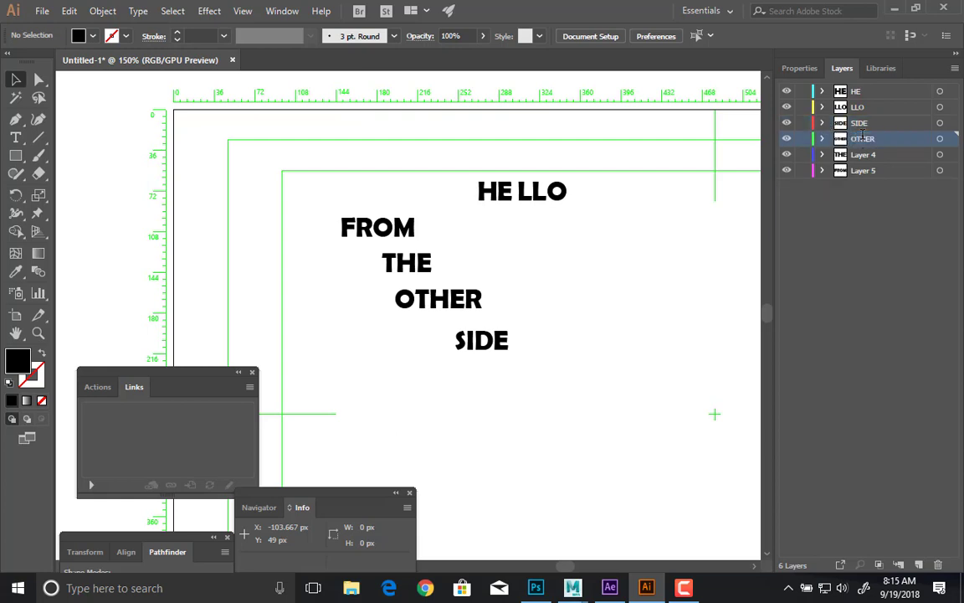
Step: Rename Layer 4 as THE and Layer 5 as FROM
double_click(870, 156)
type("THE")
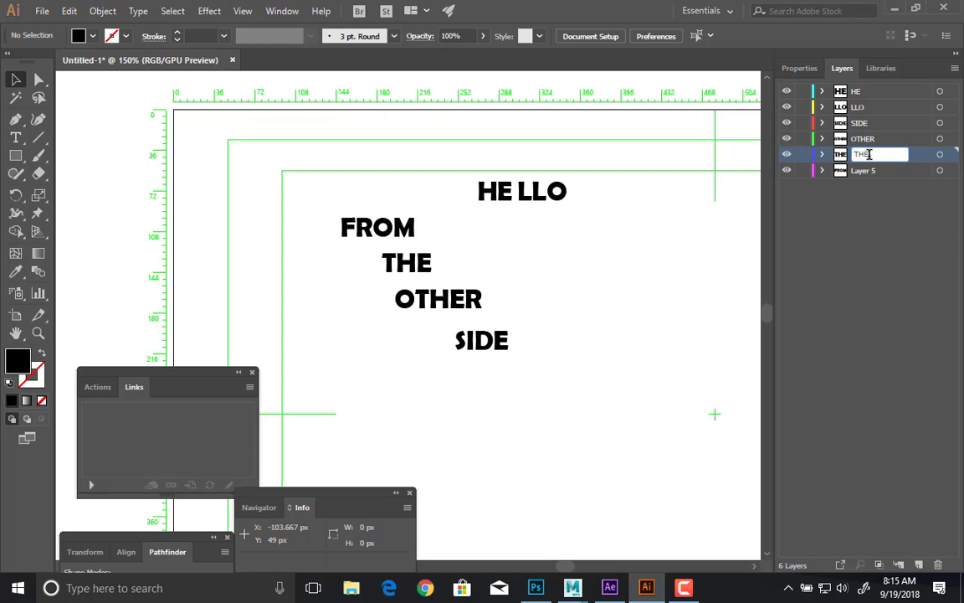
key("Return")
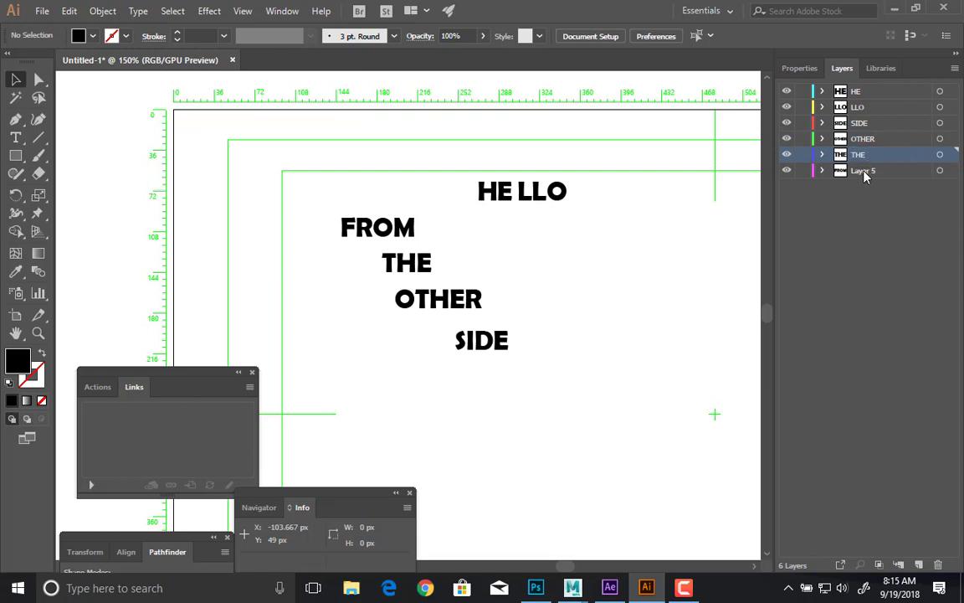
double_click(864, 169)
type("FROM")
key("Return")
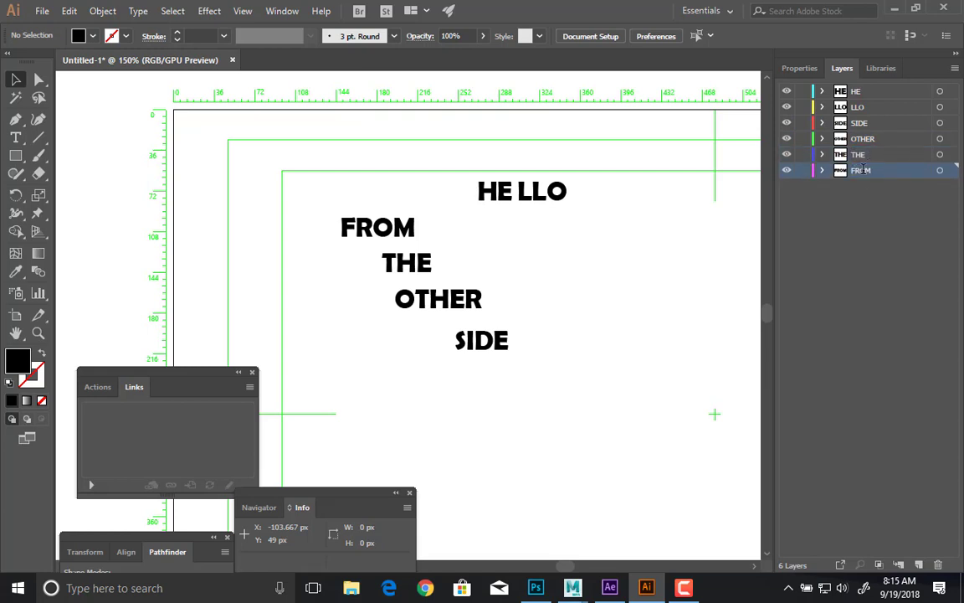
Step: Reorder the layers below LLO into reading order: FROM, THE, OTHER, SIDE
left_click_drag(862, 170, 871, 115)
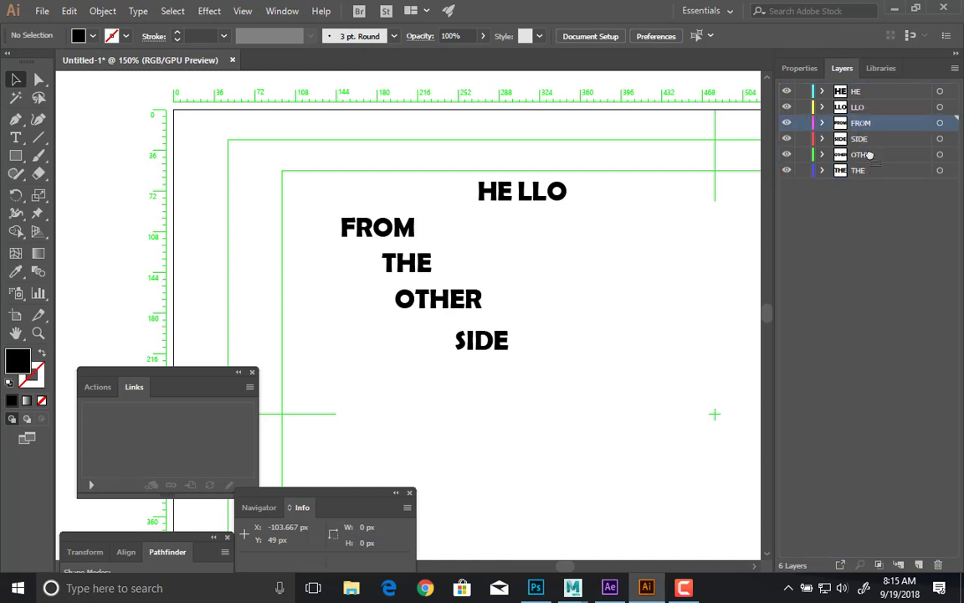
left_click_drag(867, 170, 871, 193)
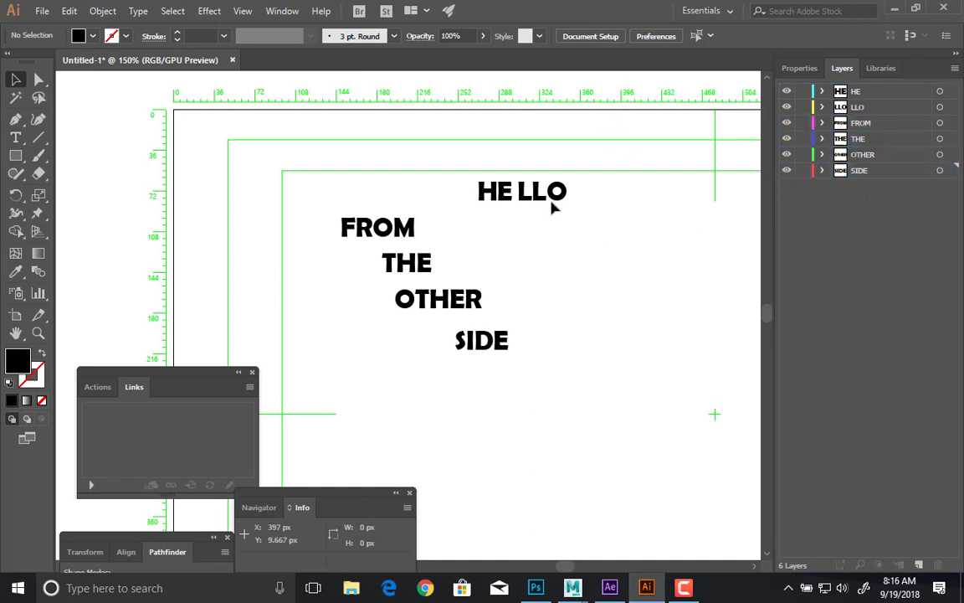
Step: Select all the words on the artboard and scale them up together to more than twice their size
left_click_drag(615, 118, 267, 401)
key("ctrl+minus")
key("ctrl+minus")
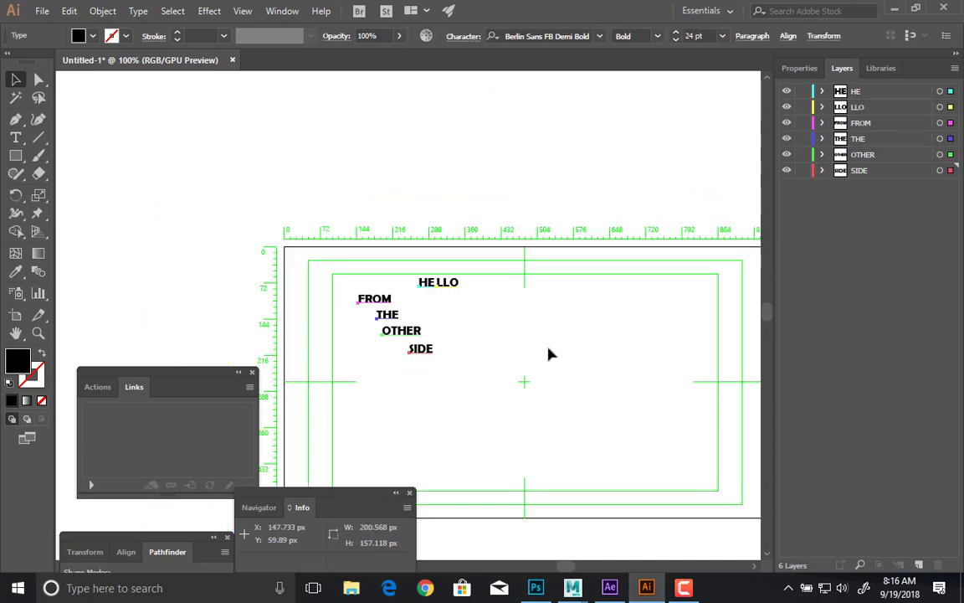
key("e")
left_click_drag(459, 351, 675, 471)
key("v")
left_click(652, 439)
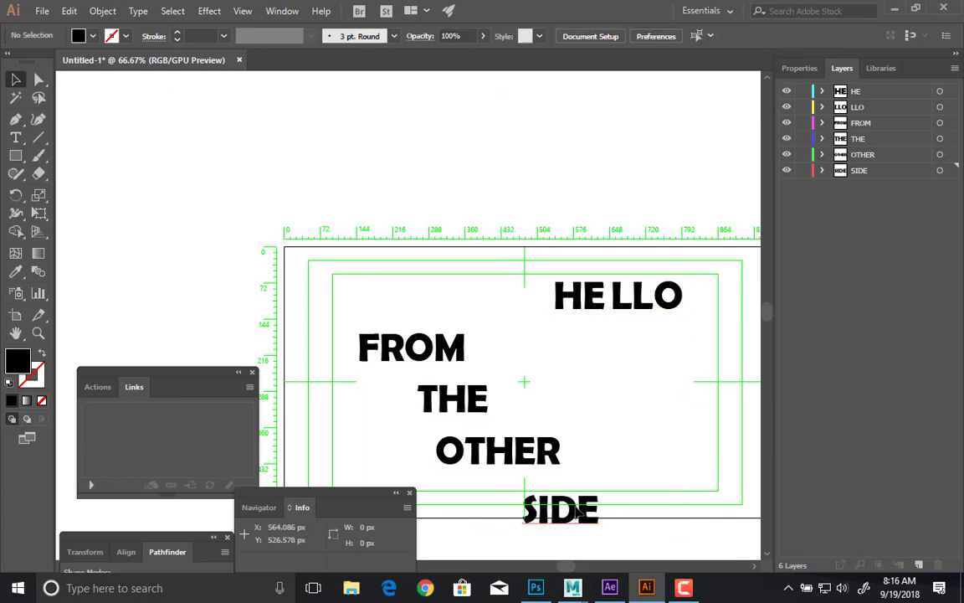
Step: Move SIDE up inside the safe area and place OTHER directly before it on the same line
left_click_drag(577, 512, 657, 417)
left_click_drag(512, 436, 566, 386)
left_click(566, 346)
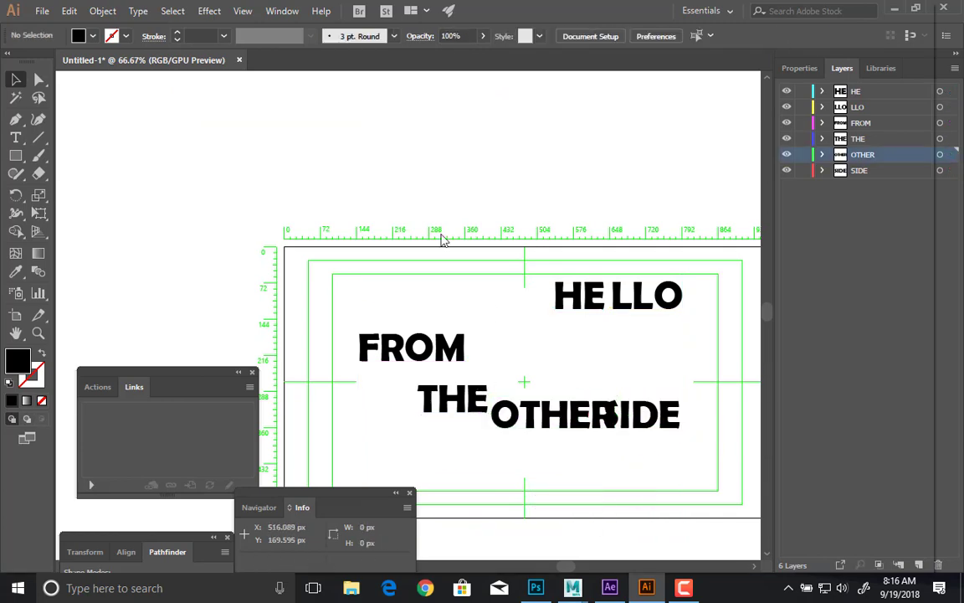
Step: Save the document as Hello in Adobe Illustrator format inside the text project's Artwork folder, accepting the default Illustrator options
key("ctrl+s")
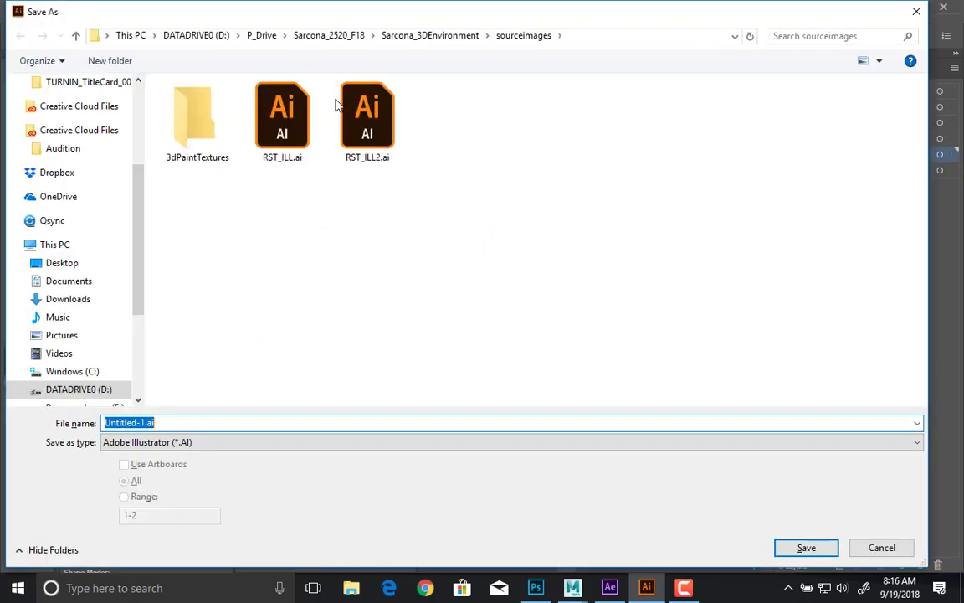
left_click(267, 36)
double_click(189, 117)
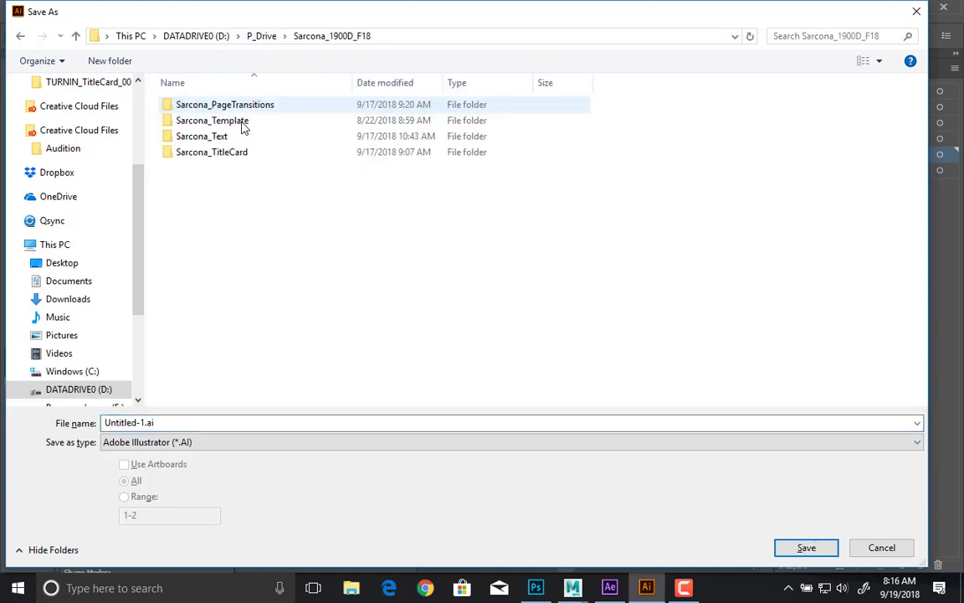
double_click(216, 137)
double_click(213, 120)
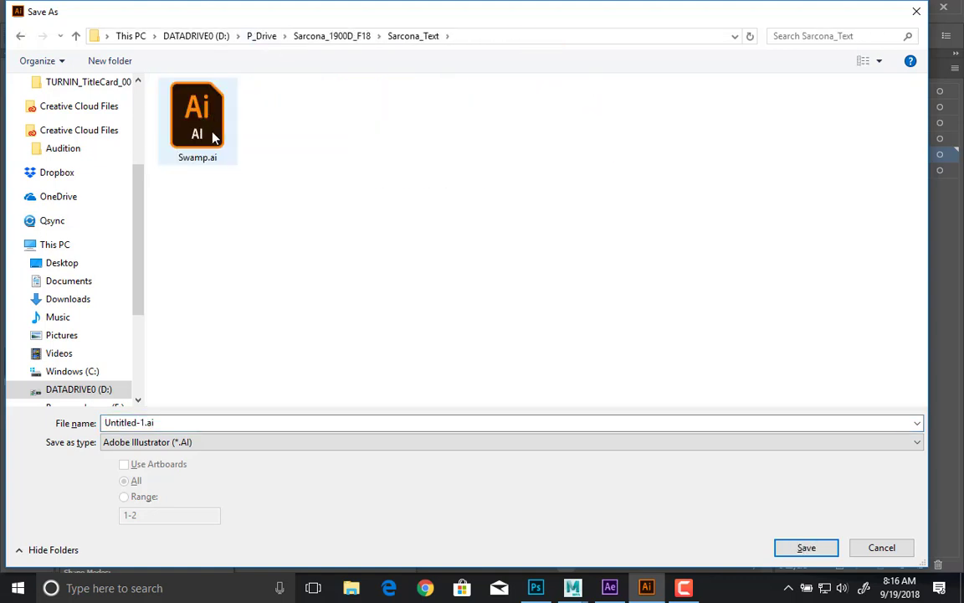
left_click(249, 420)
type("He")
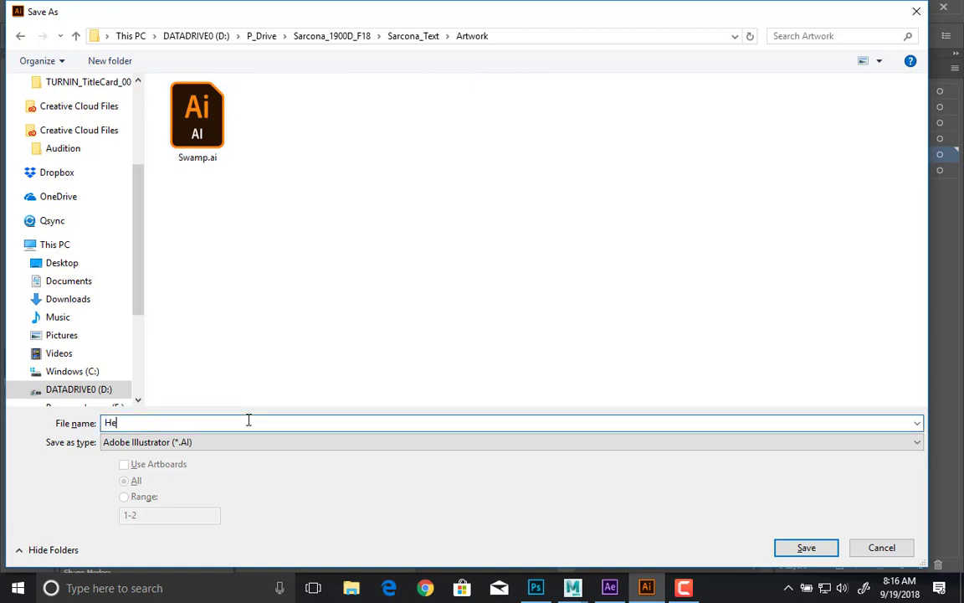
type("llo")
key("Return")
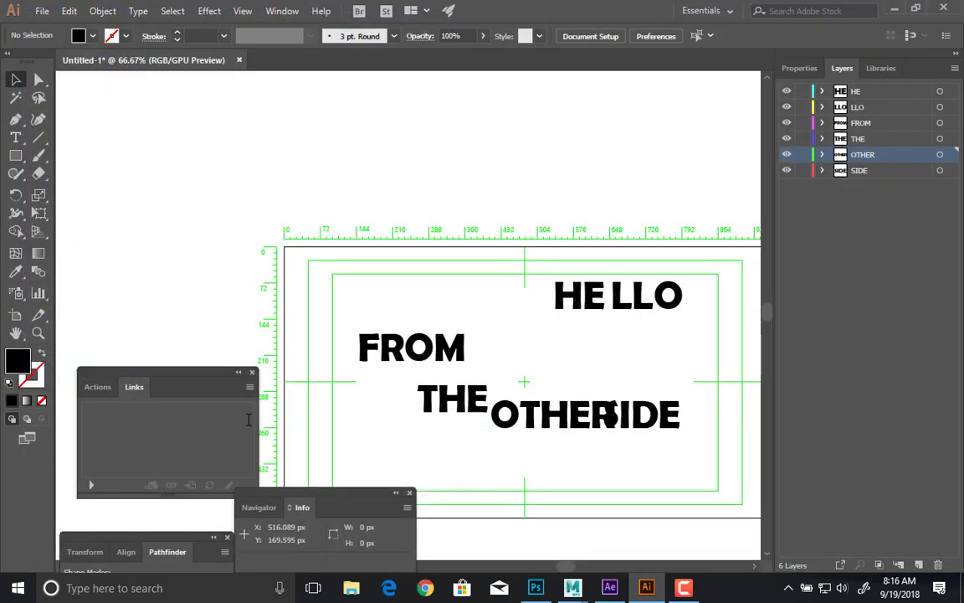
key("Return")
Step: Switch to After Effects and file the Swamp 2 composition into the project's Artwork folder
left_click(610, 587)
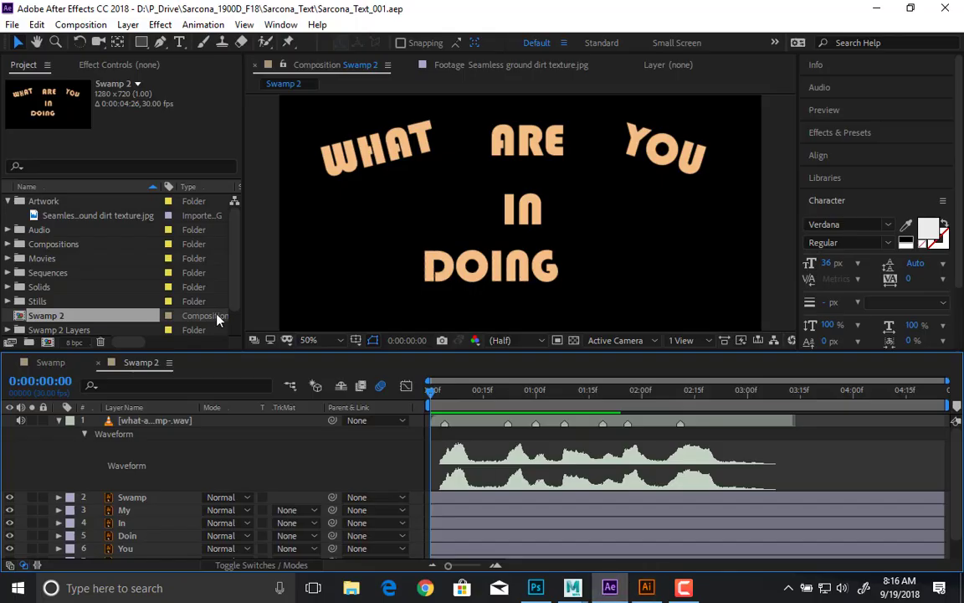
left_click(9, 201)
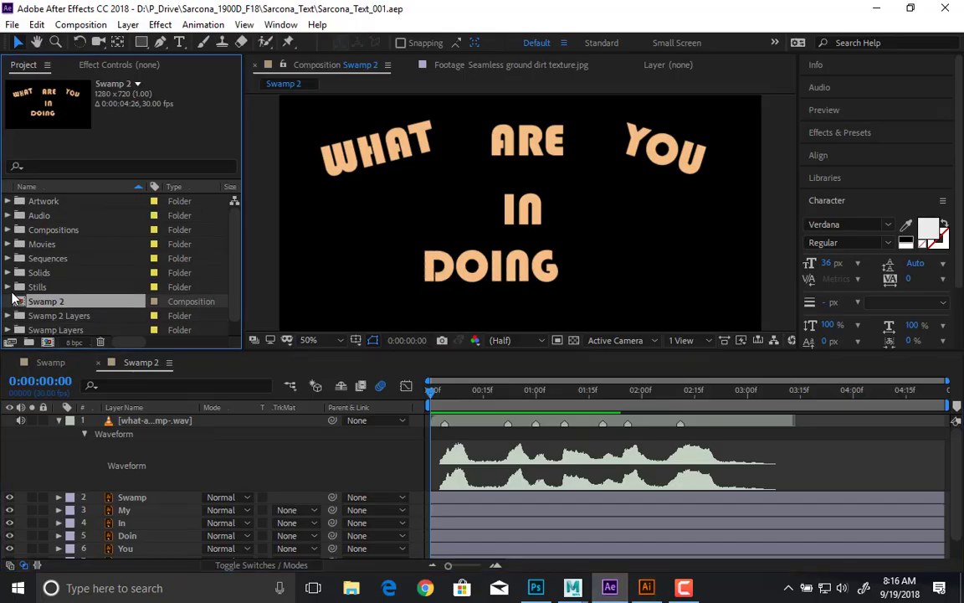
left_click_drag(31, 306, 43, 203)
Step: Move the Swamp 2 Layers and Swamp Layers folders together into the Artwork folder
left_click(50, 303)
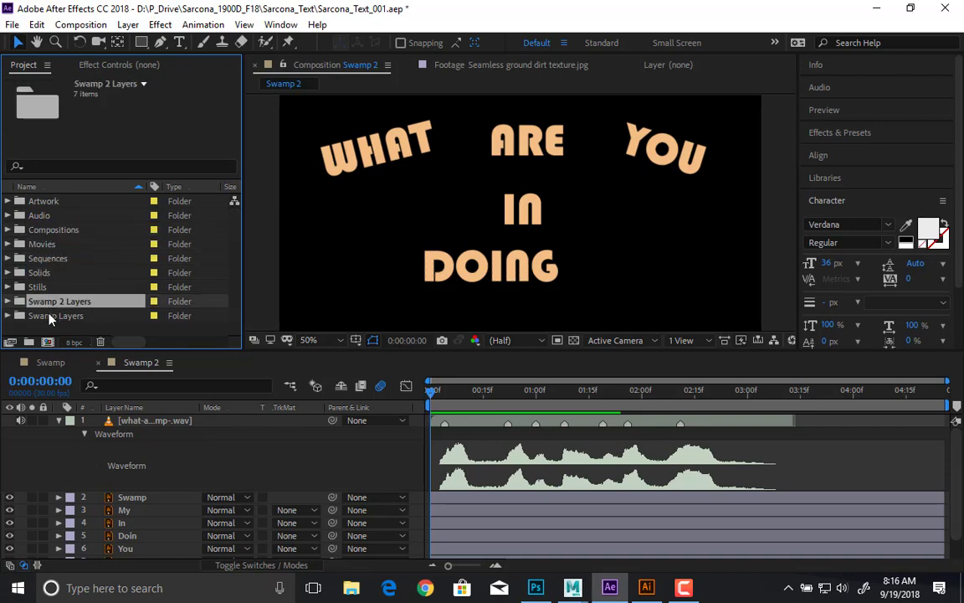
left_click(50, 316, "shift")
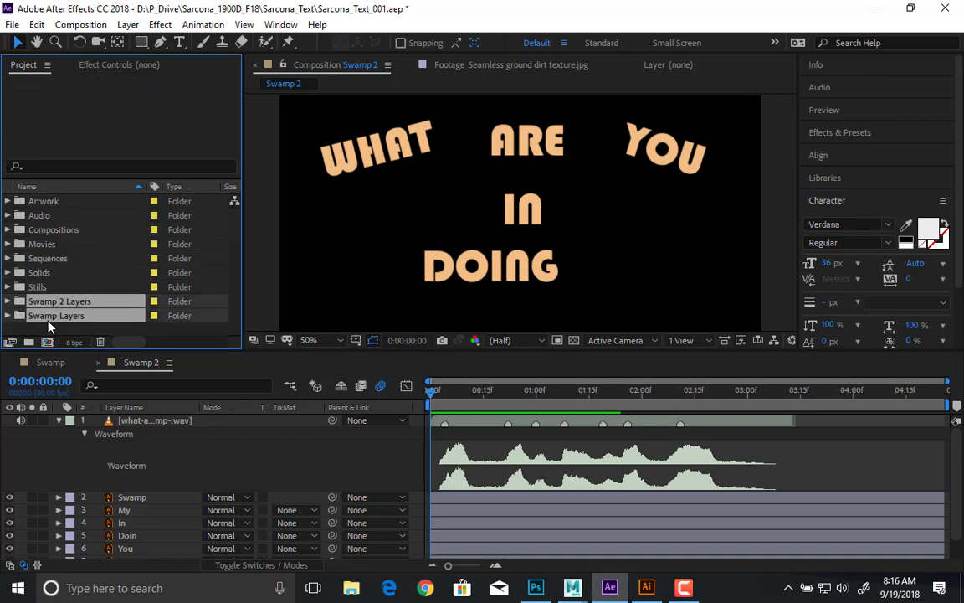
right_click(48, 328)
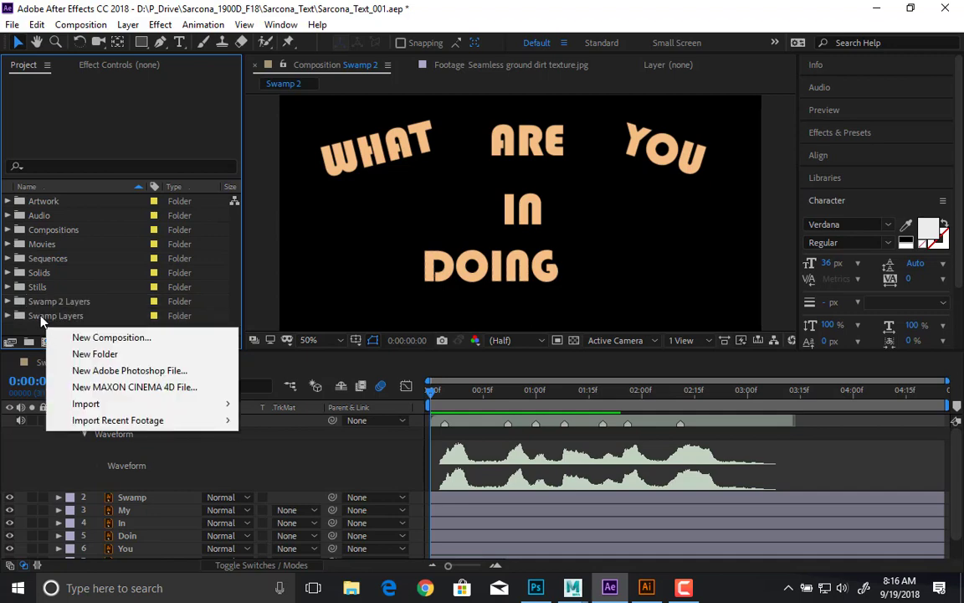
left_click(41, 317)
left_click(42, 302, "shift")
left_click_drag(43, 302, 54, 204)
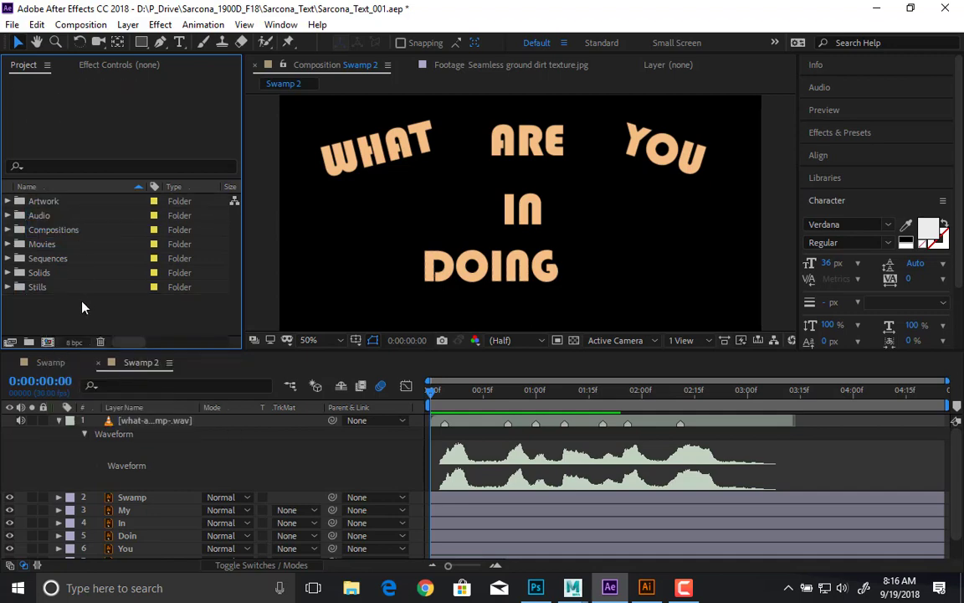
Step: Import Hello.ai from the text project's Artwork folder as Composition - Retain Layer Sizes
right_click(77, 312)
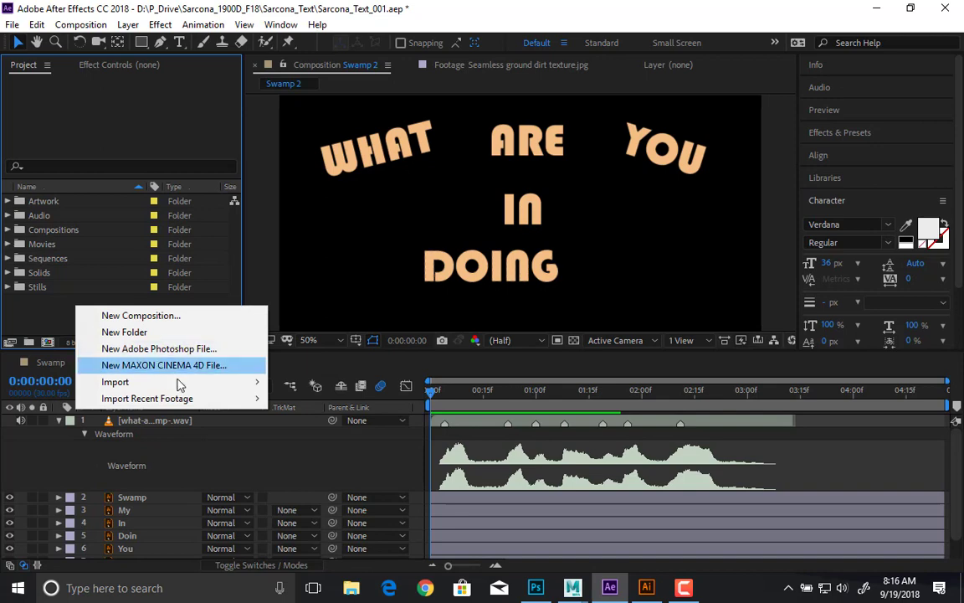
mouse_move(150, 382)
left_click(307, 385)
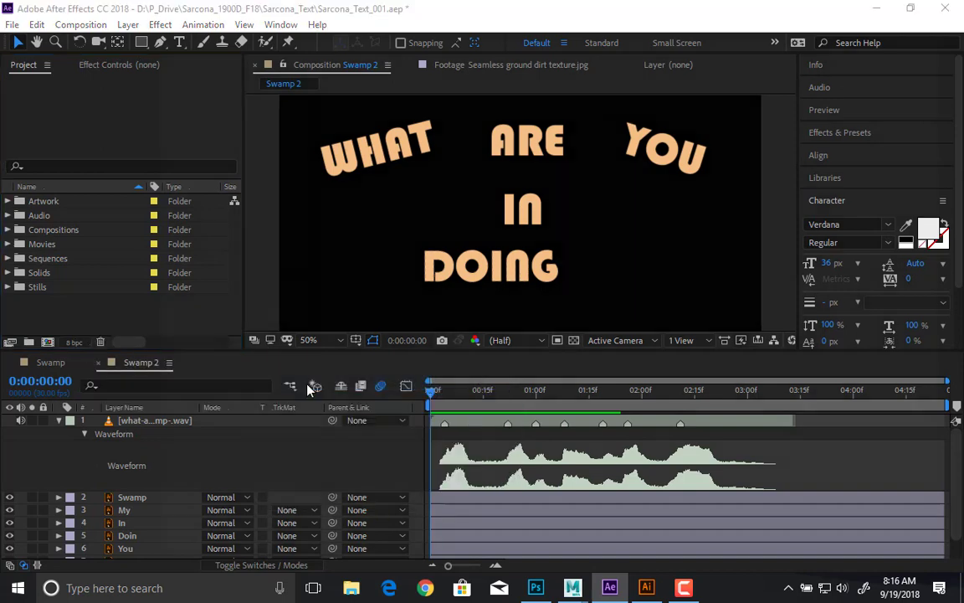
left_click(556, 35)
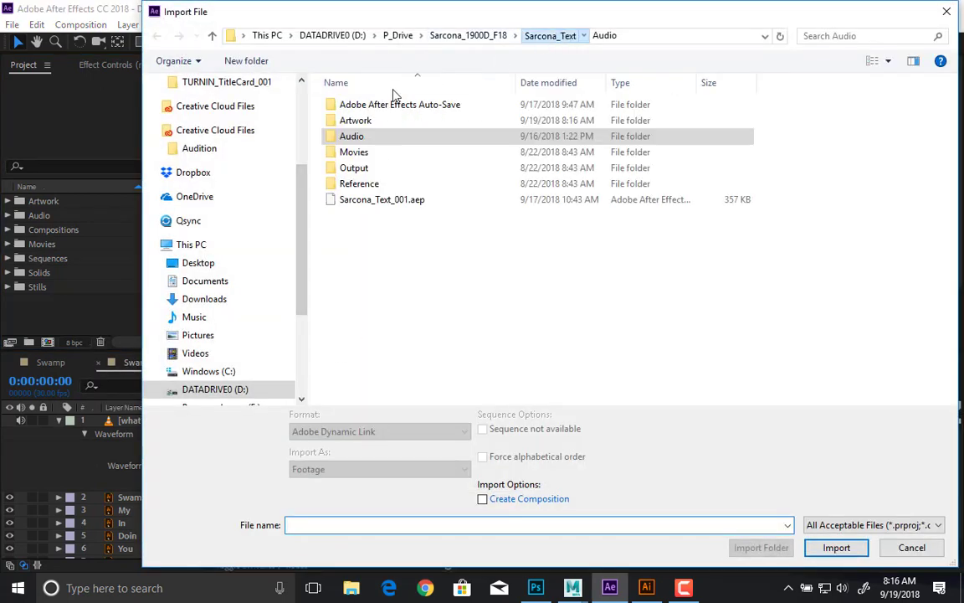
double_click(388, 122)
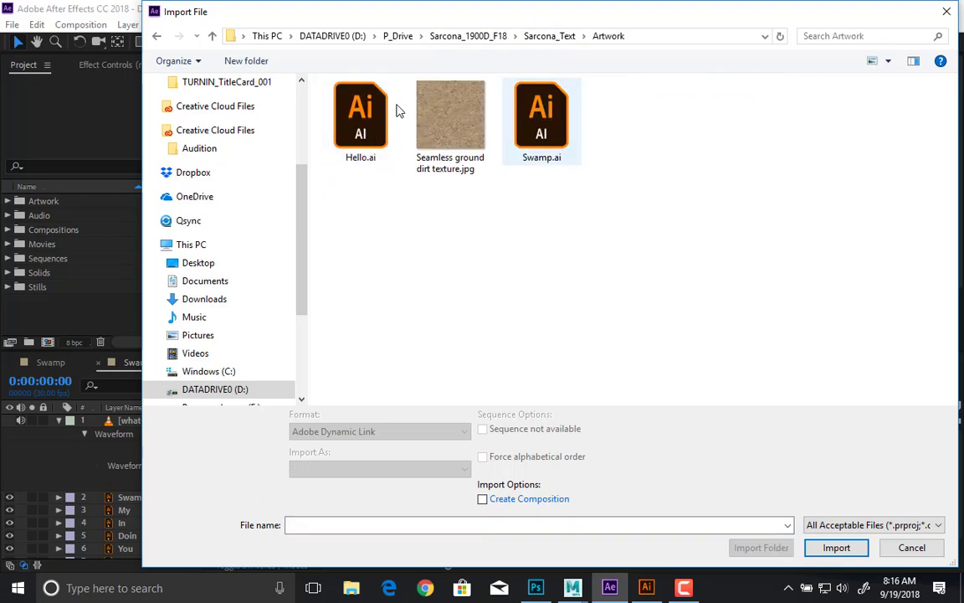
left_click(361, 105)
left_click(399, 477)
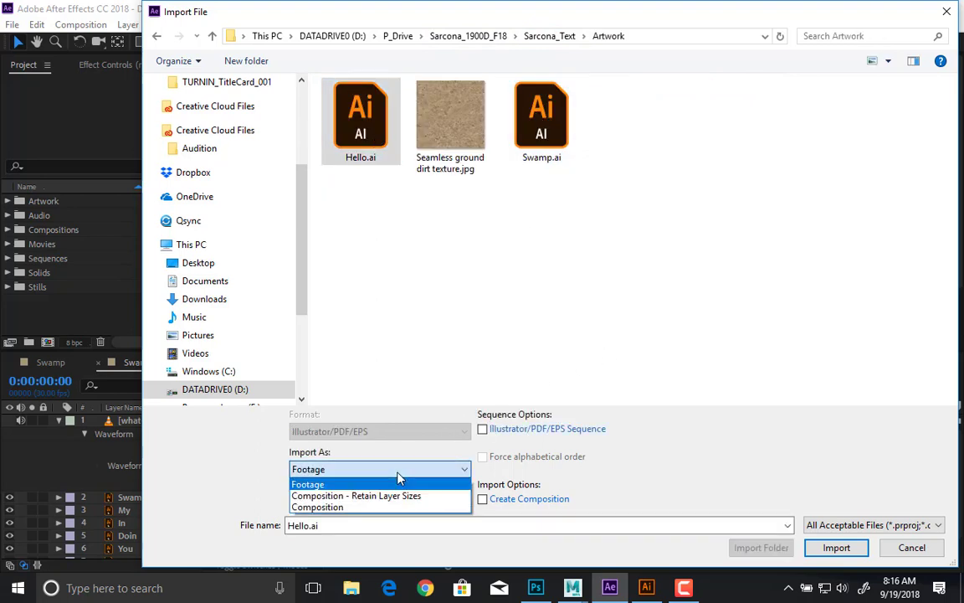
left_click(323, 497)
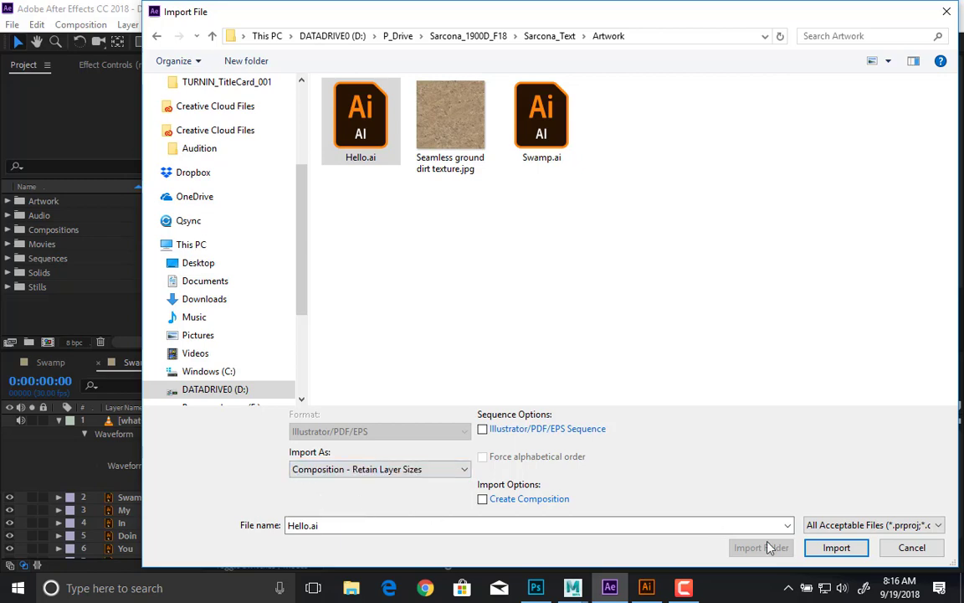
left_click(839, 551)
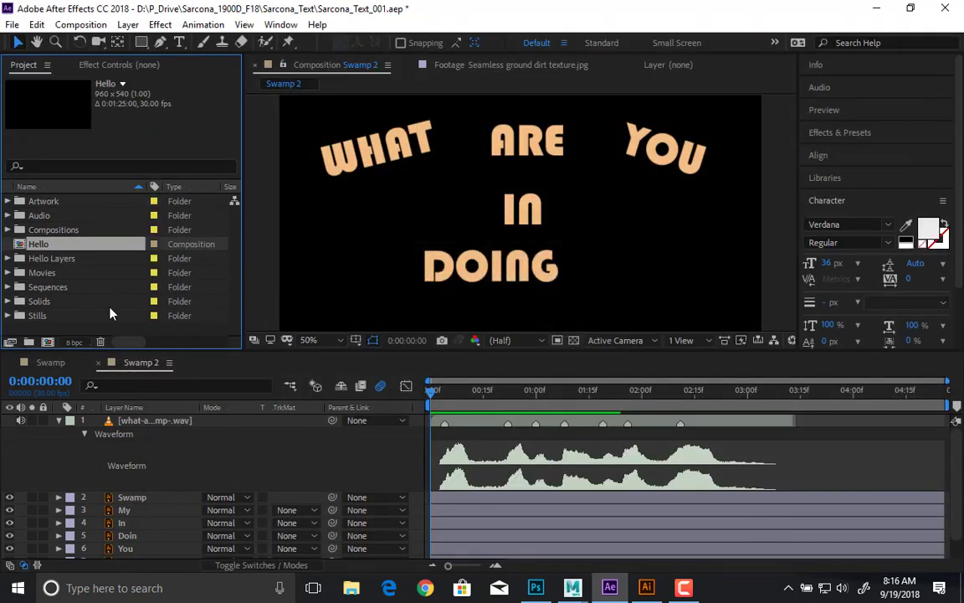
Step: Open the Hello composition, select all its word layers, and compare them with the artwork in Illustrator
double_click(51, 244)
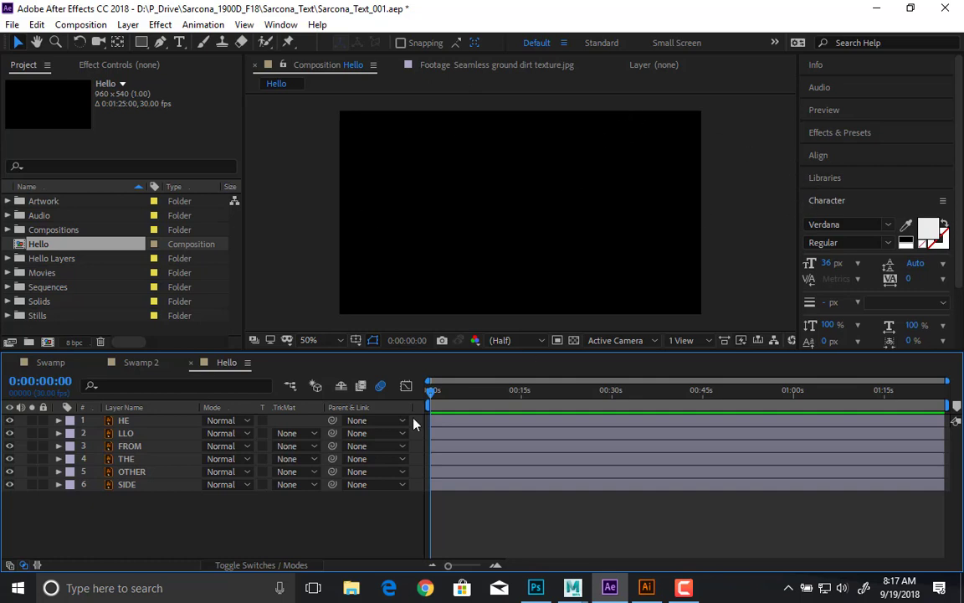
left_click_drag(182, 508, 133, 412)
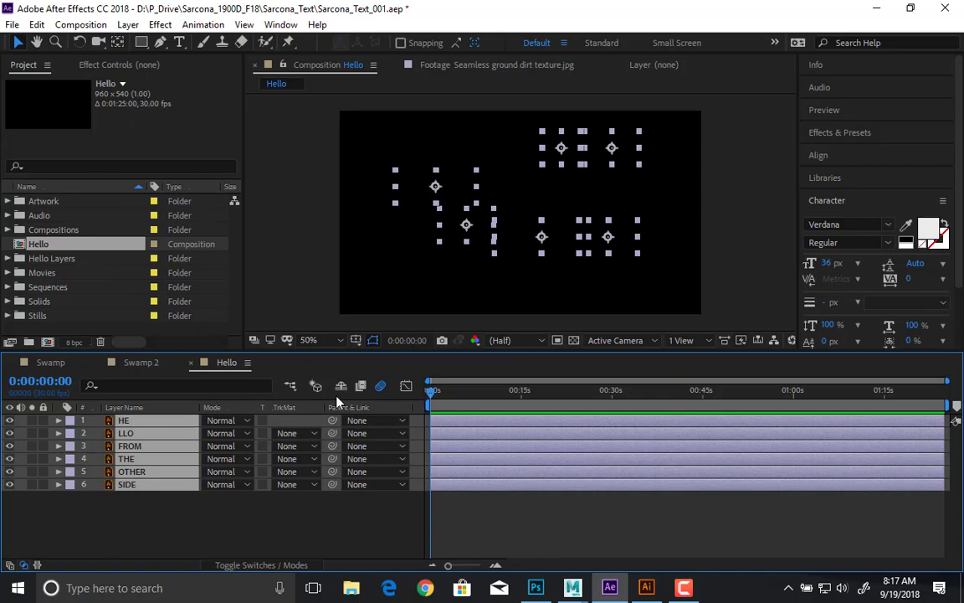
key("alt+Tab")
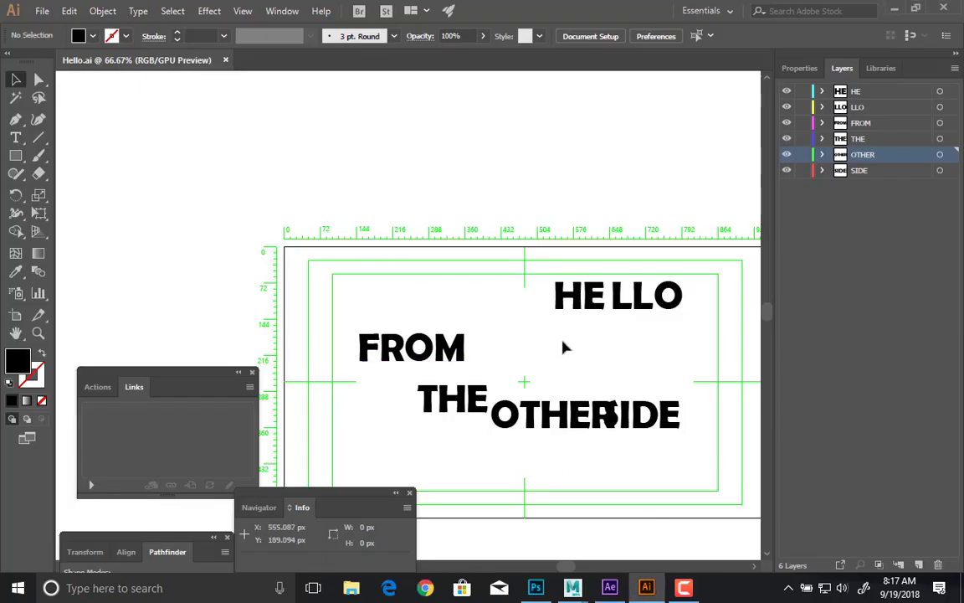
key("alt+Tab")
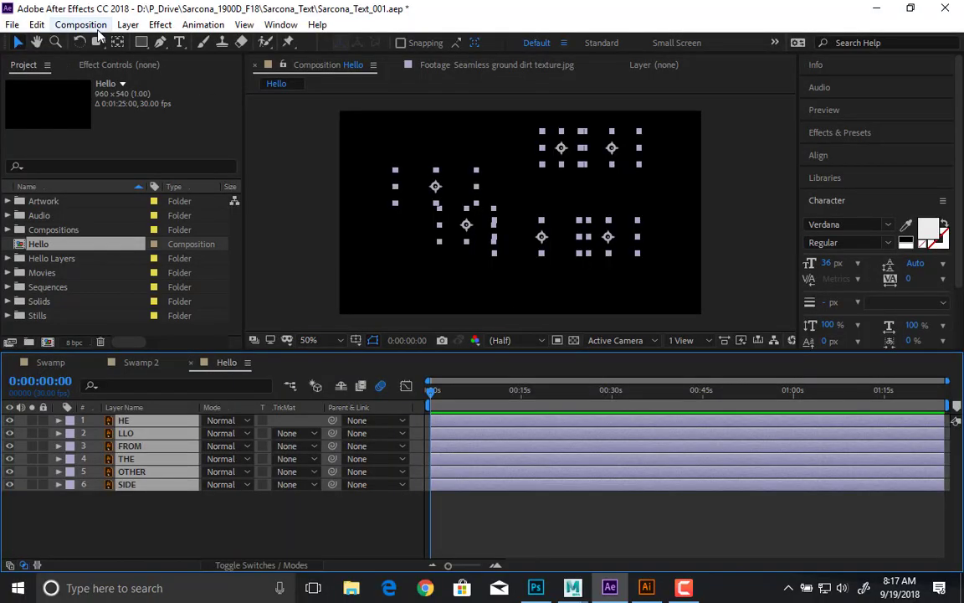
Step: Set the Hello composition's background color to medium gray, 848484
left_click(80, 25)
left_click(98, 64)
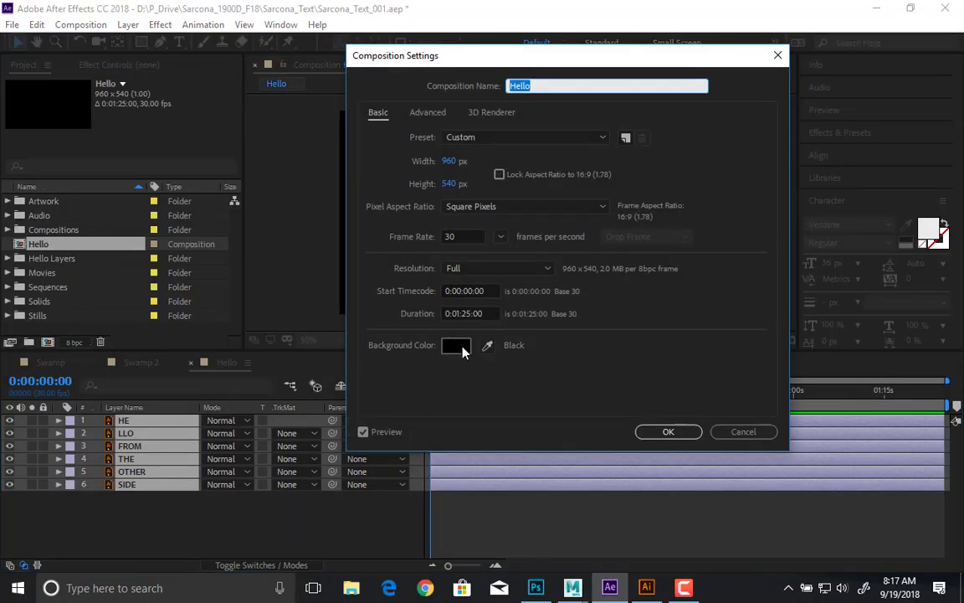
left_click(458, 348)
left_click(204, 130)
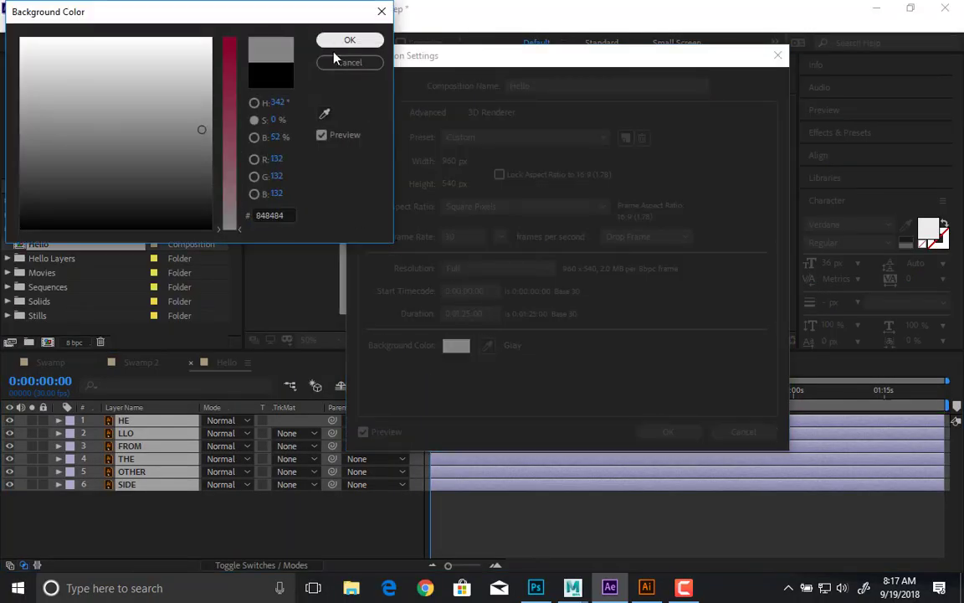
left_click(336, 45)
left_click(669, 432)
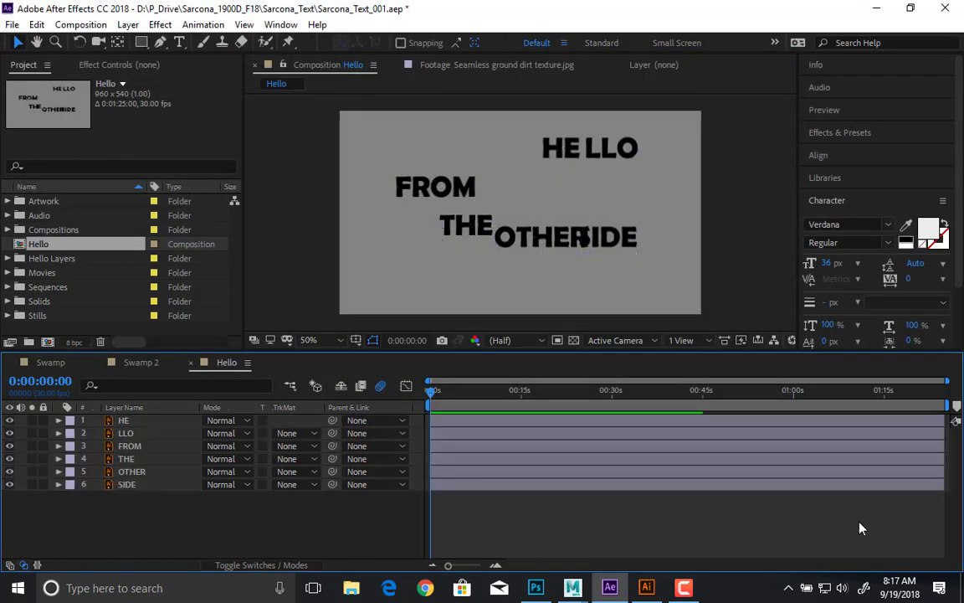
left_click(124, 420)
left_click(132, 433, "shift")
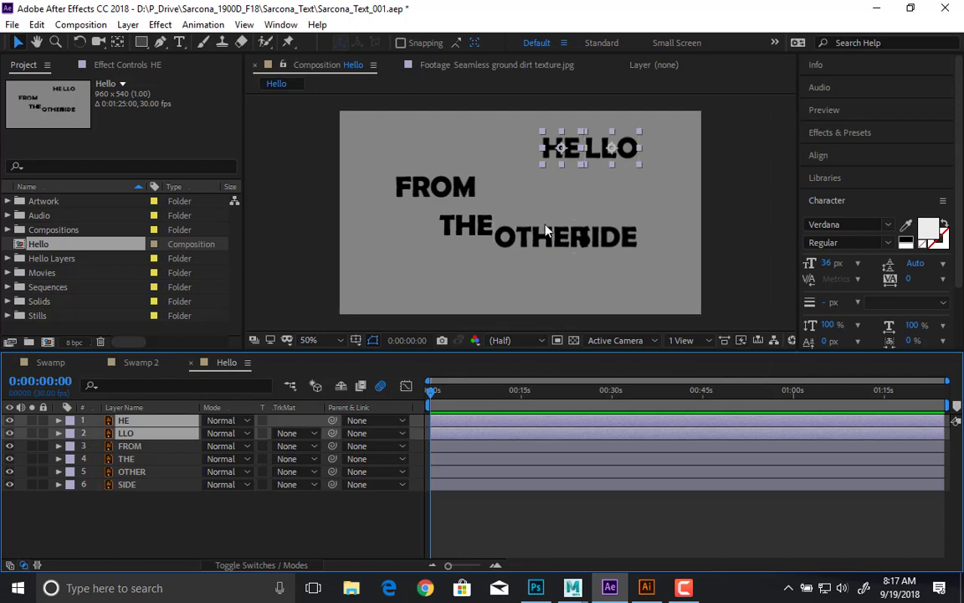
left_click(130, 527)
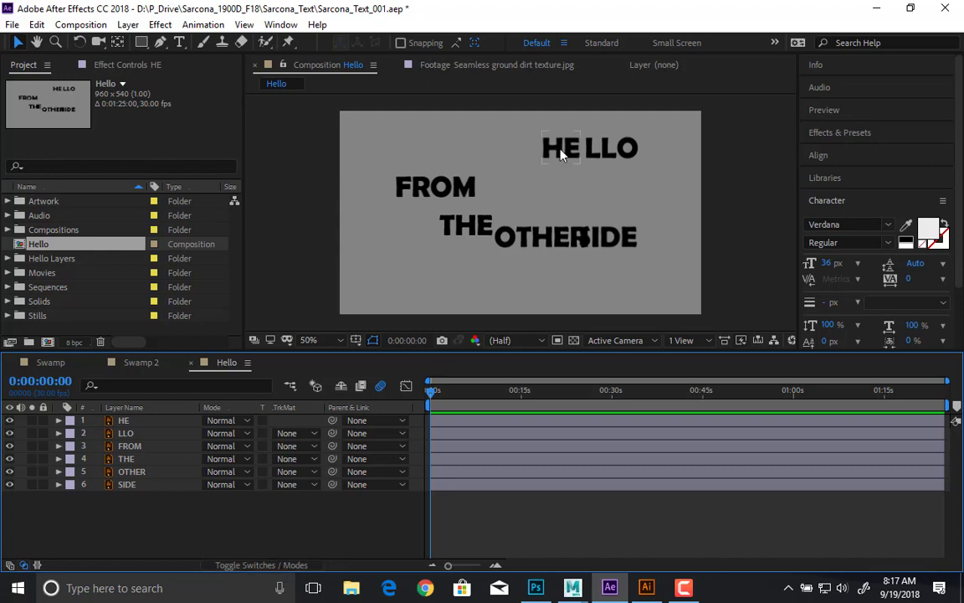
Step: Make all layers in the Hello composition 3D and hide the OTHER and SIDE layers
left_click(262, 559)
left_click_drag(288, 421, 279, 530)
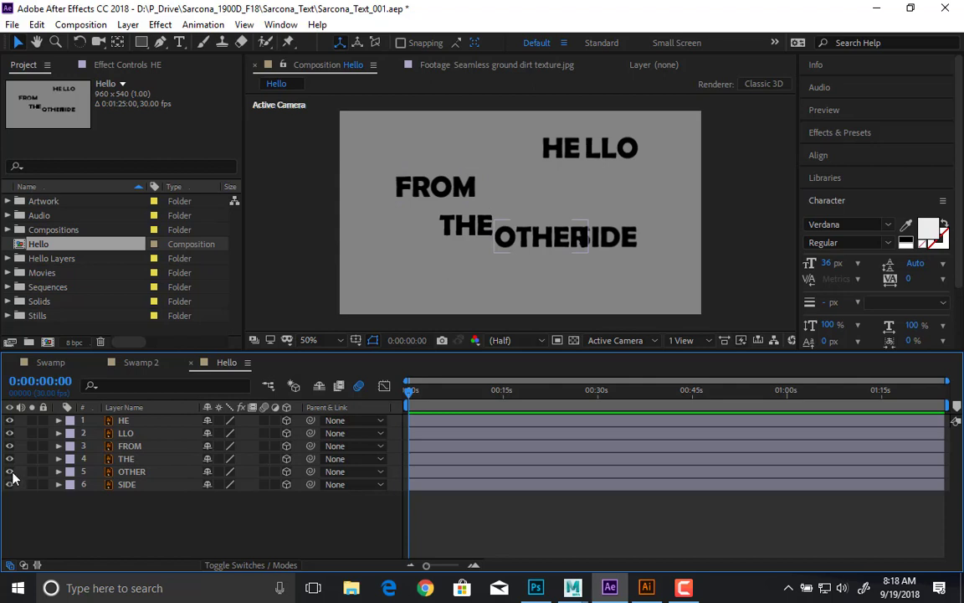
left_click_drag(10, 471, 10, 484)
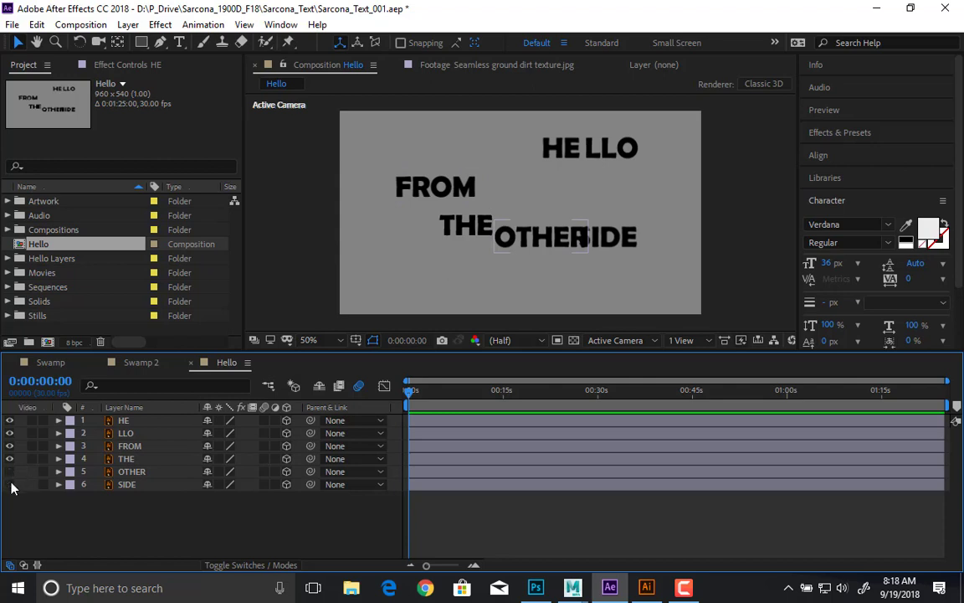
Step: Select HE and LLO together and nudge them left toward the horizontal center of the frame in large increments
left_click(565, 147)
left_click(595, 150, "shift")
key("shift+Left")
key("shift+Left")
key("shift+Left")
key("shift+Left")
key("shift+Left")
key("shift+Left")
key("shift+Left")
key("shift+Left")
key("shift+Left")
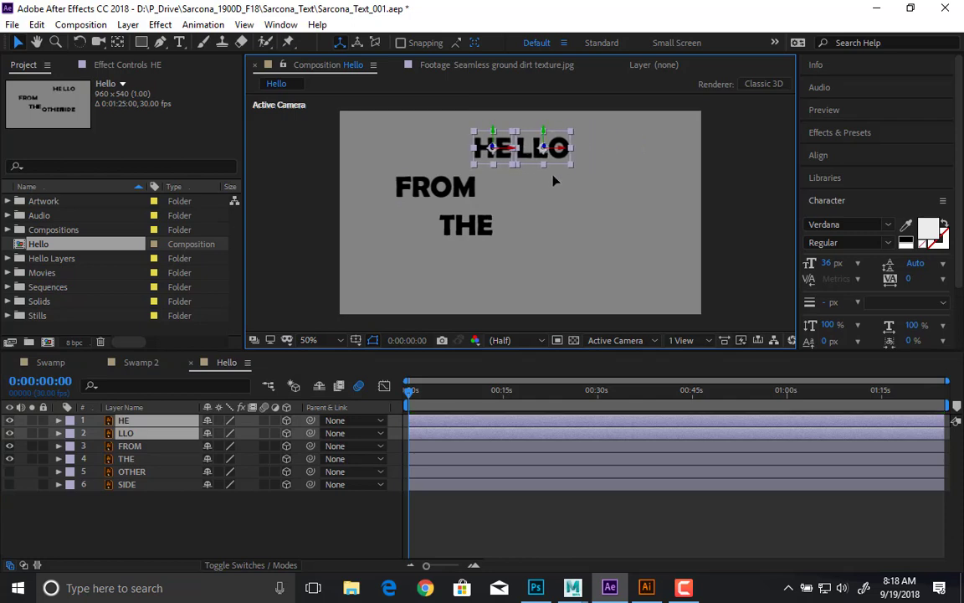
Step: Stack FROM directly beneath HELLO and THE beneath FROM, roughly centered under it
left_click_drag(452, 190, 544, 178)
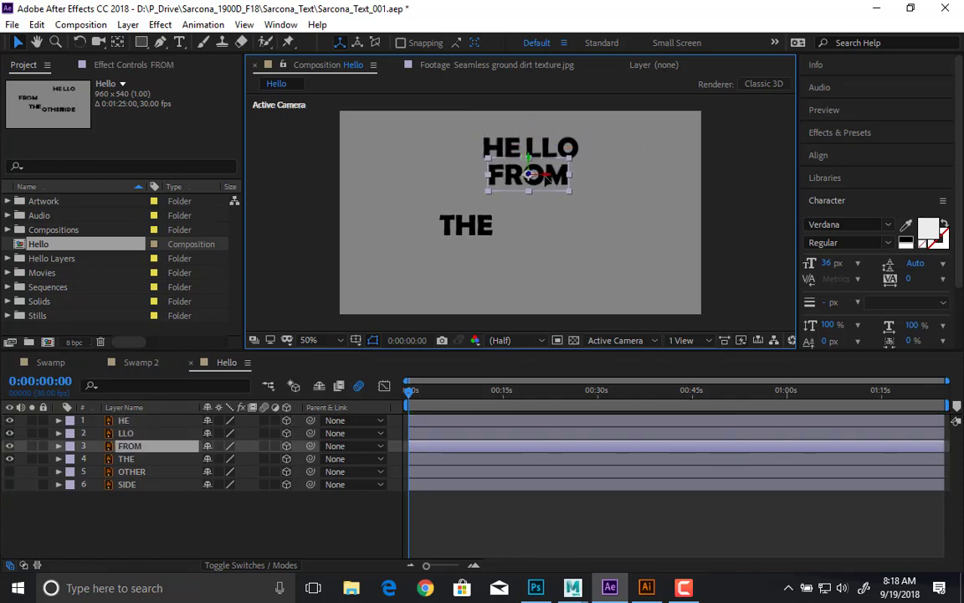
left_click_drag(466, 225, 531, 207)
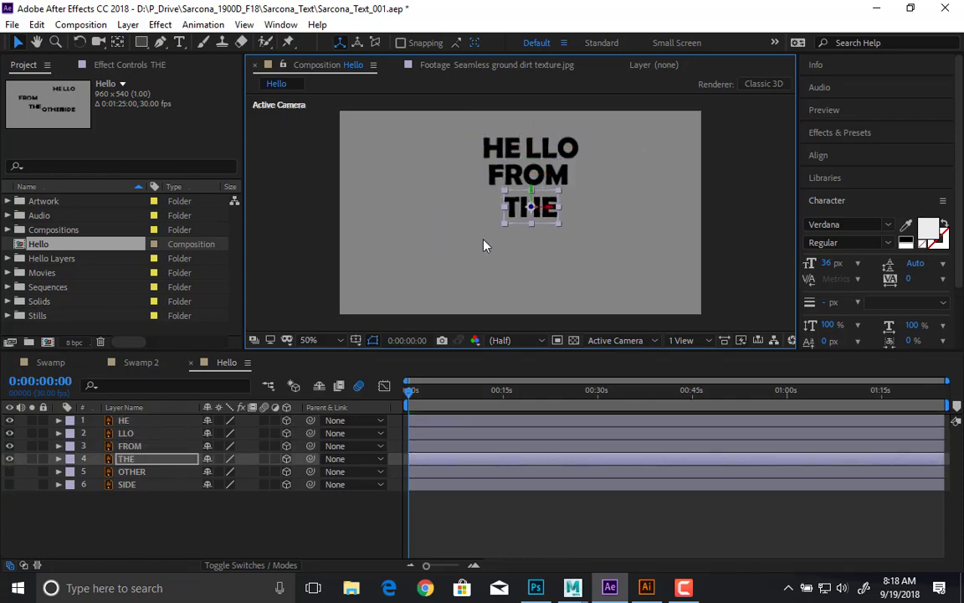
Step: Move LLO left to close the gap with HE so the two read as the single word HELLO
scroll(482, 246, "up", 2)
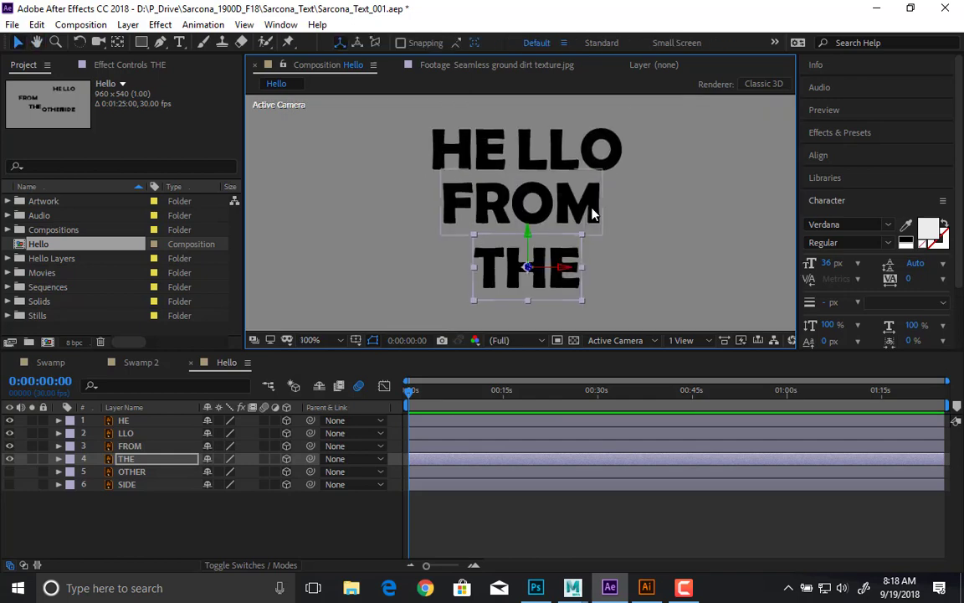
left_click(559, 149)
left_click_drag(559, 149, 550, 153)
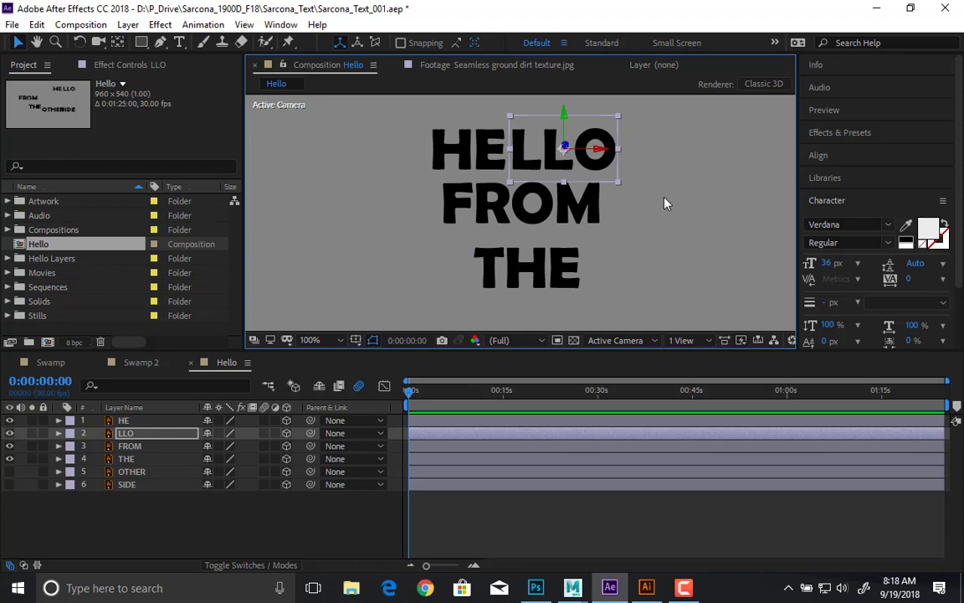
left_click(665, 203)
left_click(613, 167)
left_click(699, 217)
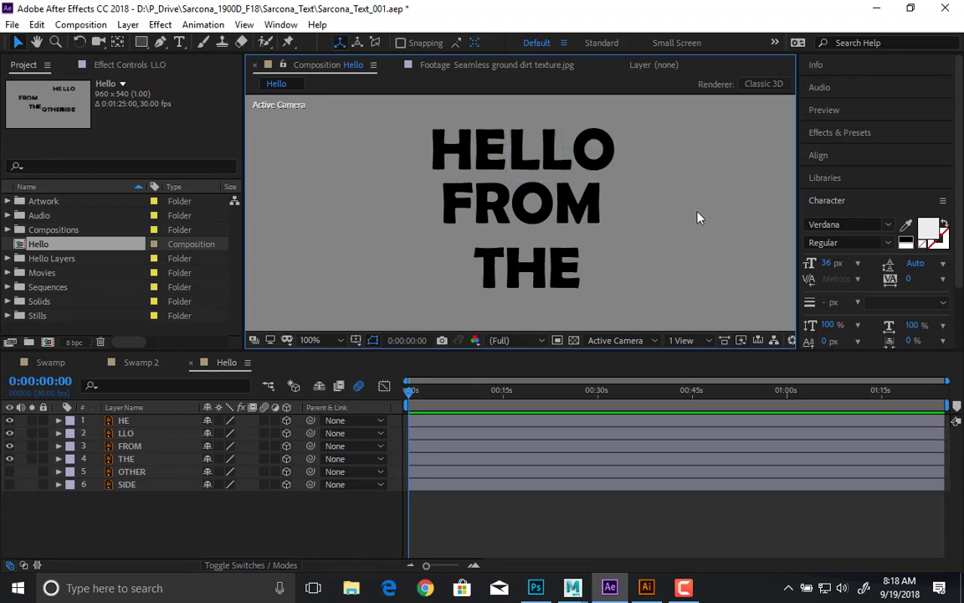
Step: Try rotating the FROM layer about its Y axis and its X axis, undoing each rotation
left_click(502, 202)
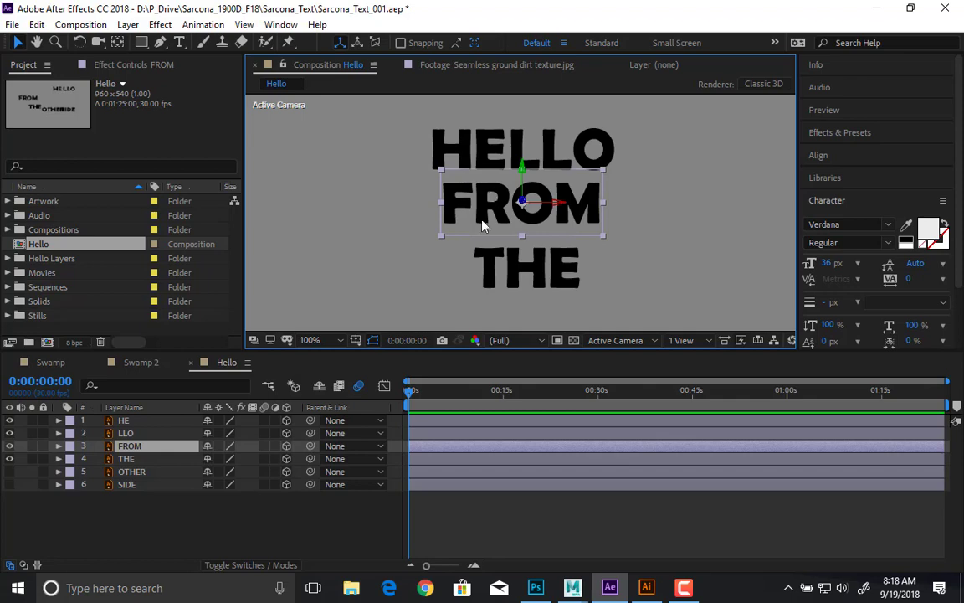
key("r")
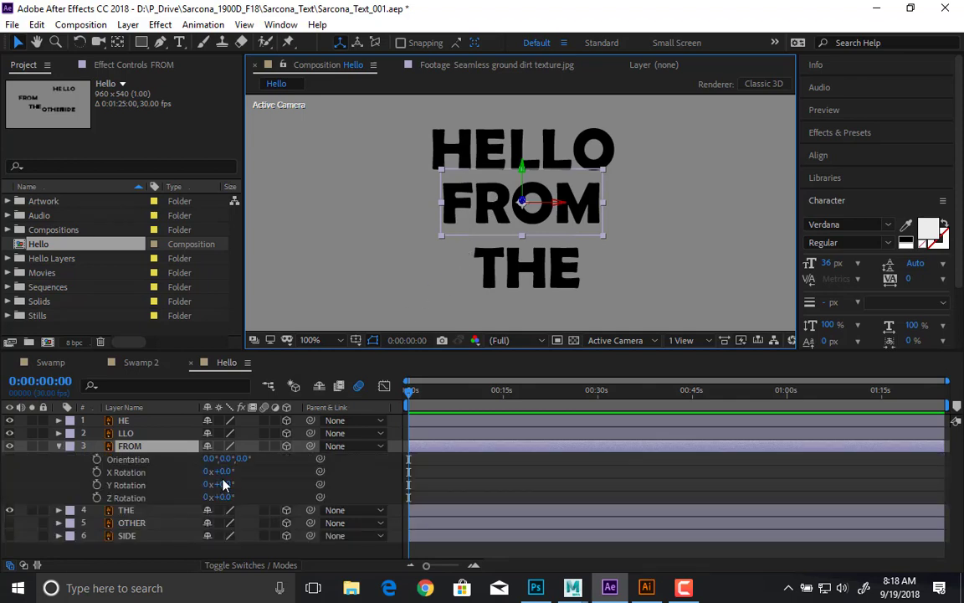
left_click(134, 485)
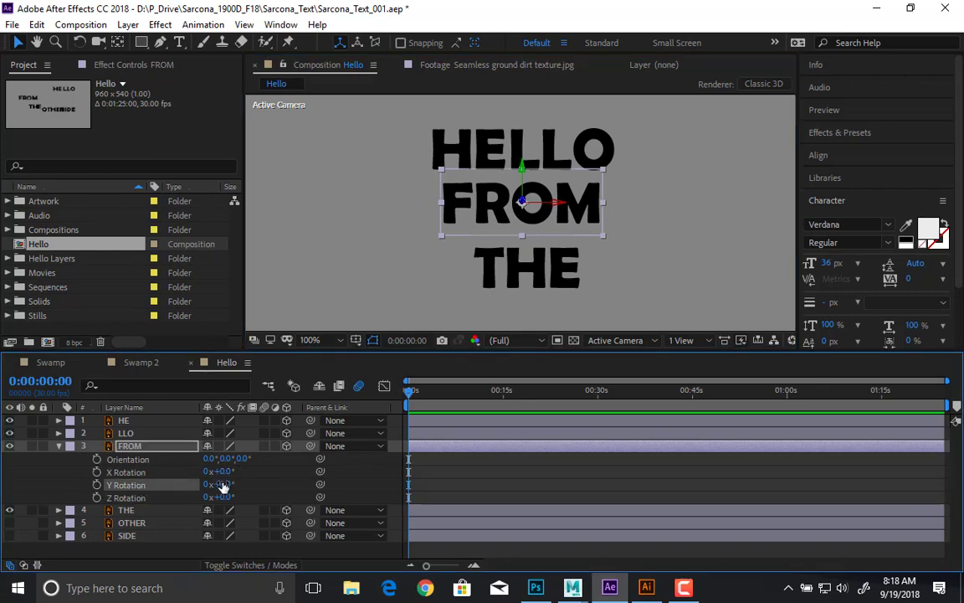
left_click_drag(219, 485, 446, 496)
key("ctrl+z")
mouse_move(224, 471)
left_mouse_down()
mouse_move(239, 470)
mouse_move(220, 470)
left_mouse_up()
key("ctrl+z")
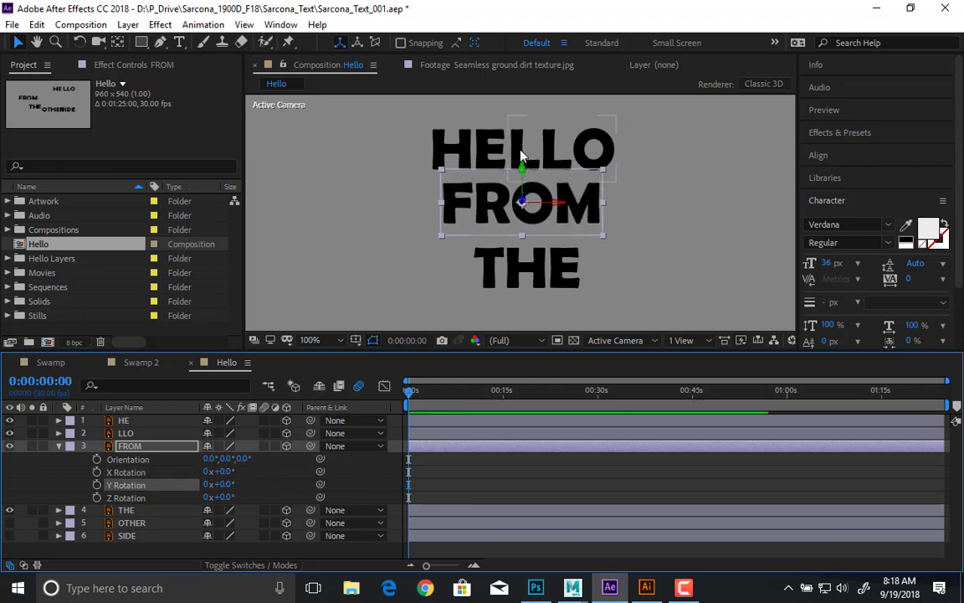
Step: Move FROM's anchor point to the center of its top edge and set its X Rotation to -55°
key("c")
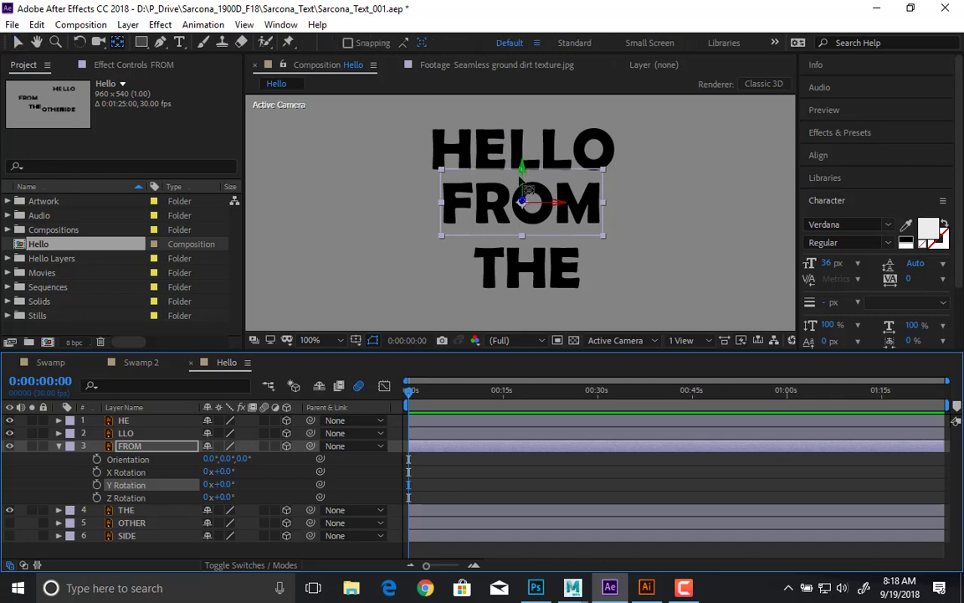
left_click_drag(524, 178, 526, 149)
key("ctrl+z")
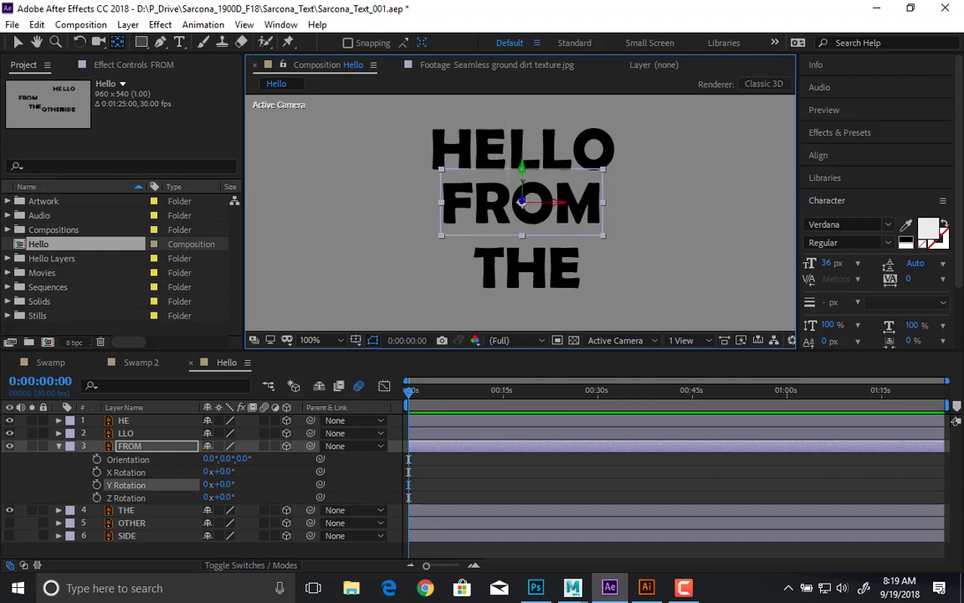
left_click_drag(521, 202, 522, 192)
left_click_drag(524, 144, 524, 140)
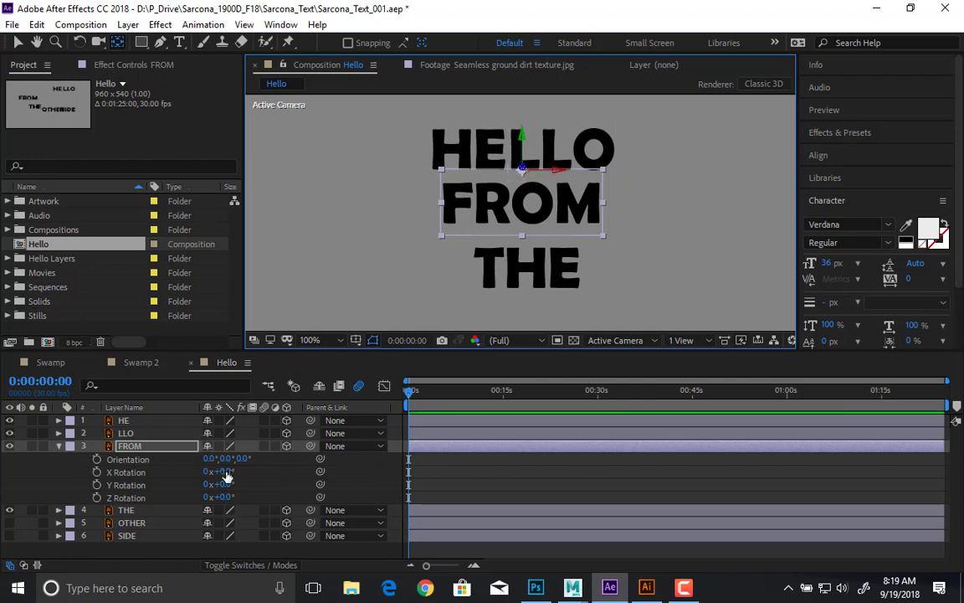
left_click_drag(224, 472, 142, 403)
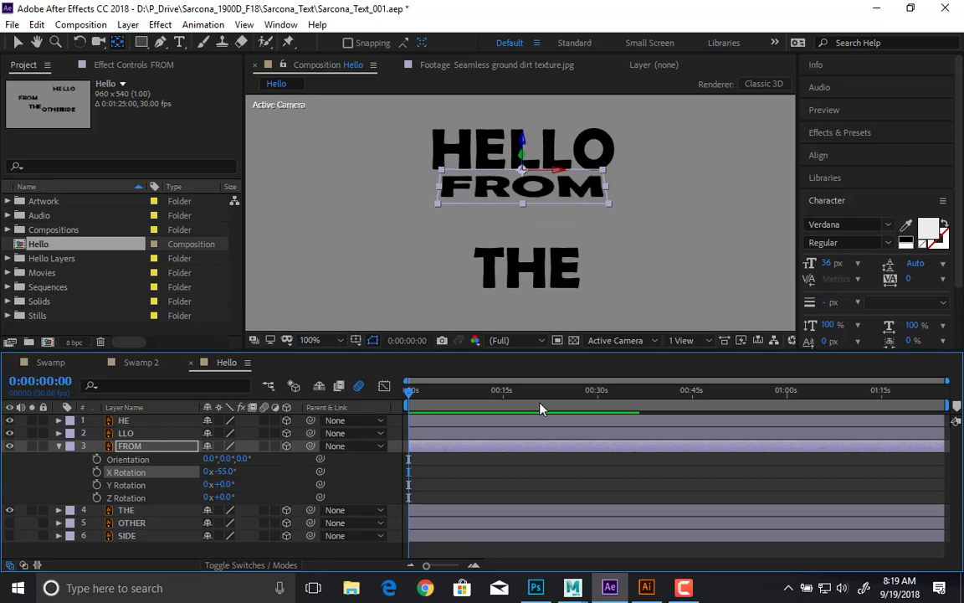
Step: Move THE's anchor point to the center of its top edge and raise THE to sit directly beneath FROM
left_click(124, 510)
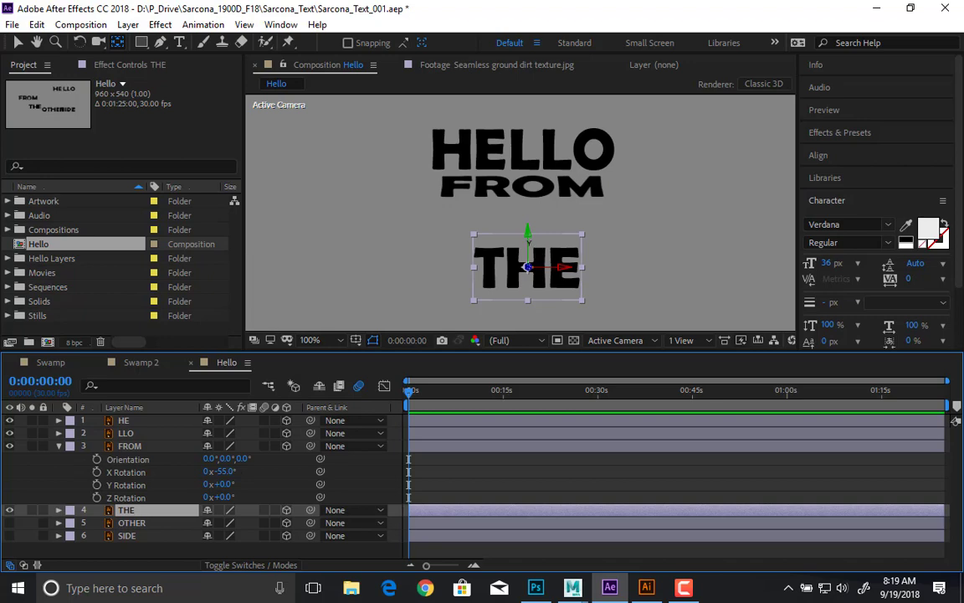
left_click_drag(527, 267, 527, 235)
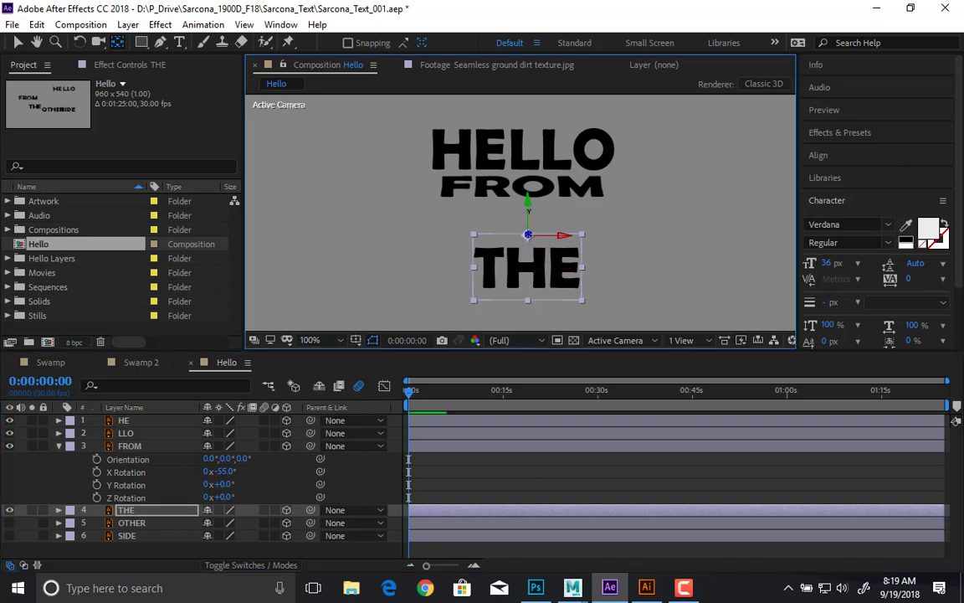
key("v")
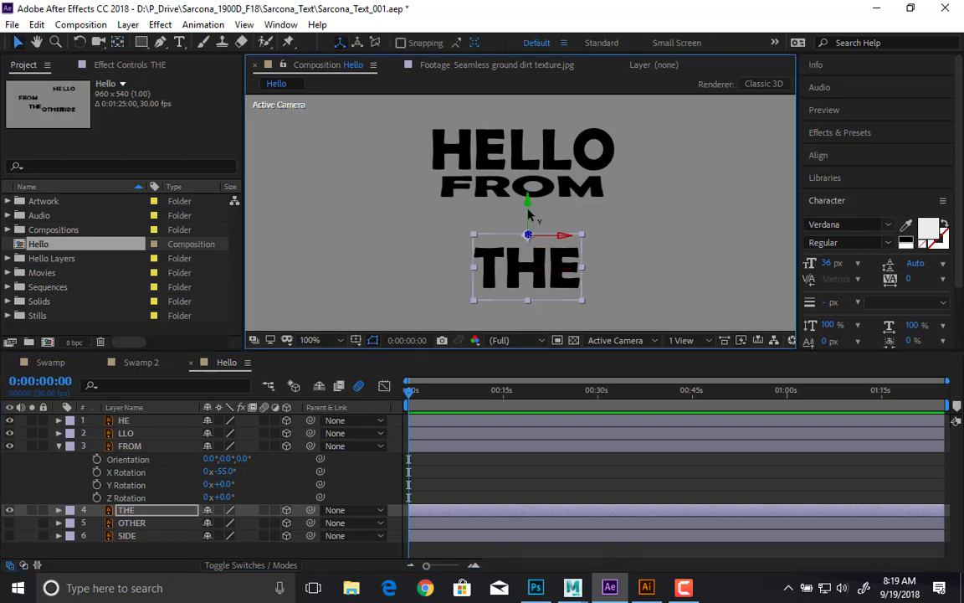
left_click_drag(527, 216, 532, 172)
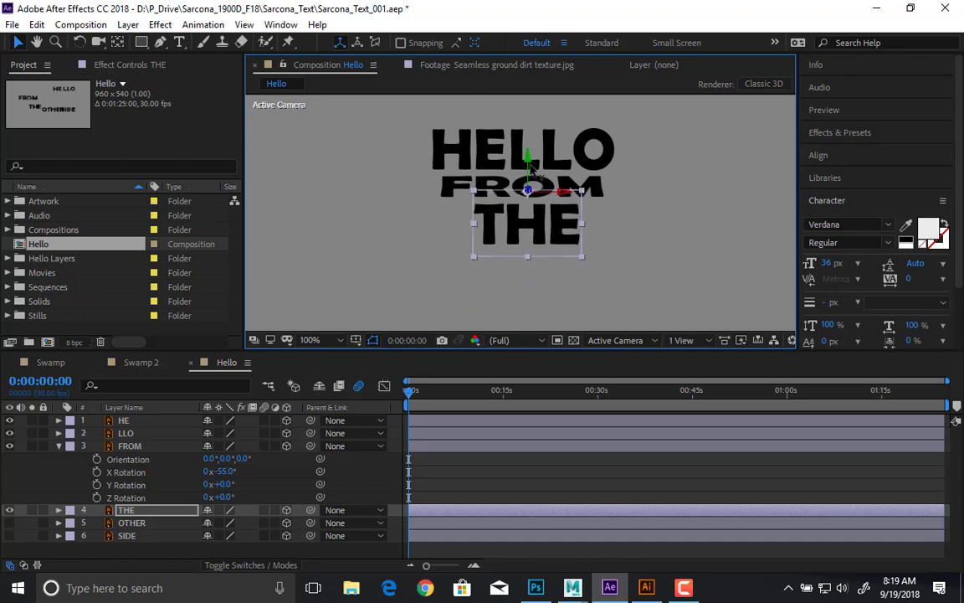
Step: Scale FROM to 113% and THE to 180% so both words roughly match the width of HELLO
key("s")
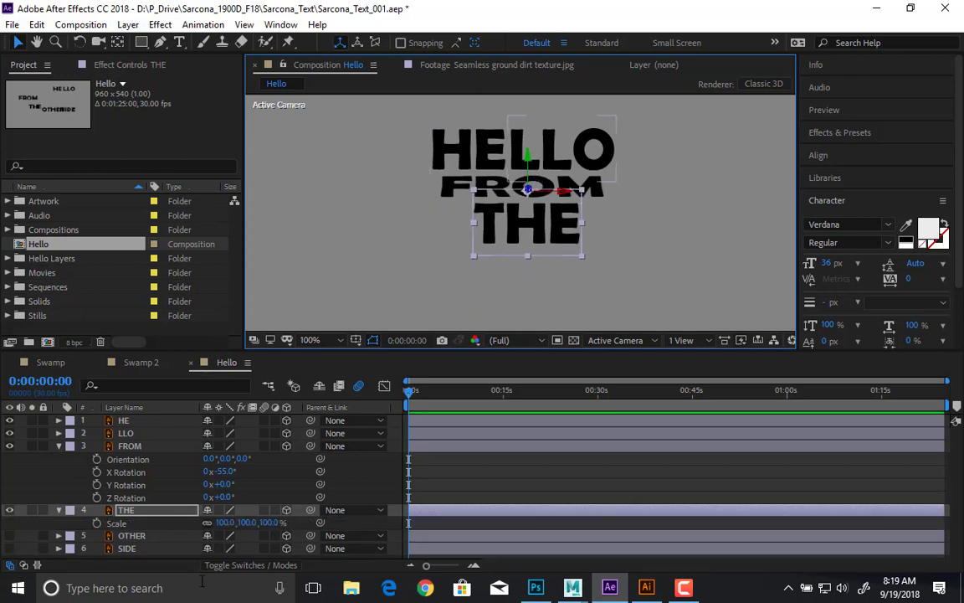
left_click_drag(222, 521, 266, 522)
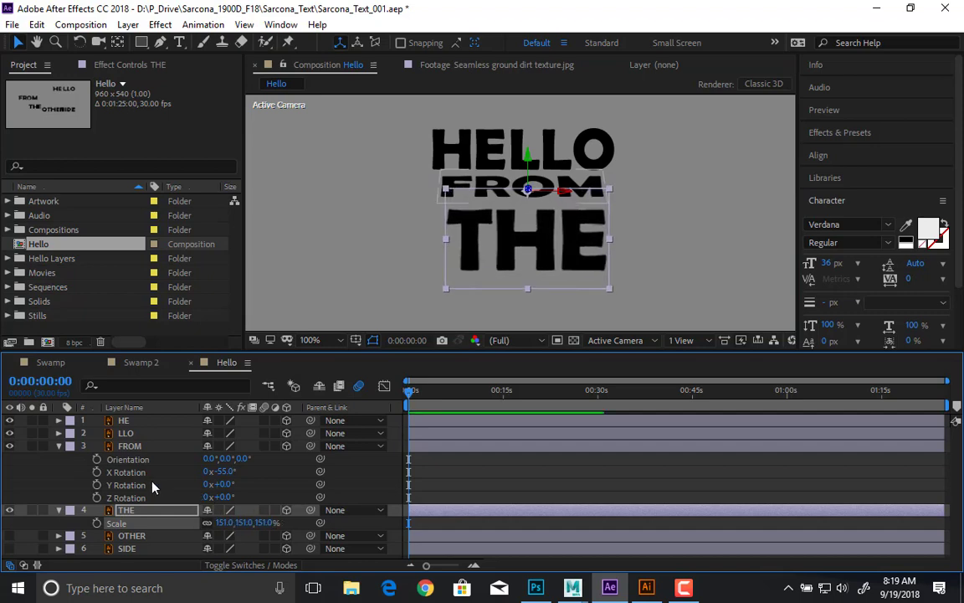
left_click(154, 445)
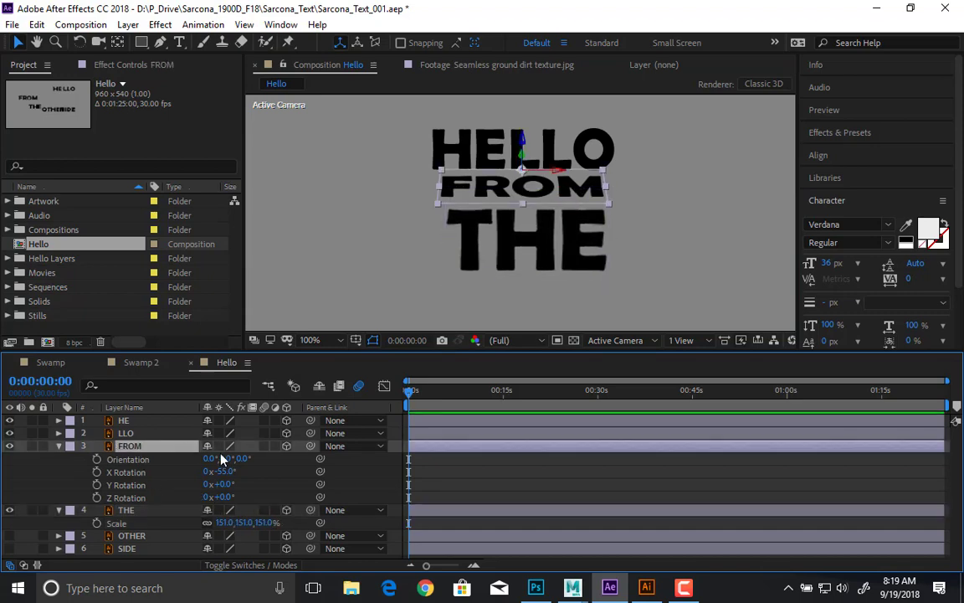
key("s")
left_click_drag(249, 461, 245, 484)
left_click(506, 274)
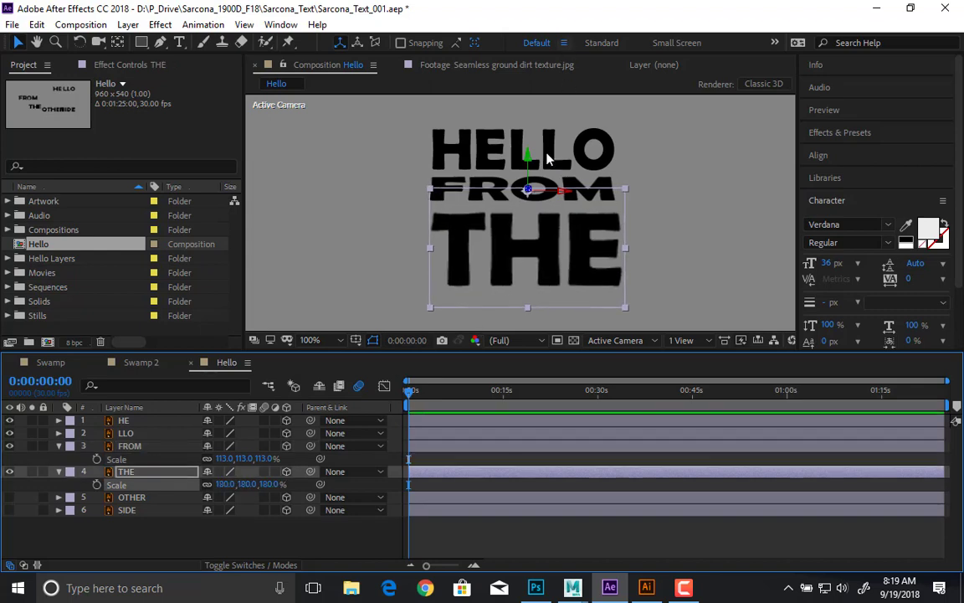
Step: Shift THE slightly up and left to fit closely under FROM, and enable continuous rasterization for THE
left_click_drag(529, 165, 529, 158)
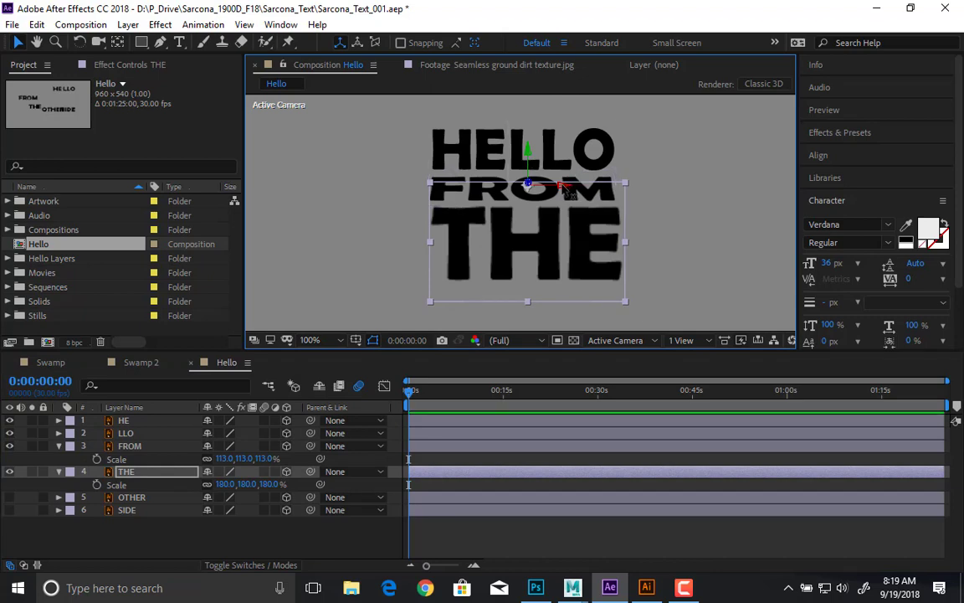
key("period")
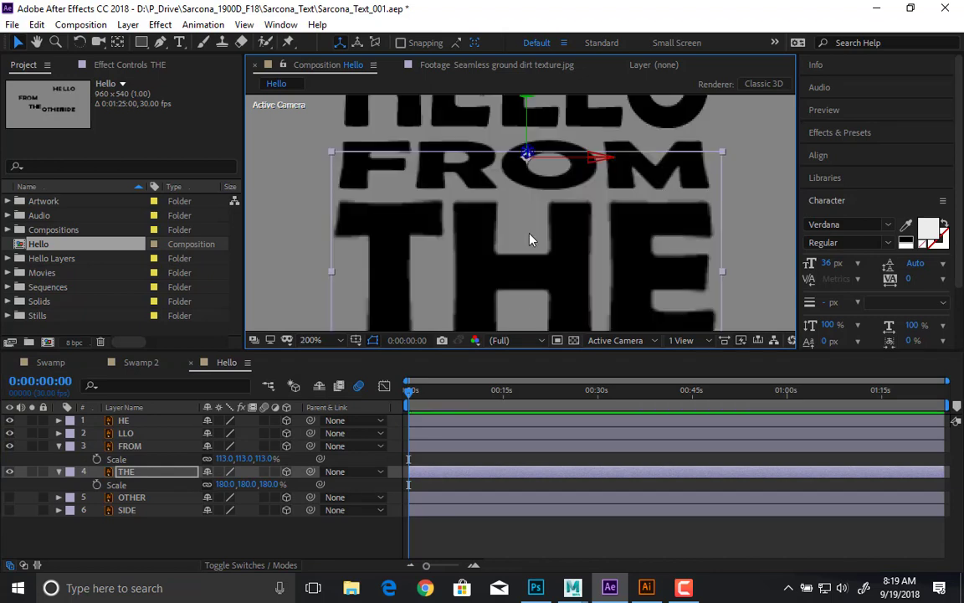
key("period")
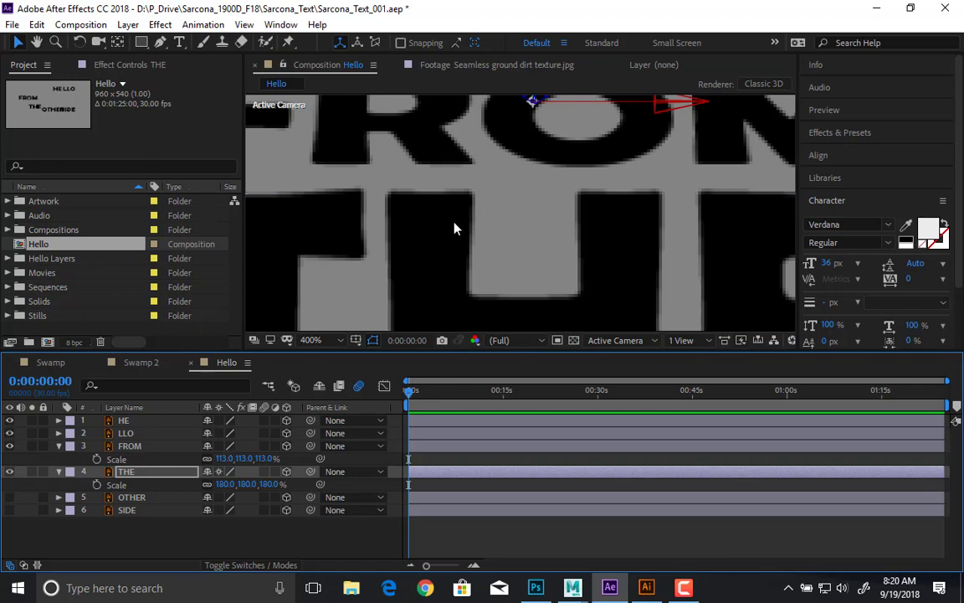
scroll(455, 228, "down", 4)
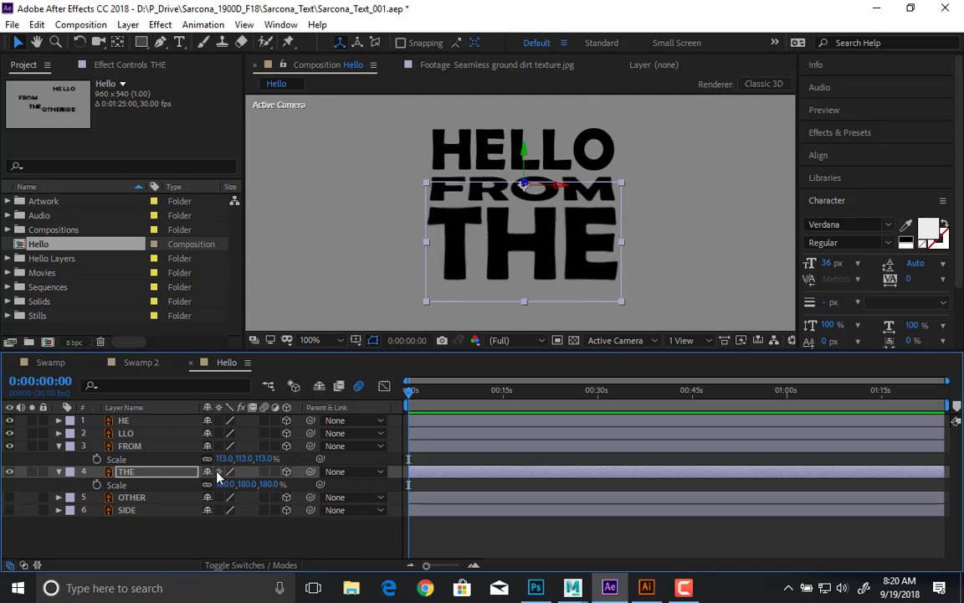
left_click(234, 552)
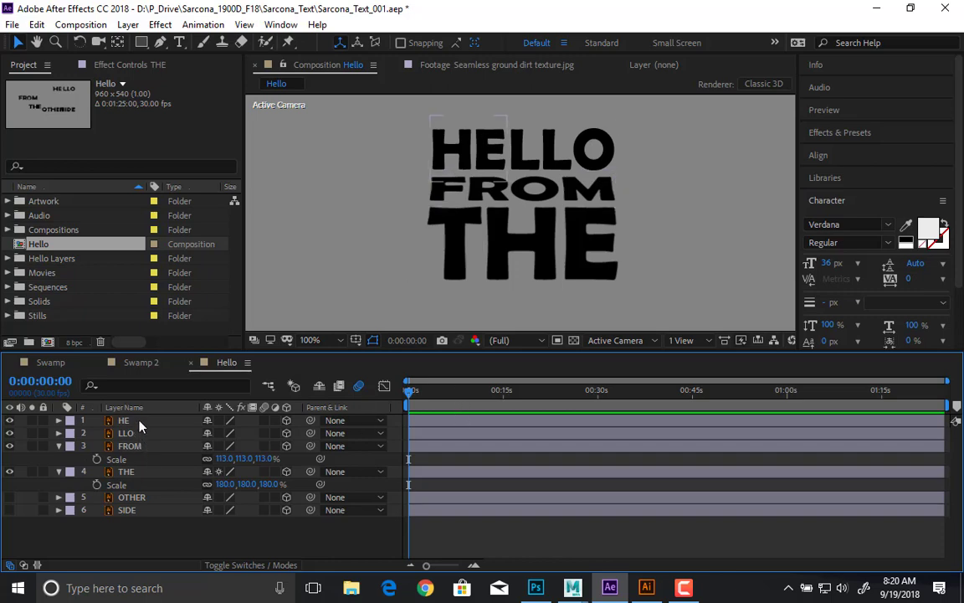
Step: Collapse the open layer properties in the Hello composition and deselect all layers
key("ctrl+a")
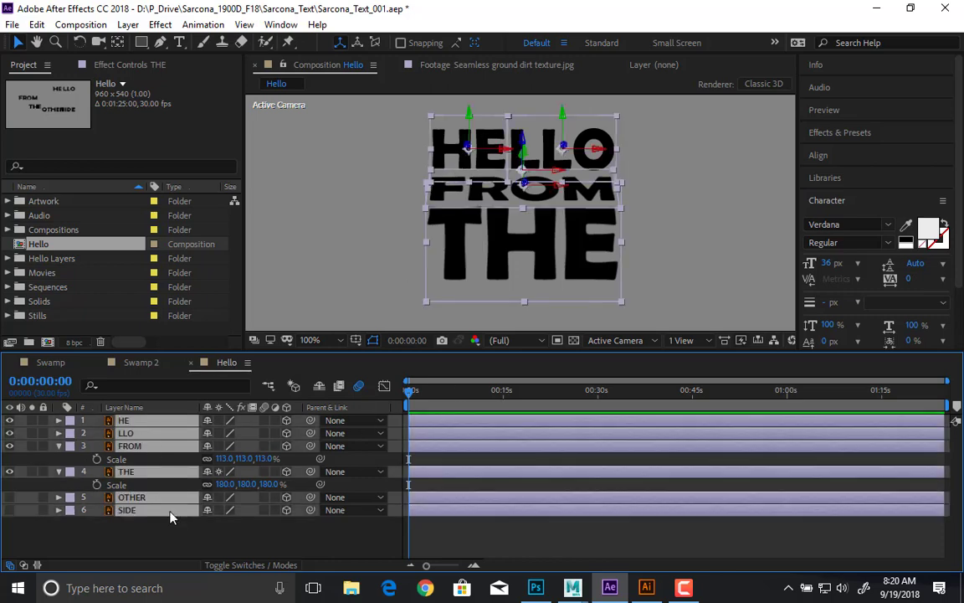
key("u")
left_click(184, 533)
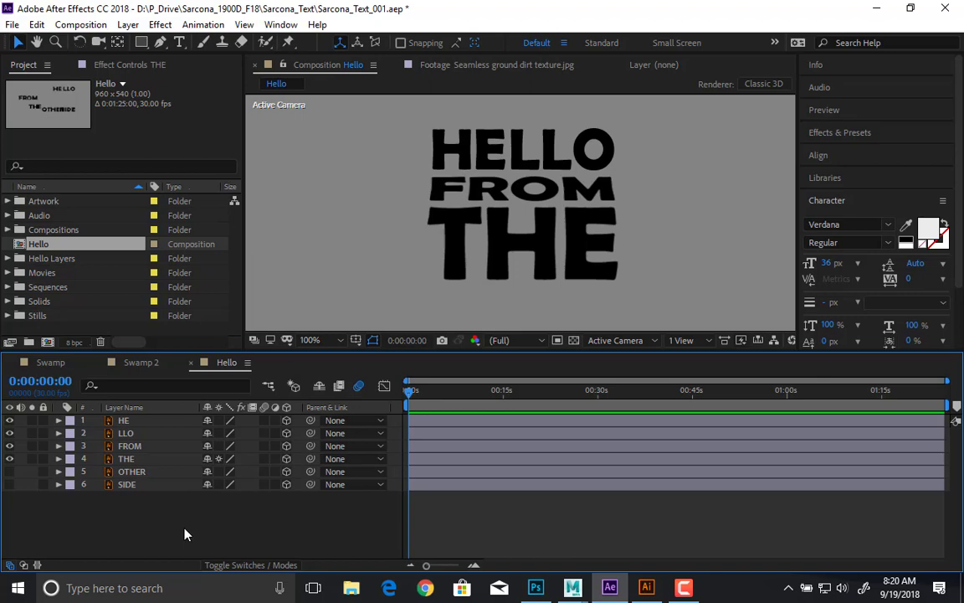
Step: Try rotating HE alone to 100° about its X axis, and undo the rotation
left_click(138, 421)
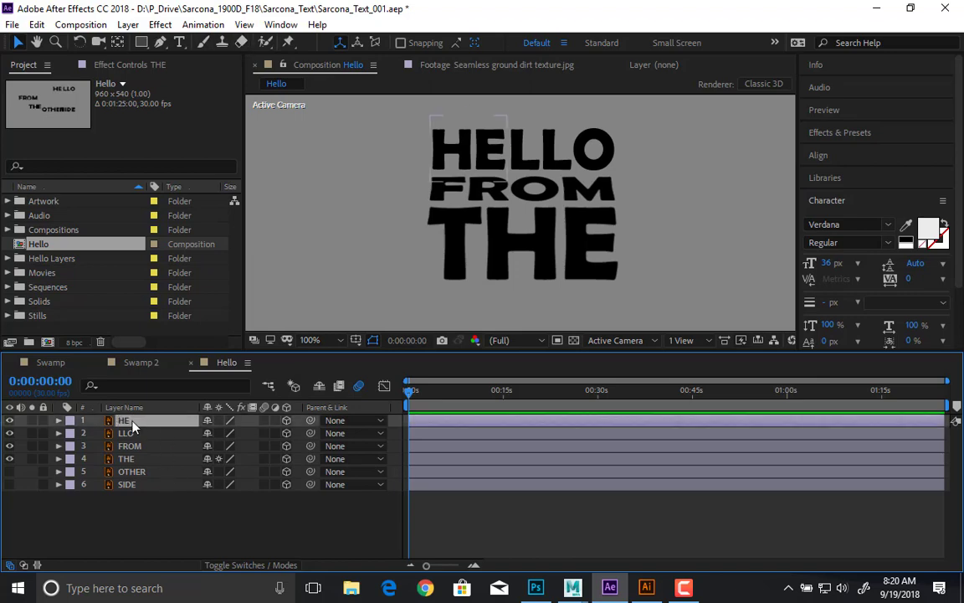
key("r")
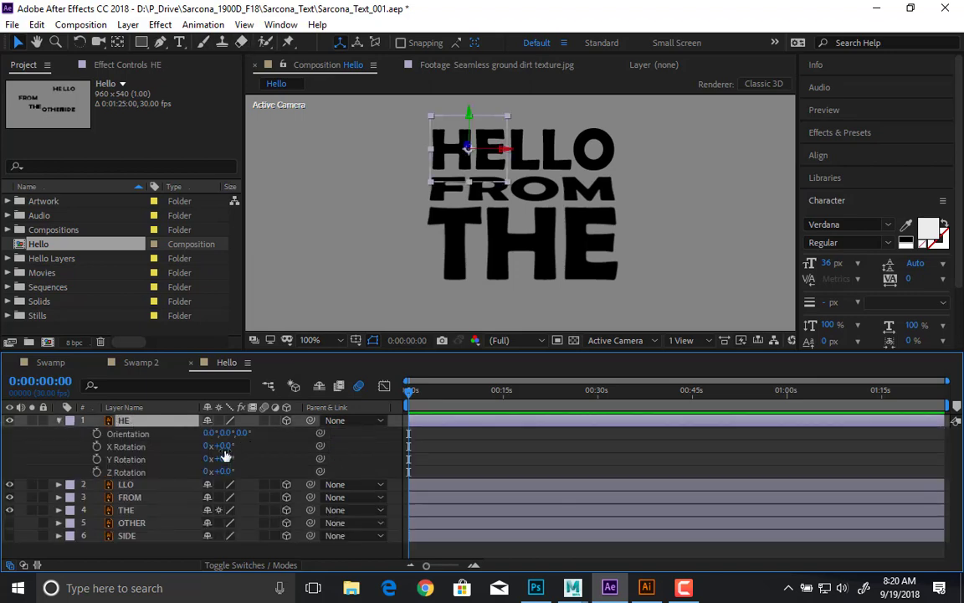
left_click_drag(224, 447, 288, 447)
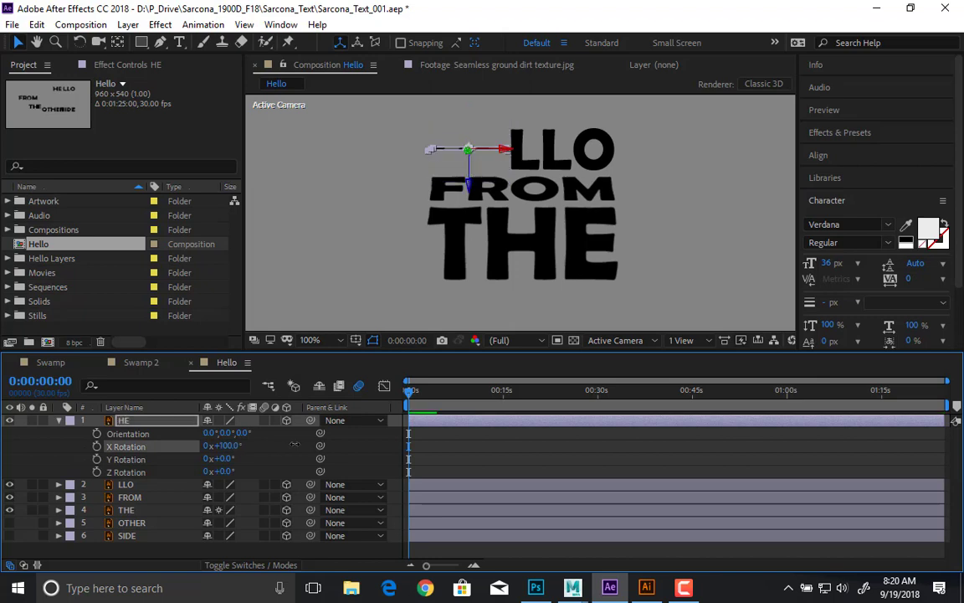
key("ctrl+z")
key("r")
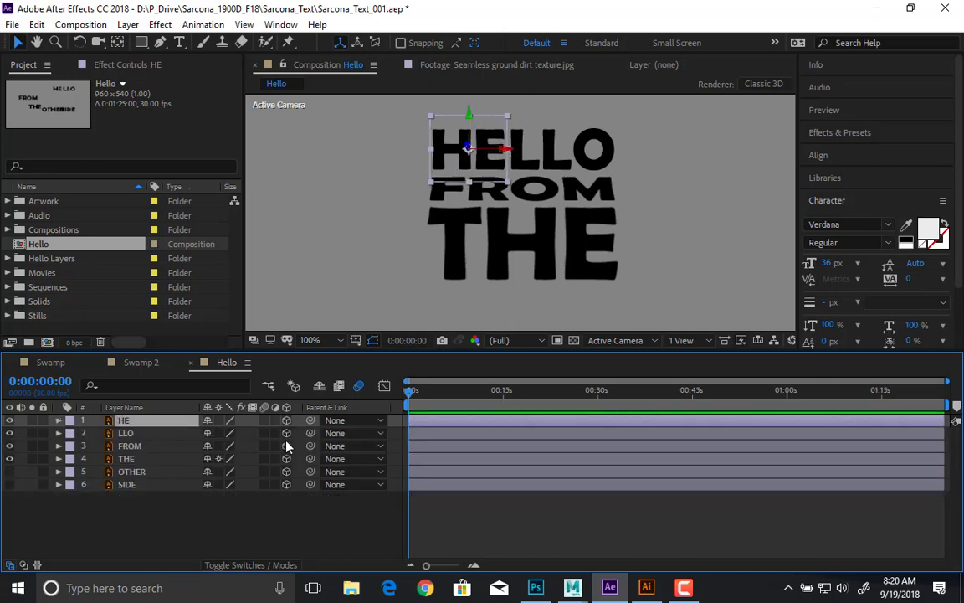
Step: Add a null object, place its anchor at the middle of the word FROM, and make the null a 3D layer
left_click(129, 24)
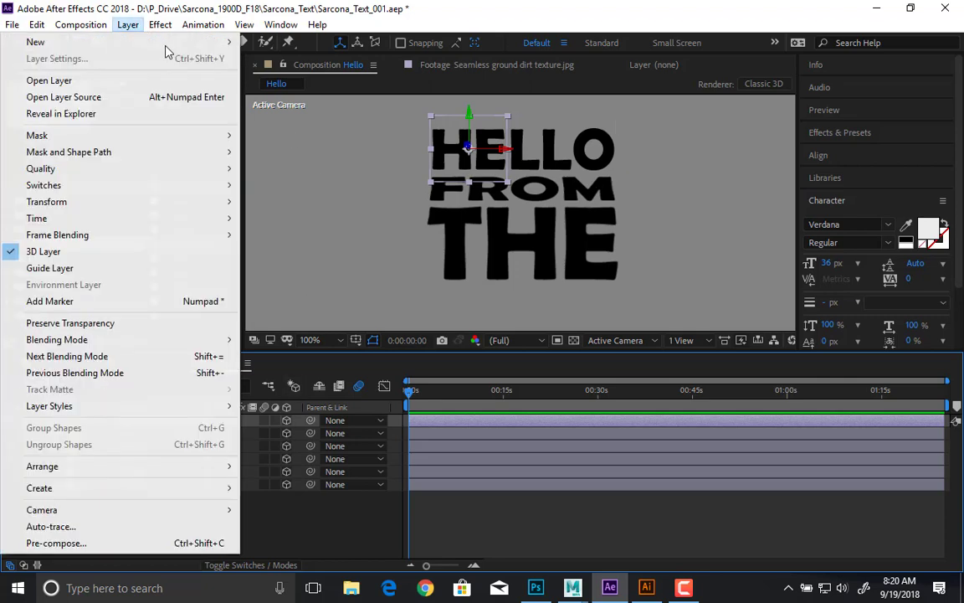
mouse_move(128, 43)
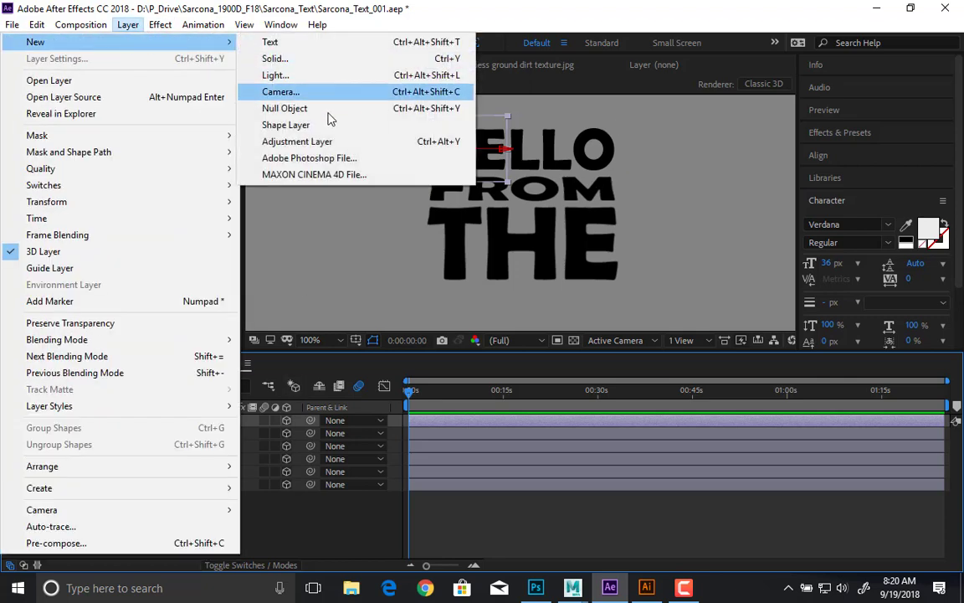
left_click(301, 107)
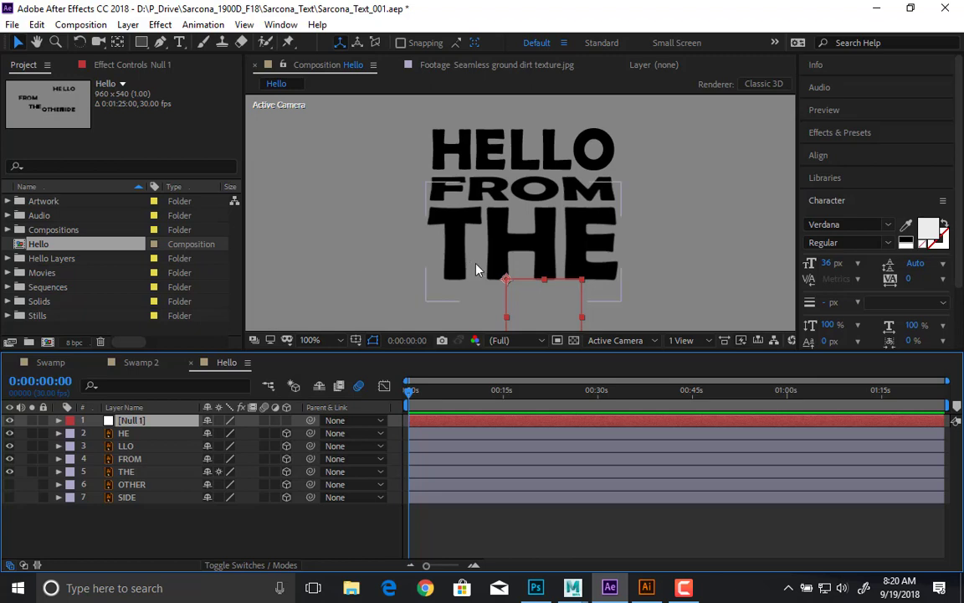
left_click_drag(510, 284, 529, 190)
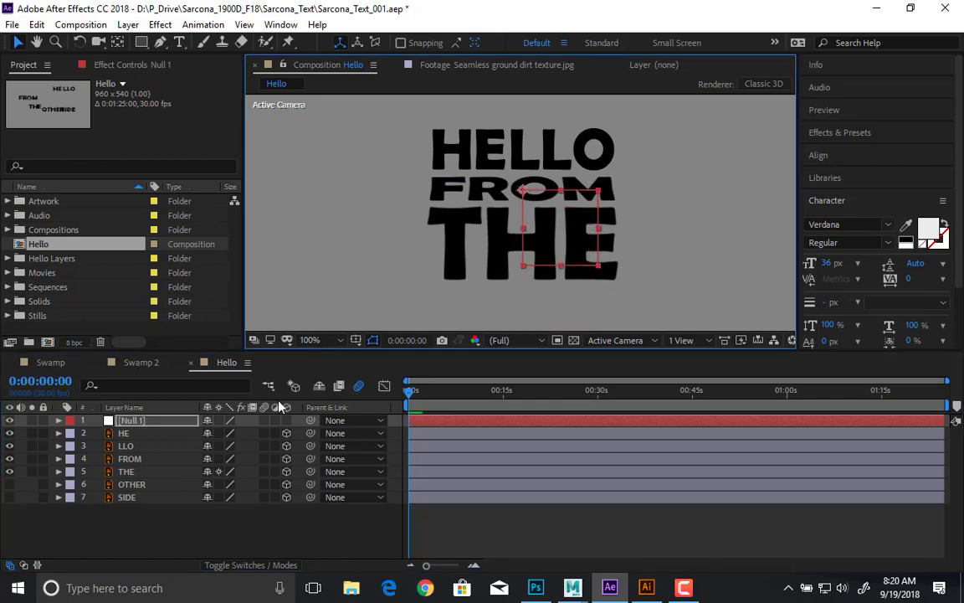
left_click(286, 420)
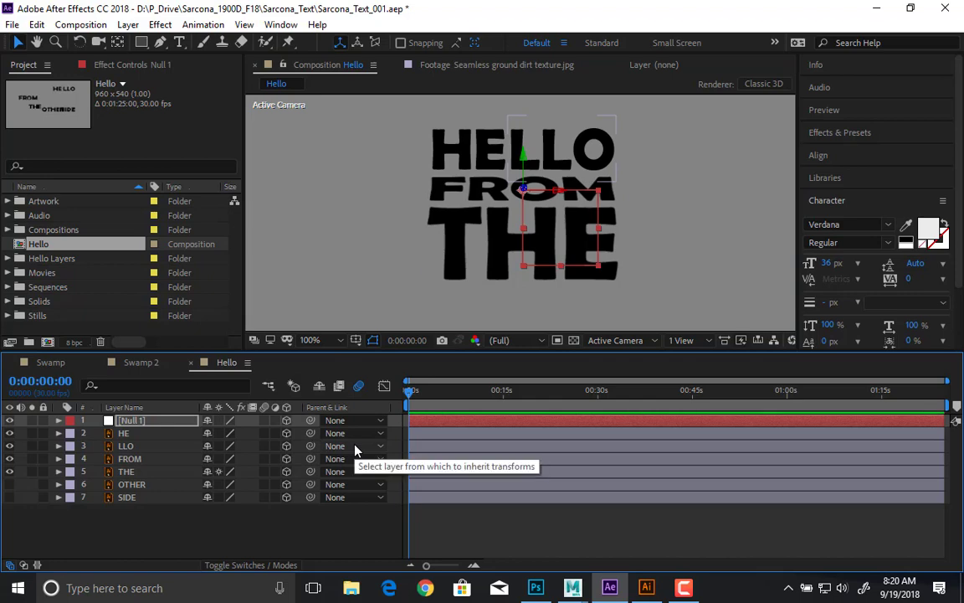
Step: Parent the six word layers HE, LLO, FROM, THE, OTHER and SIDE to Null 1
left_click(179, 434)
left_click(166, 495, "shift")
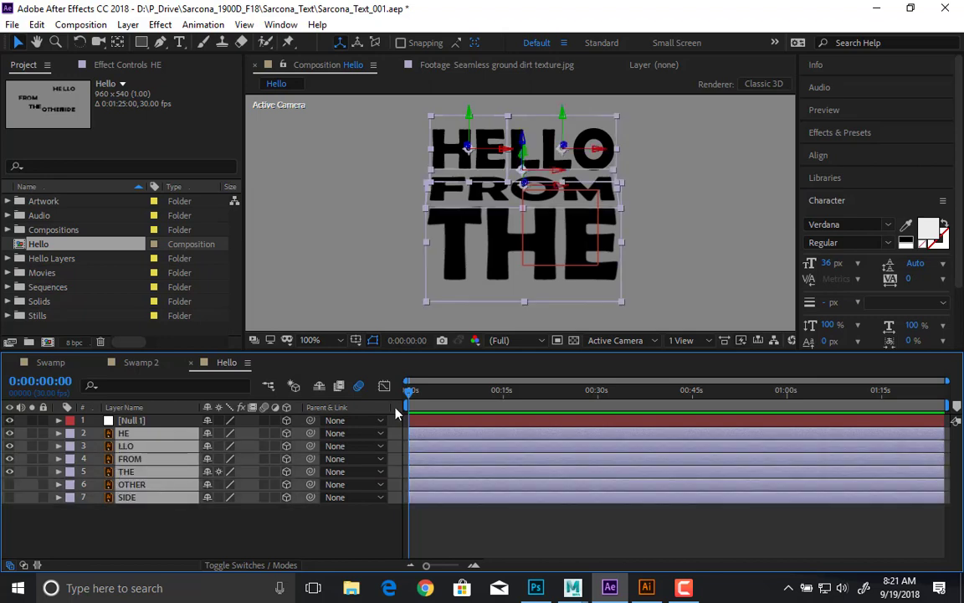
left_click(356, 439)
left_click(368, 318)
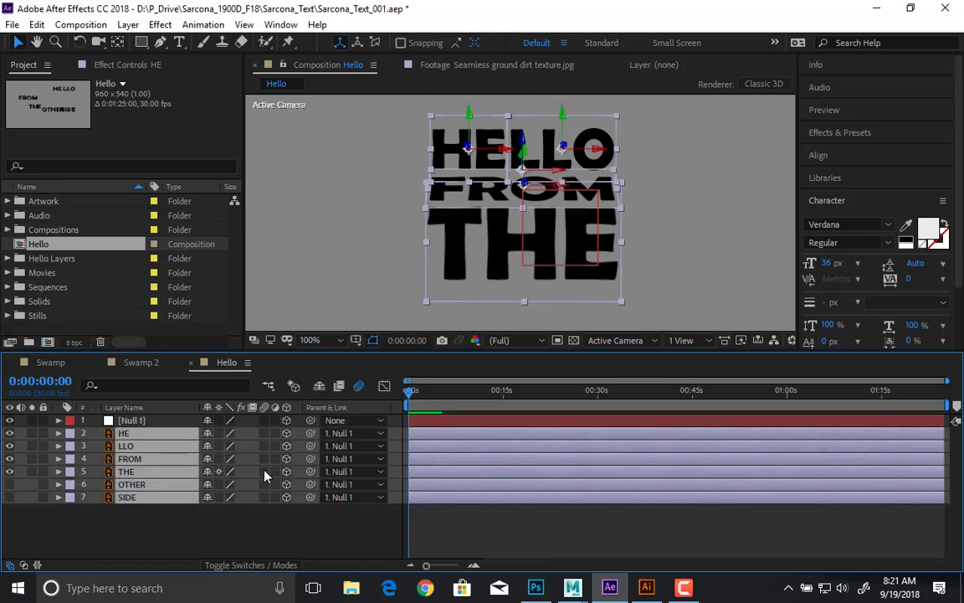
Step: Rotate Null 1 to 86° about its Y axis so the words are seen nearly edge-on
left_click(153, 421)
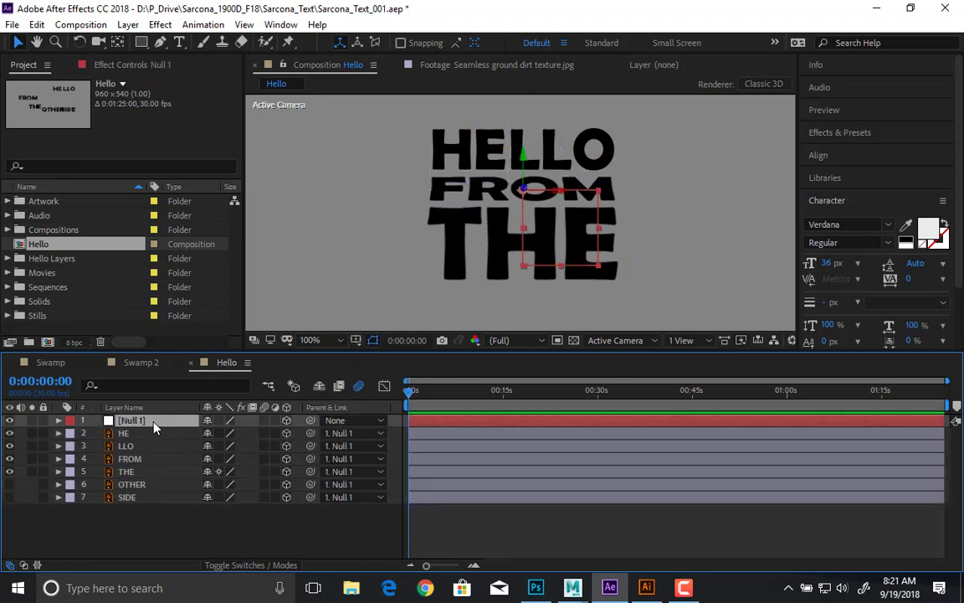
key("r")
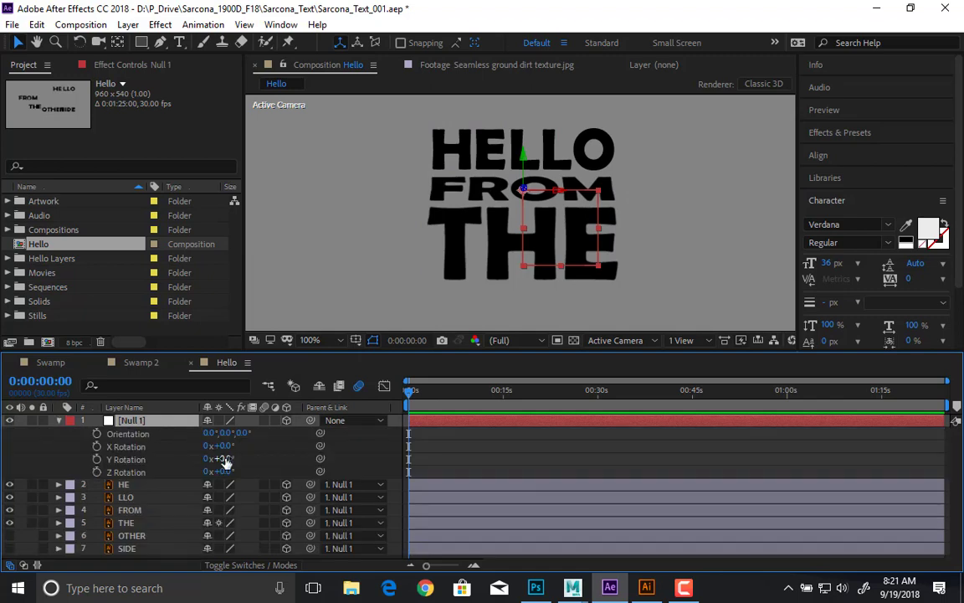
left_click_drag(224, 460, 279, 447)
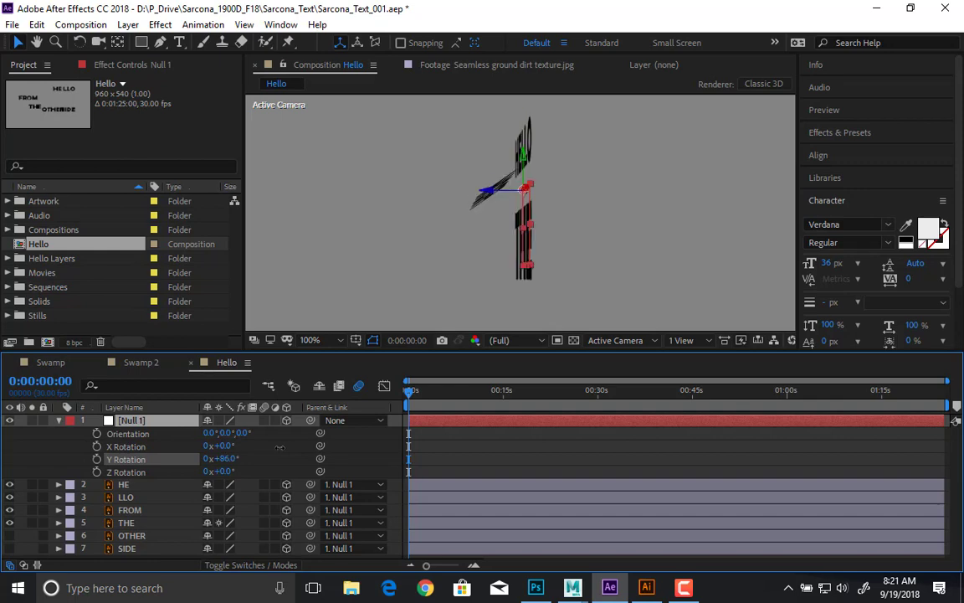
Step: Move THE forward along its Z axis until it meets the front end of the tilted FROM
left_click(150, 516)
left_click(150, 522)
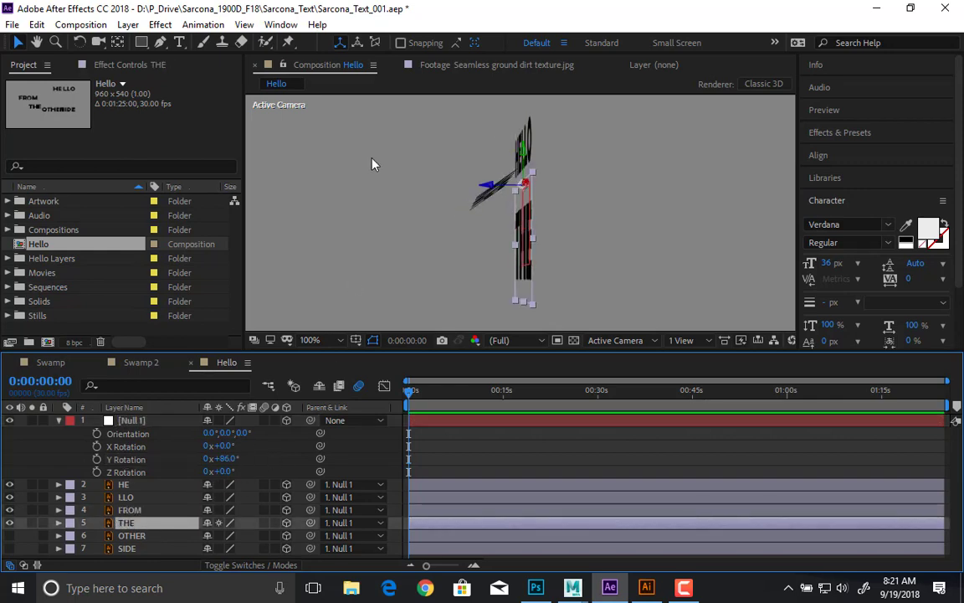
left_click_drag(491, 190, 440, 191)
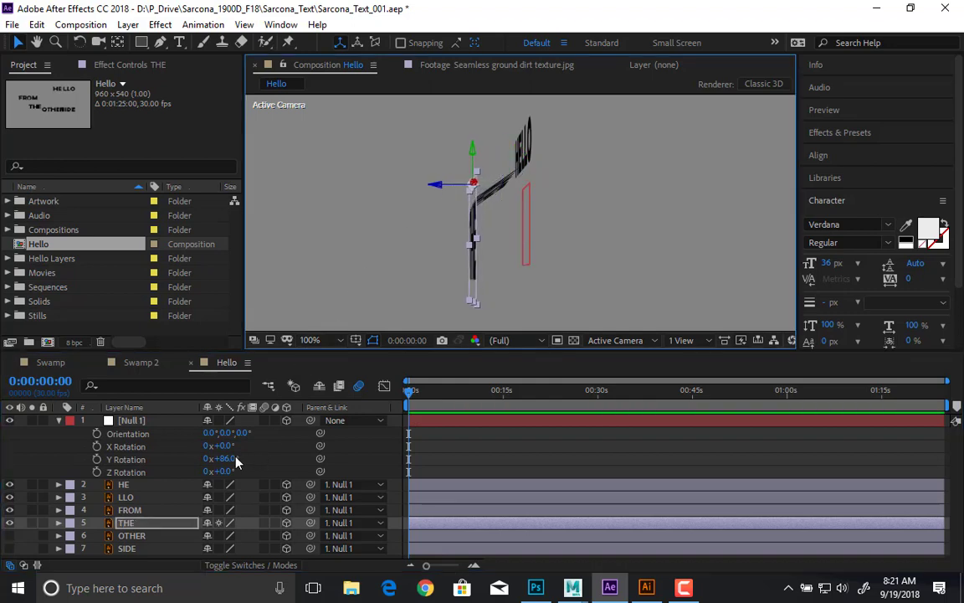
Step: Return Null 1's Y rotation to 0°, and turn the null around to a Y rotation of 180°
mouse_move(221, 458)
left_mouse_down()
mouse_move(260, 457)
mouse_move(216, 445)
mouse_move(260, 450)
mouse_move(223, 454)
left_mouse_up()
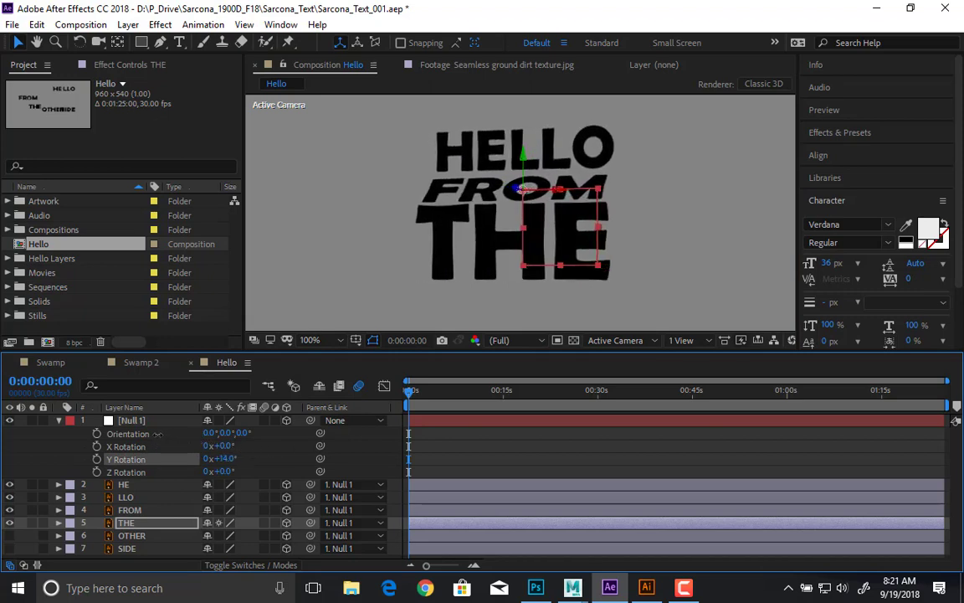
left_click(222, 457)
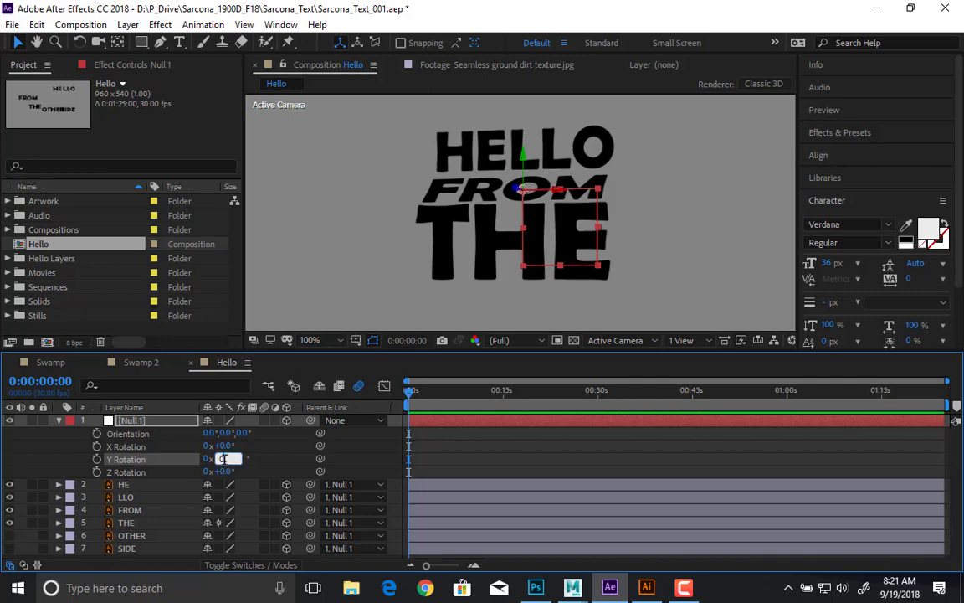
key("Return")
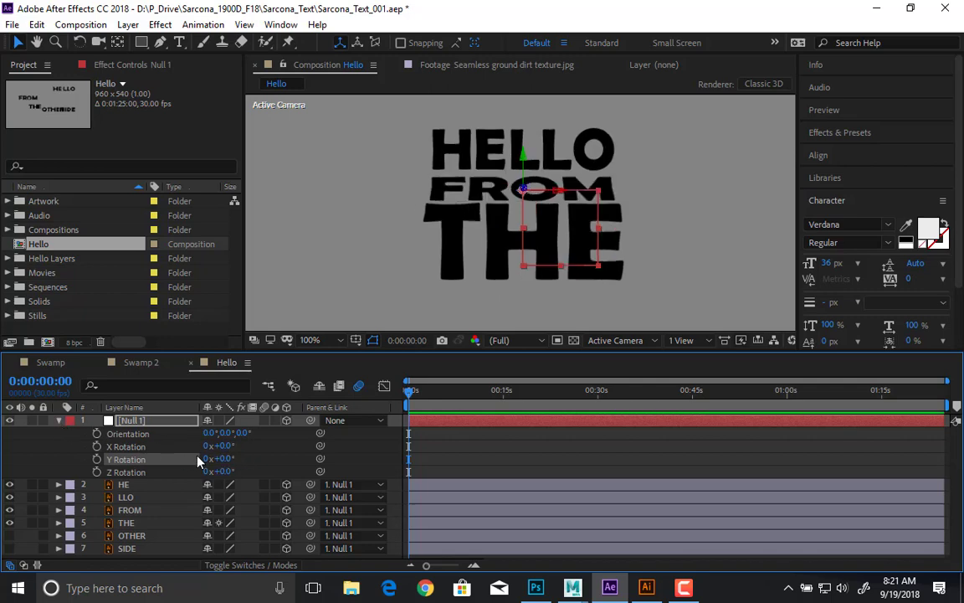
left_click(222, 459)
key("Return")
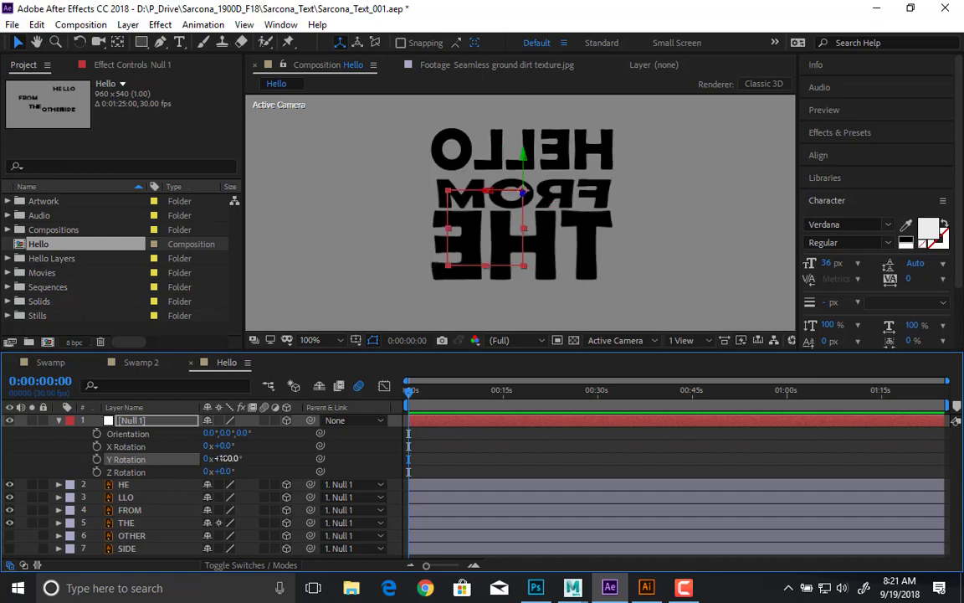
left_click(285, 462)
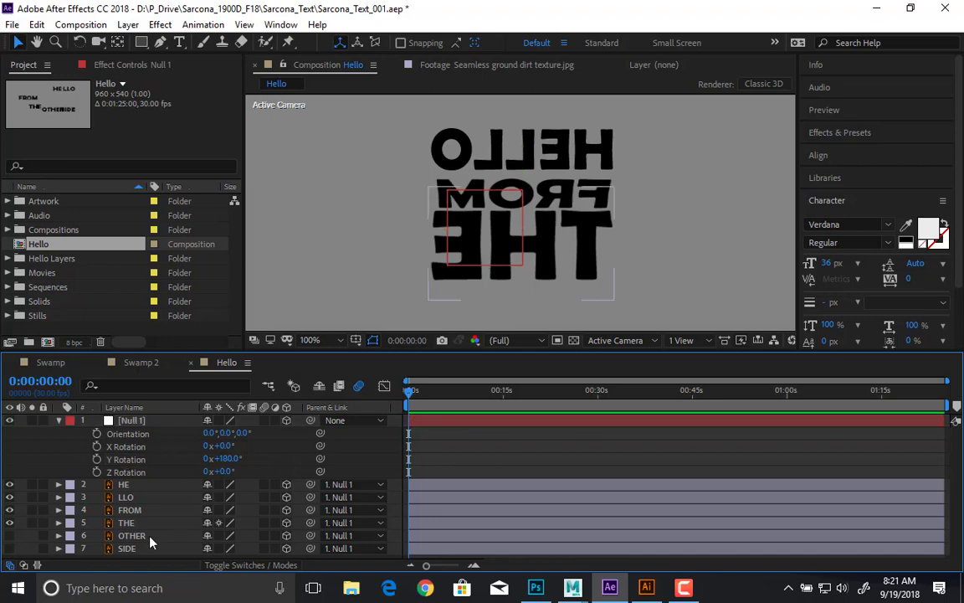
Step: Make the OTHER and SIDE layers visible, and set OTHER's Y rotation to 180°
left_click(9, 535)
left_click(10, 549)
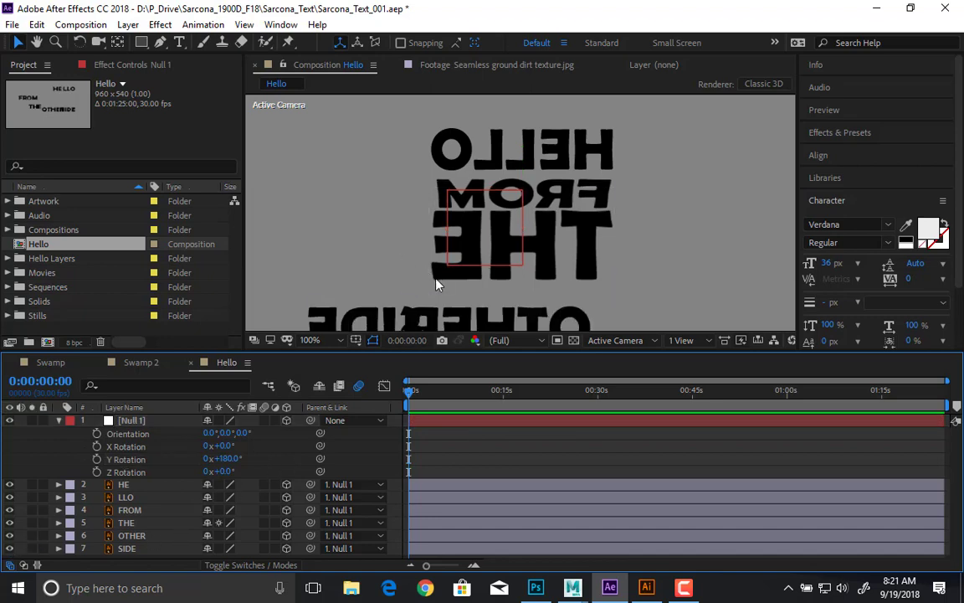
key("space")
left_click_drag(439, 227, 443, 151)
left_click(132, 536)
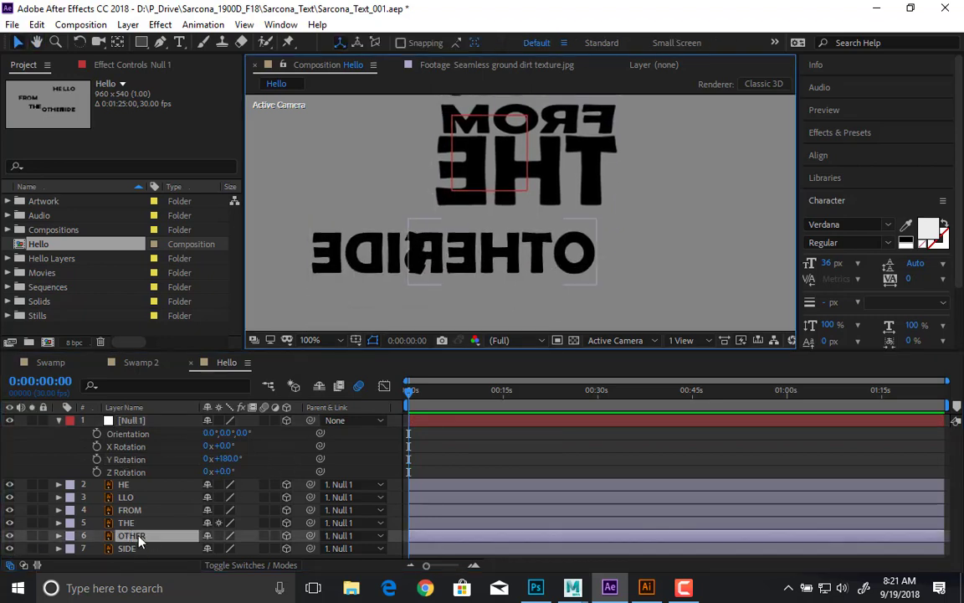
key("r")
scroll(224, 527, "down", 1)
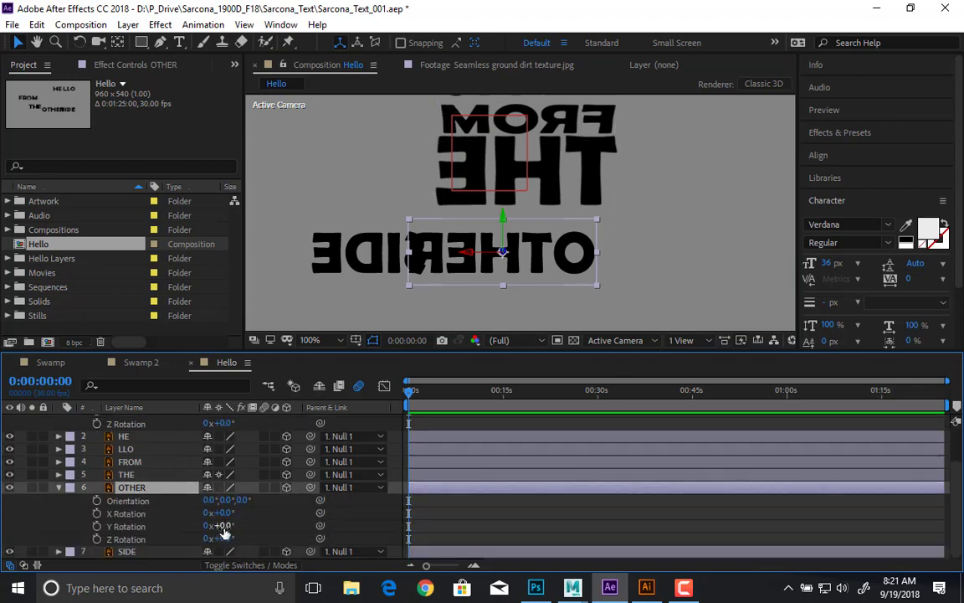
left_click(224, 525)
key("Return")
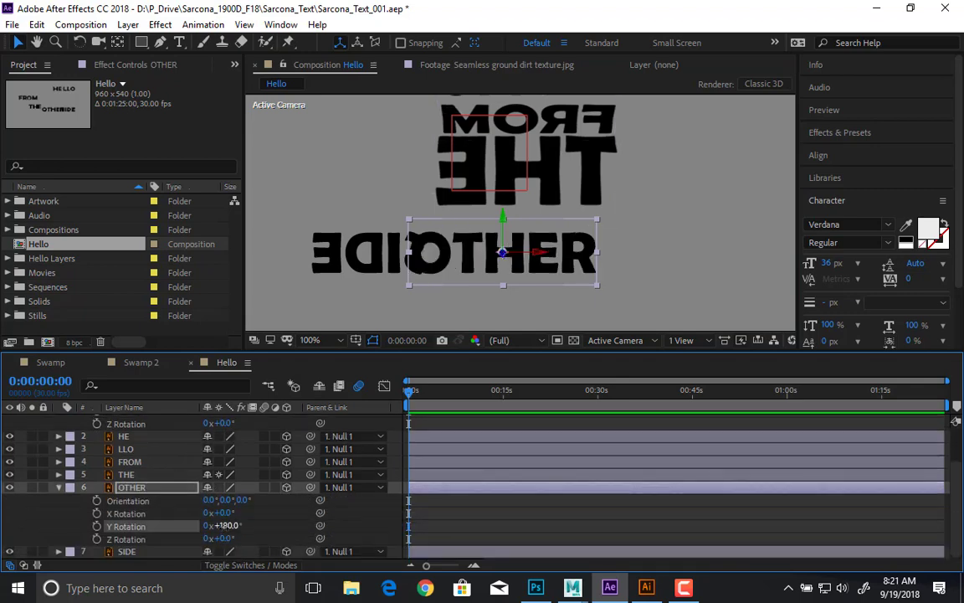
Step: Set the Y rotation of the SIDE layer to 180°
left_click(157, 552)
key("r")
scroll(168, 544, "down", 2)
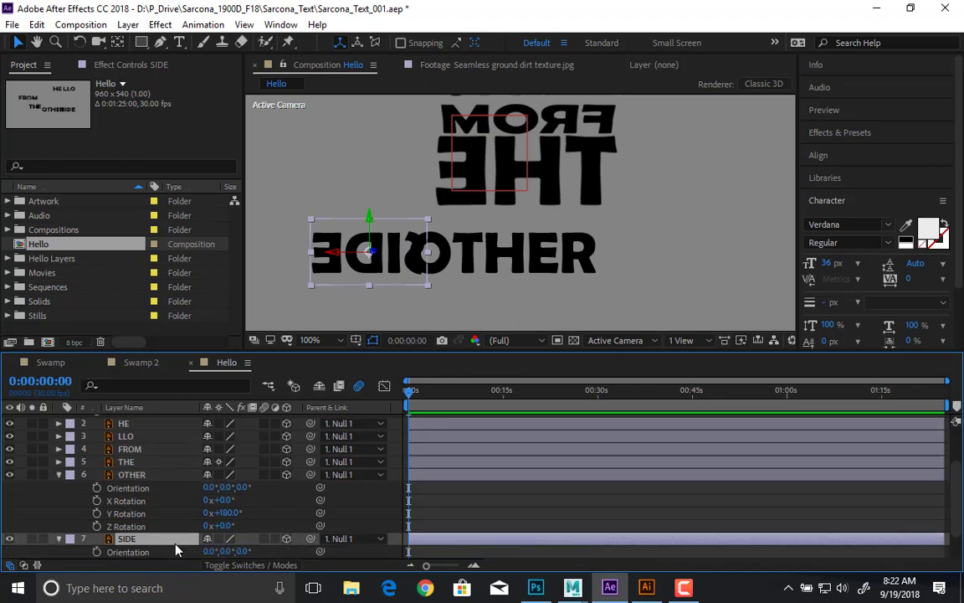
left_click(224, 539)
type("180")
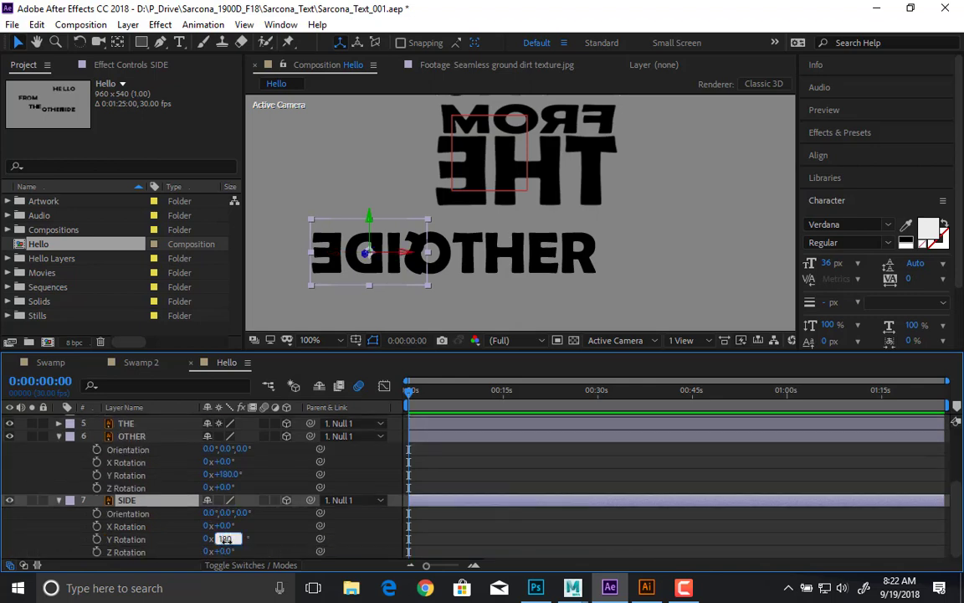
key("Return")
Step: Move OTHER up and slightly right so it lines up over the mirrored HELLO
left_click_drag(512, 258, 530, 161)
key("space")
left_click_drag(540, 198, 513, 288)
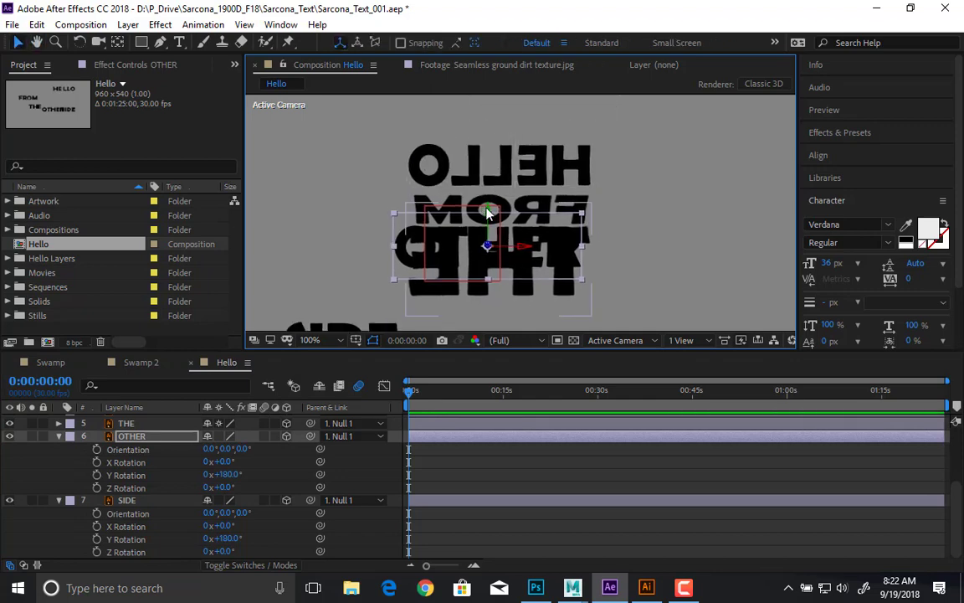
left_click_drag(488, 209, 511, 130)
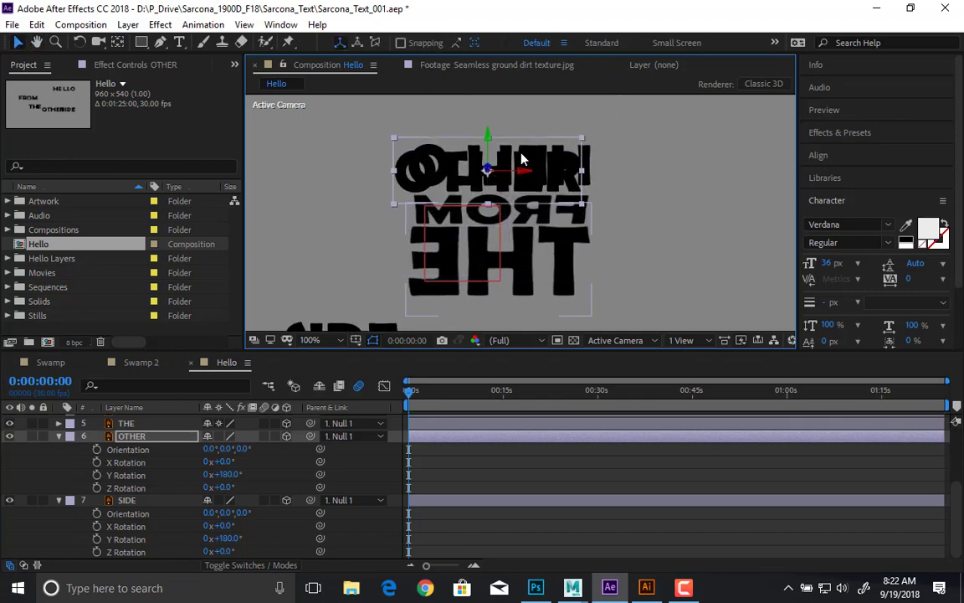
left_click_drag(523, 170, 534, 170)
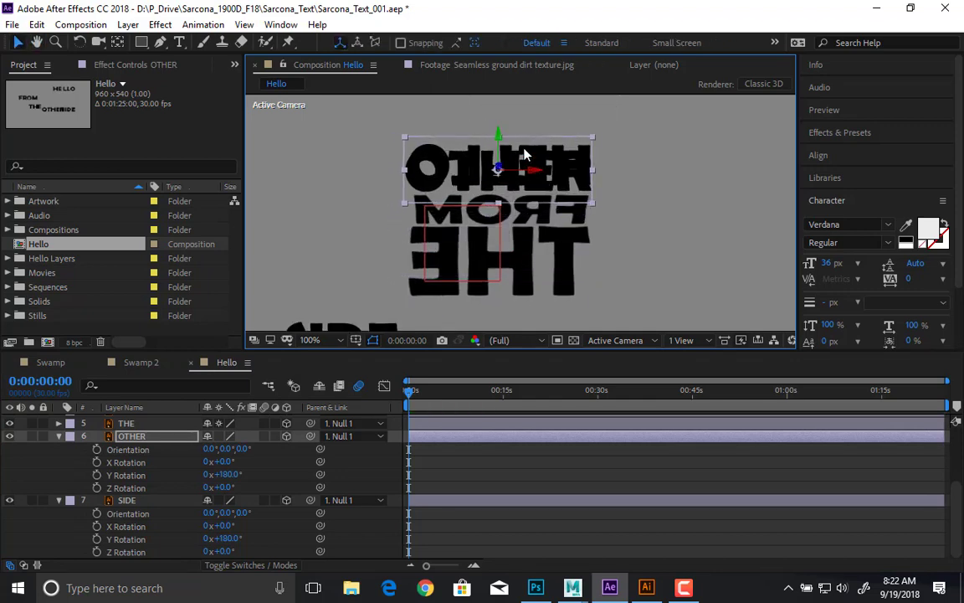
mouse_move(501, 138)
left_mouse_down()
mouse_move(501, 129)
mouse_move(502, 140)
left_mouse_up()
key("ctrl+z")
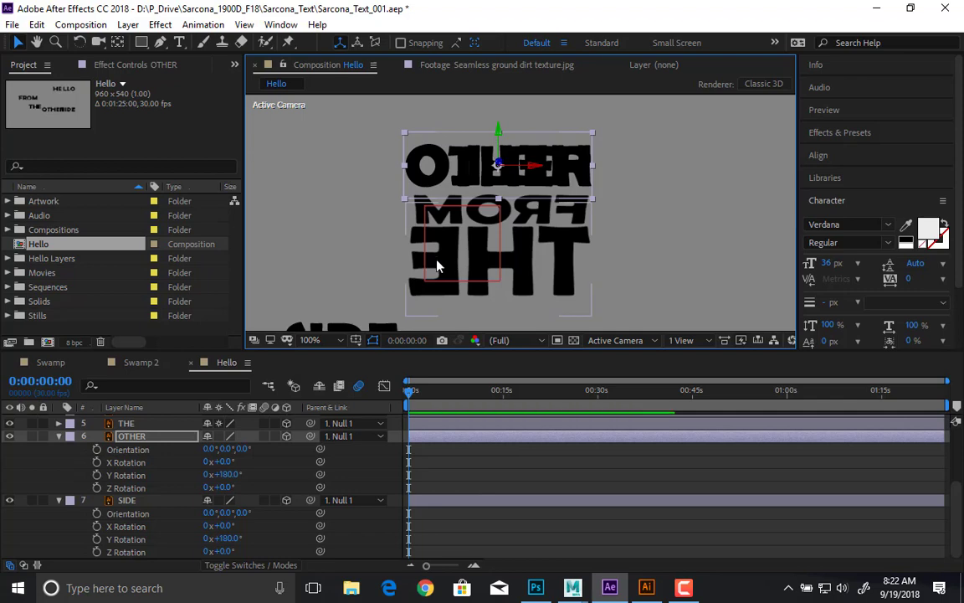
Step: Place SIDE over the mirrored THE, and scale SIDE to 154%
scroll(359, 252, "down", 3)
left_click_drag(345, 311, 499, 219)
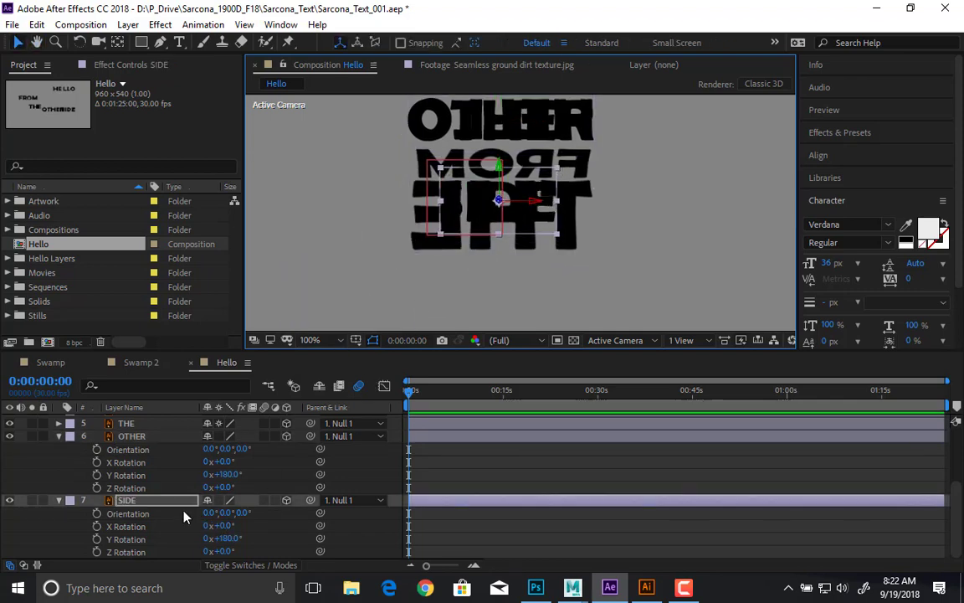
key("s")
left_click_drag(246, 552, 289, 555)
left_click_drag(290, 555, 293, 555)
left_click_drag(521, 107, 519, 162)
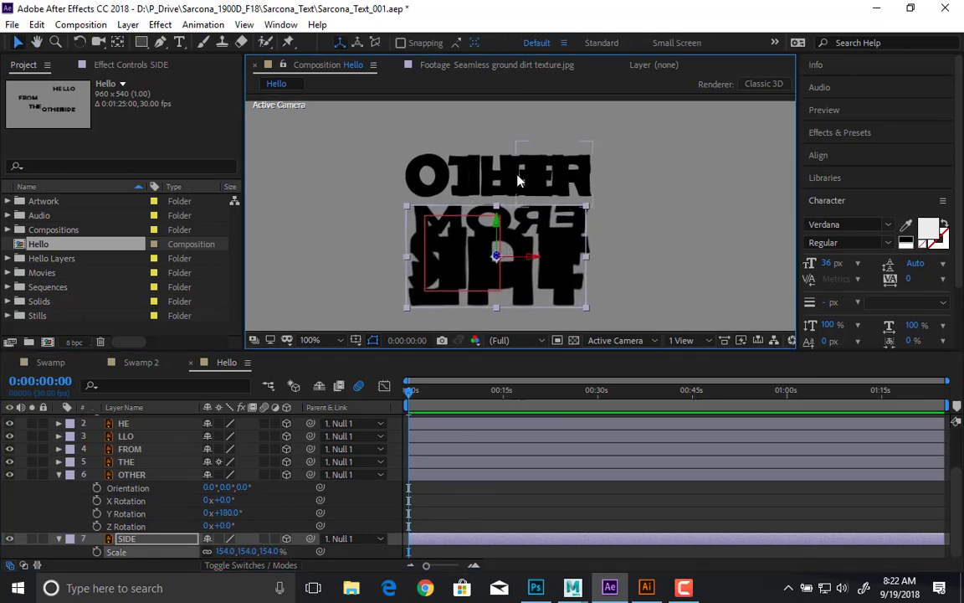
Step: Lower OTHER slightly so it sits closer above SIDE
left_click(469, 175)
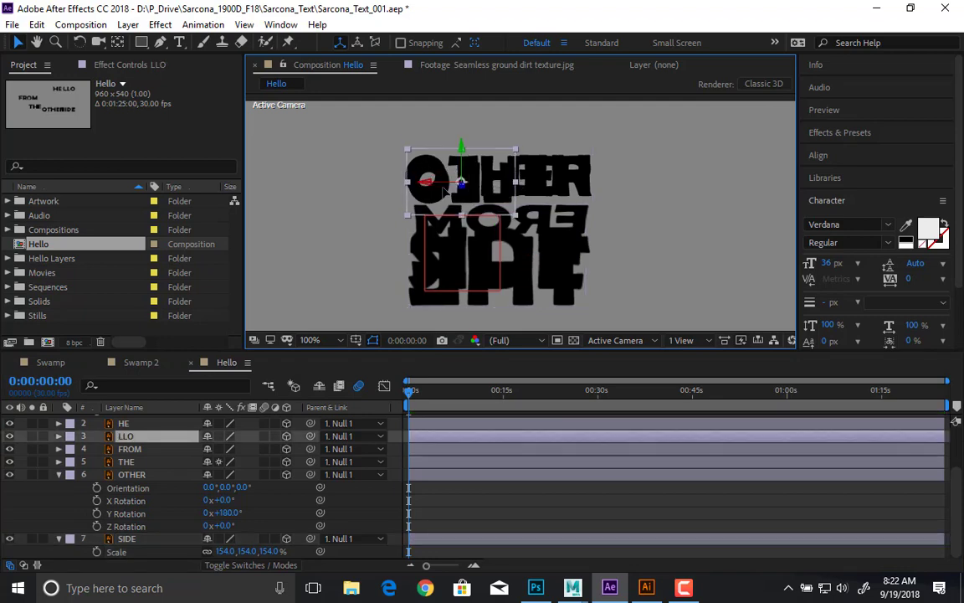
left_click(579, 174)
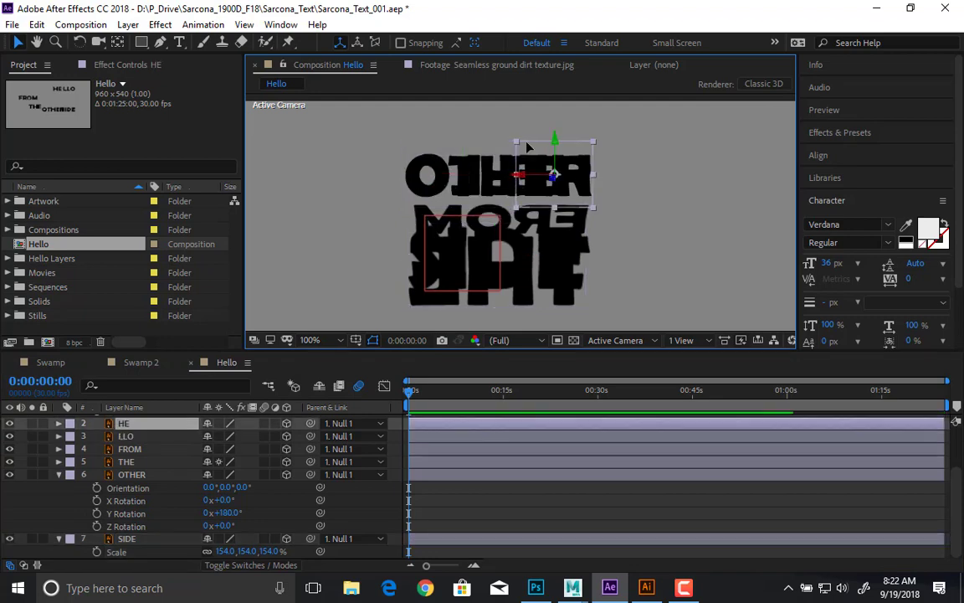
left_click(130, 474)
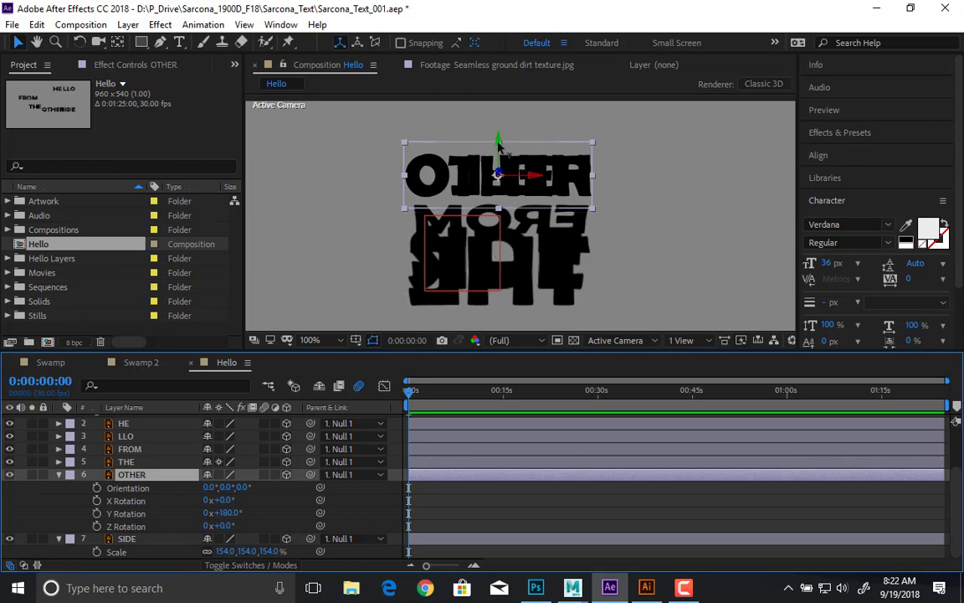
left_click_drag(499, 146, 501, 168)
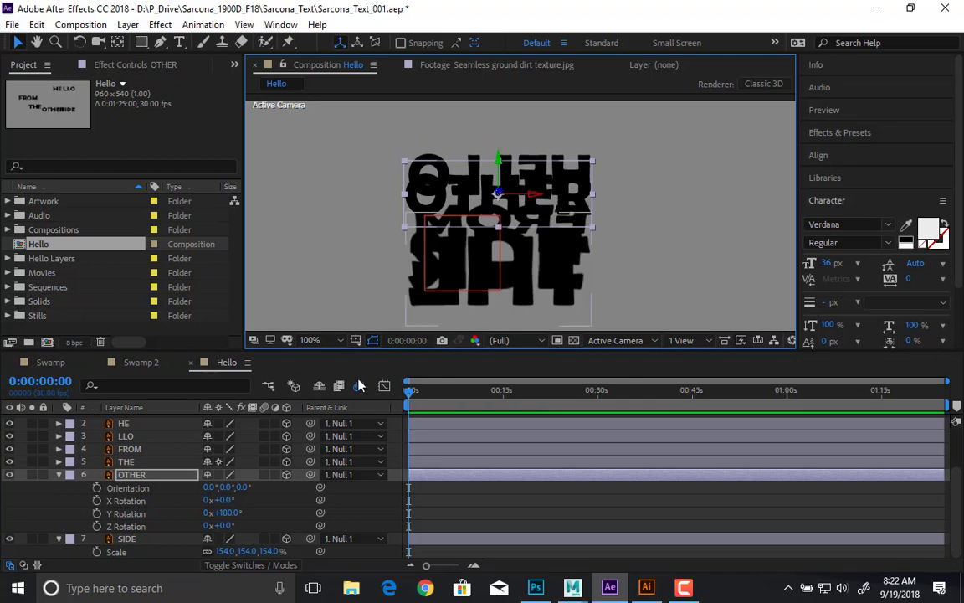
Step: Rotate Null 1 to 96° about Y, and move OTHER and SIDE together along Z away from HELLO, opposite THE
scroll(147, 434, "up", 3)
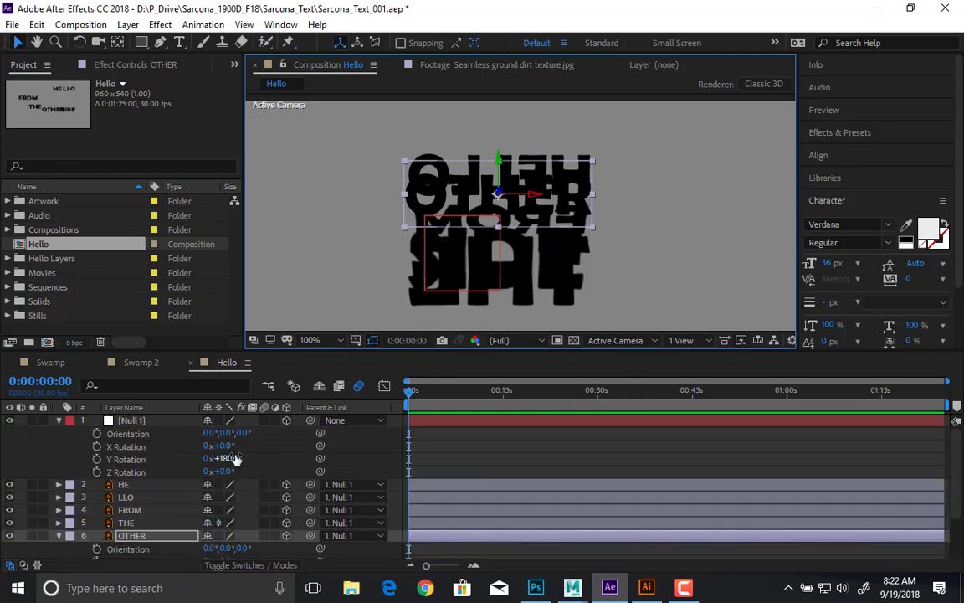
left_click_drag(222, 458, 161, 446)
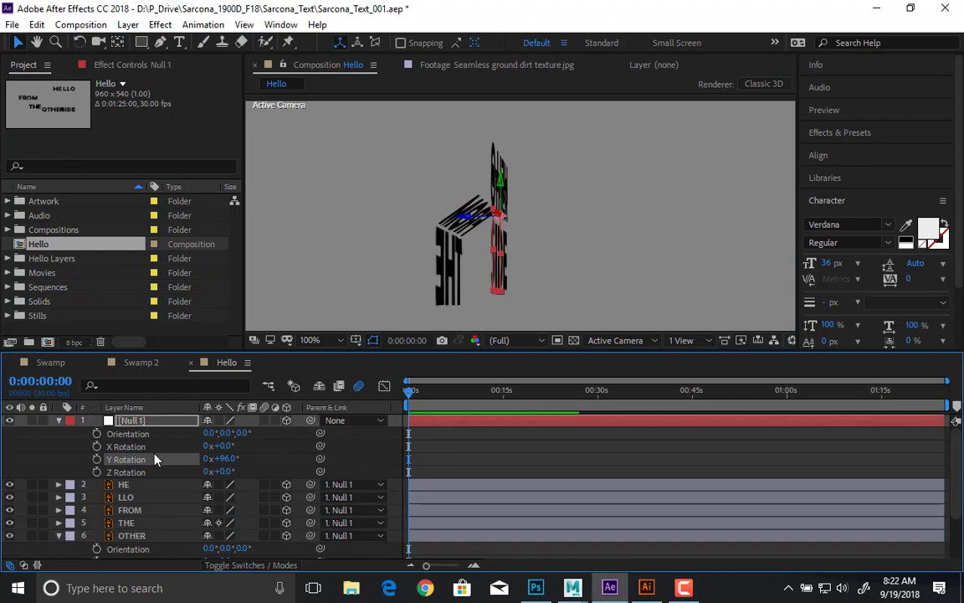
scroll(155, 456, "down", 3)
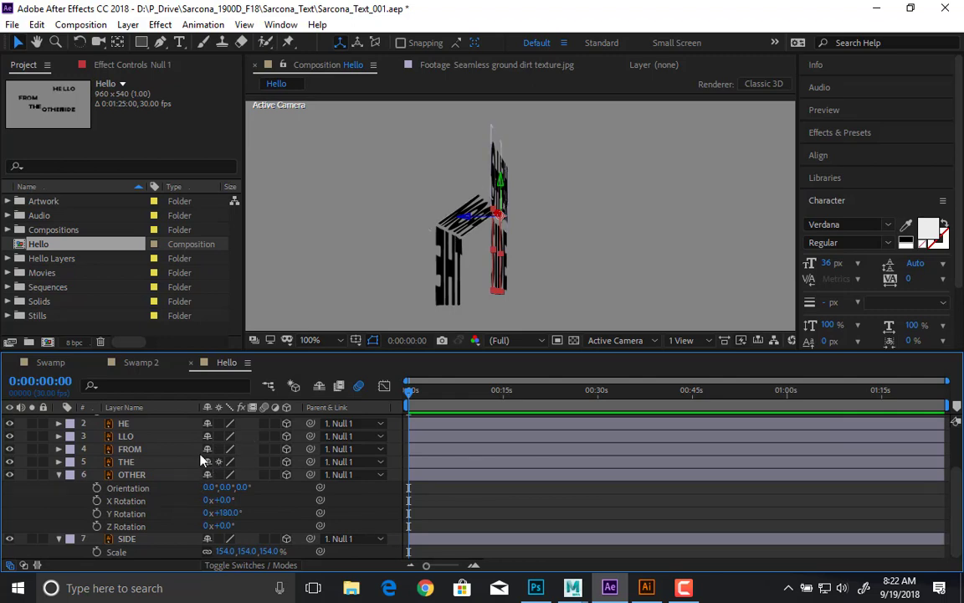
left_click(157, 477)
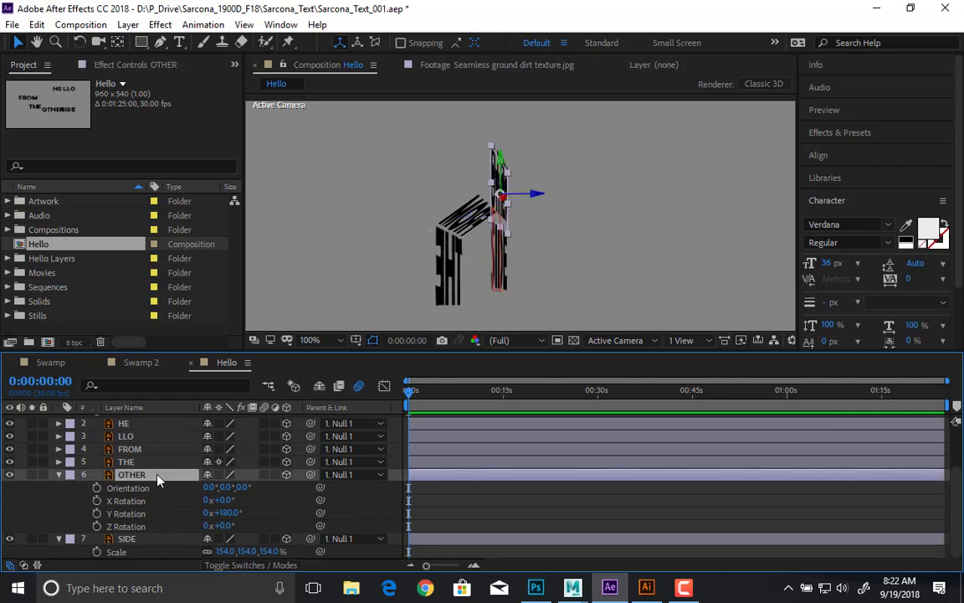
left_click(146, 538, "shift")
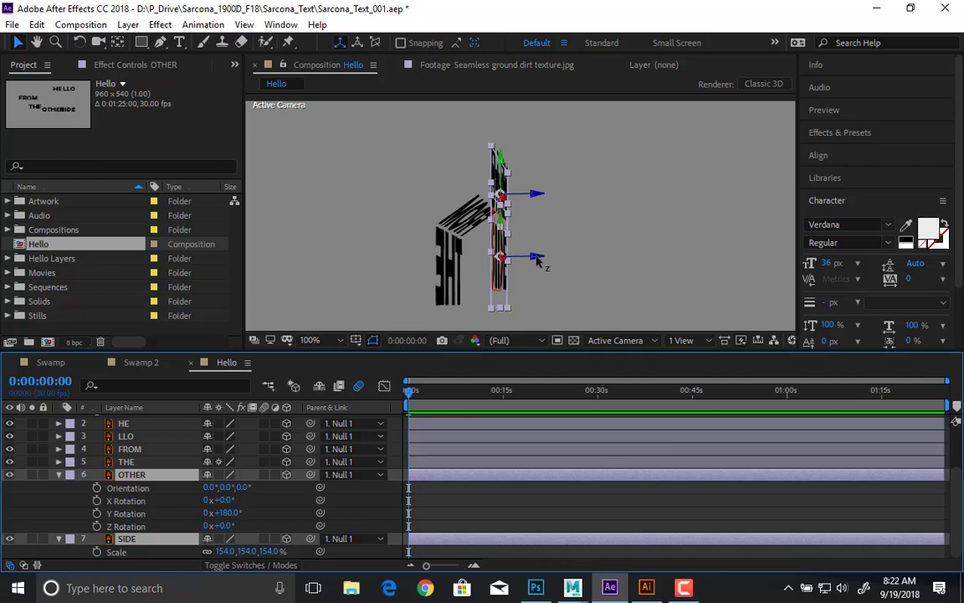
left_click_drag(548, 262, 562, 260)
left_click(516, 499)
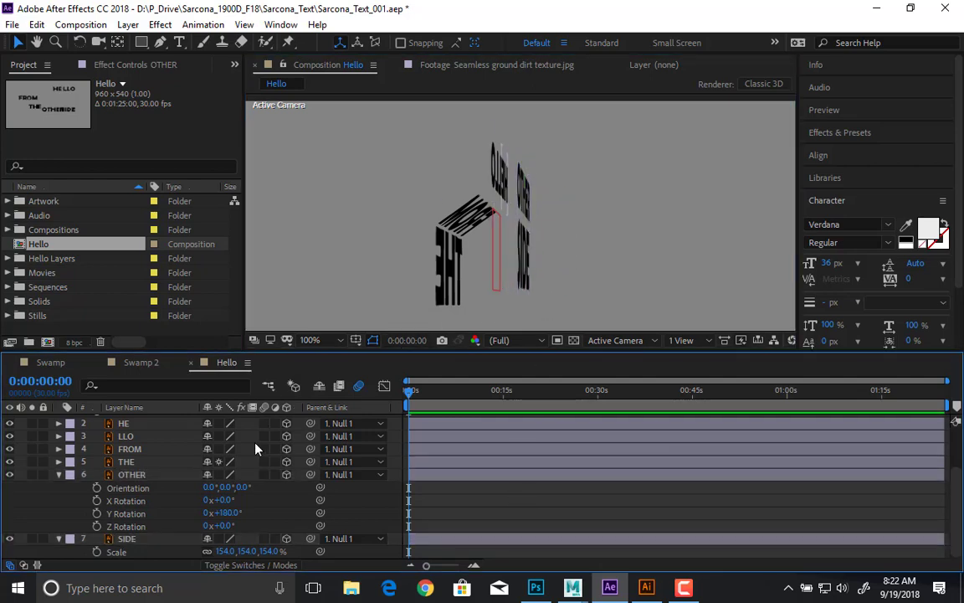
Step: Turn Null 1 about its Y axis to inspect the separated words, ending at 88°
scroll(250, 454, "up", 2)
left_click_drag(226, 458, 209, 447)
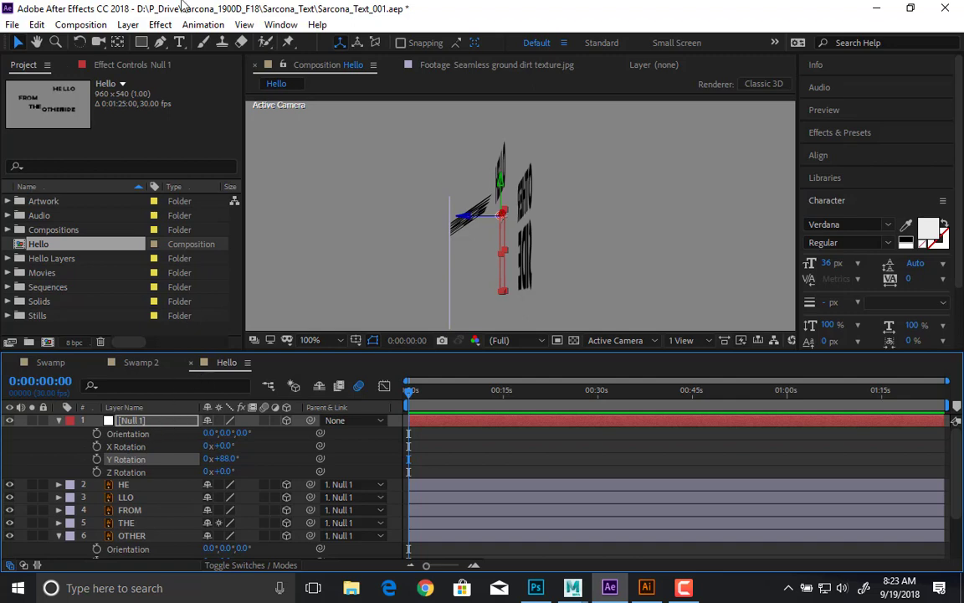
Step: Create a light gray solid of 960 × 540 px in the Hello composition
left_click(128, 24)
mouse_move(129, 42)
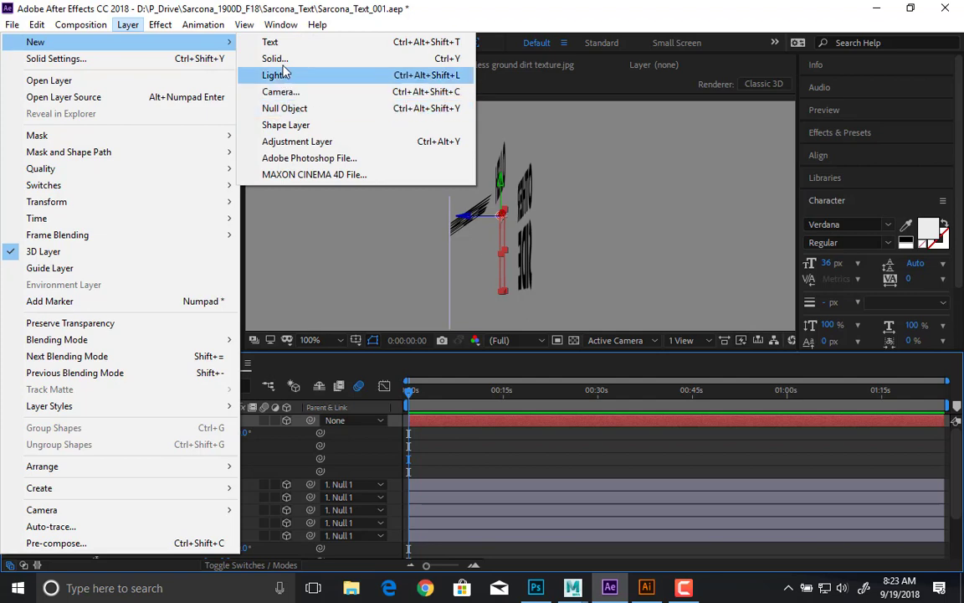
left_click(278, 60)
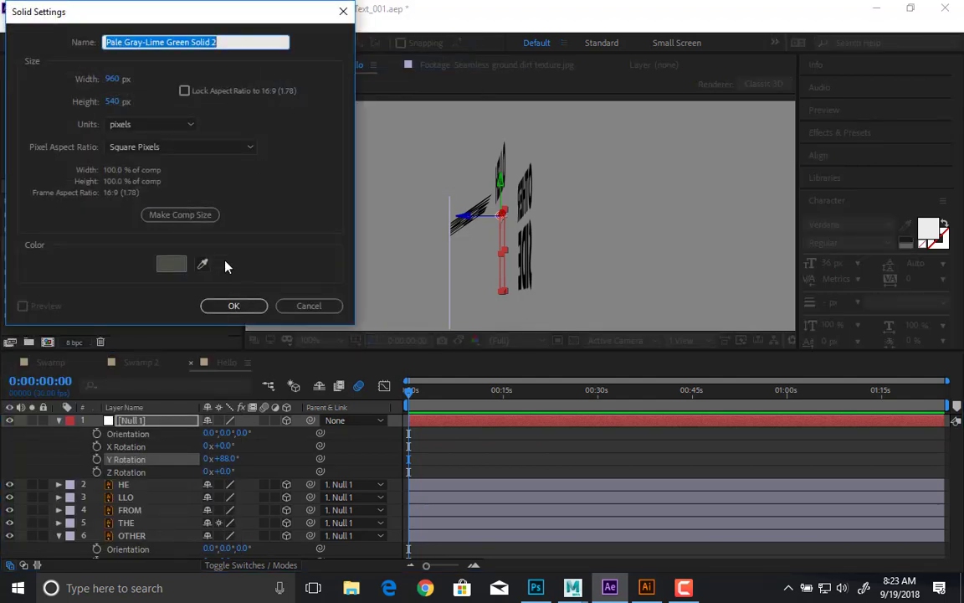
left_click(202, 264)
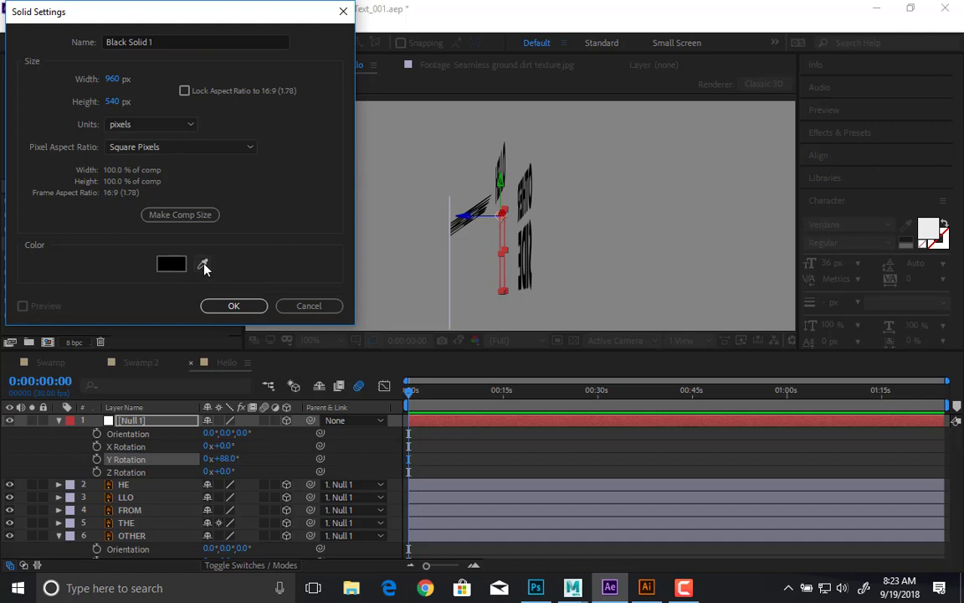
left_click(172, 265)
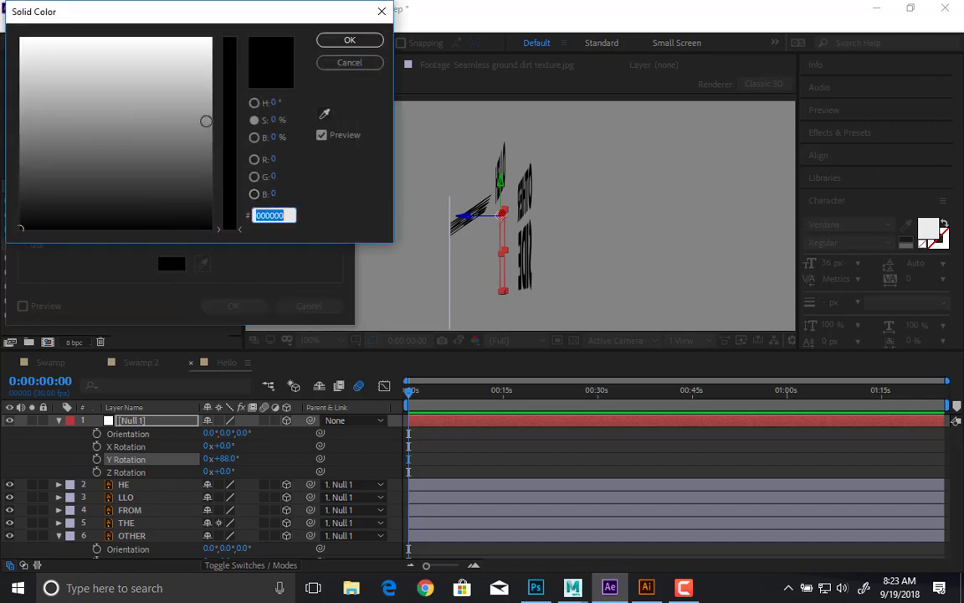
mouse_move(207, 120)
left_mouse_down()
mouse_move(214, 94)
mouse_move(215, 105)
left_mouse_up()
left_click(357, 41)
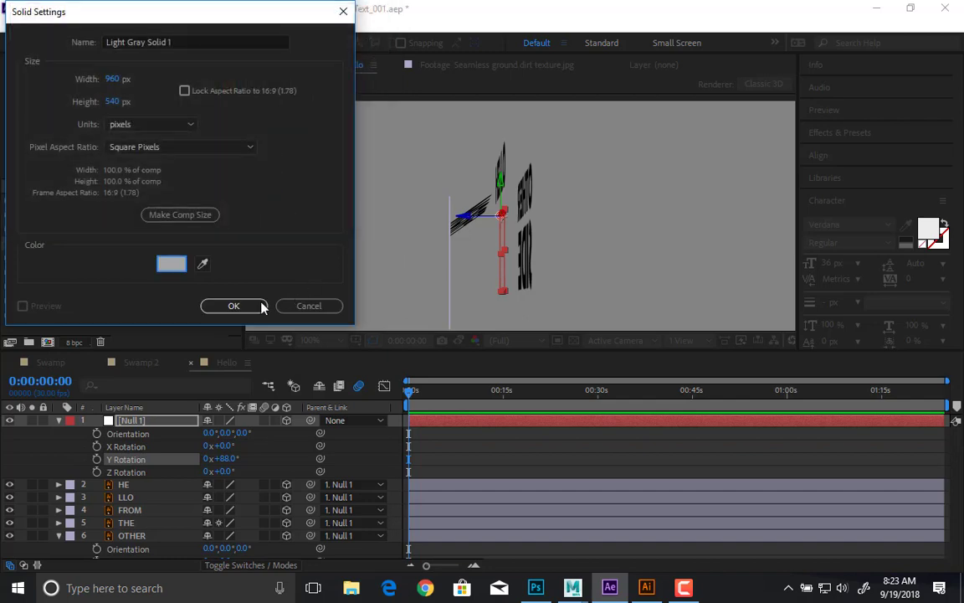
left_click(256, 304)
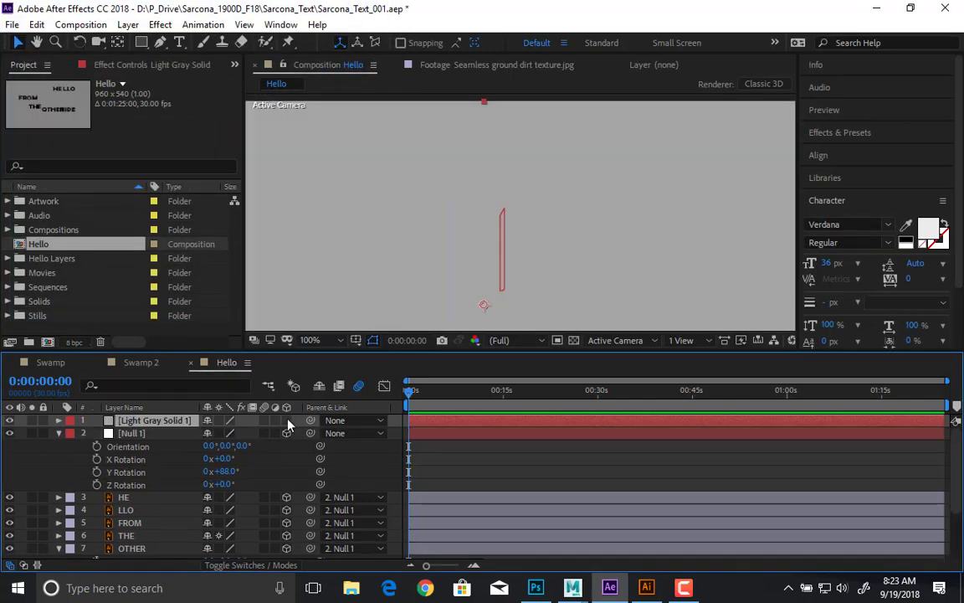
Step: Reset Null 1's Y rotation to 0° and parent the light gray solid to Null 1
left_click(226, 471)
type("0")
key("Return")
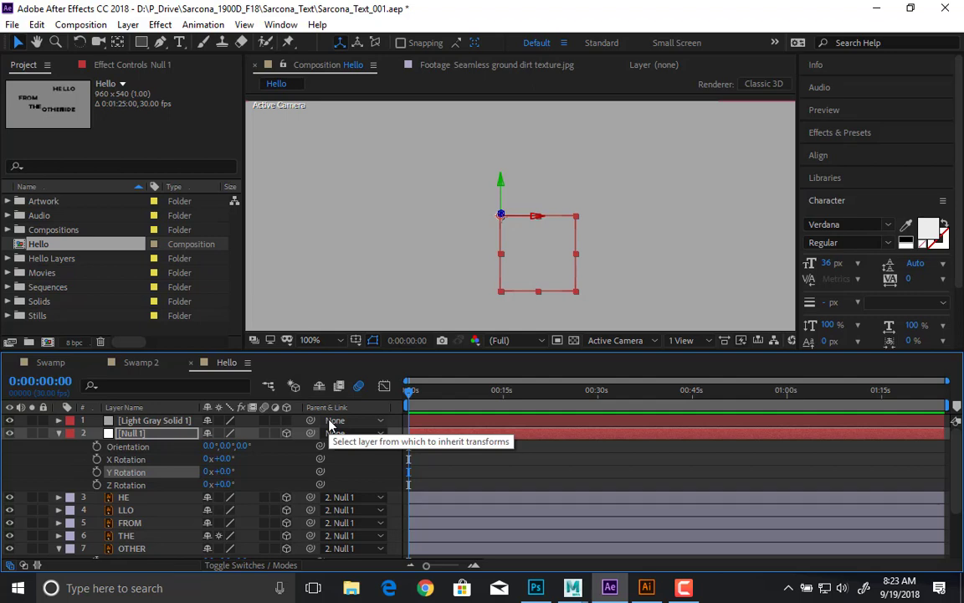
left_click(344, 420)
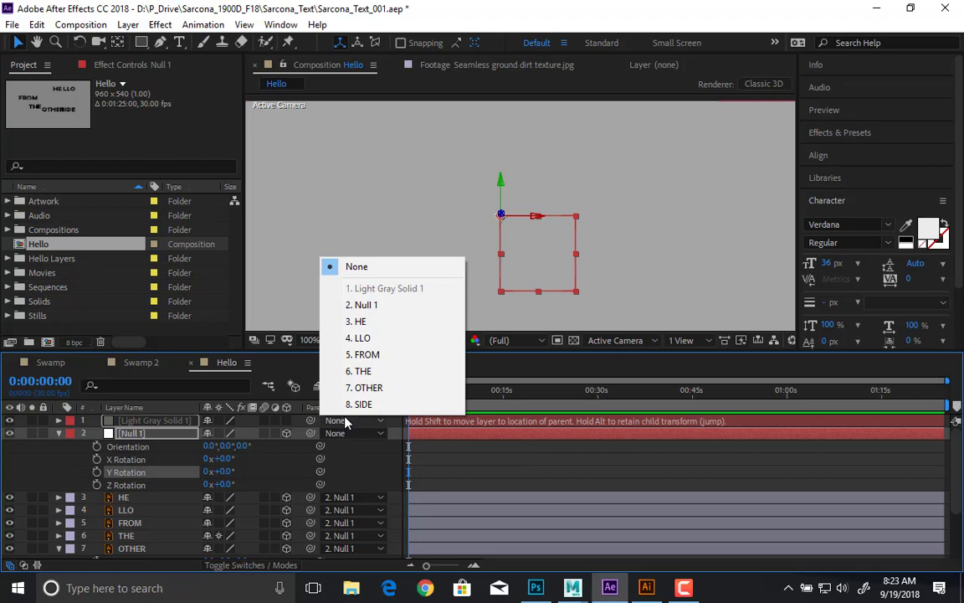
left_click(360, 304)
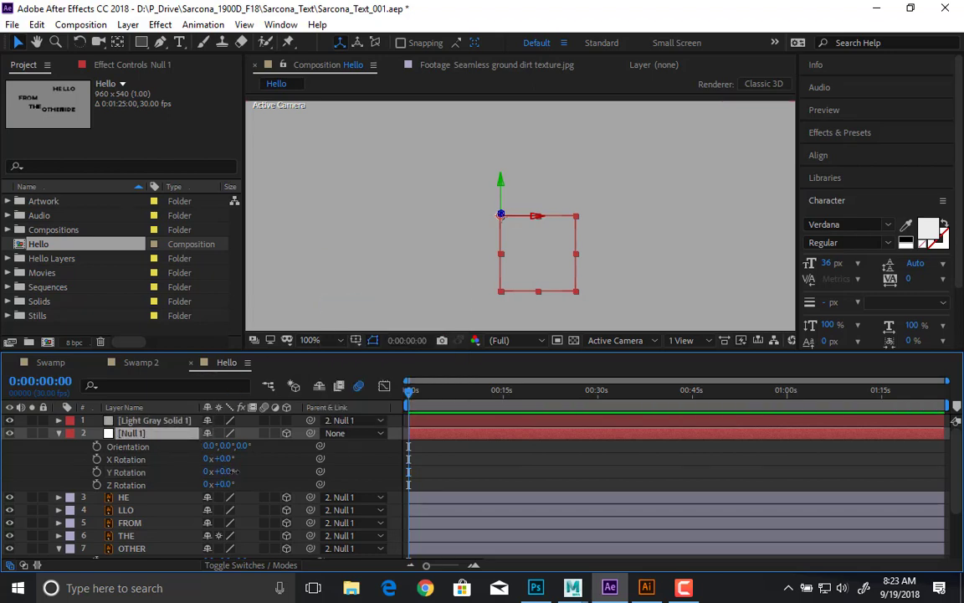
Step: Turn Null 1 to 108° about Y, and switch the solid's visibility off and on to check the words it covers
left_click_drag(222, 472, 325, 475)
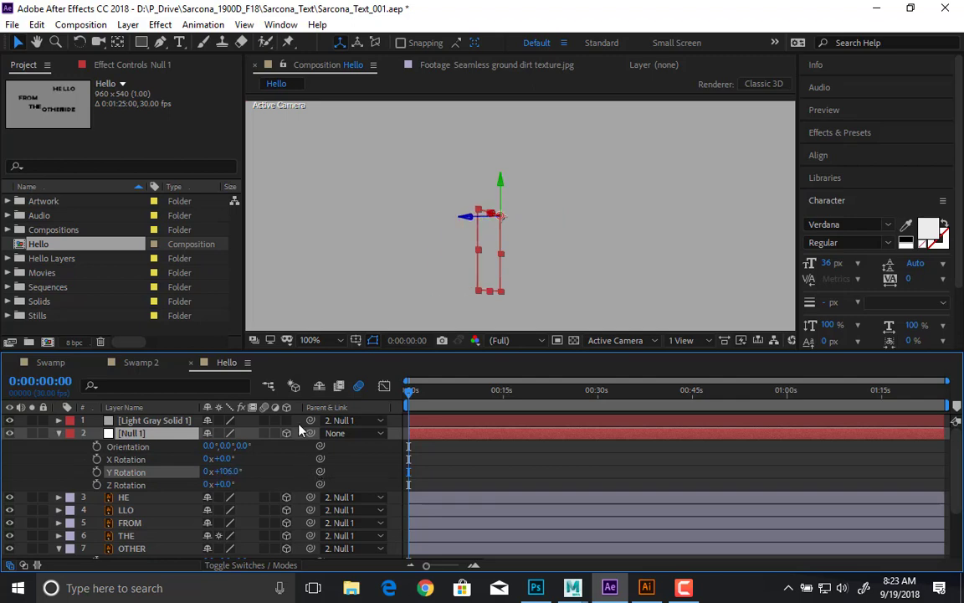
scroll(375, 202, "down", 4)
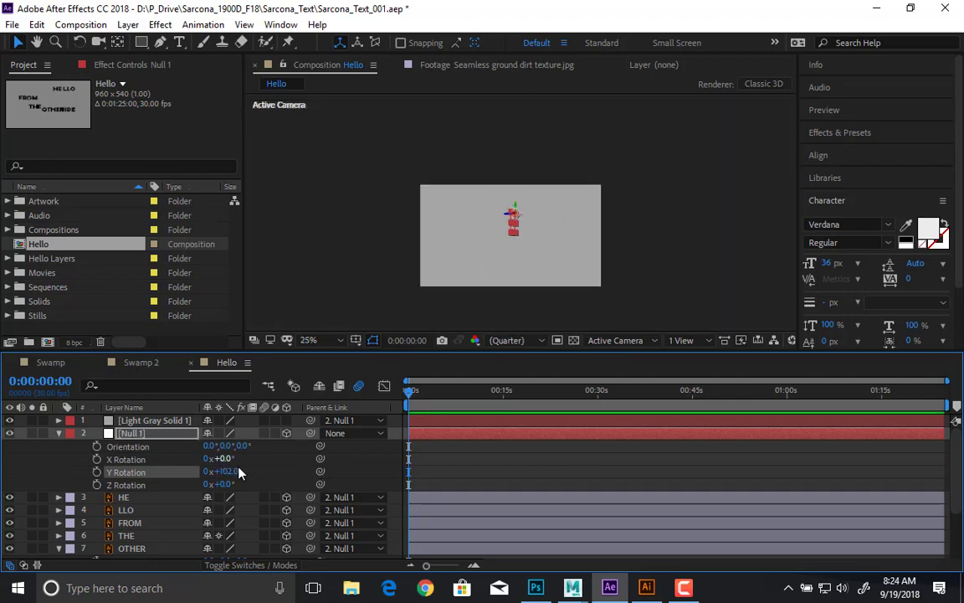
left_click_drag(240, 475, 228, 476)
left_click(154, 422)
left_click(10, 422)
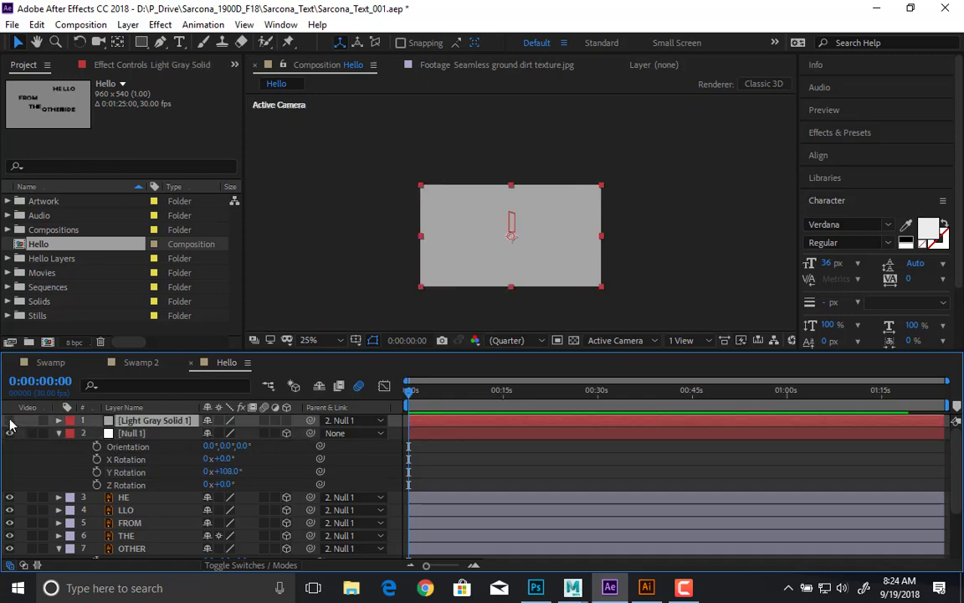
left_click(10, 421)
Step: Move the light gray solid directly below Null 1 in the layer order and make it a 3D layer
left_click_drag(167, 422, 176, 446)
scroll(383, 253, "up", 2)
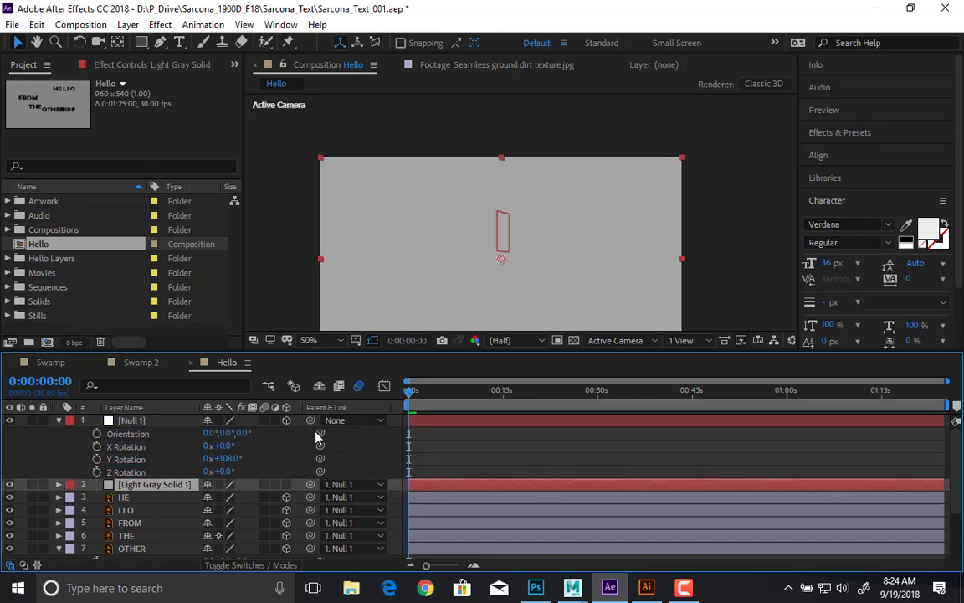
left_click(285, 484)
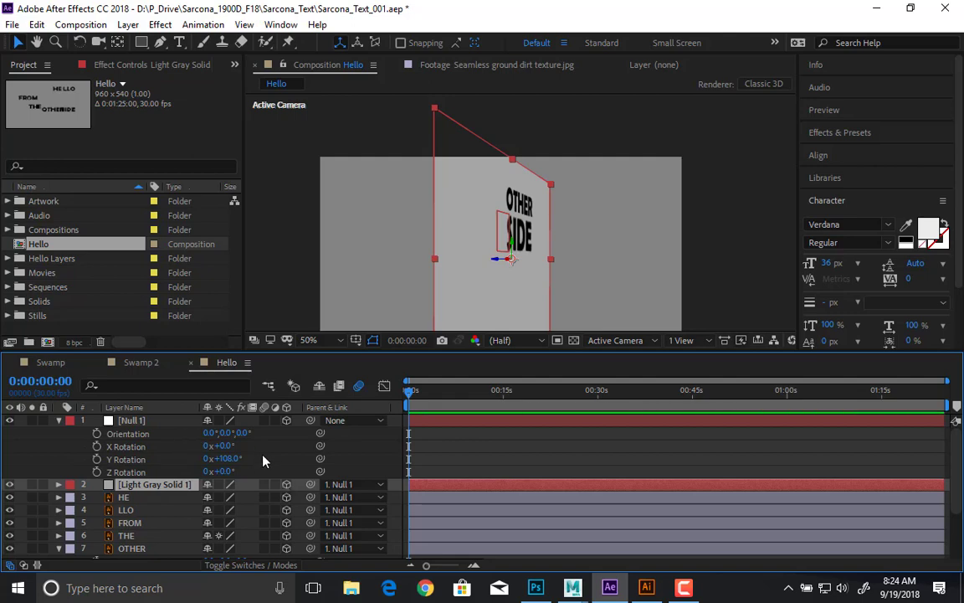
Step: Shift the light gray solid slightly along its Z axis toward OTHER SIDE, and turn Null 1 to 102° about Y
left_click_drag(236, 460, 219, 446)
scroll(478, 229, "up", 2)
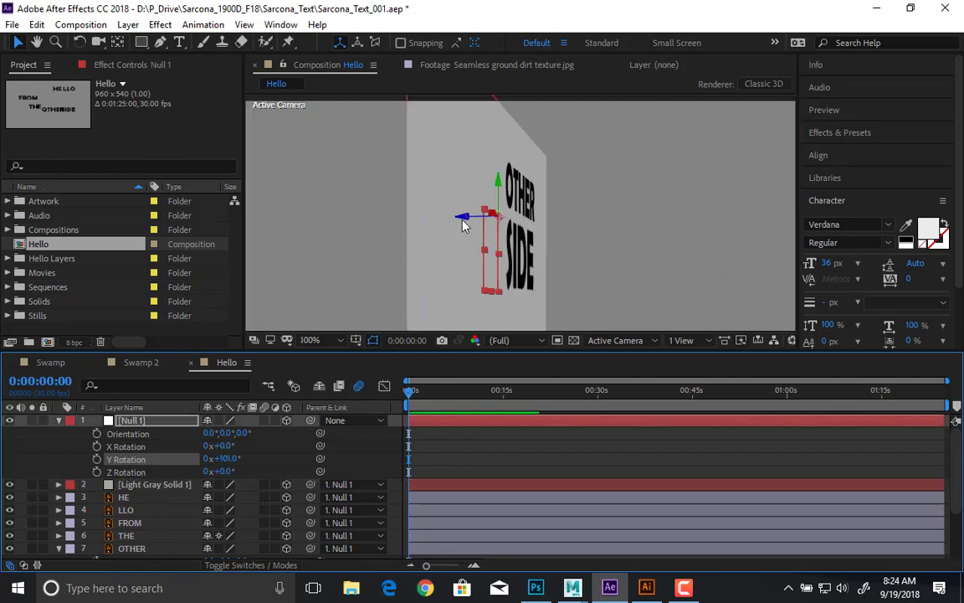
left_click_drag(465, 224, 471, 220)
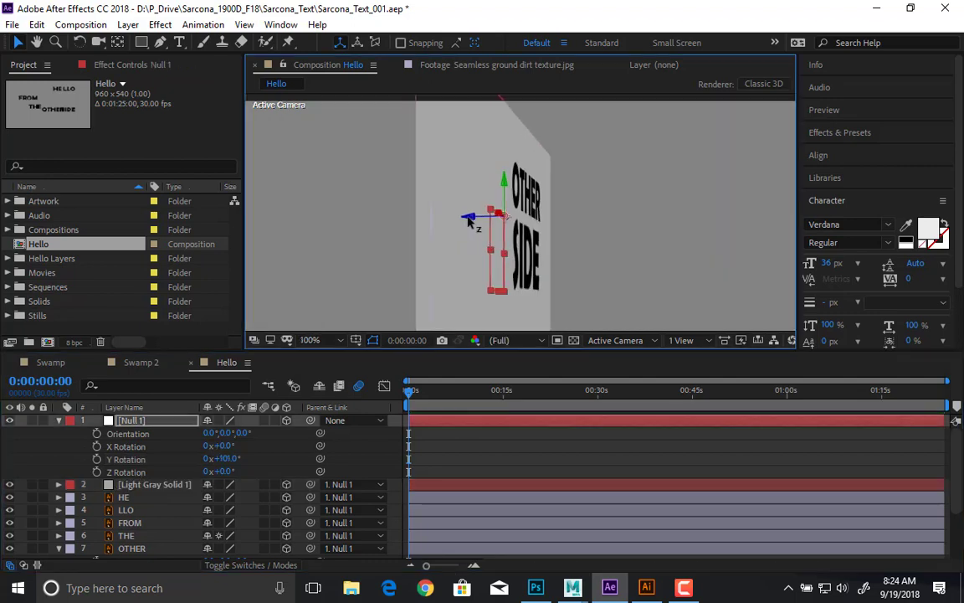
left_click(158, 484)
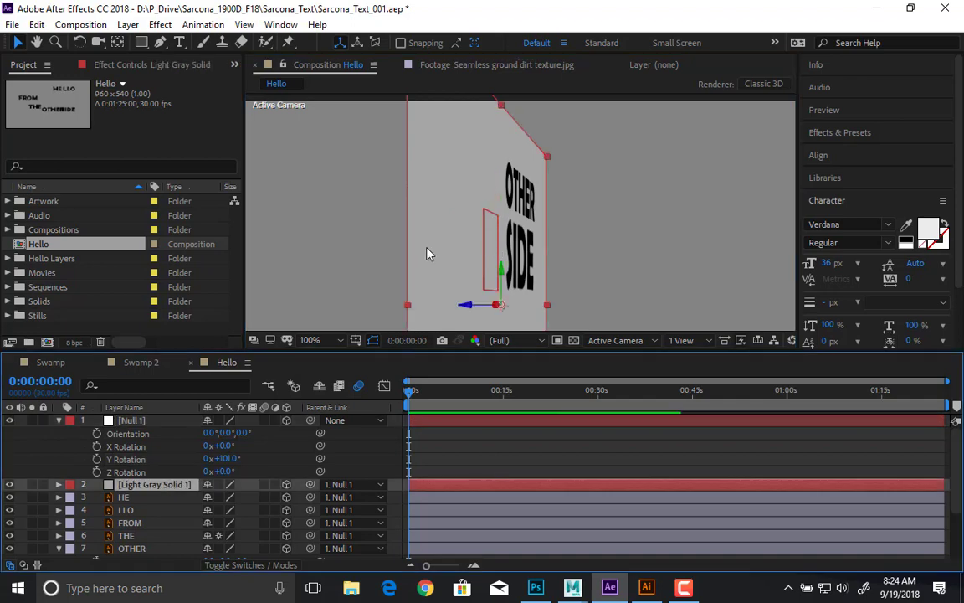
left_click_drag(467, 309, 481, 308)
mouse_move(226, 458)
left_mouse_down()
mouse_move(147, 444)
mouse_move(267, 446)
mouse_move(205, 446)
mouse_move(216, 446)
left_mouse_up()
Step: Set the Hello composition's background to dark blue 293A44 and copy that hex value
left_click(80, 24)
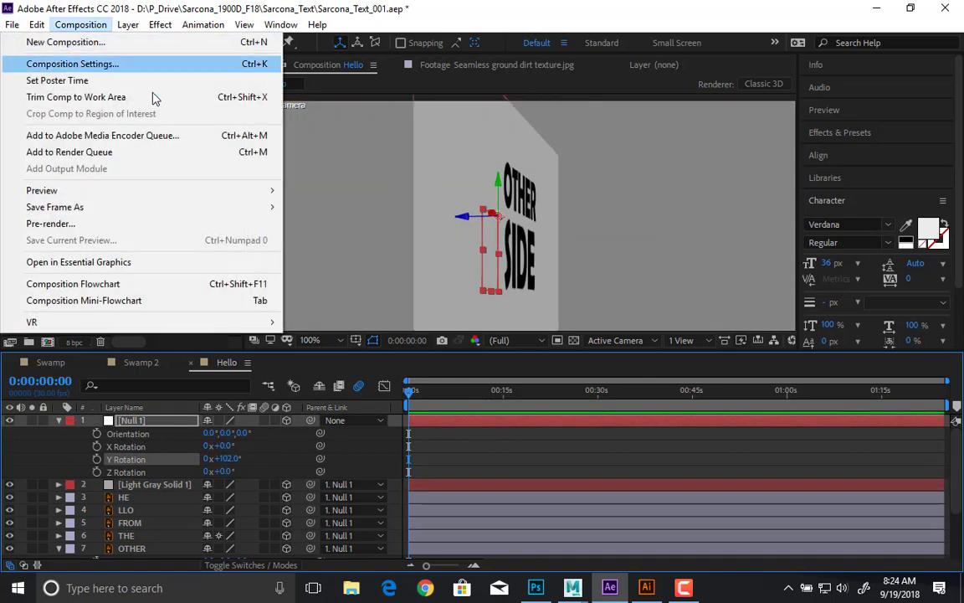
left_click(97, 63)
left_click(456, 346)
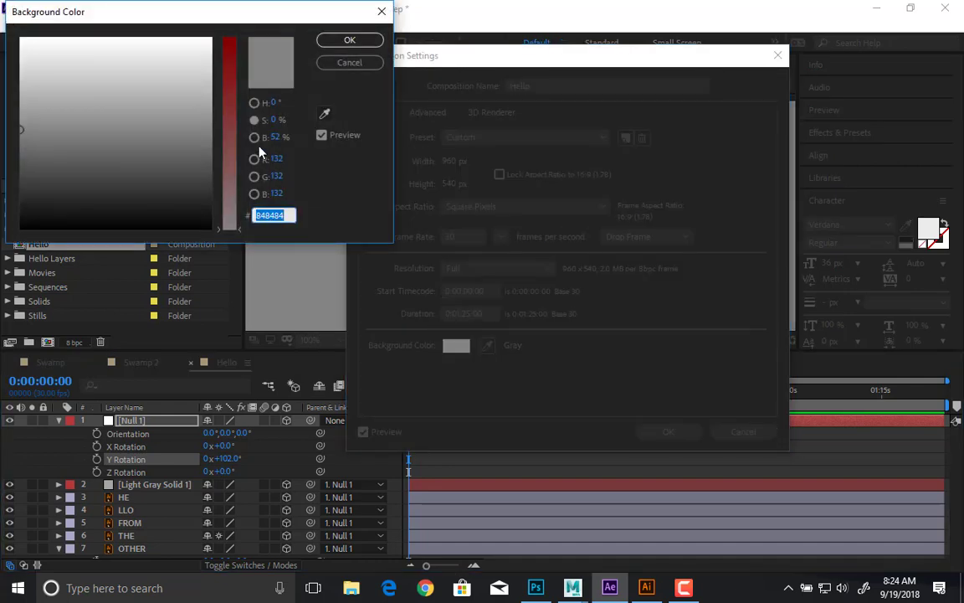
left_click_drag(229, 124, 230, 36)
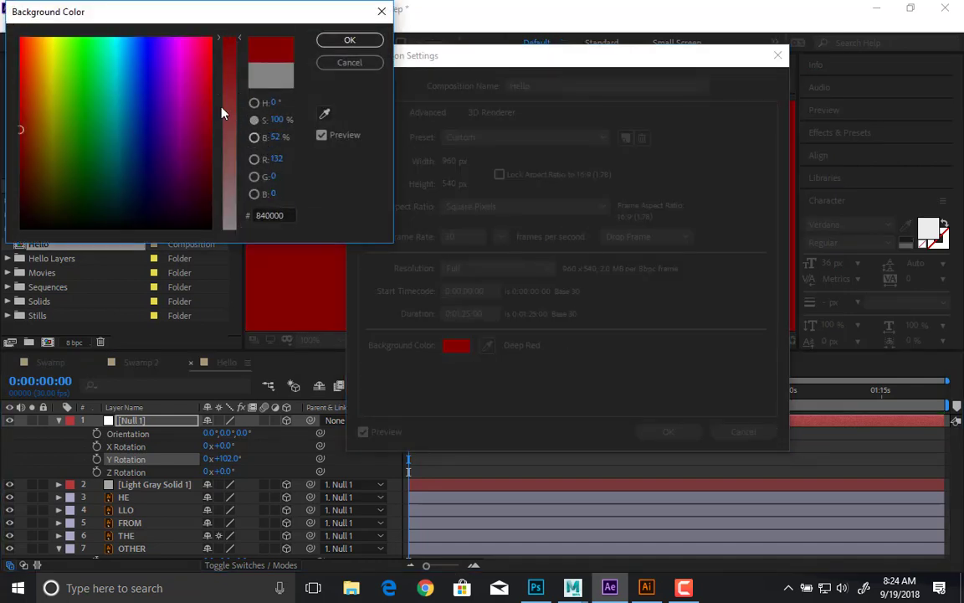
left_click_drag(146, 85, 127, 105)
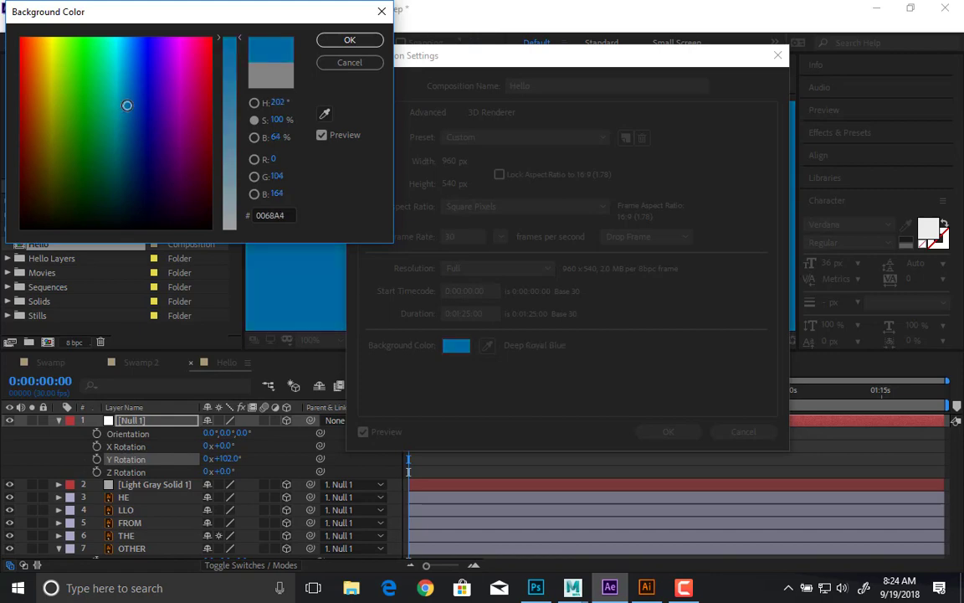
left_click_drag(227, 129, 237, 179)
left_click(255, 137)
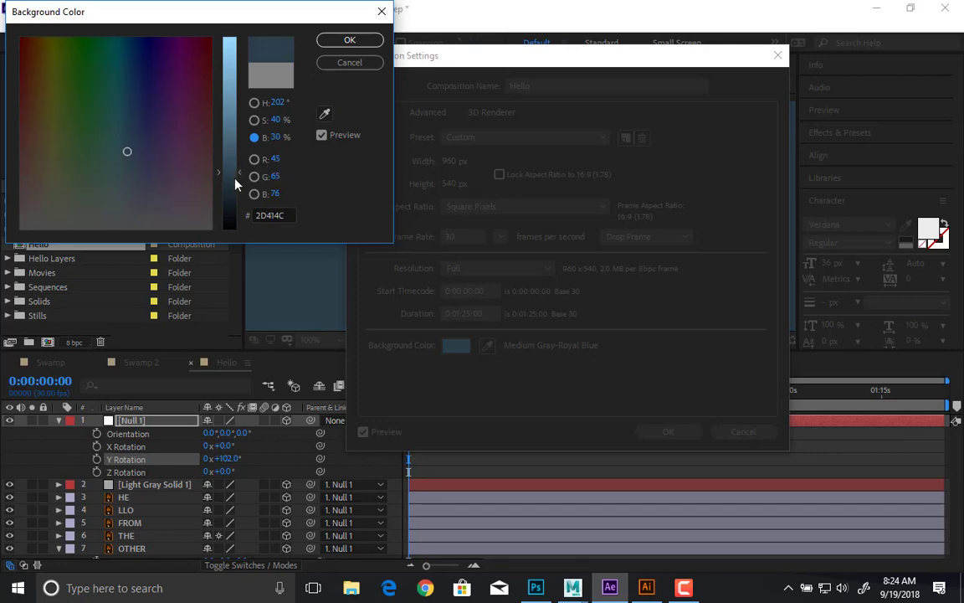
left_click(261, 216)
key("ctrl+c")
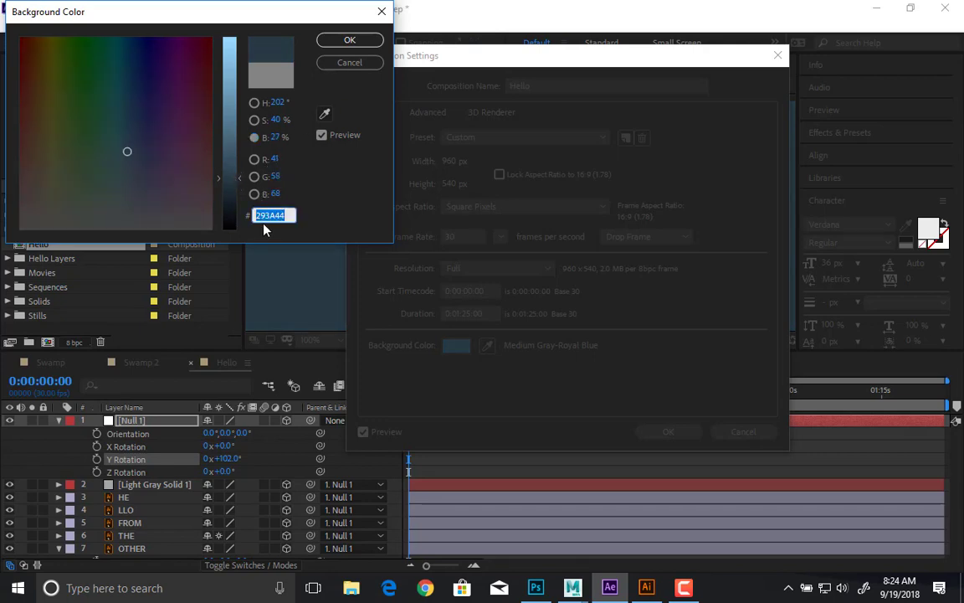
left_click(350, 40)
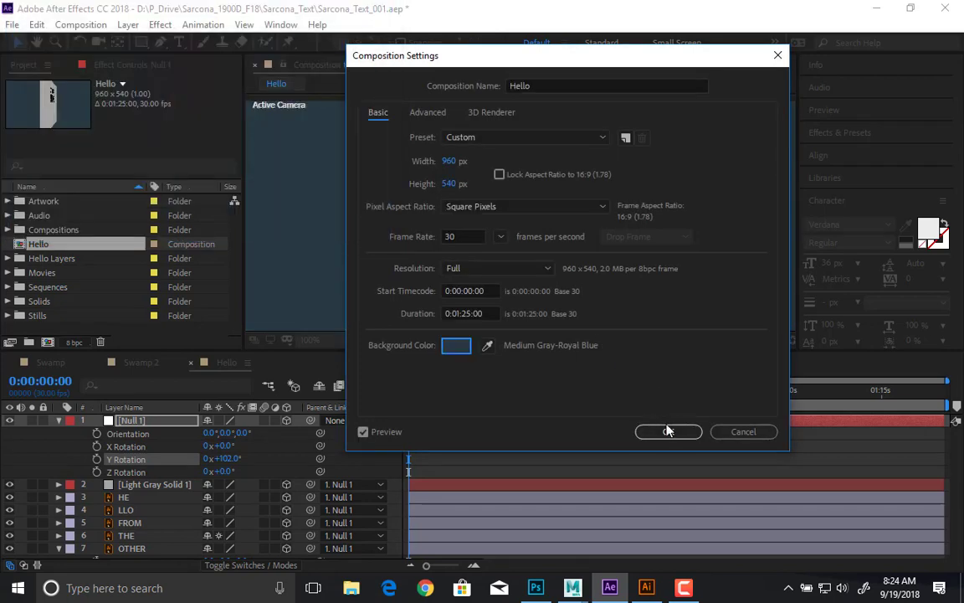
left_click(667, 429)
Step: Recolor the light gray solid with the copied hex value 293A44 to match the background
left_click(182, 492)
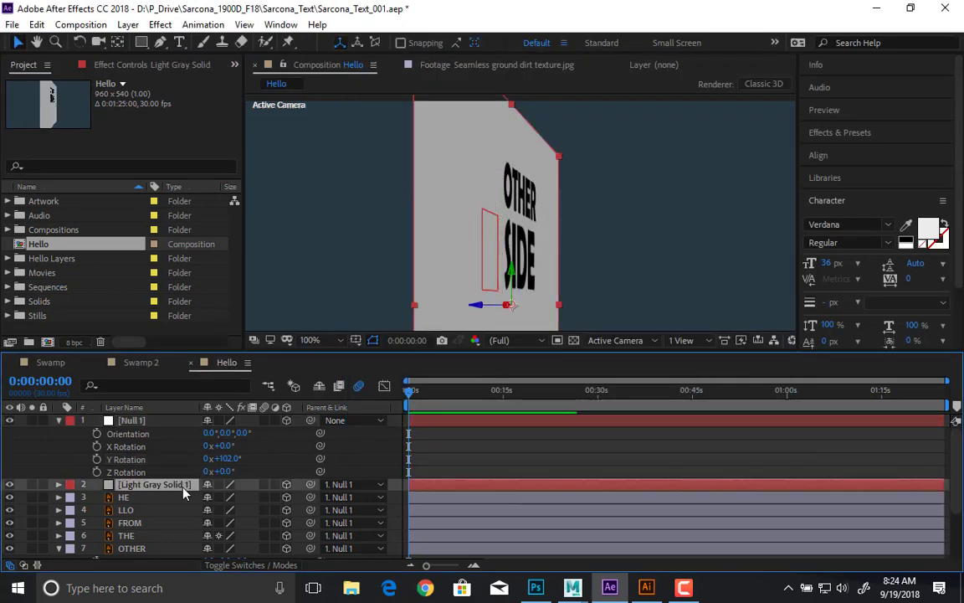
key("ctrl+shift+y")
left_click(172, 263)
key("ctrl+v")
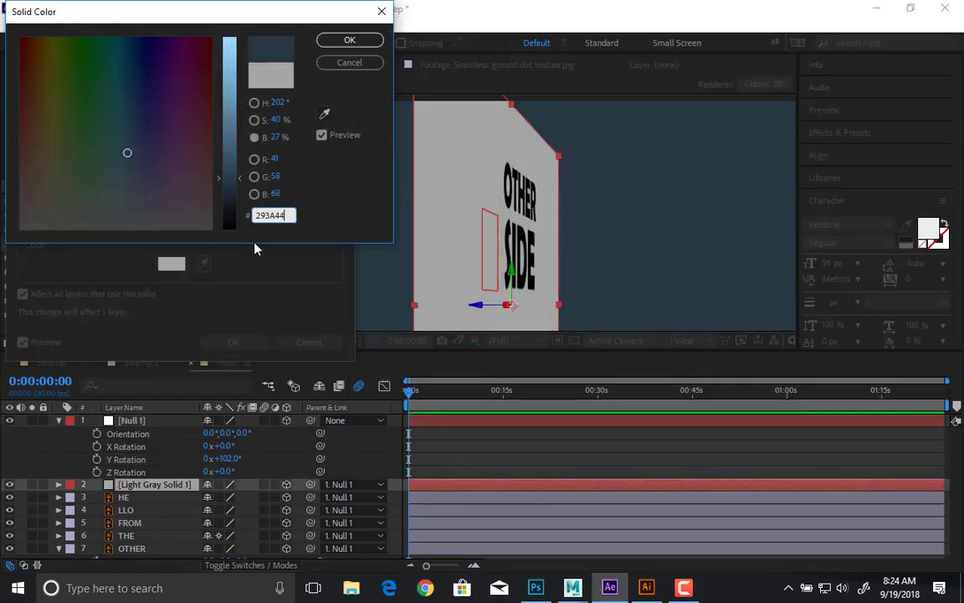
key("Return")
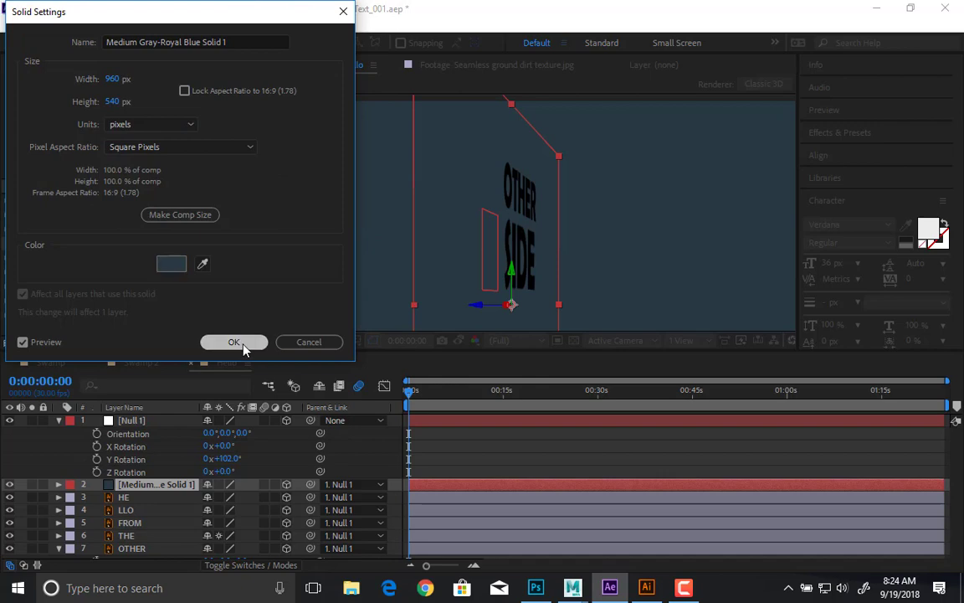
left_click(243, 341)
Step: Turn Null 1 about Y to inspect the front words against the solid, and reset its Y rotation to 0°
left_click_drag(233, 465, 171, 456)
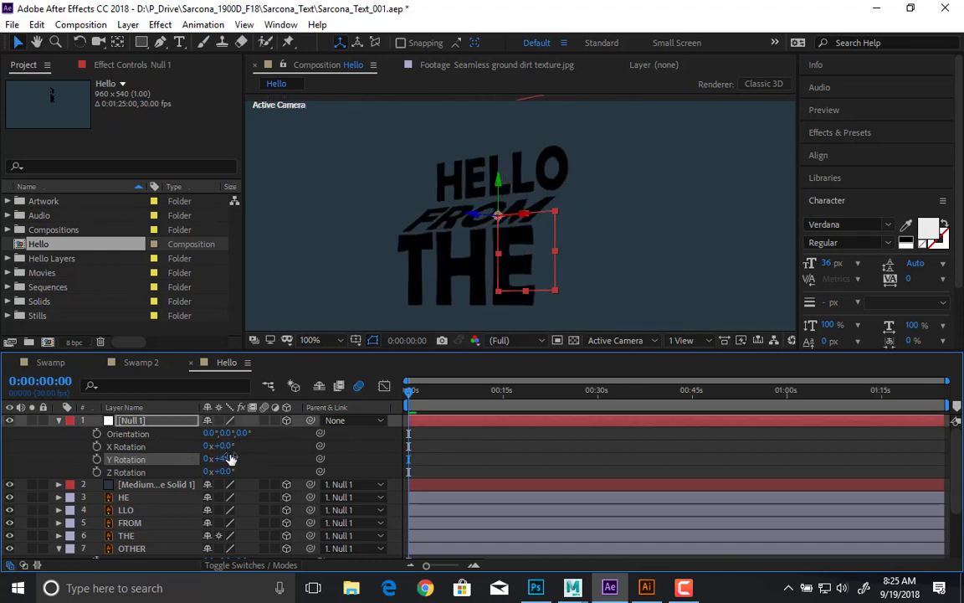
left_click(229, 458)
type("0")
key("Return")
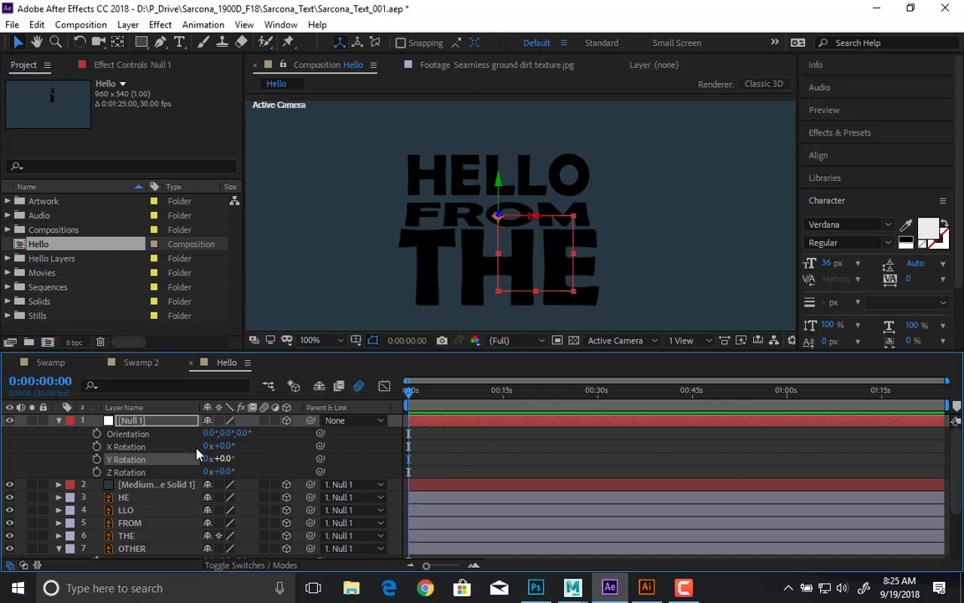
Step: Collapse the displayed rotation properties of Null 1, OTHER and SIDE, and clear the layer selection
left_click(143, 421)
key("r")
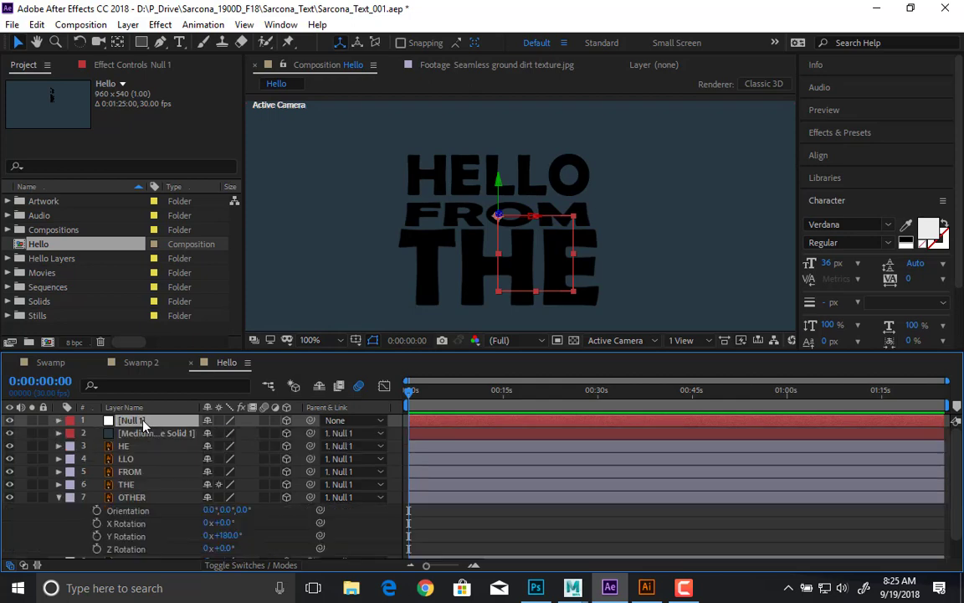
left_click(134, 497)
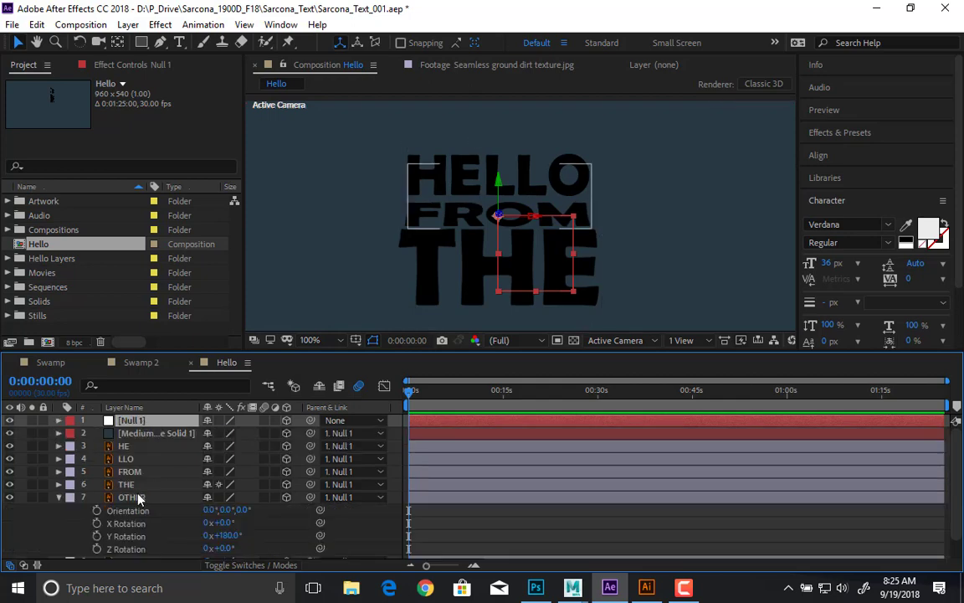
key("r")
left_click(139, 509)
key("s")
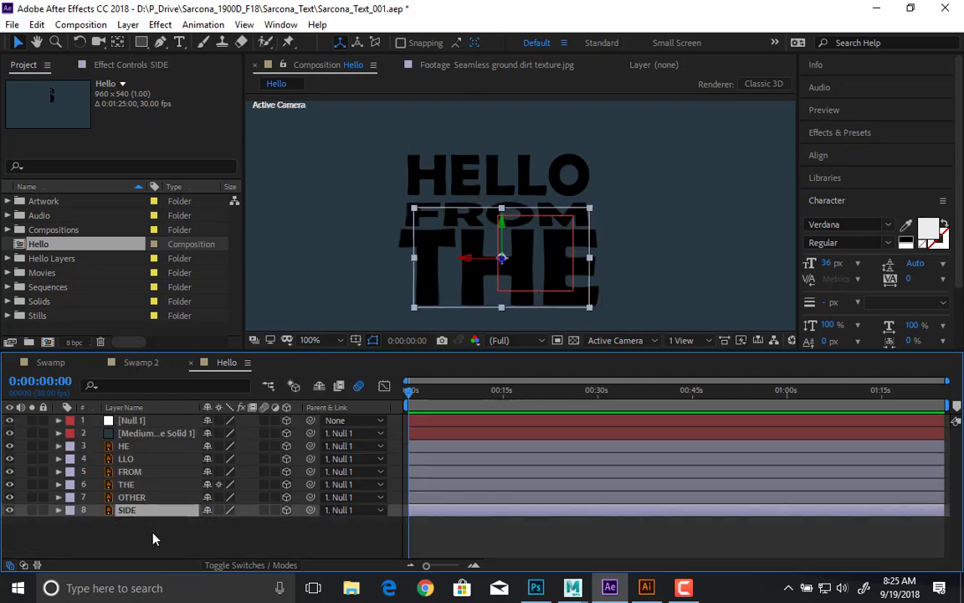
left_click(152, 534)
Step: Move the anchor point of the HE layer to its lower-left corner and that of LLO to its lower-right corner
left_click(137, 446)
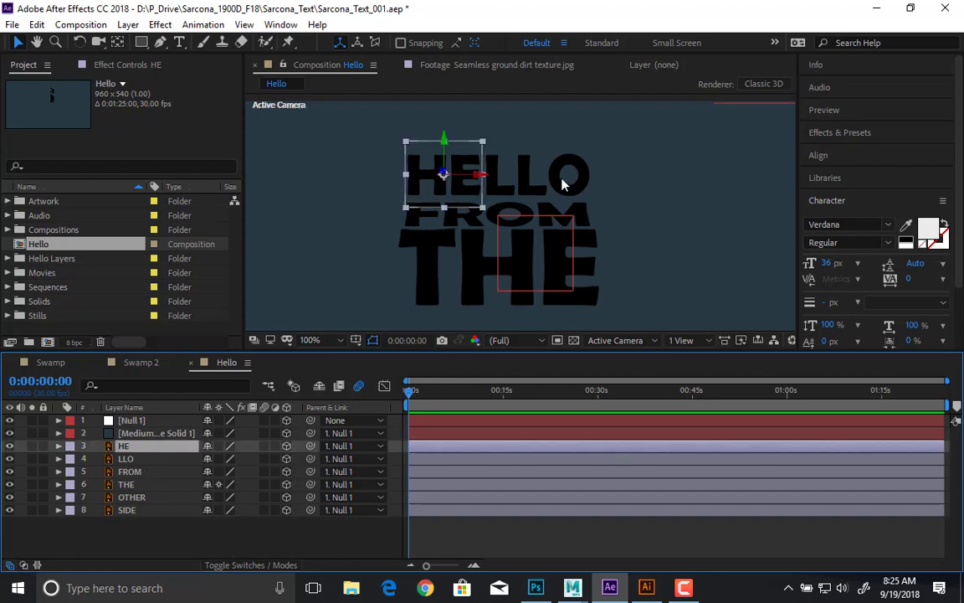
scroll(466, 172, "up", 1)
key("space")
left_click_drag(438, 151, 554, 212)
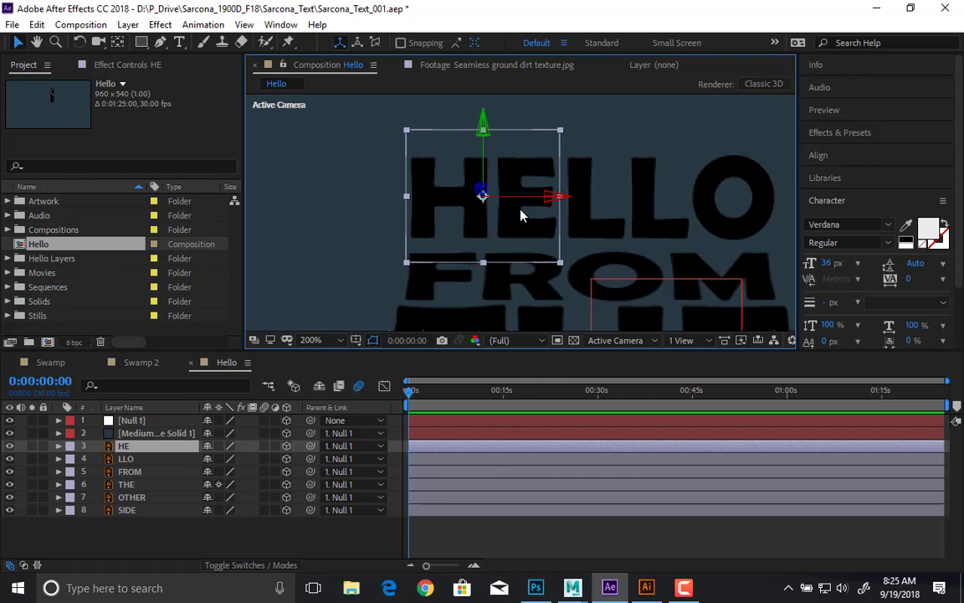
key("c")
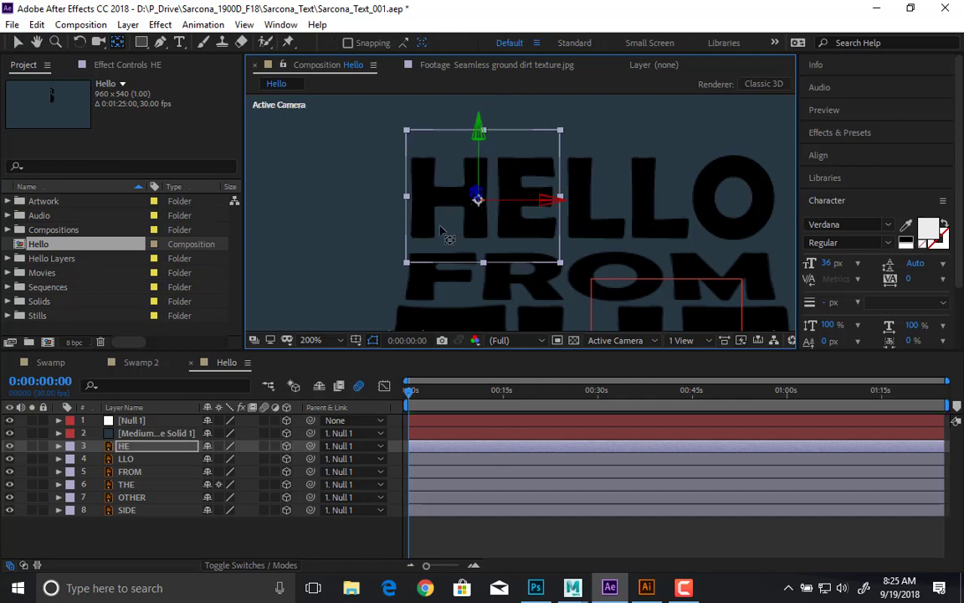
left_click_drag(481, 197, 403, 262)
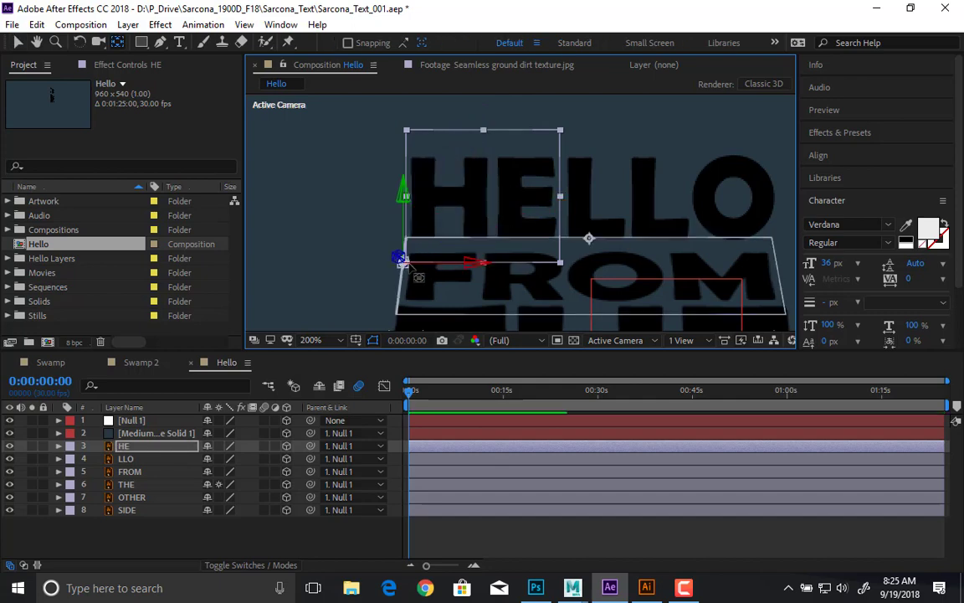
left_click(623, 224)
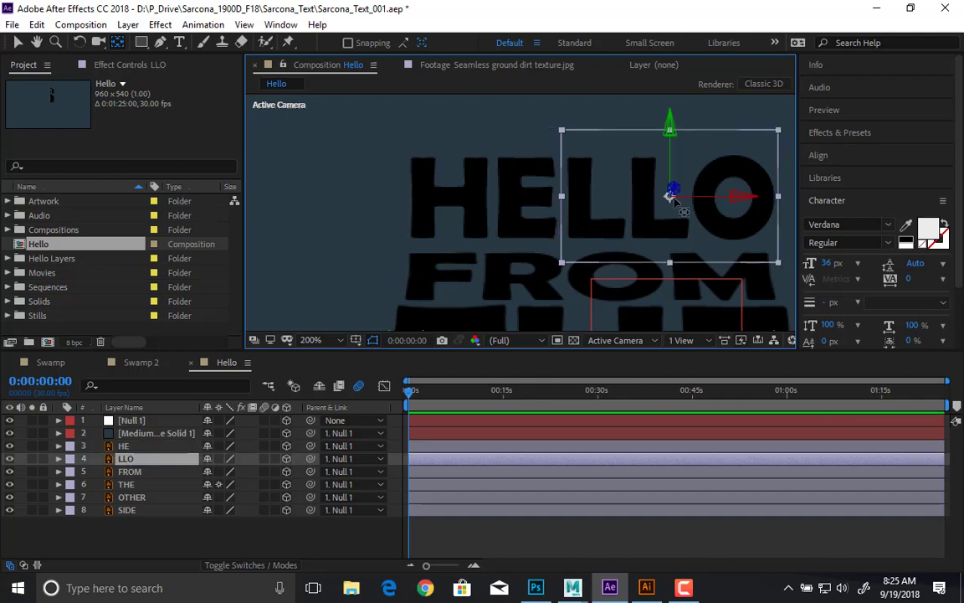
left_click_drag(672, 198, 780, 261)
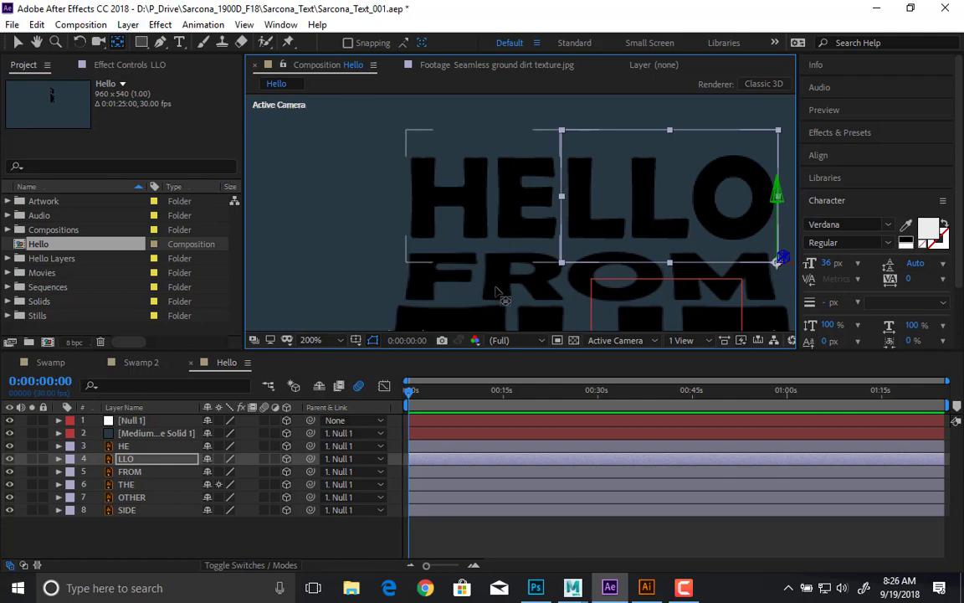
Step: Move the anchor point of the THE layer straight down to the top edge of its letters, just below FROM
left_click_drag(495, 293, 471, 214)
left_click(476, 182)
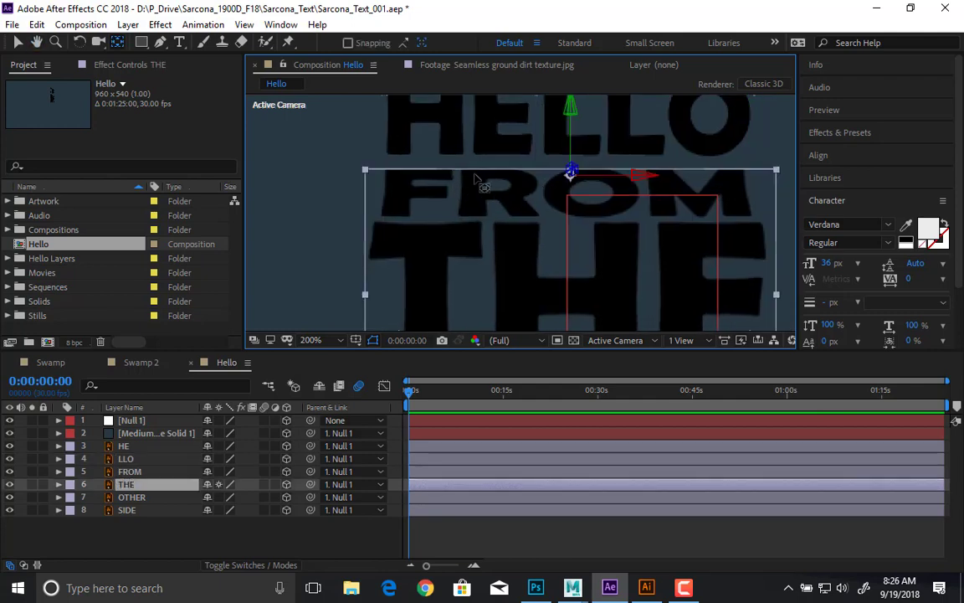
left_click(134, 471)
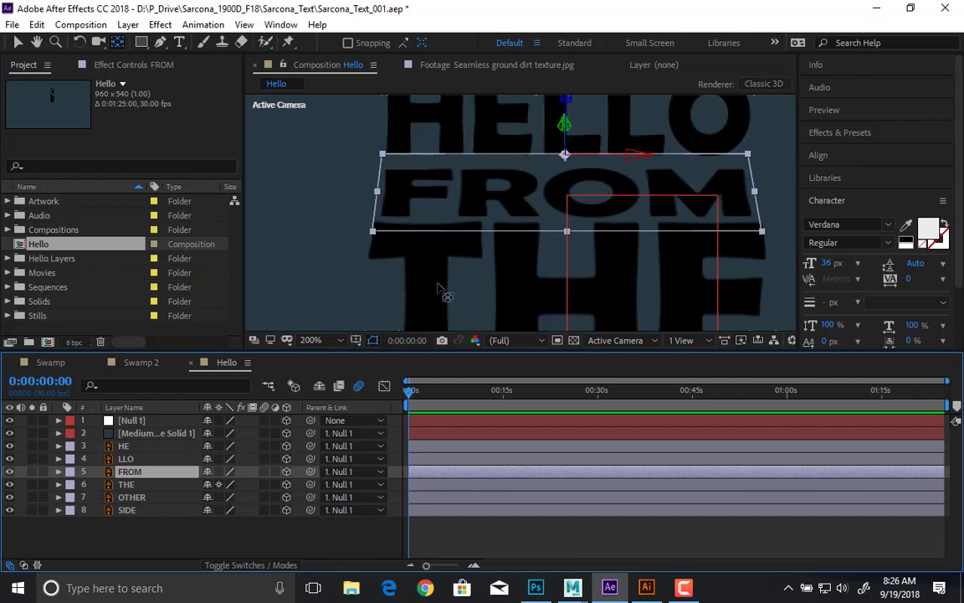
left_click(462, 286)
left_click_drag(509, 233, 531, 205)
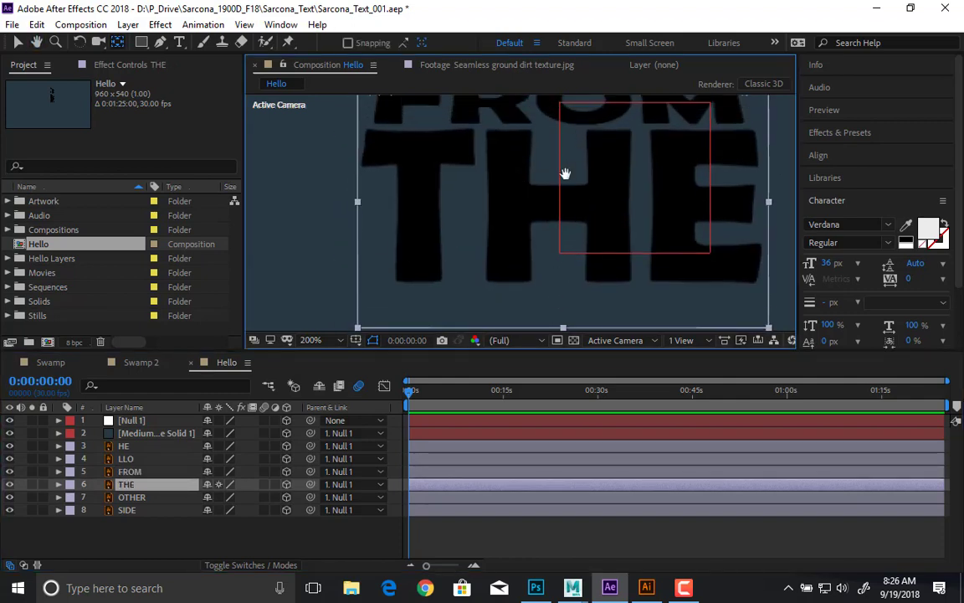
left_click_drag(564, 174, 548, 257)
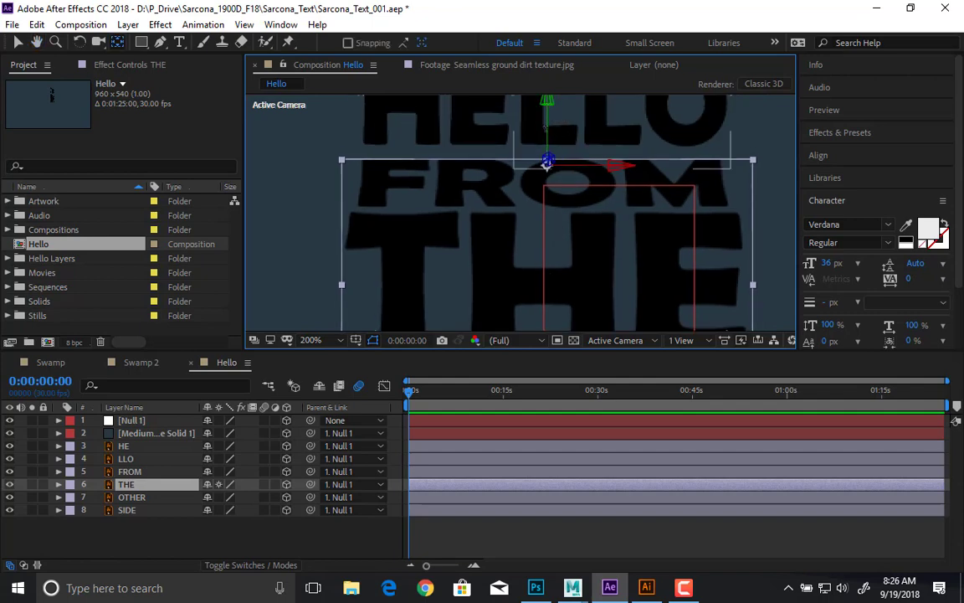
left_click_drag(547, 162, 547, 211)
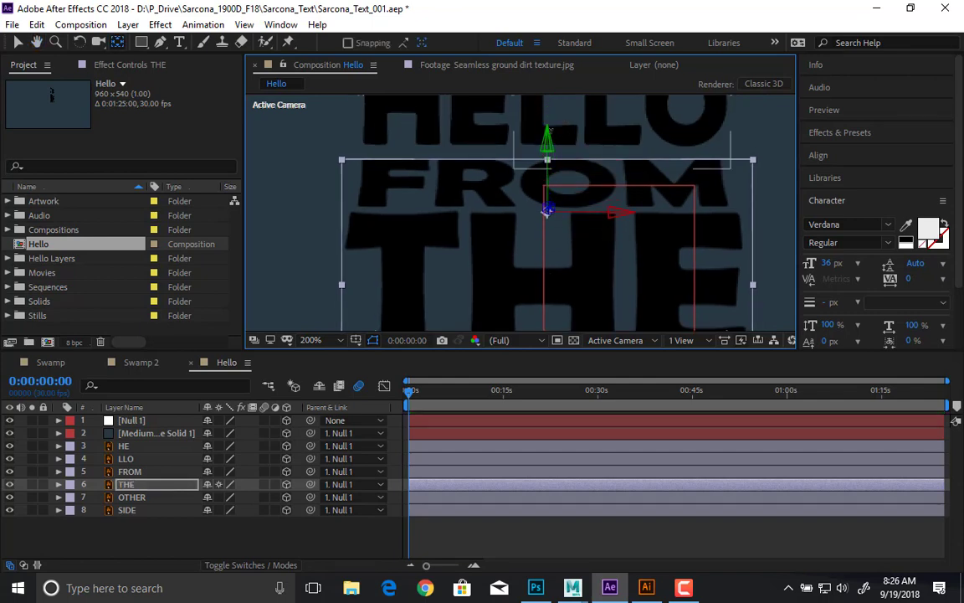
key("space")
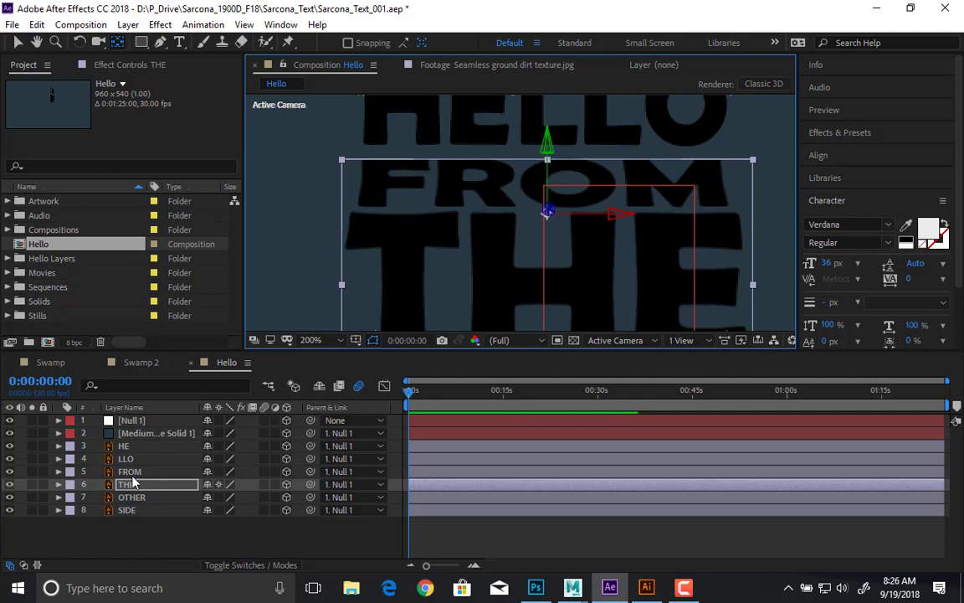
Step: Set the HE layer's scale to 0% and start keyframing it at 0:00:00:00
scroll(364, 255, "down", 1)
left_click_drag(462, 222, 443, 221)
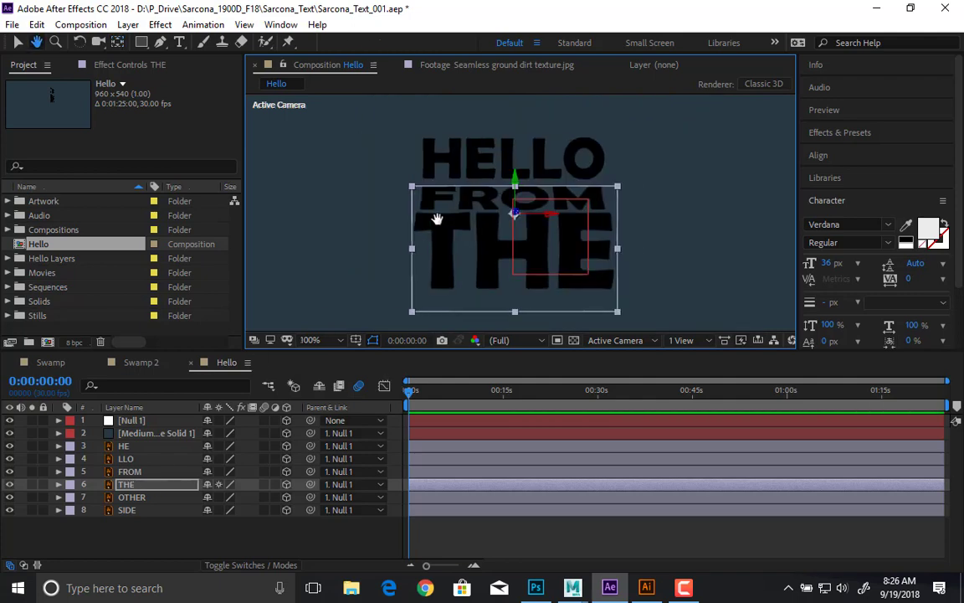
left_click(124, 447)
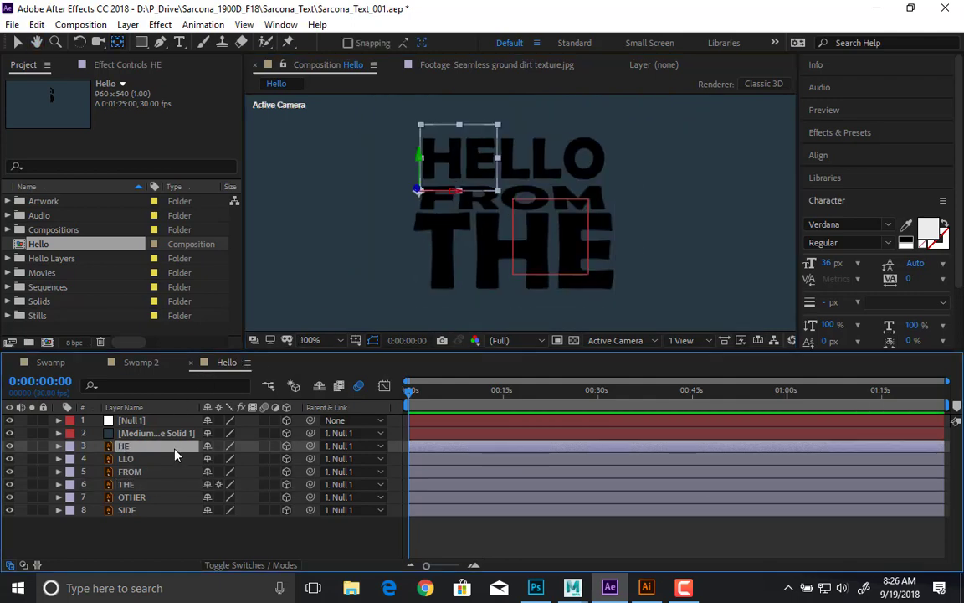
key("s")
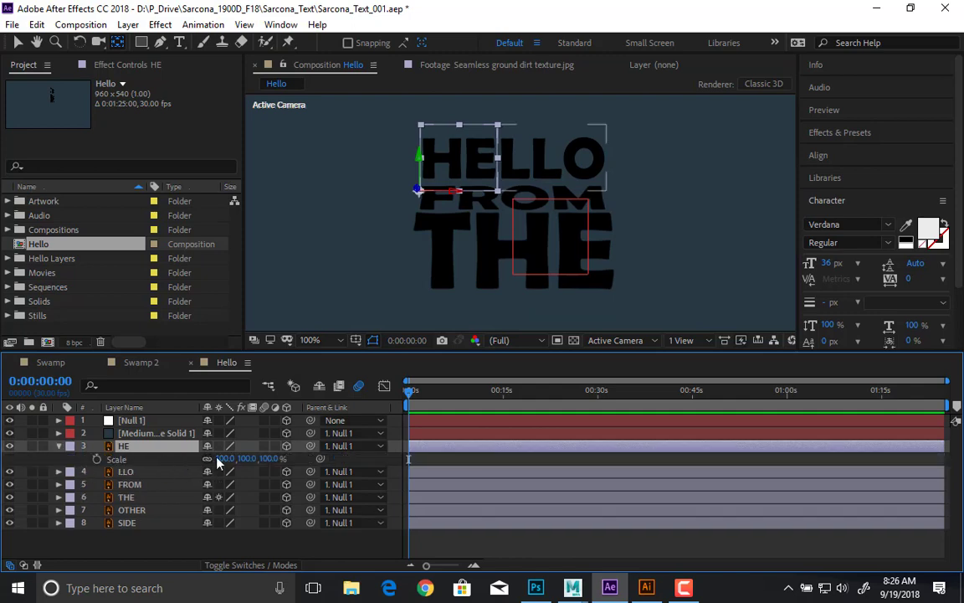
left_click(223, 459)
type("0")
key("Return")
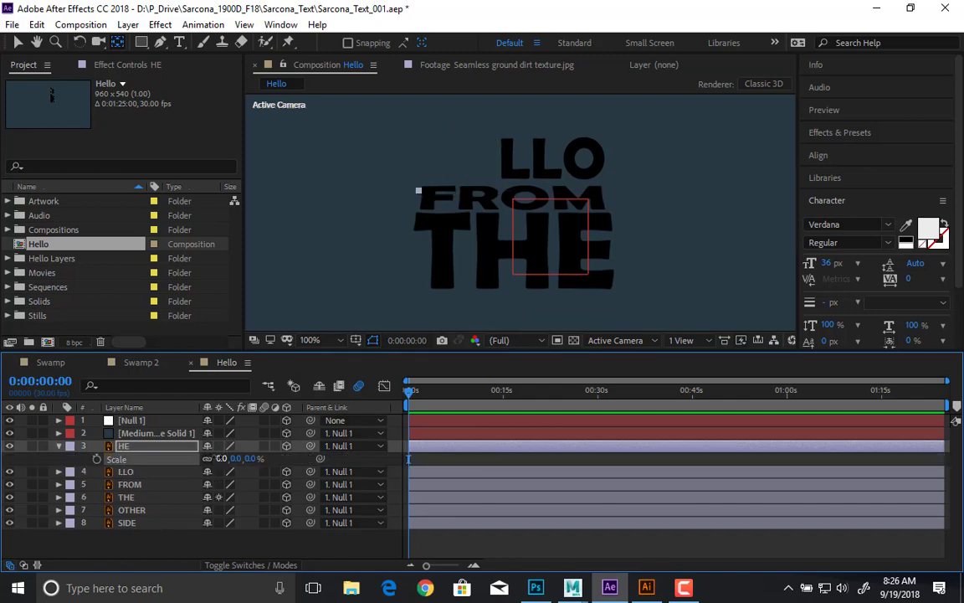
left_click(97, 458)
Step: Keyframe the HE layer's scale at 100% at 0:00:00:15
left_click_drag(404, 404, 944, 398)
left_click_drag(576, 412, 244, 415)
key("space")
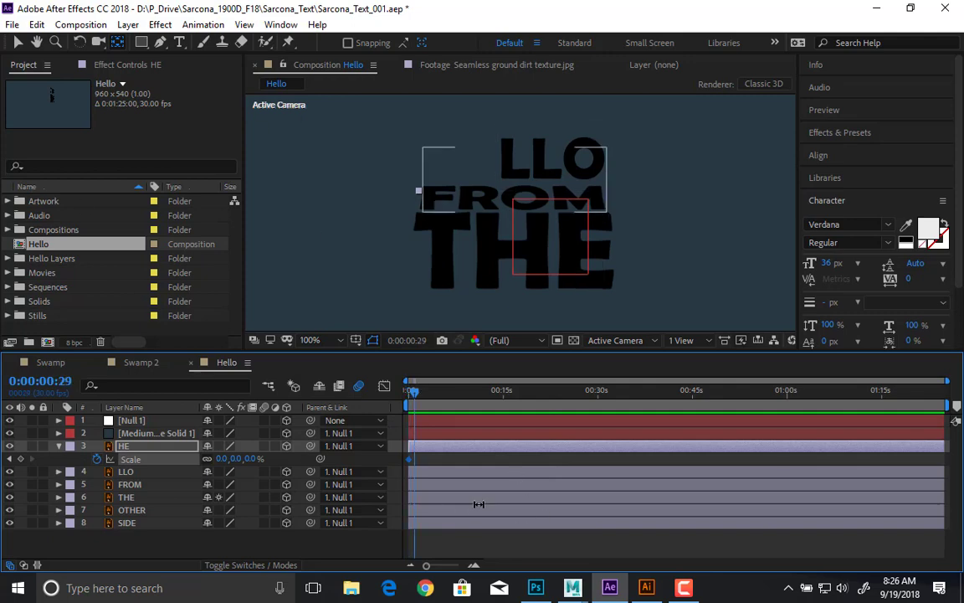
key("equal")
key("equal")
key("equal")
key("equal")
left_click_drag(504, 567, 457, 569)
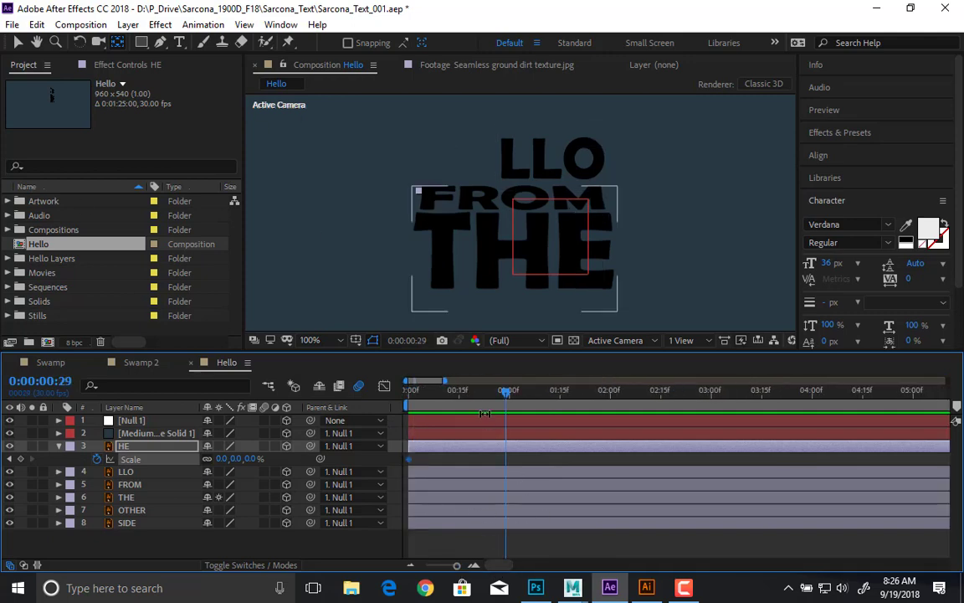
left_click(465, 392)
left_click_drag(464, 390, 459, 390)
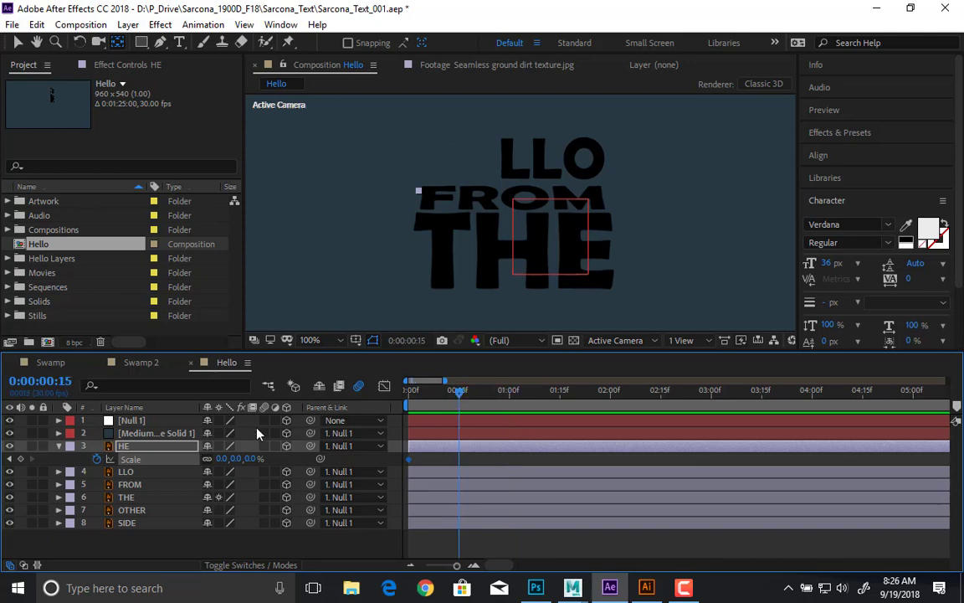
left_click(224, 459)
type("100")
key("Return")
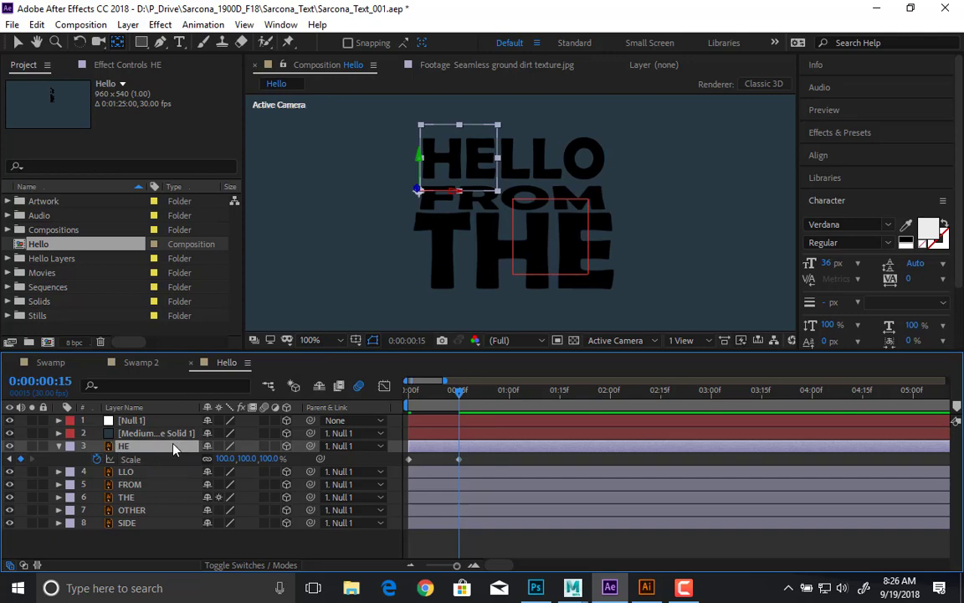
Step: Apply Easy Ease to HE's scale keyframes, reshape their speed graph to peak near the end, and preview the animation
right_click(460, 461)
mouse_move(469, 443)
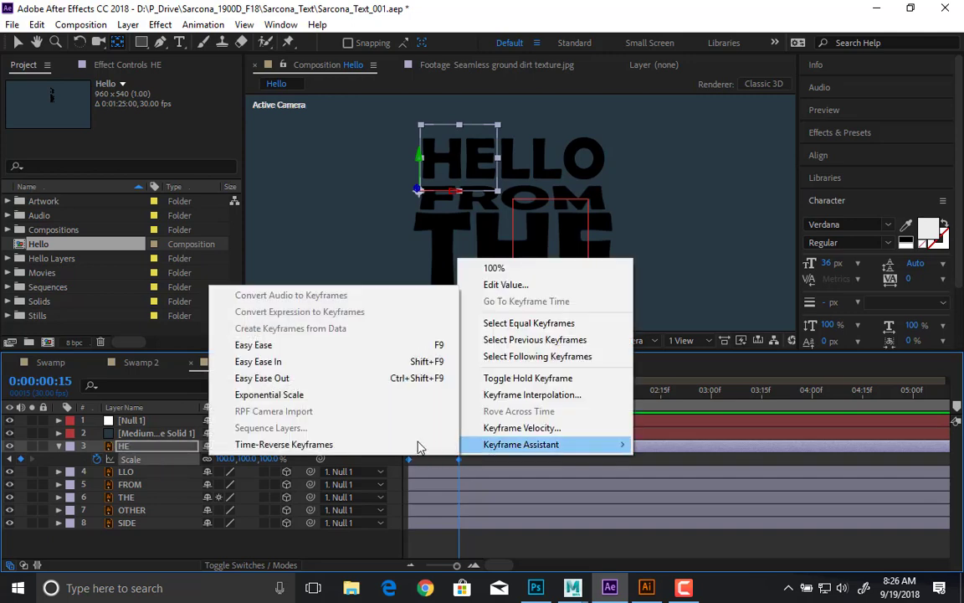
left_click(368, 340)
left_click(384, 387)
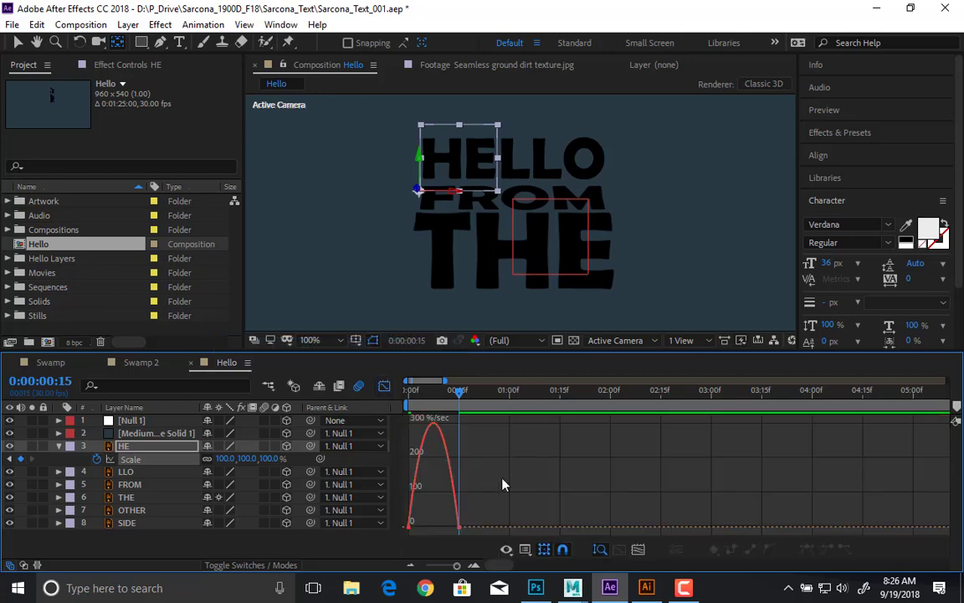
left_click_drag(405, 542, 452, 524)
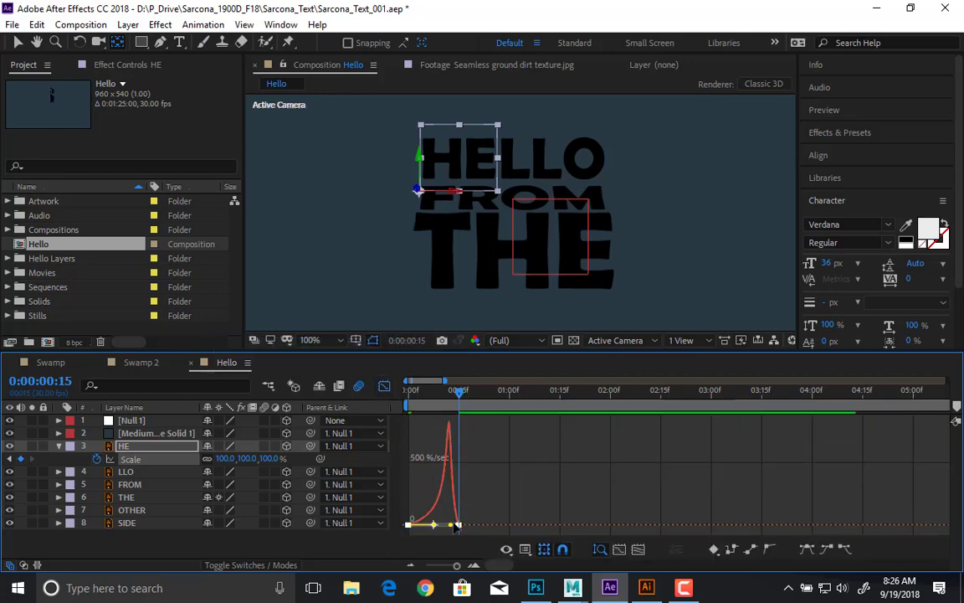
key("shift+F3")
key("Home")
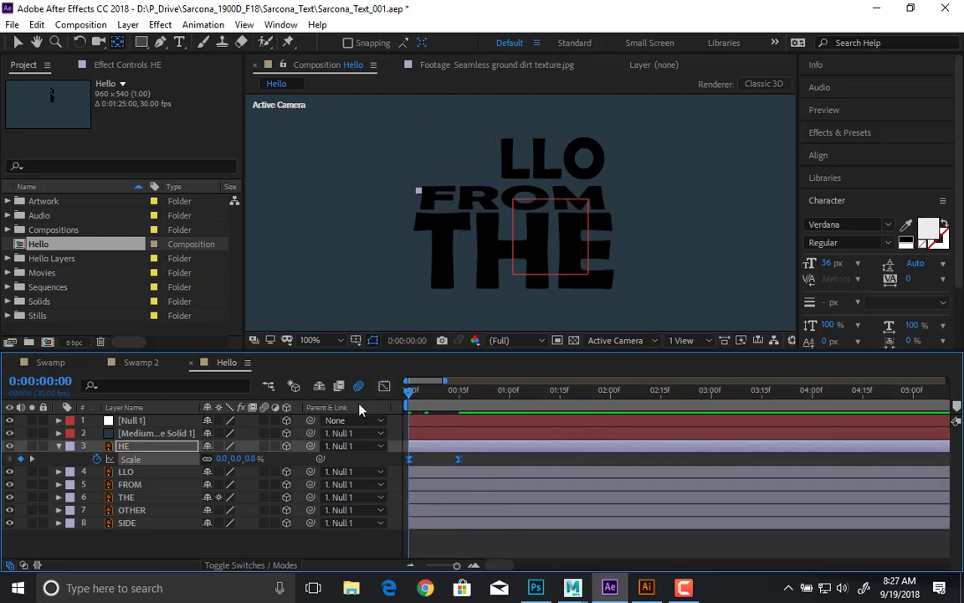
key("space")
key("space")
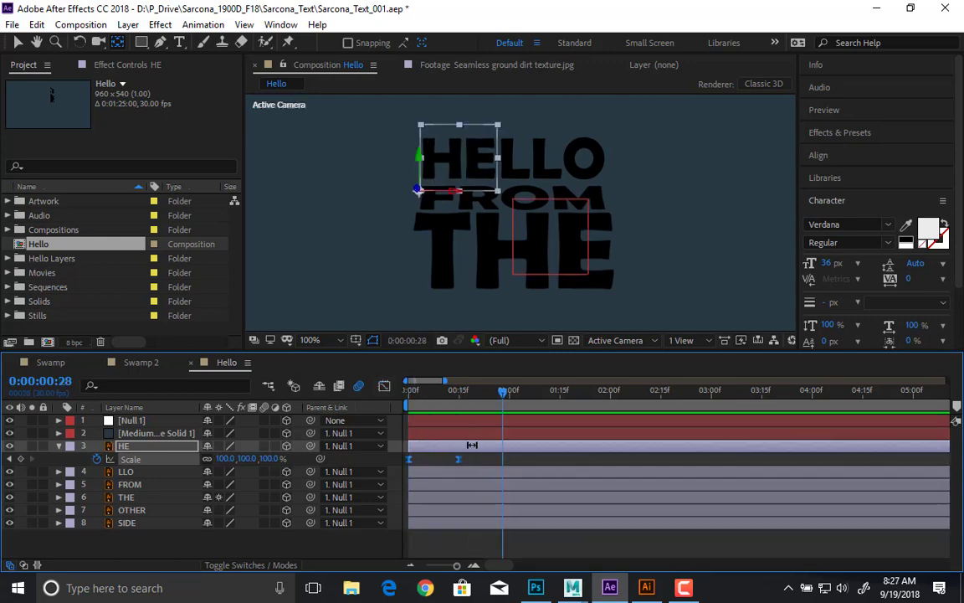
Step: Move HE's 100% scale keyframe earlier to about frame 11 and preview the quicker scale-up from the start
left_click(467, 465)
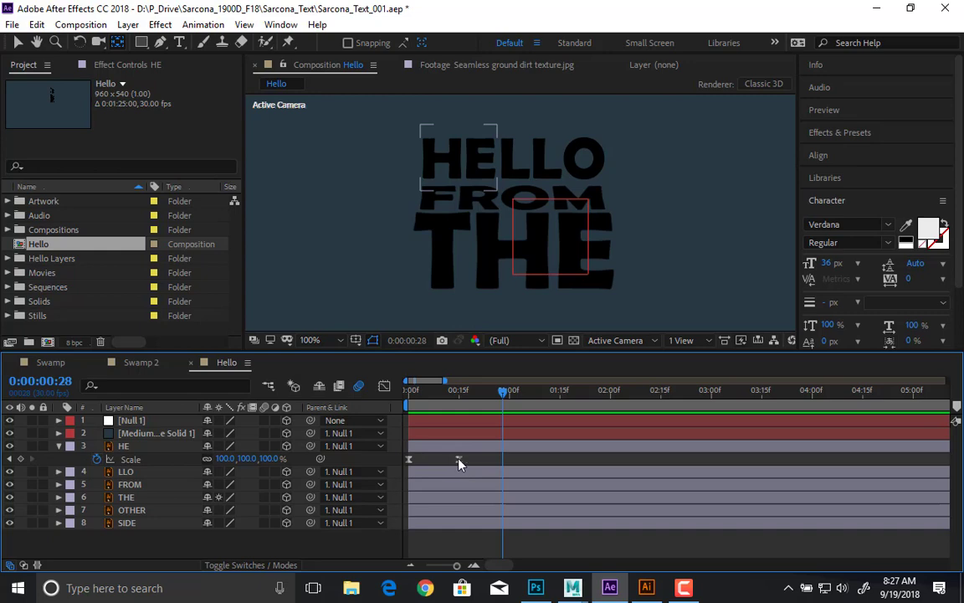
left_click_drag(458, 461, 444, 461)
left_click_drag(400, 396, 351, 404)
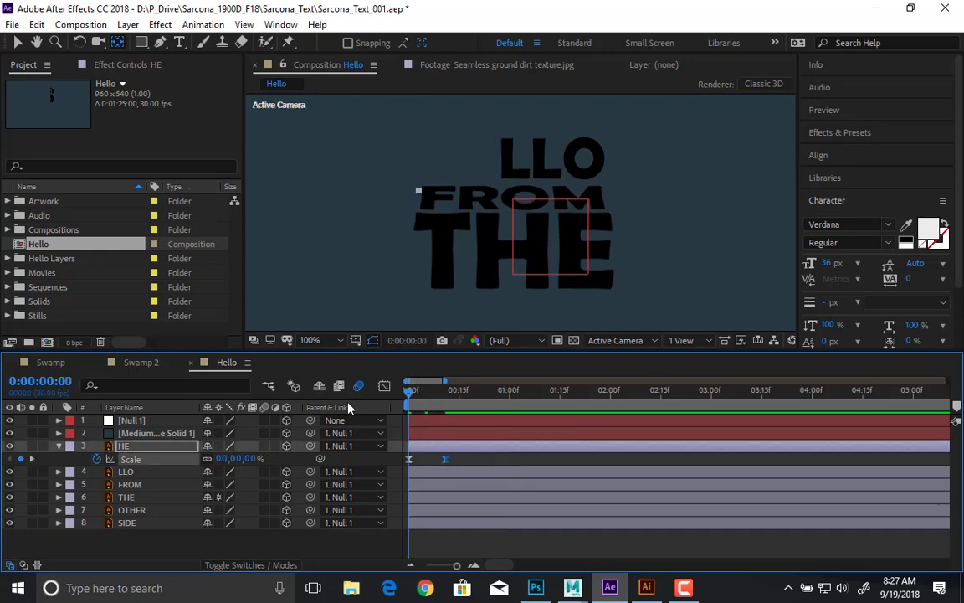
key("space")
key("space")
left_click_drag(422, 392, 324, 398)
key("space")
key("space")
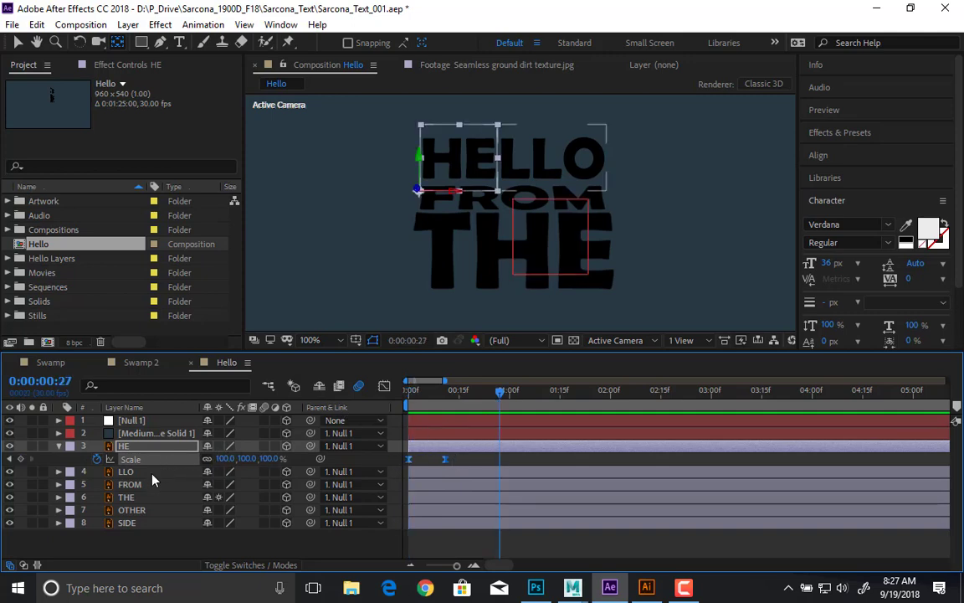
Step: Copy HE's scale keyframes onto the LLO, FROM, THE, OTHER and SIDE layers at 0:00:00:00 and preview the result
left_click(142, 471)
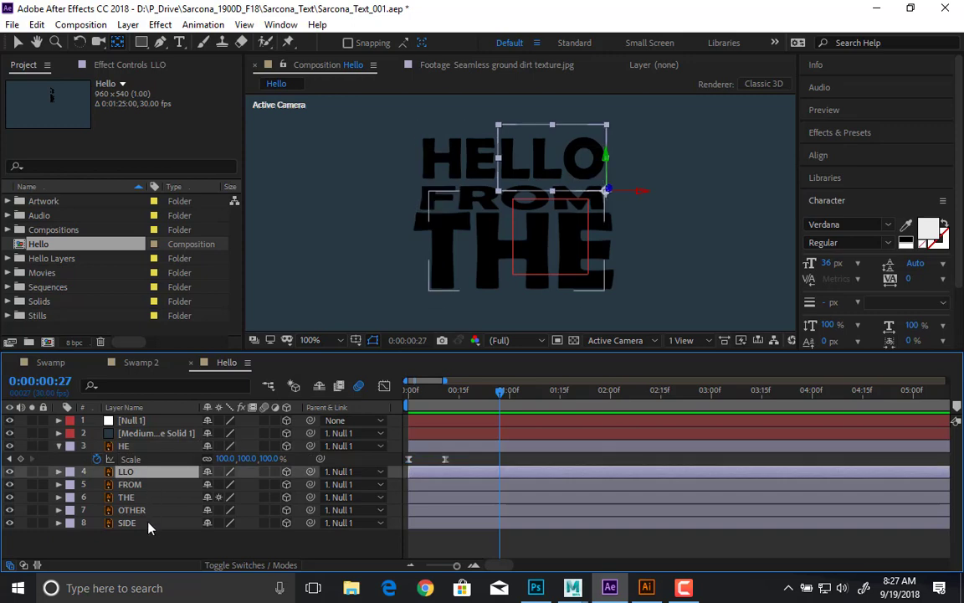
left_click(149, 526, "shift")
left_click(408, 392)
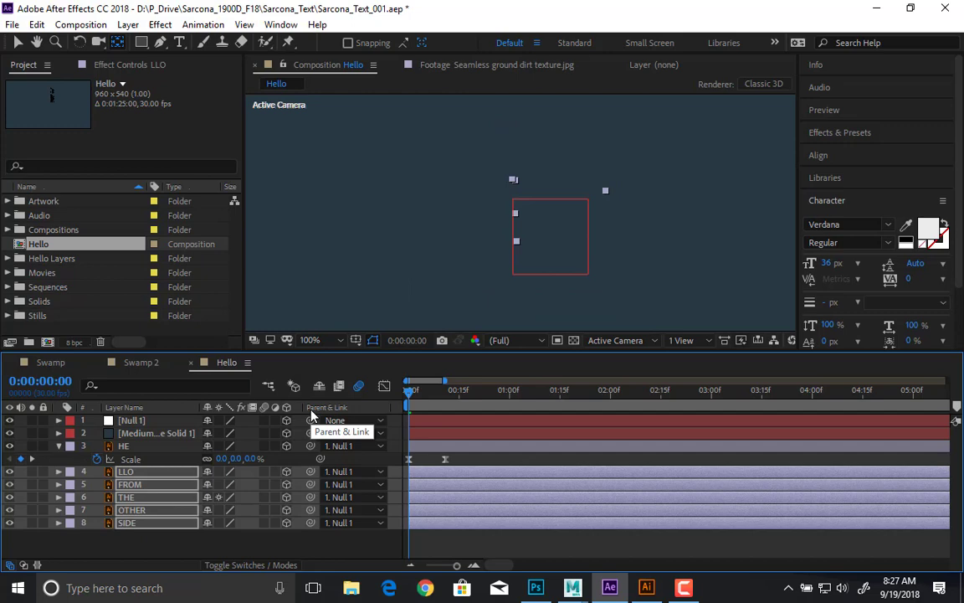
key("ctrl+v")
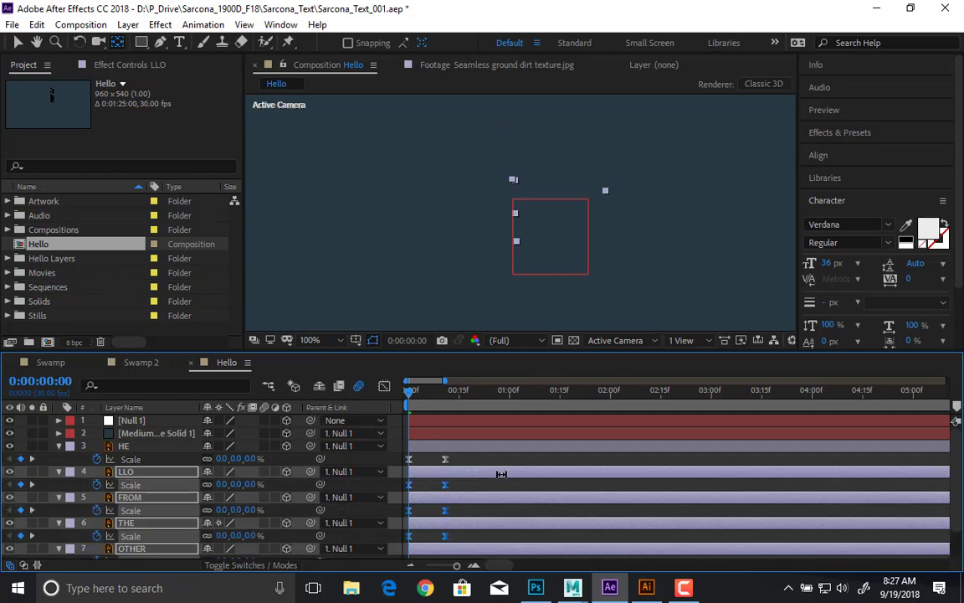
key("space")
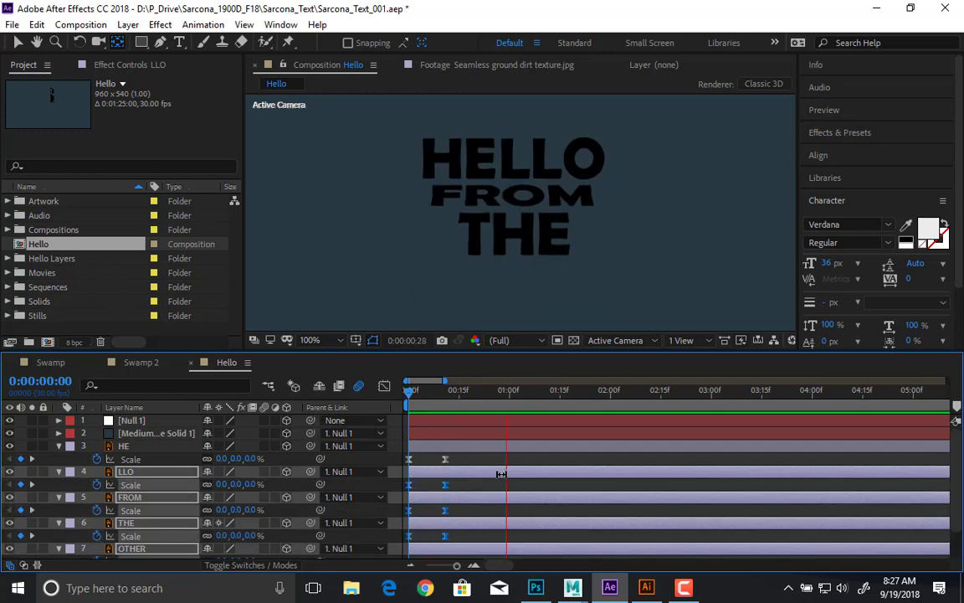
key("space")
left_click_drag(419, 395, 313, 398)
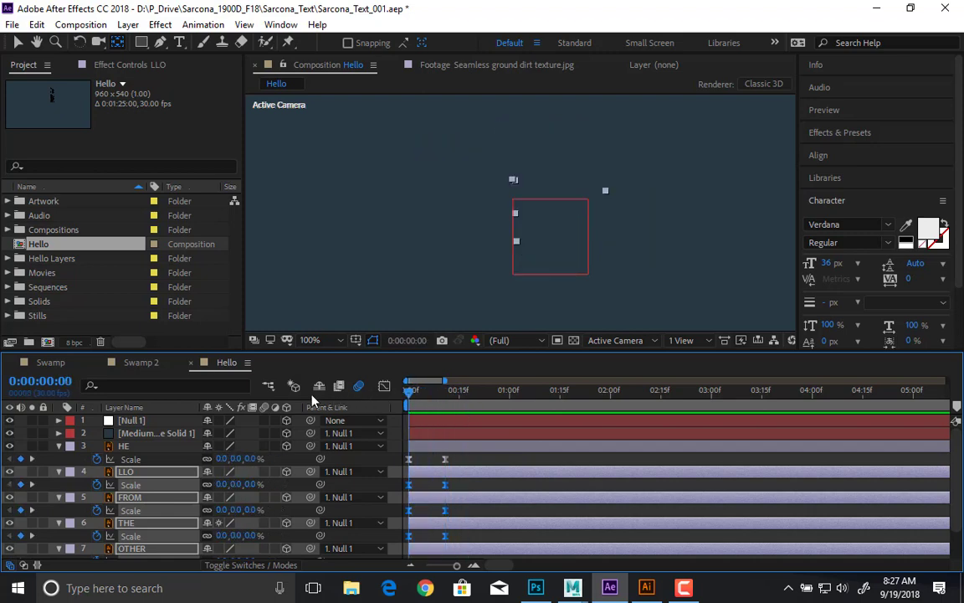
Step: Collapse the displayed scale keyframes of all the word layers, HE through SIDE
key("u")
left_click(165, 449)
key("u")
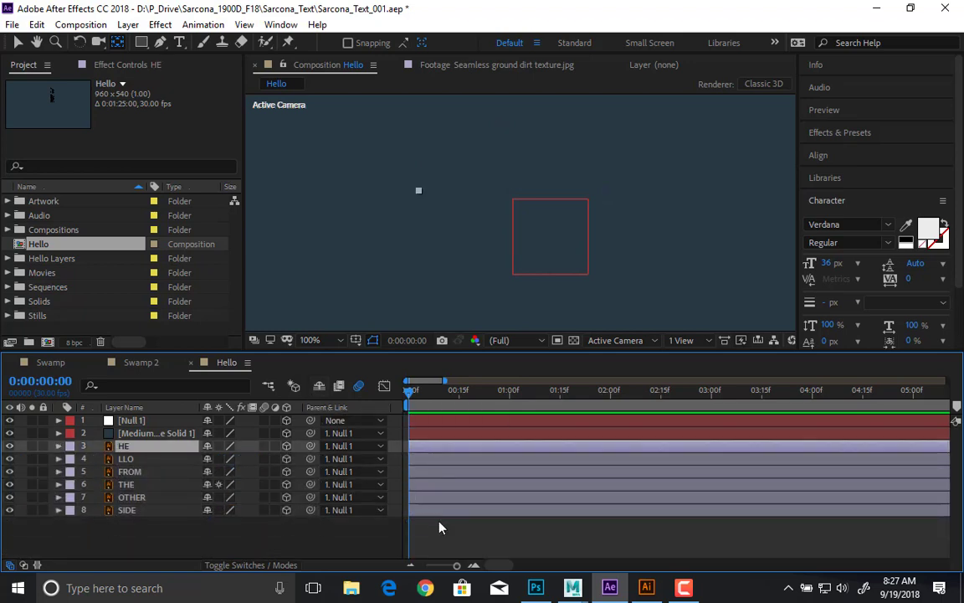
Step: Shift the LLO layer to start about 3 frames into the composition and preview the timing
left_click(420, 463)
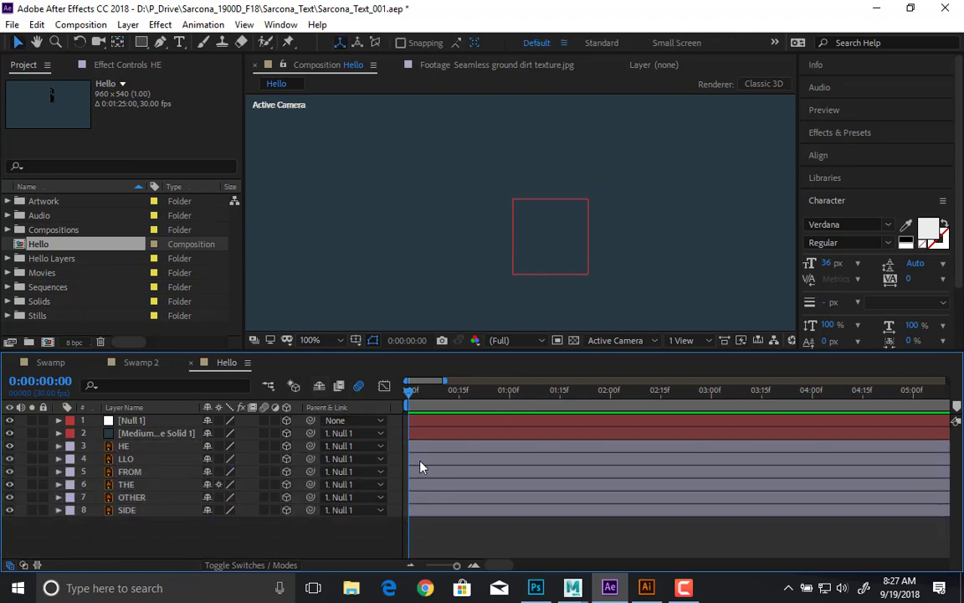
left_click_drag(424, 465, 432, 465)
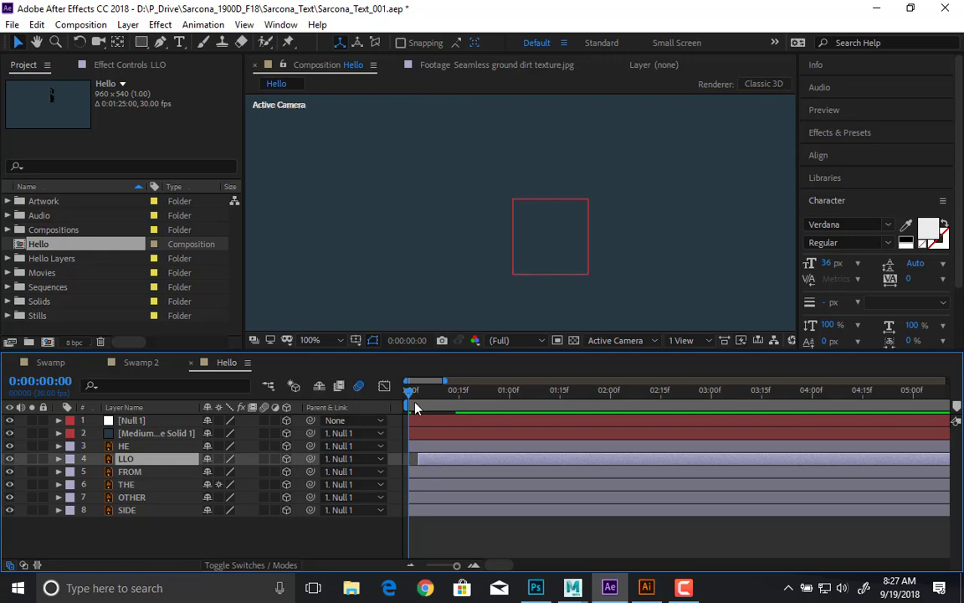
key("space")
key("space")
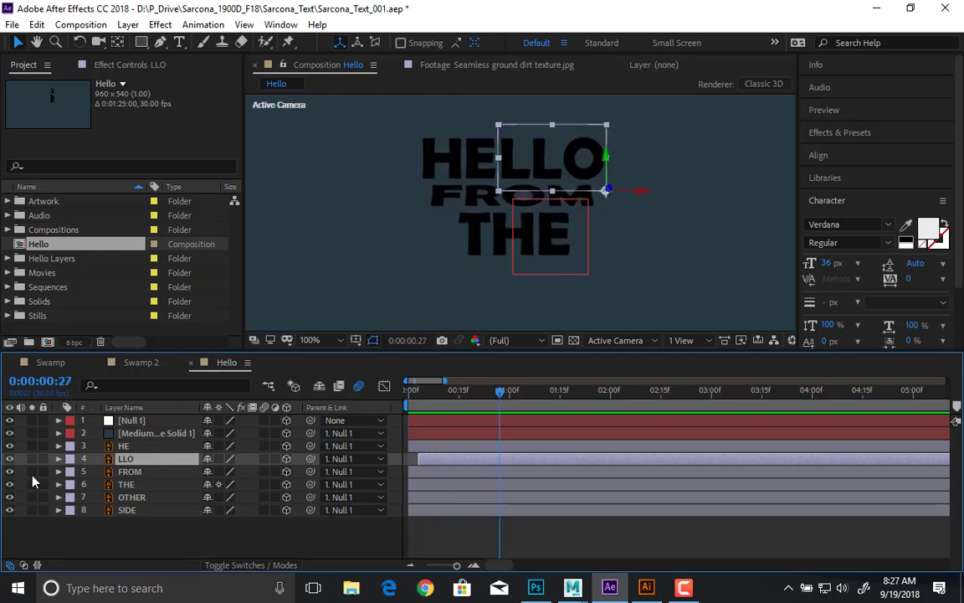
Step: Shift the FROM, THE, OTHER and SIDE layers together to start at about 0:00:02:16 and preview the HELLO animation
left_click(143, 473)
left_click(143, 508, "shift")
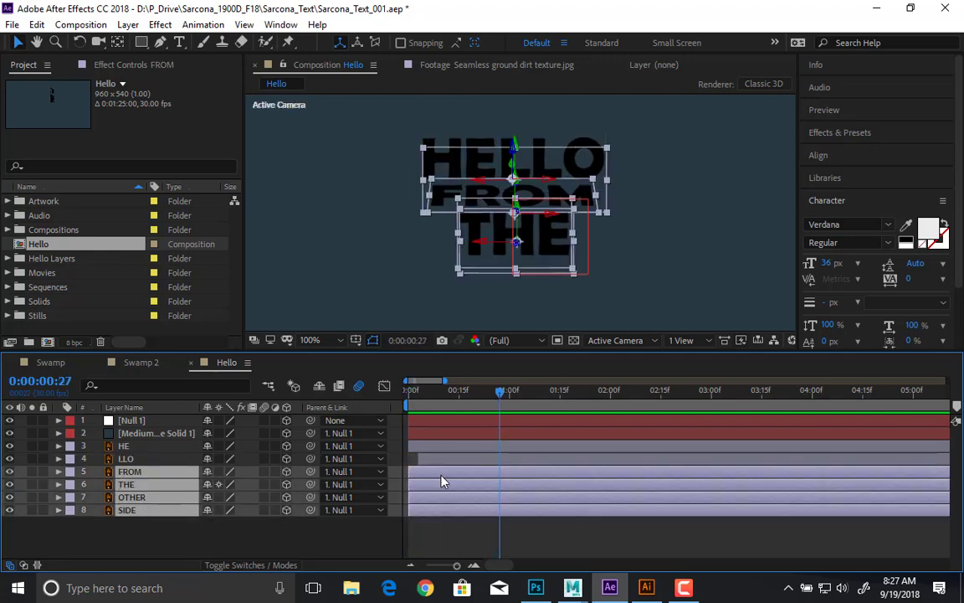
left_click_drag(437, 479, 688, 480)
left_click(496, 533)
left_click_drag(441, 392, 338, 416)
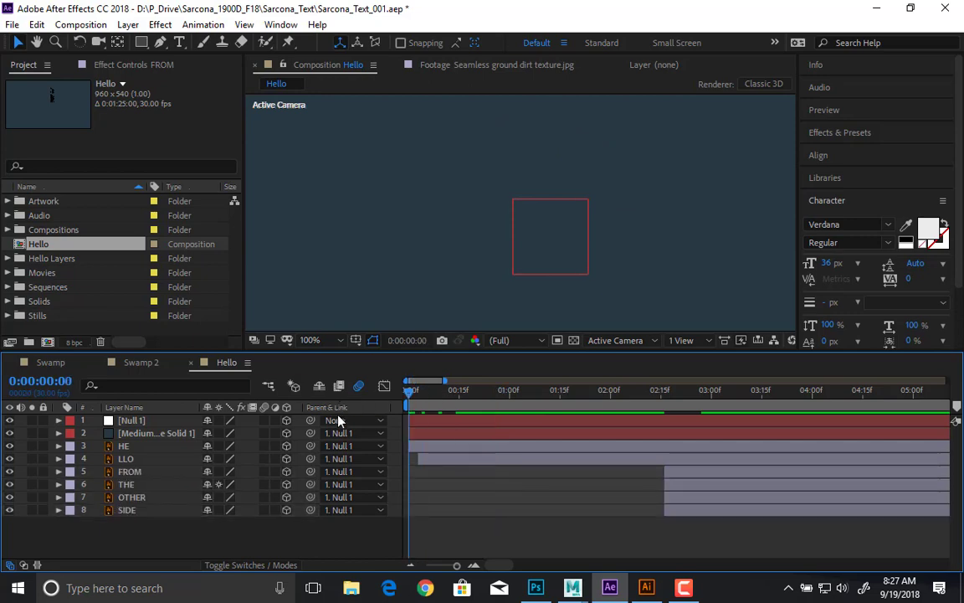
key("space")
key("space")
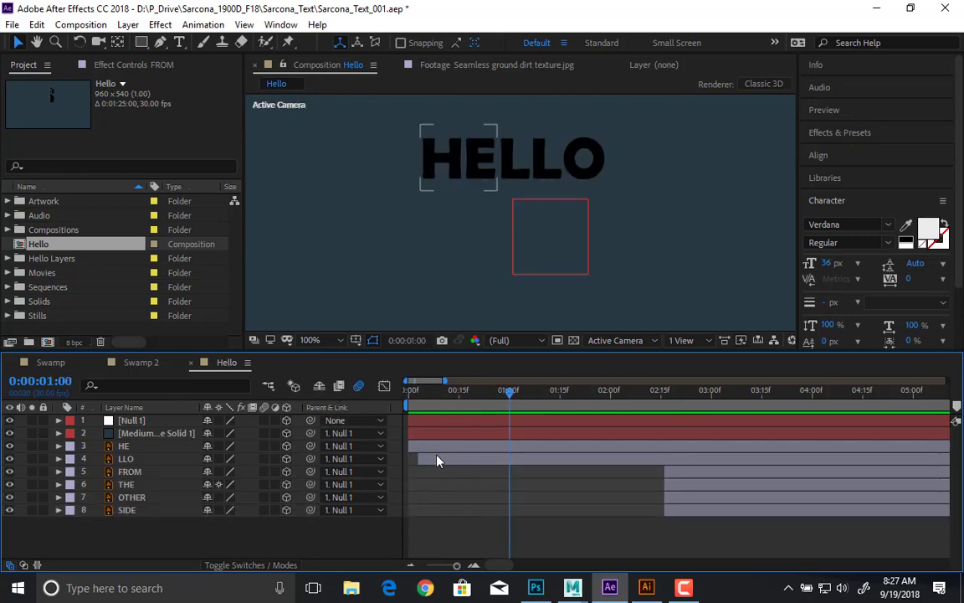
Step: Delay the LLO layer to start at about frame 5 and preview its timing from the beginning
left_click_drag(437, 460, 445, 458)
left_click_drag(431, 392, 326, 416)
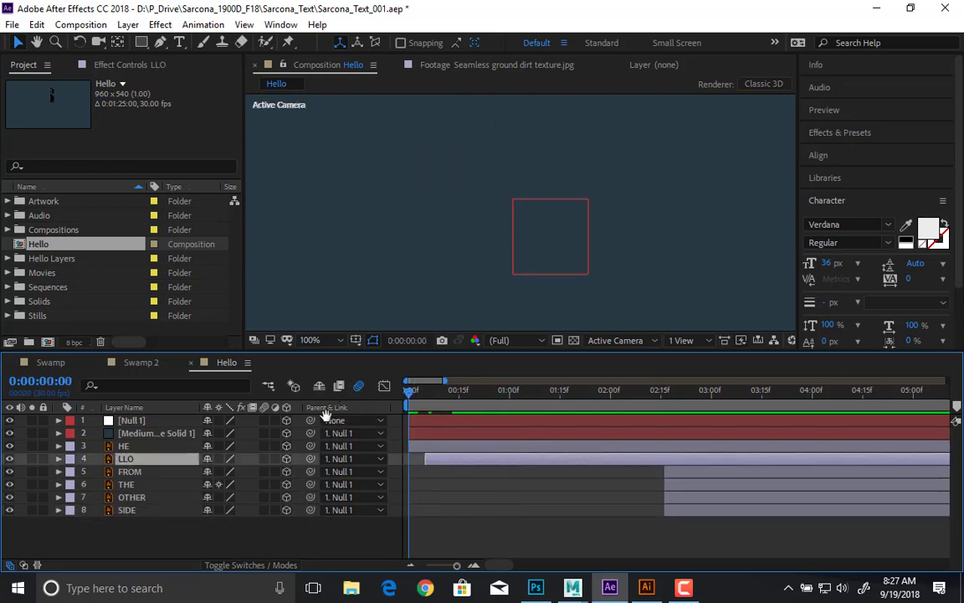
key("space")
key("space")
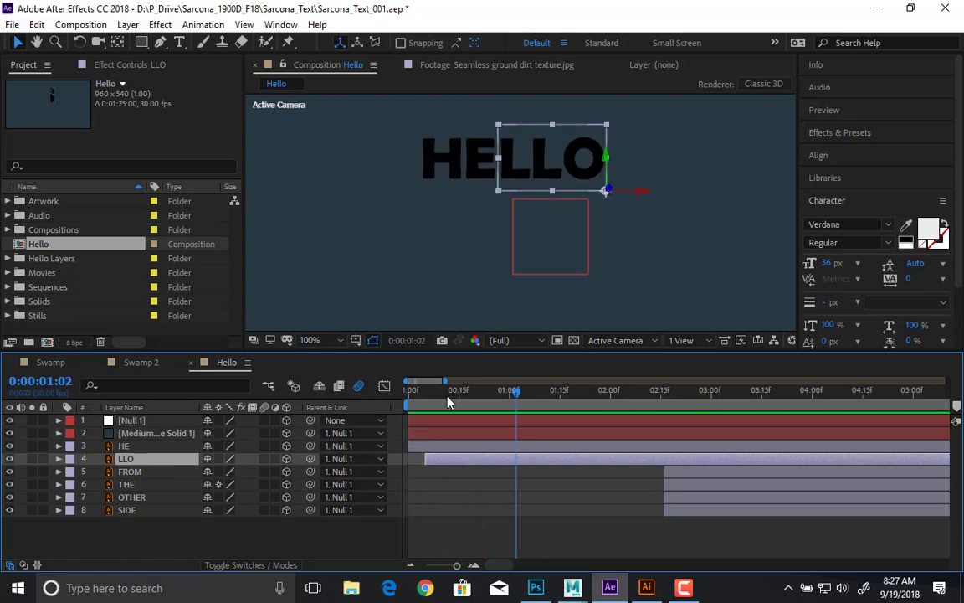
left_click_drag(447, 401, 308, 411)
key("space")
key("space")
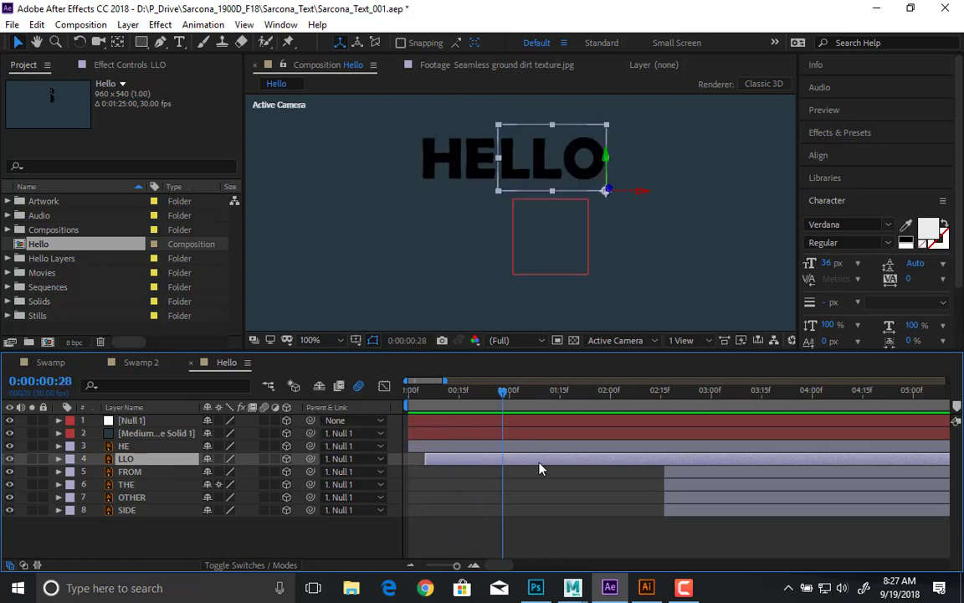
Step: Move the FROM layer earlier to start at about frame 14 and preview the sequence from the beginning
left_click_drag(692, 477, 484, 474)
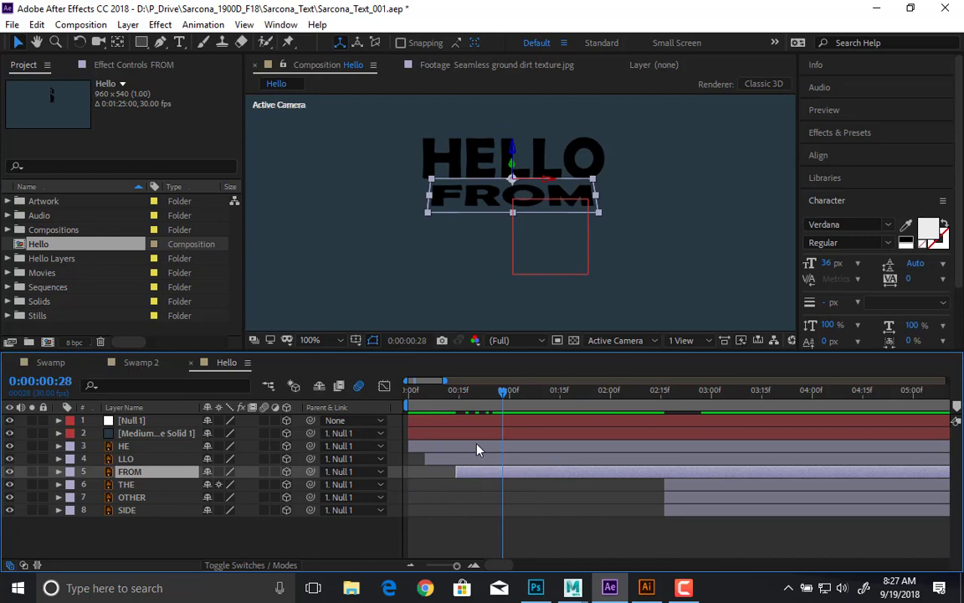
left_click(409, 398)
key("space")
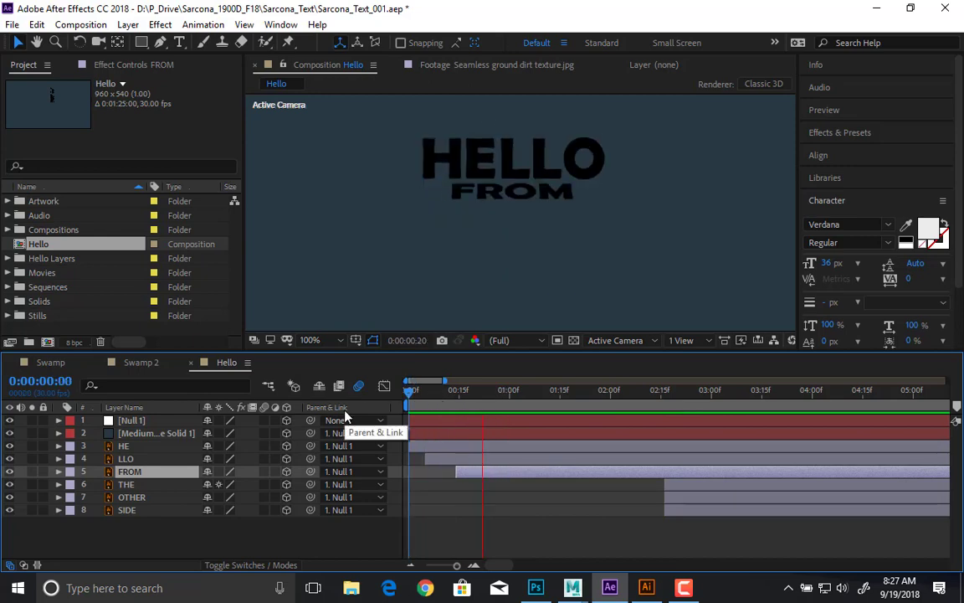
key("space")
Step: Move the THE layer earlier to start at about frame 22 and preview the sequence from the beginning
left_click_drag(680, 486, 507, 488)
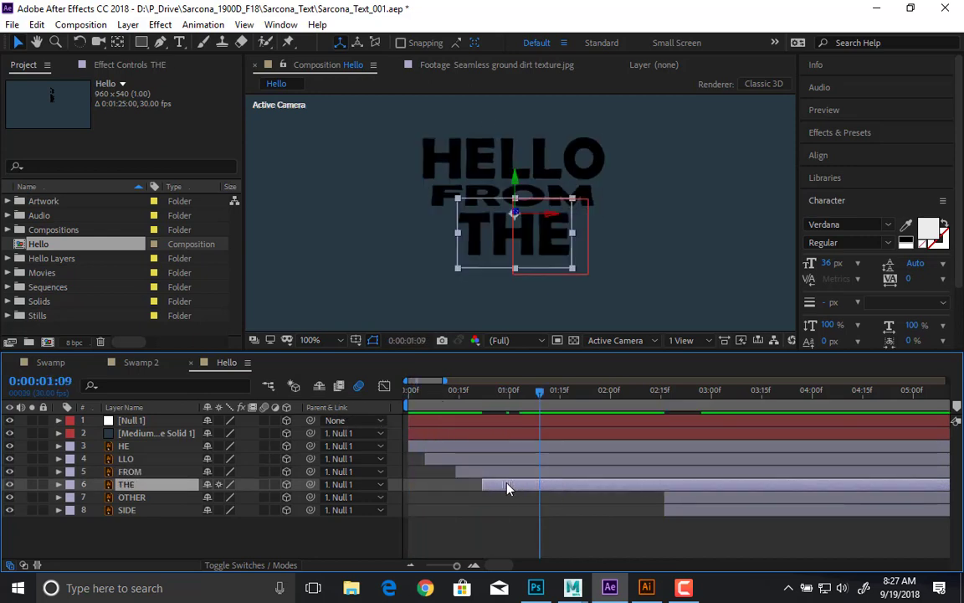
left_click(409, 397)
key("space")
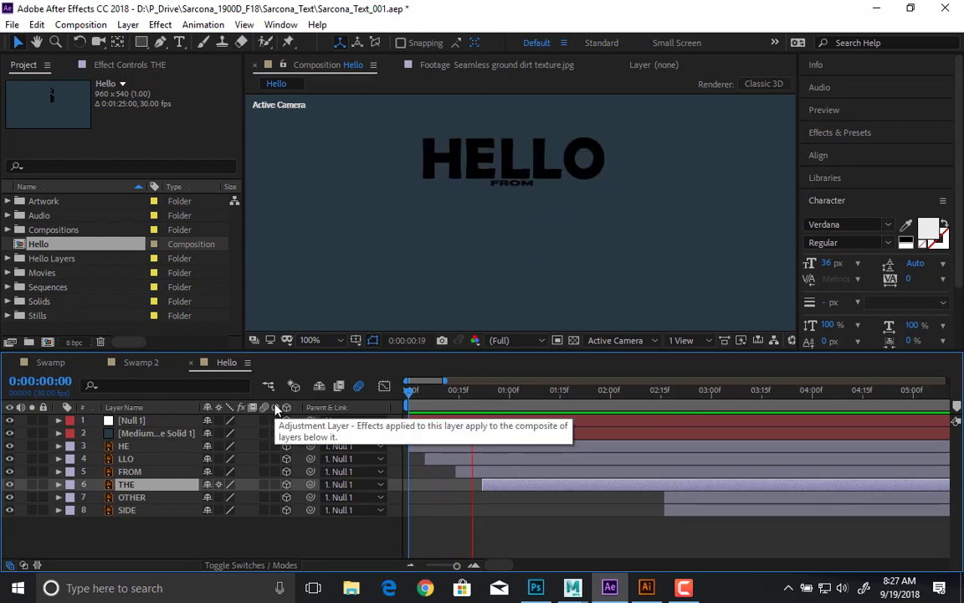
key("space")
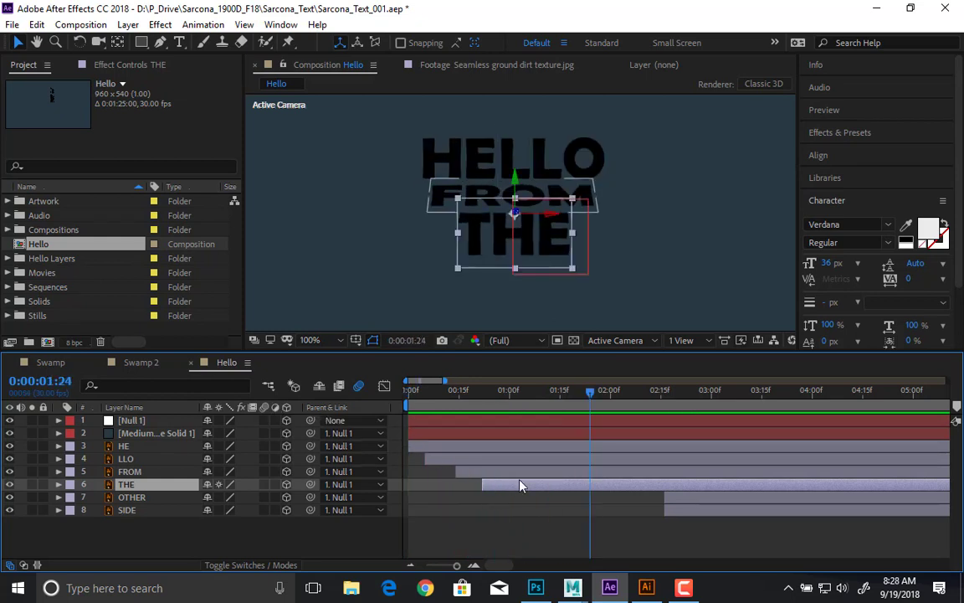
left_click(161, 527)
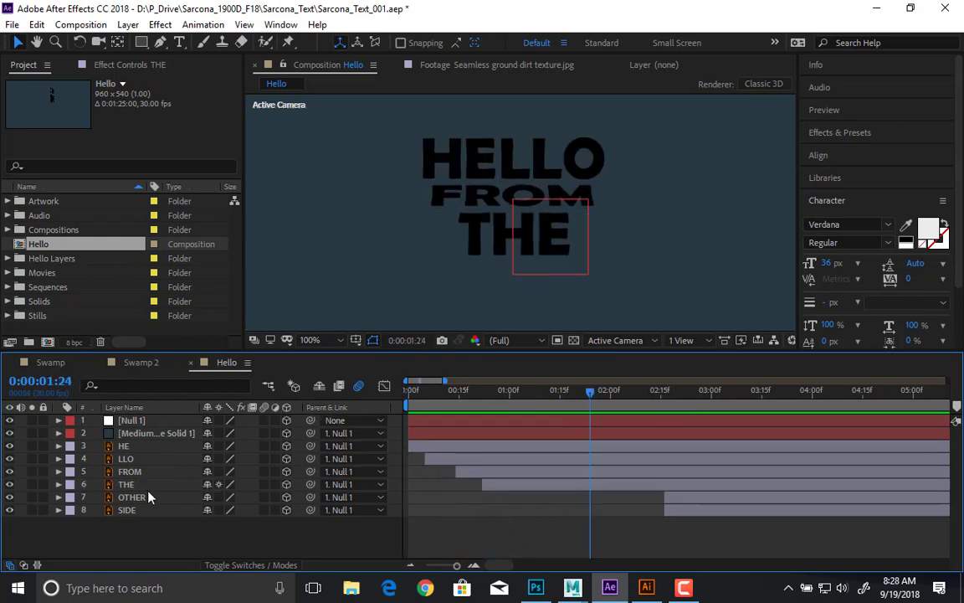
Step: Set the FROM layer's Scale keyframe at 0:00:00:25 to 113%, matching the width of HELLO
left_click(142, 471)
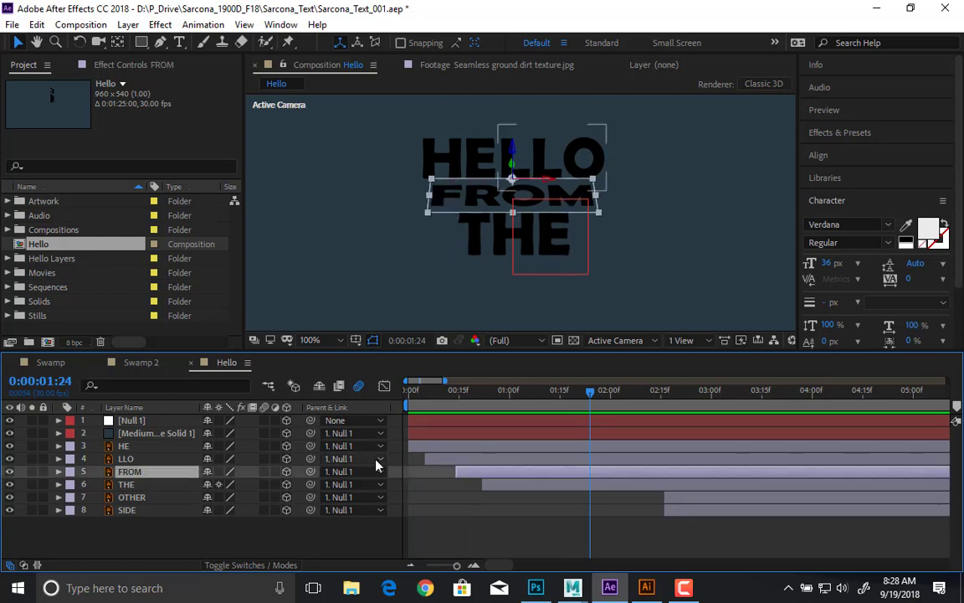
key("s")
left_click_drag(591, 390, 493, 389)
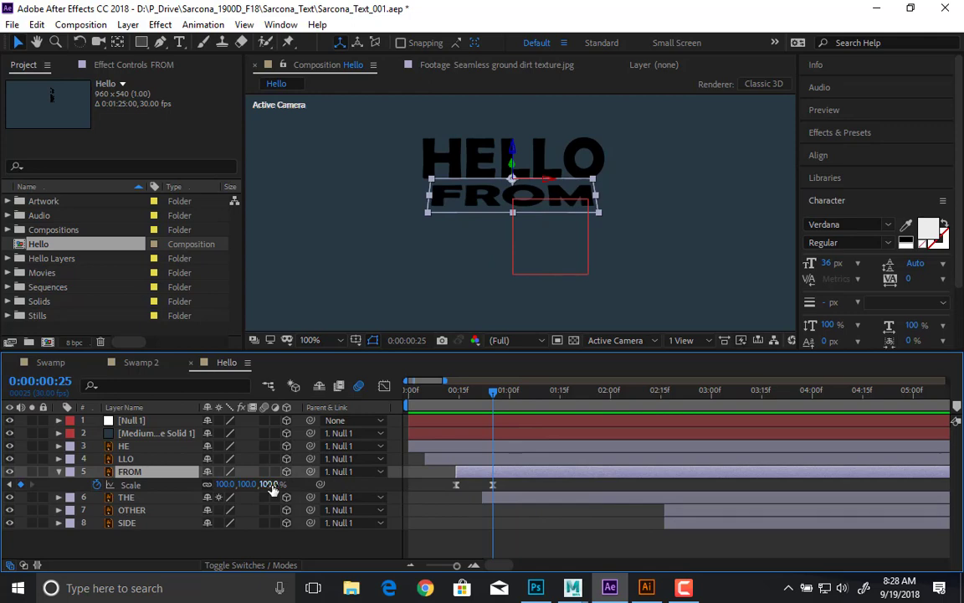
left_click_drag(272, 486, 286, 483)
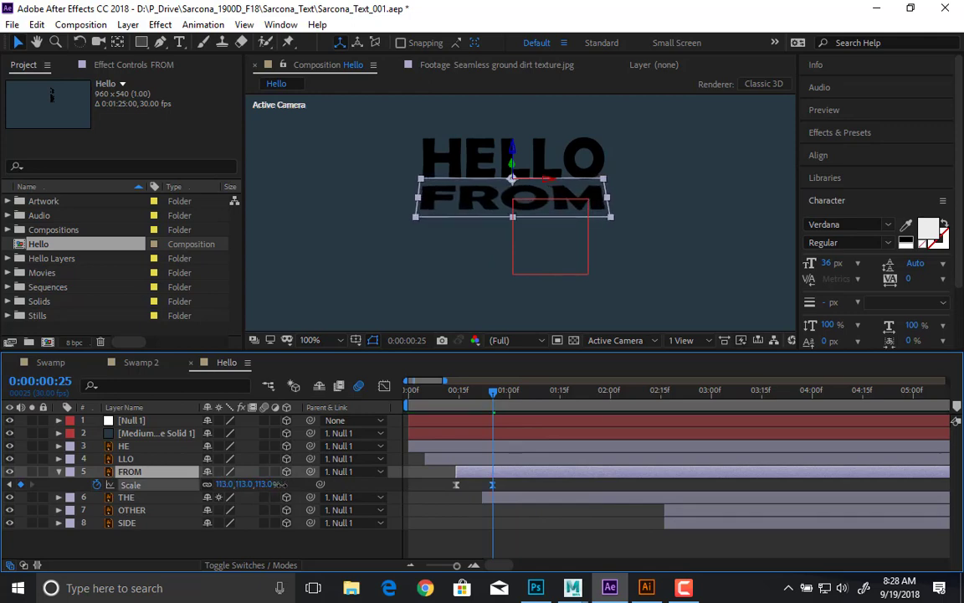
Step: Set the THE layer's Scale keyframe at 0:00:01:03 to 166% and nudge the layer slightly left to align it with FROM
left_click(165, 500)
key("s")
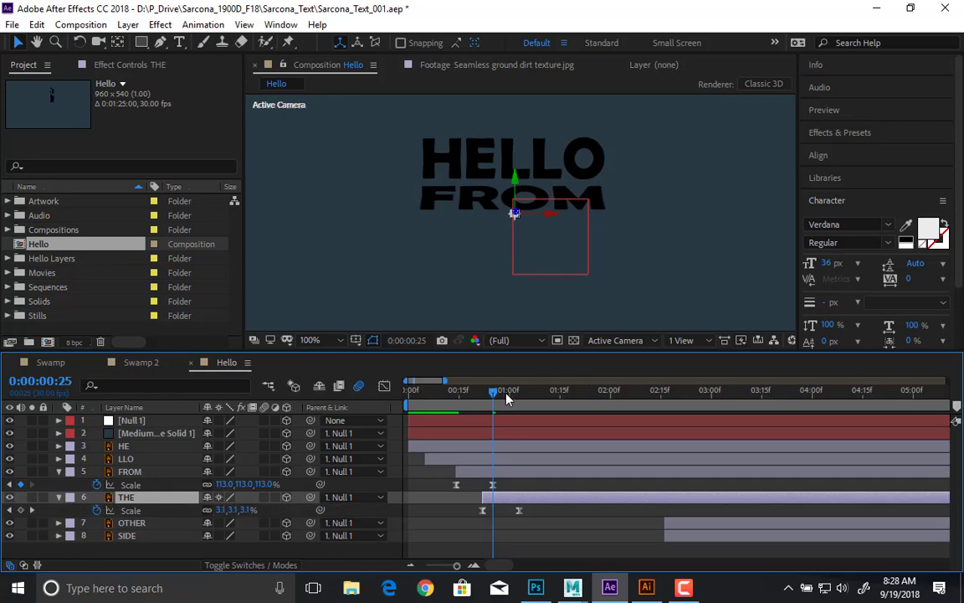
left_click_drag(506, 399, 518, 393)
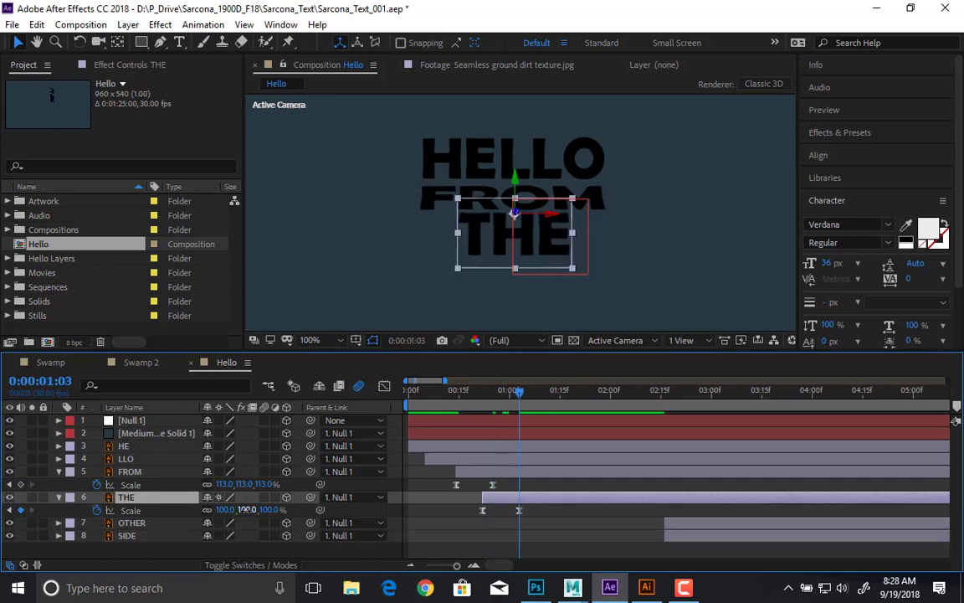
left_click_drag(243, 509, 302, 521)
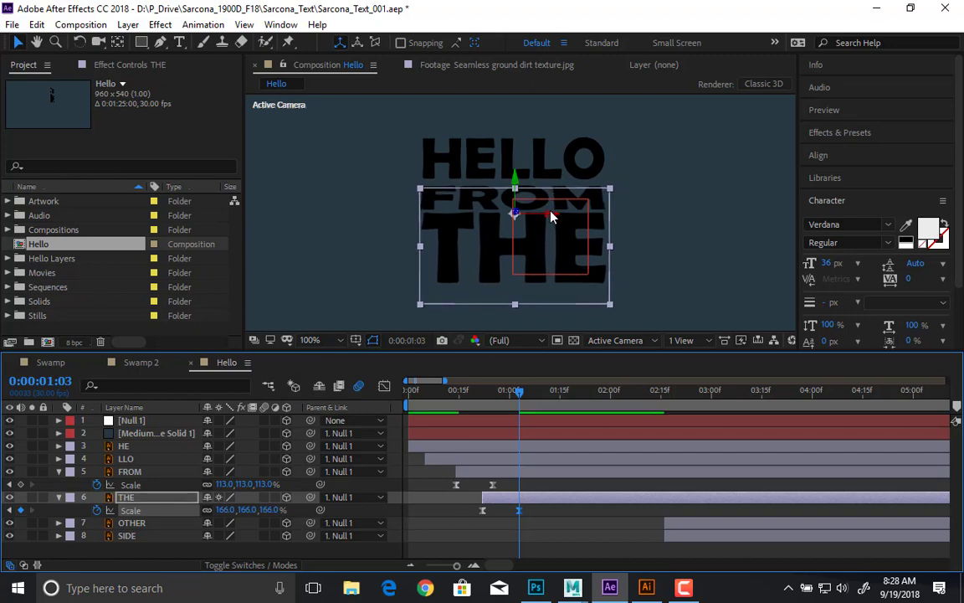
key("Left")
key("Left")
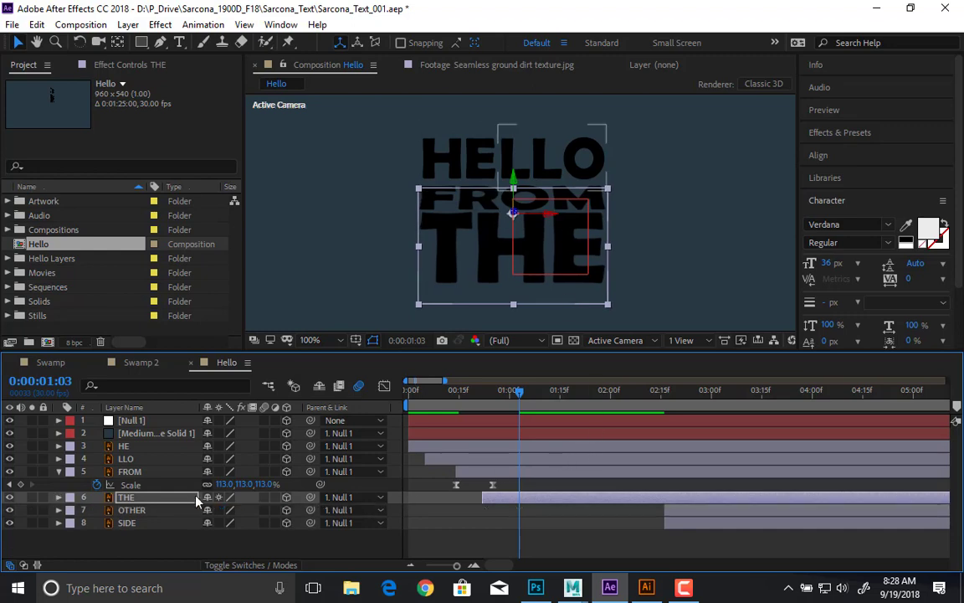
Step: Nudge the THE layer slightly down to widen its gap below FROM, and preview the animation from the start
left_click(157, 475)
key("s")
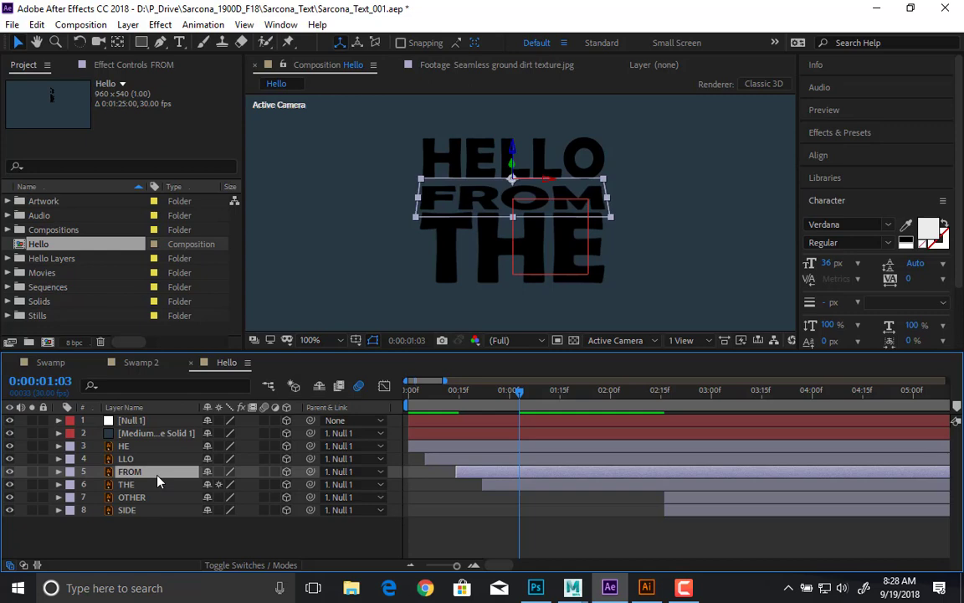
left_click(477, 552)
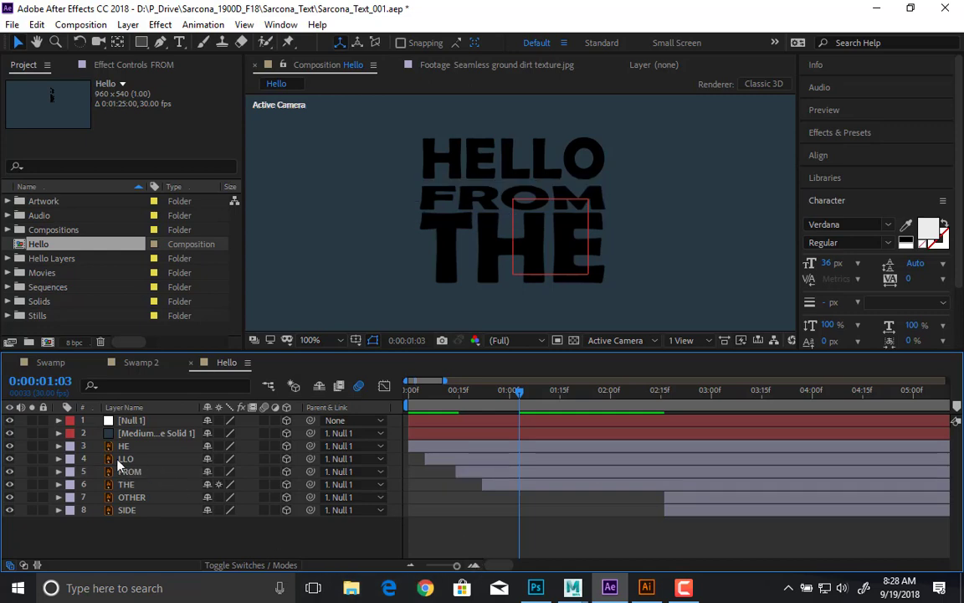
left_click(126, 483)
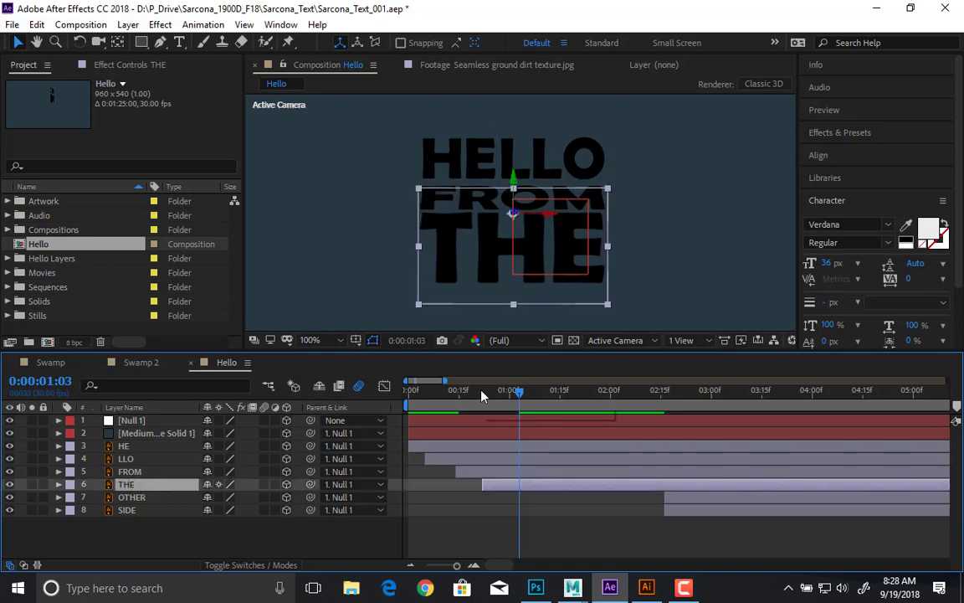
left_click(547, 559)
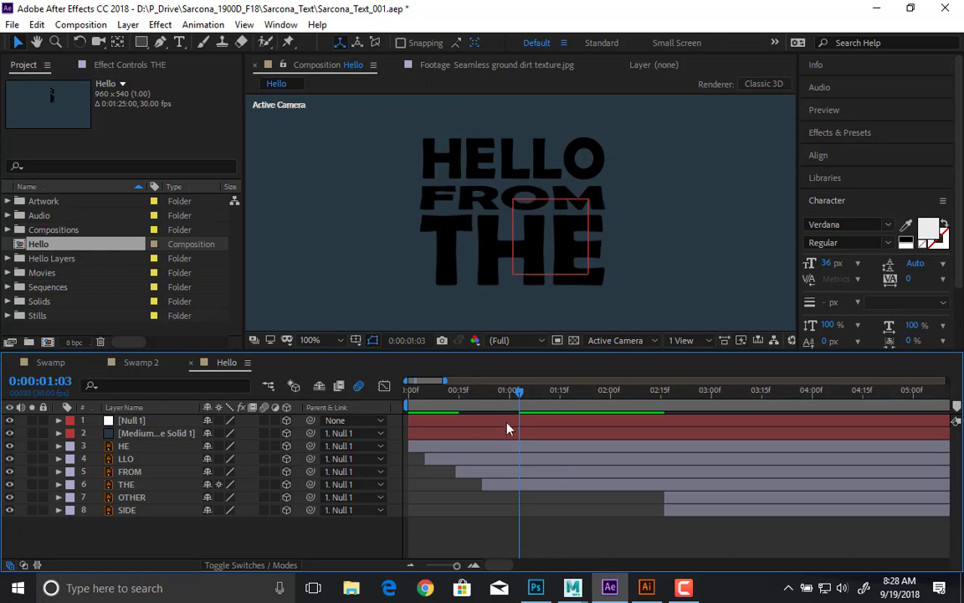
left_click_drag(521, 395, 336, 390)
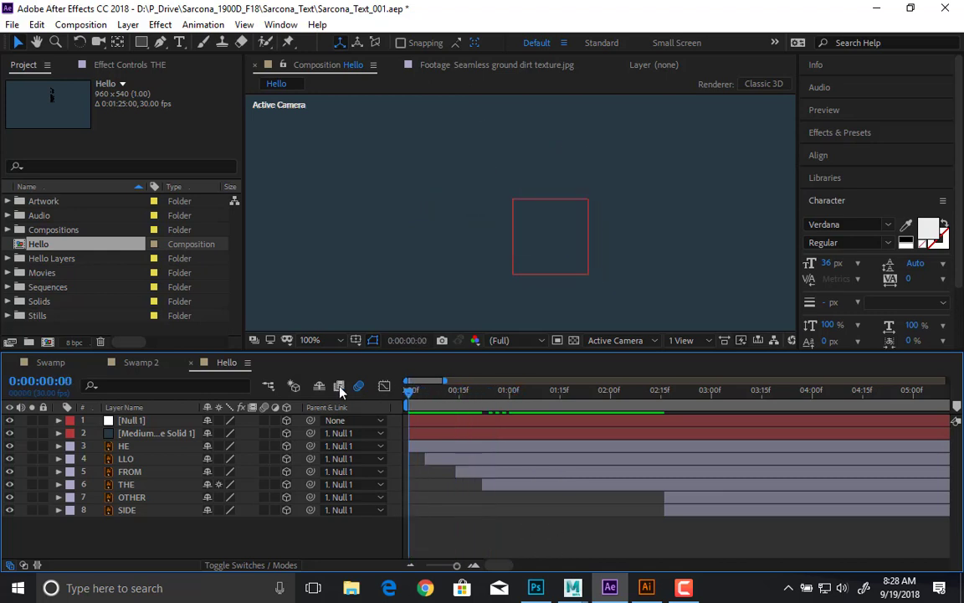
key("space")
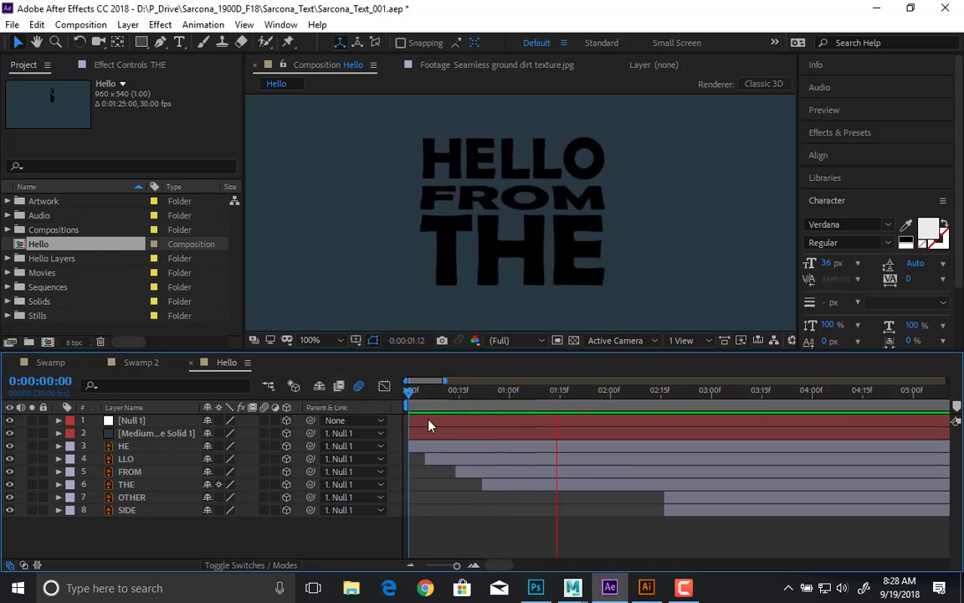
Step: Add a starting Y Rotation keyframe to the Null 1 layer at 0:00:01:03
left_click_drag(473, 406, 519, 407)
left_click(142, 420)
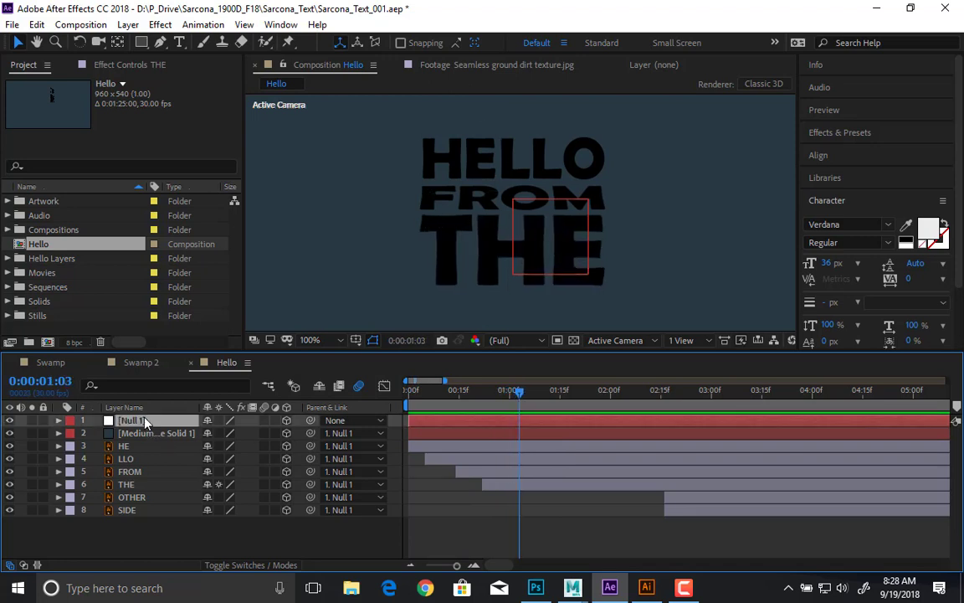
key("r")
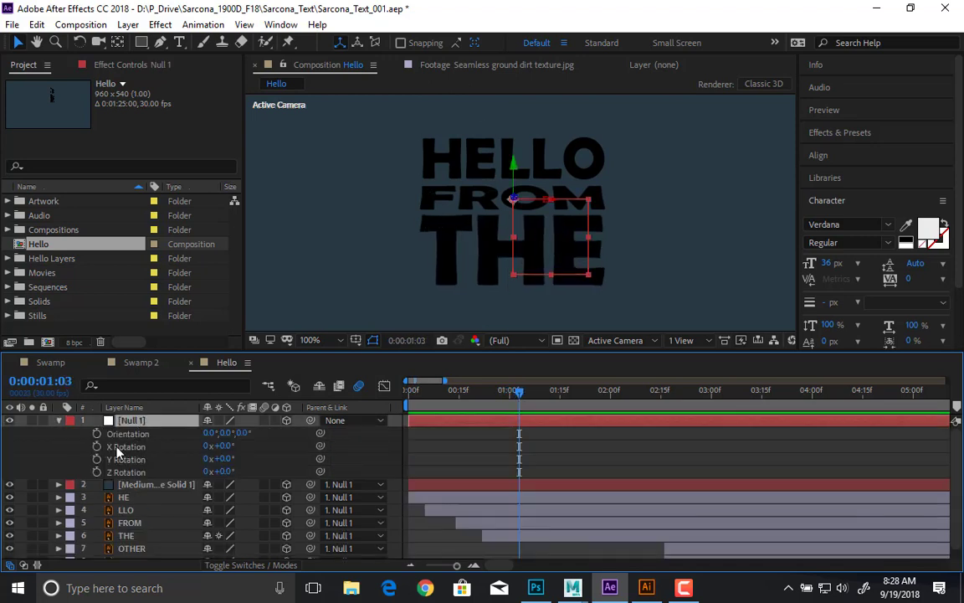
left_click(97, 458)
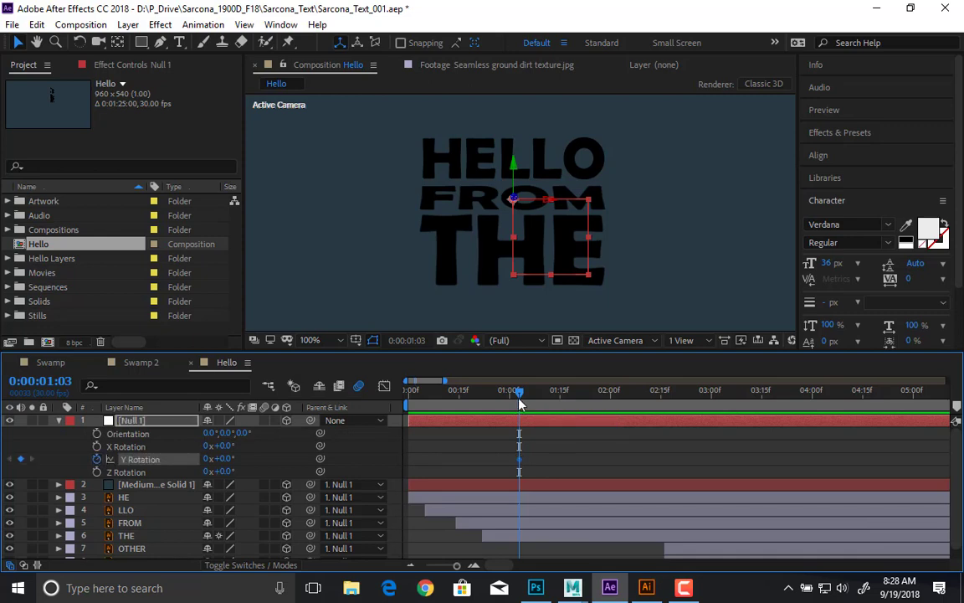
Step: Set Null 1's Y Rotation to 180° at 0:00:01:10
left_click_drag(519, 404, 542, 406)
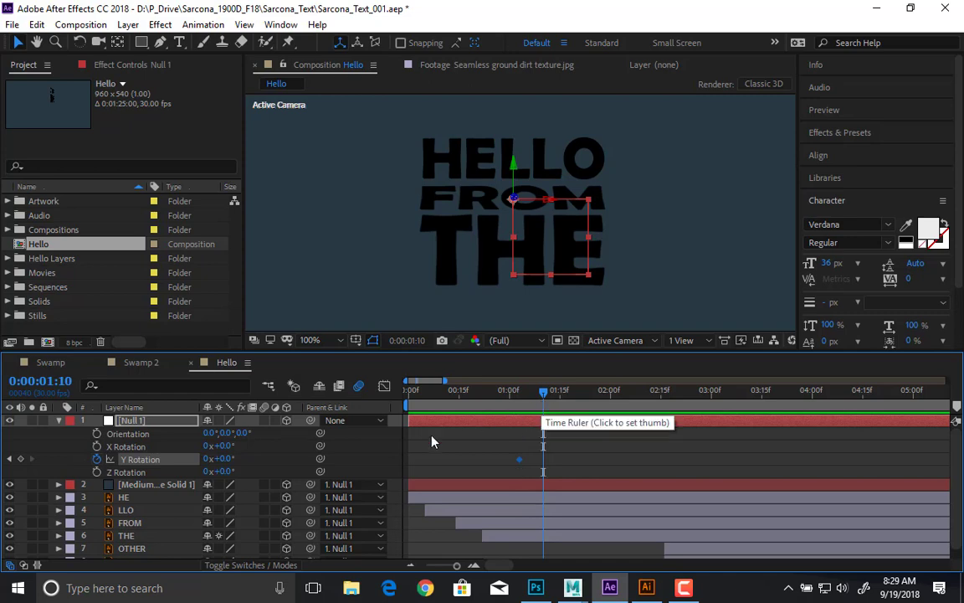
left_click(227, 459)
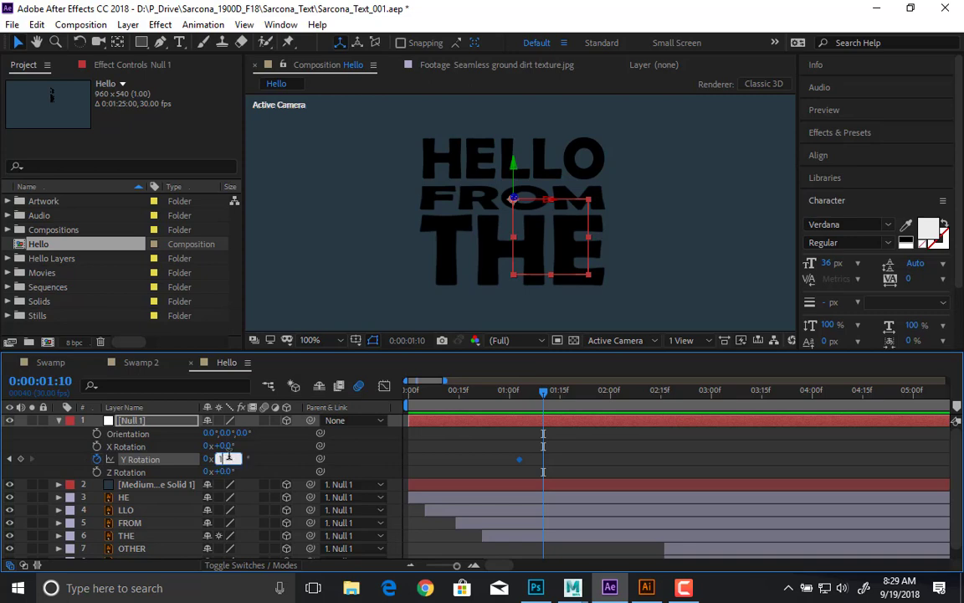
key("Return")
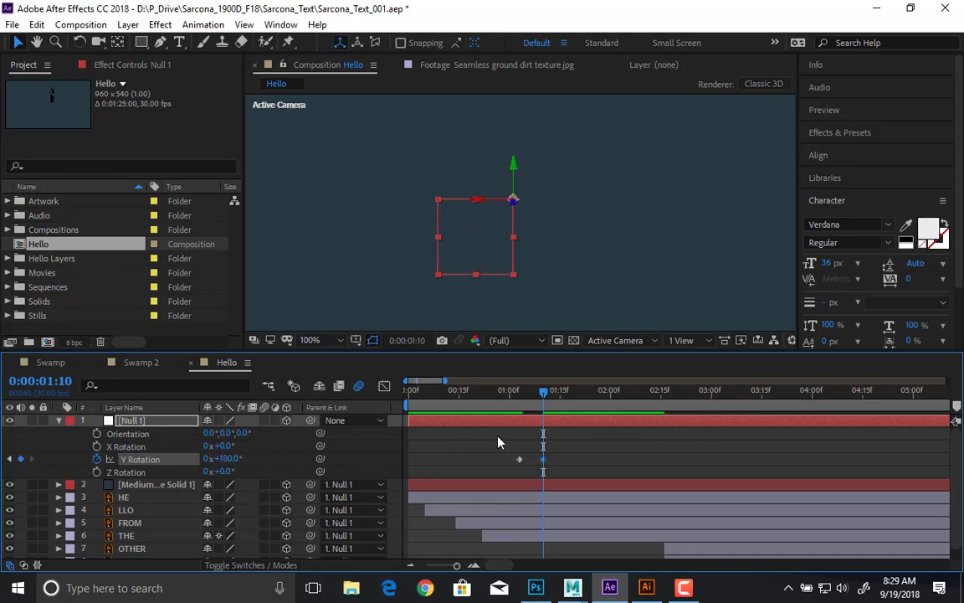
Step: Apply Easy Ease to Null 1's two Y Rotation keyframes and refine their speed curve
right_click(519, 463)
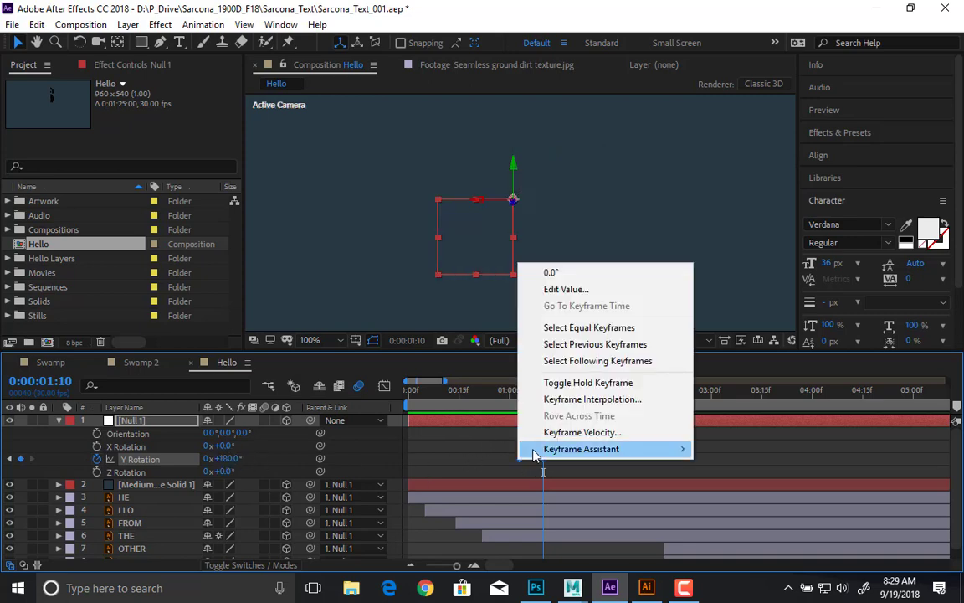
mouse_move(546, 448)
left_click(426, 356)
left_click(383, 386)
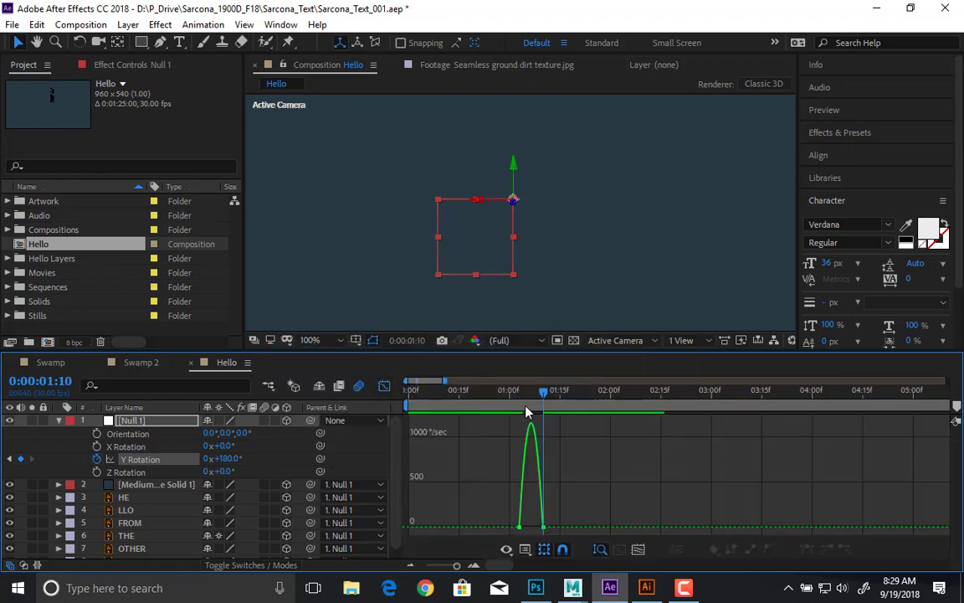
left_click_drag(488, 509, 589, 534)
mouse_move(543, 509)
left_mouse_down()
mouse_move(527, 523)
mouse_move(544, 525)
left_mouse_up()
left_click(385, 387)
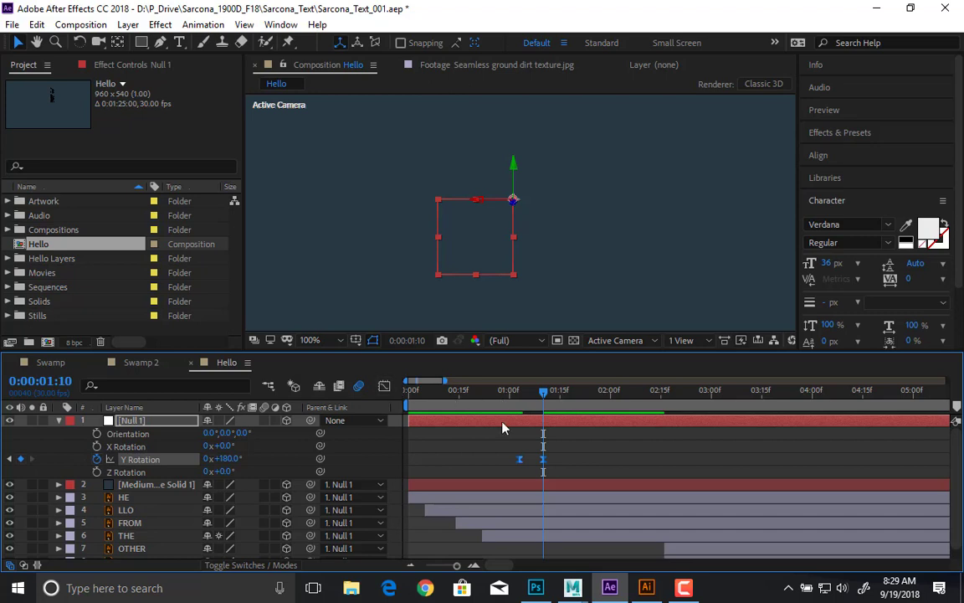
Step: Collapse Null 1's rotation properties and preview the animation from the start
key("r")
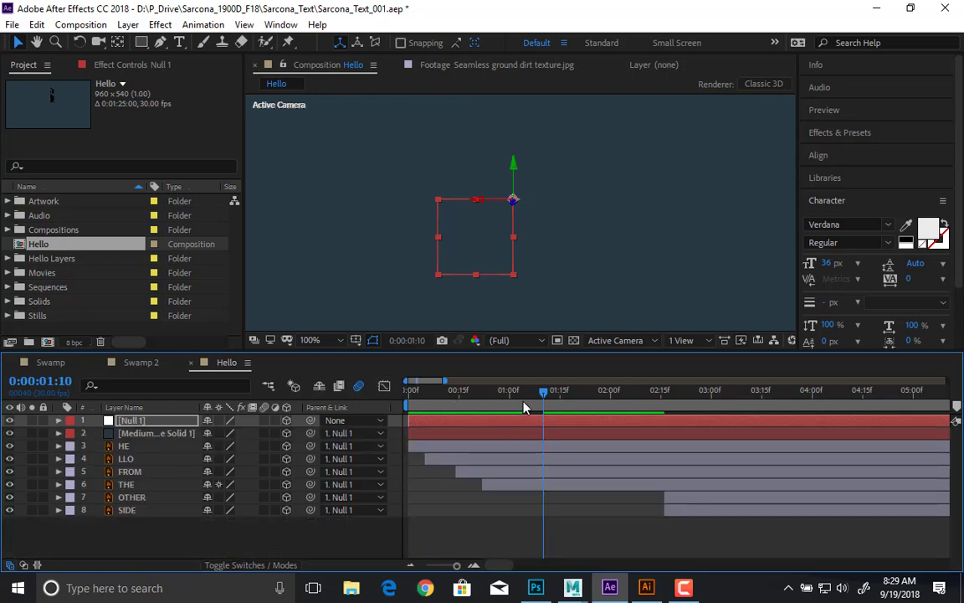
left_click_drag(525, 407, 388, 402)
key("space")
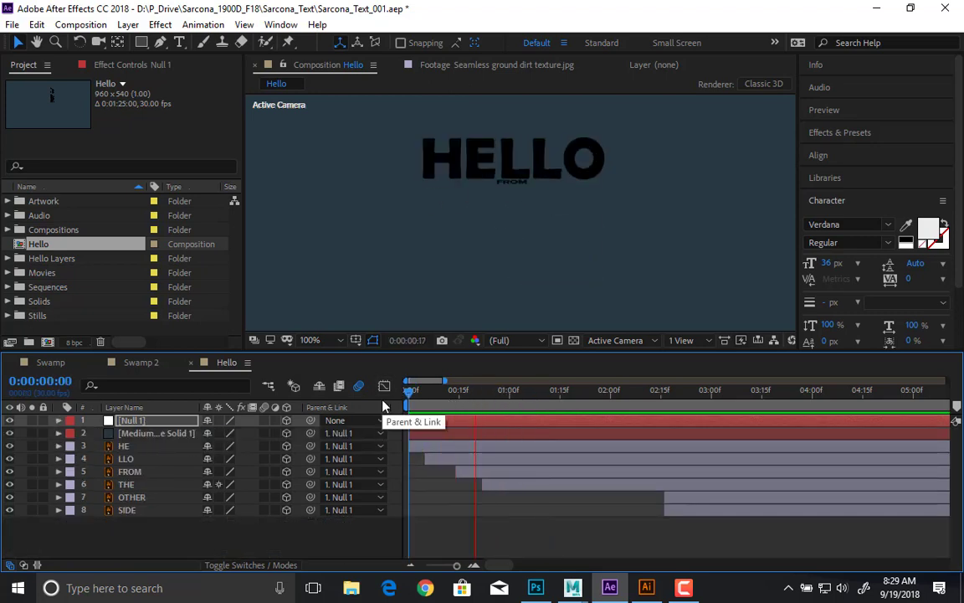
key("space")
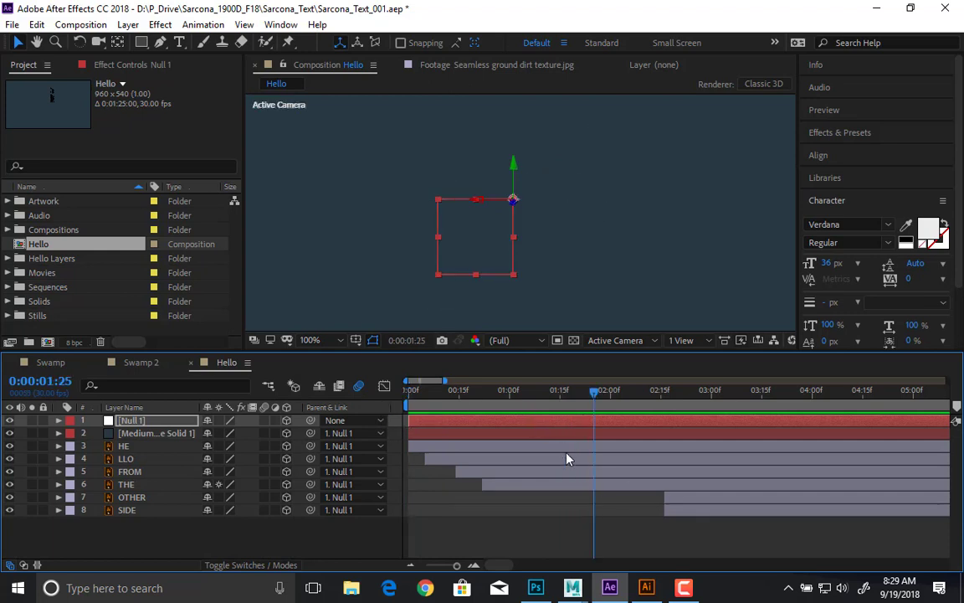
Step: Move the OTHER layer to start at 0:00:01:13 and the SIDE layer to start at about 0:00:01:22
mouse_move(552, 400)
left_mouse_down()
mouse_move(561, 400)
mouse_move(543, 400)
mouse_move(553, 400)
left_mouse_up()
left_click_drag(721, 499, 631, 497)
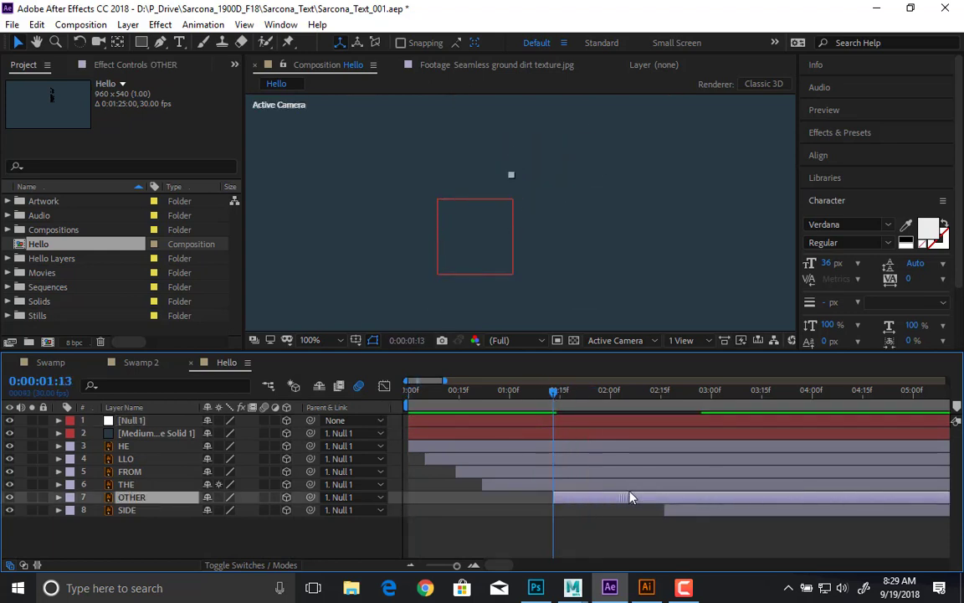
left_click_drag(695, 521, 614, 508)
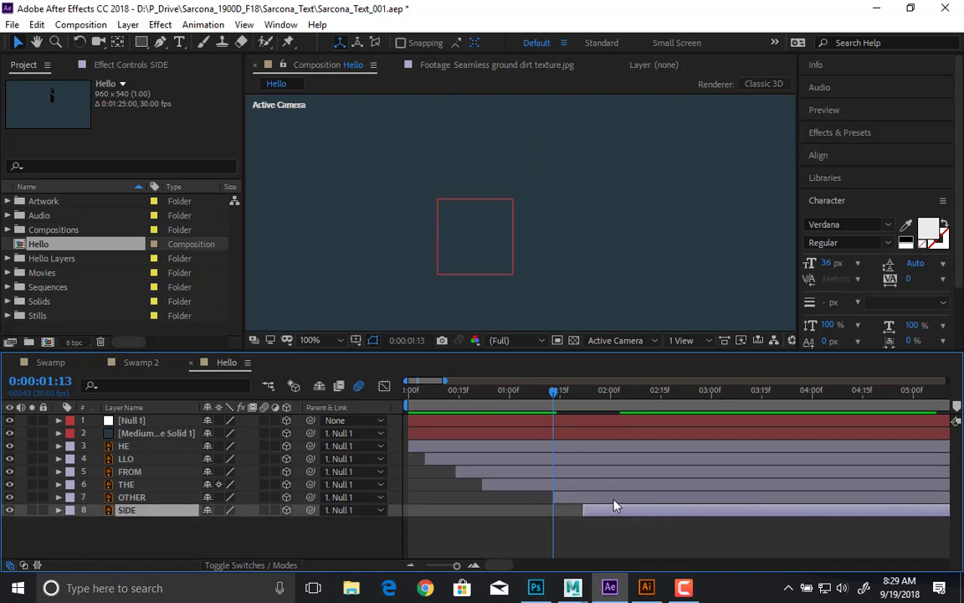
Step: Set the SIDE layer's Scale keyframe at 0:00:02:03 to 169%
left_click(542, 393)
left_click_drag(543, 393, 664, 394)
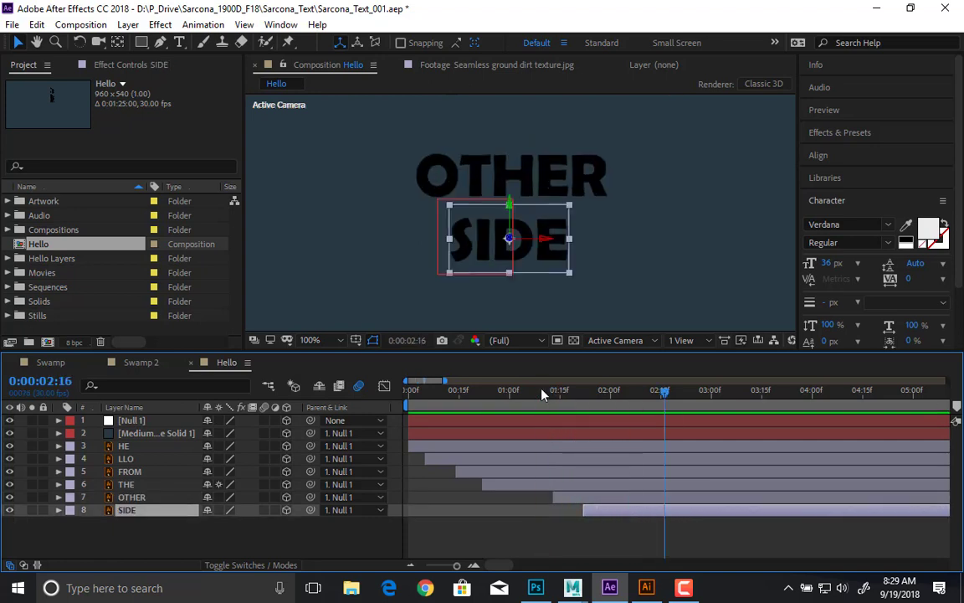
key("s")
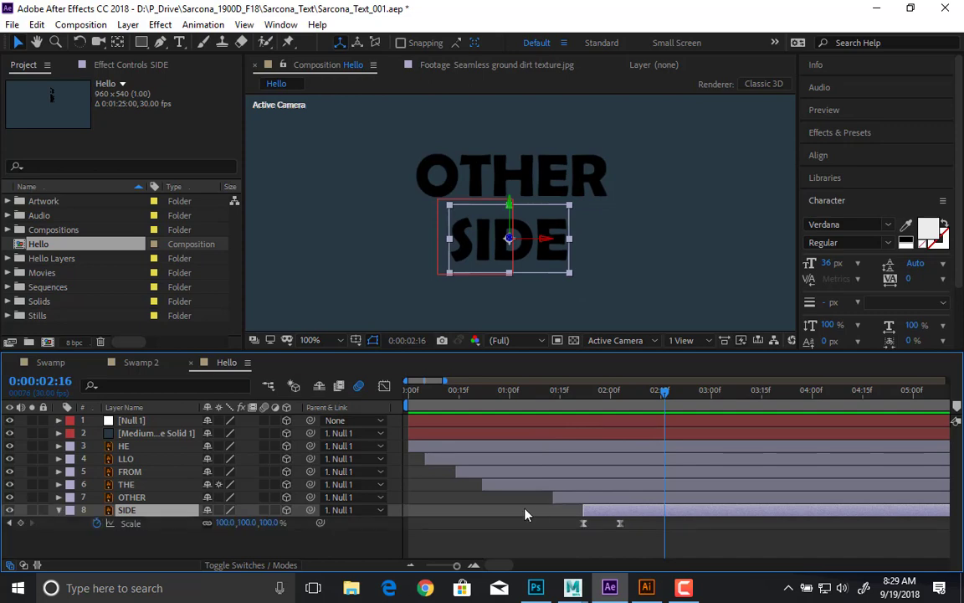
left_click(621, 391)
left_click_drag(262, 527, 320, 528)
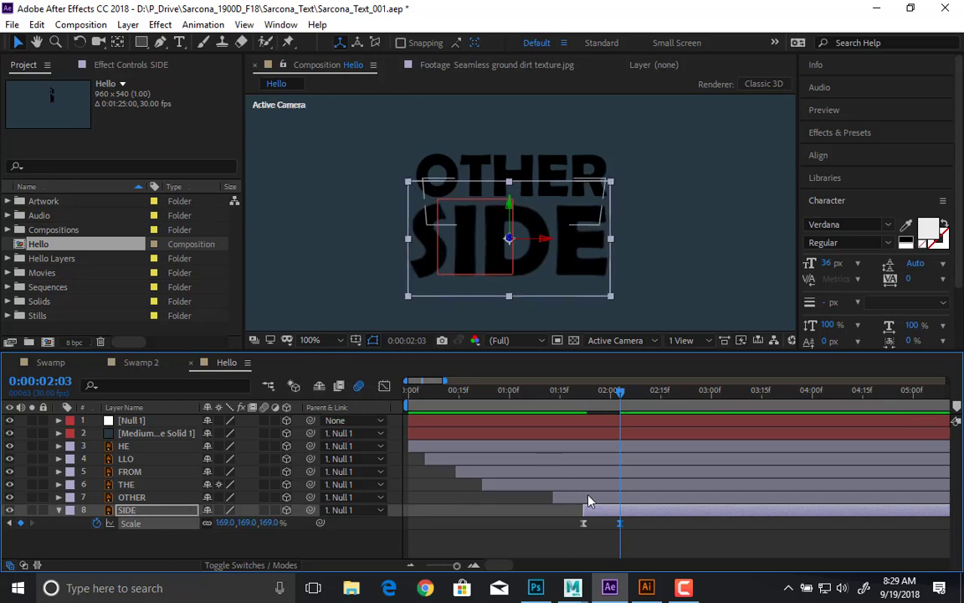
Step: Shift OTHER earlier to about 0:00:01:08 and SIDE to about 0:00:01:18, and preview the animation from the start
left_click_drag(585, 501, 616, 513)
left_click(624, 510)
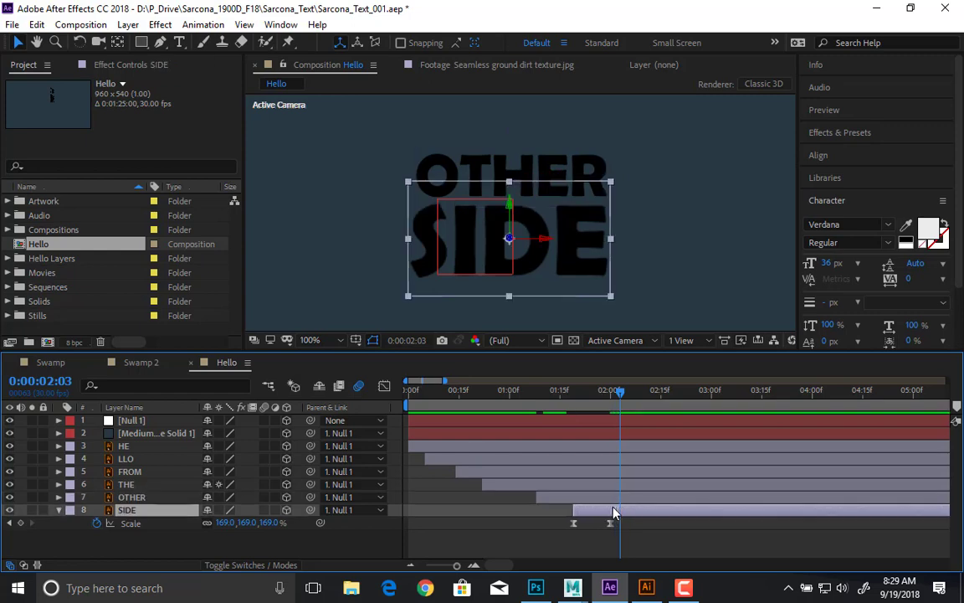
left_click_drag(489, 396, 361, 409)
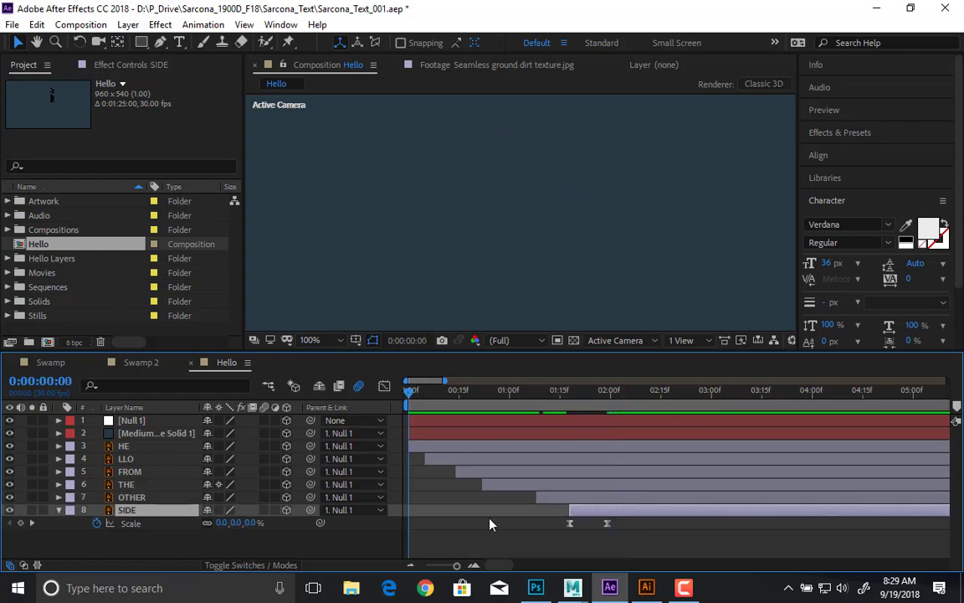
key("space")
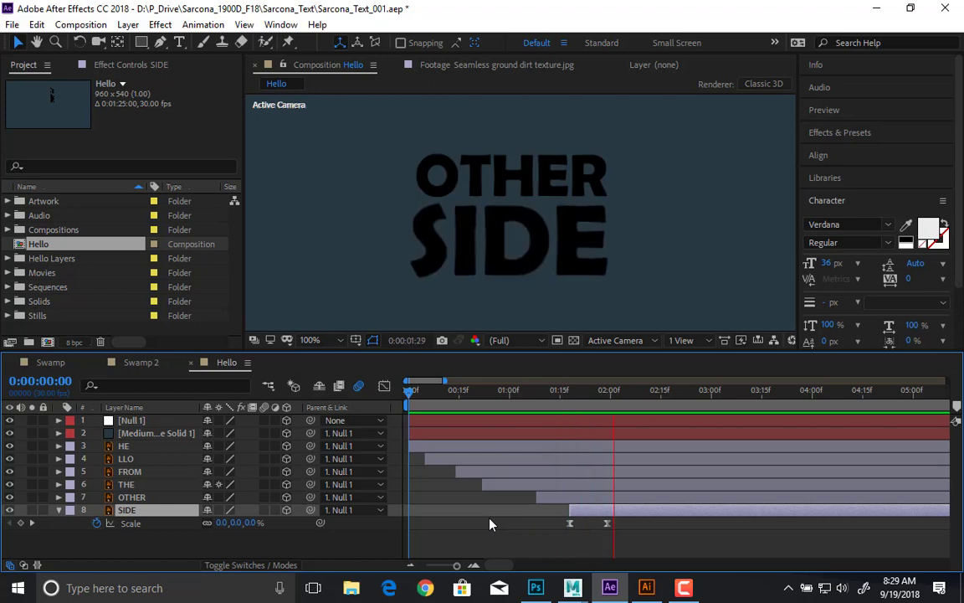
key("space")
Step: Delay the SIDE layer to start at about 0:00:02:00 and preview the animation from the start
left_click_drag(614, 516, 648, 516)
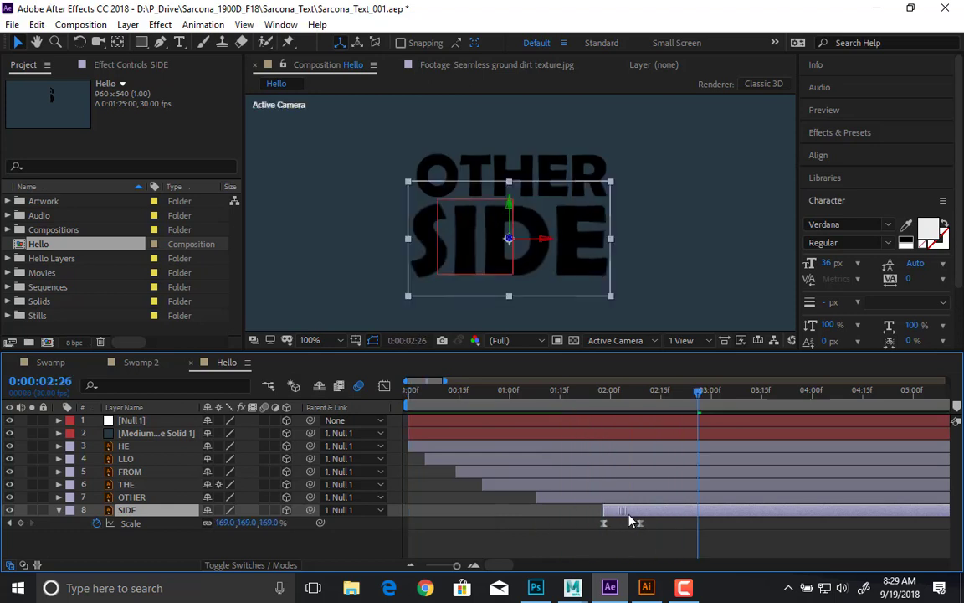
key("Home")
key("space")
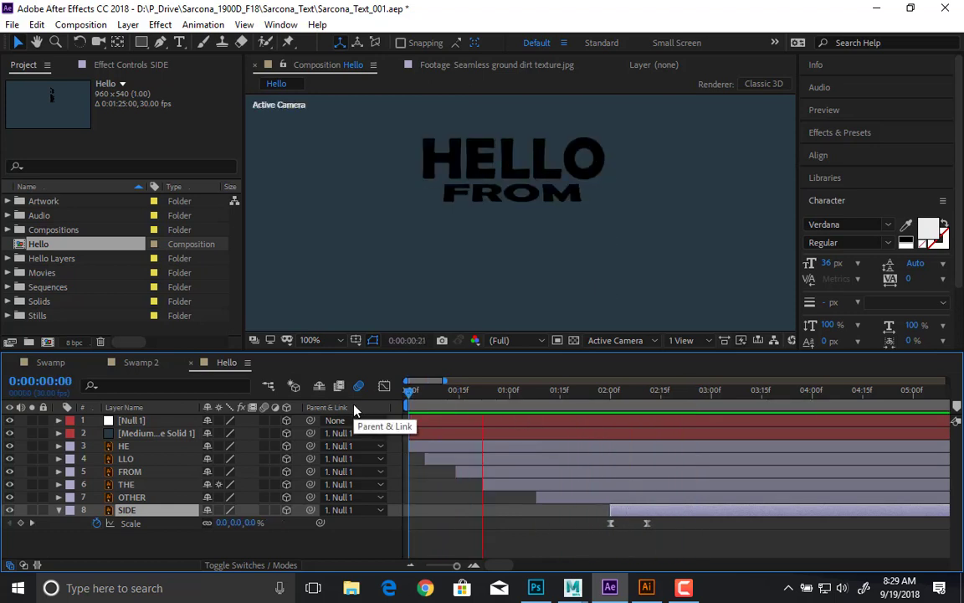
key("space")
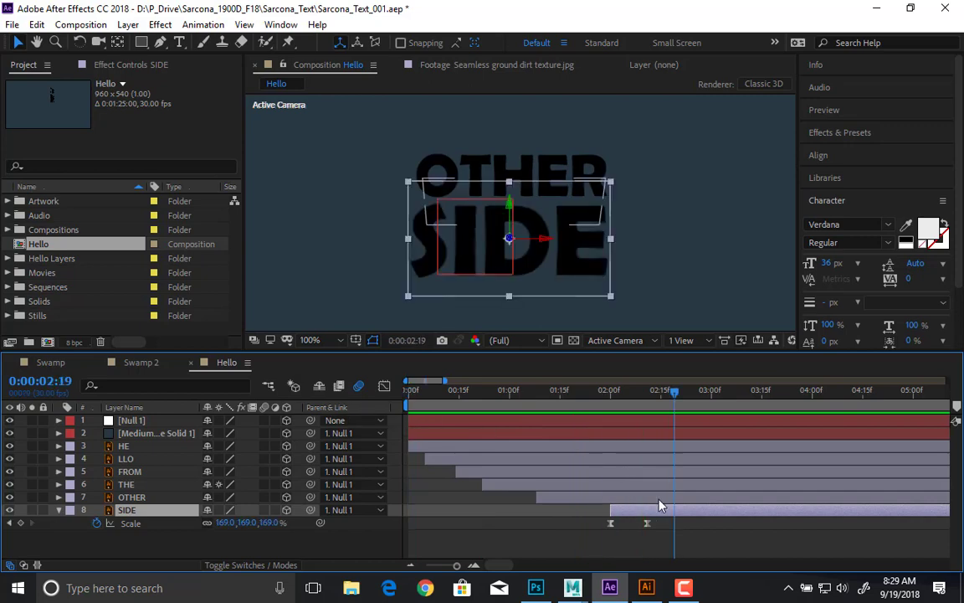
Step: Move the SIDE layer to start at about 0:00:01:25 and replay the animation from the start
left_click_drag(659, 512, 643, 514)
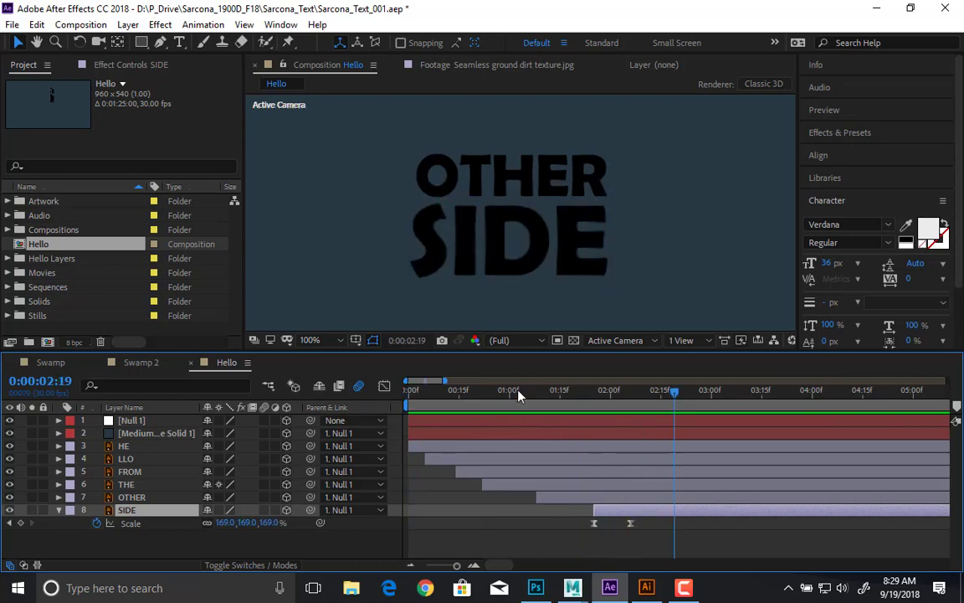
key("Home")
key("space")
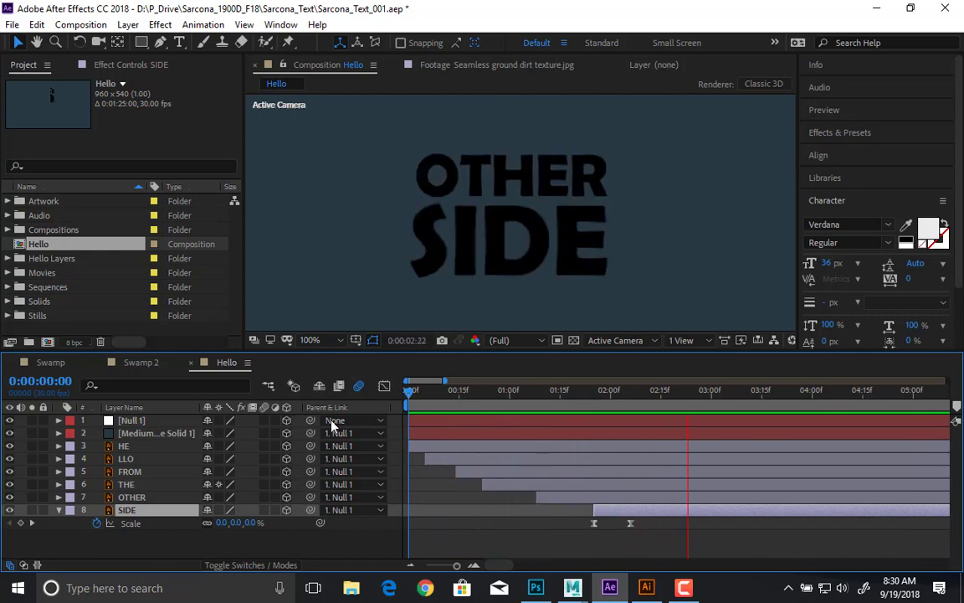
key("space")
Step: Enable continuous rasterization on the word layers and motion blur on all layers, and preview from the start
left_click_drag(510, 390, 667, 449)
key("ctrl+a")
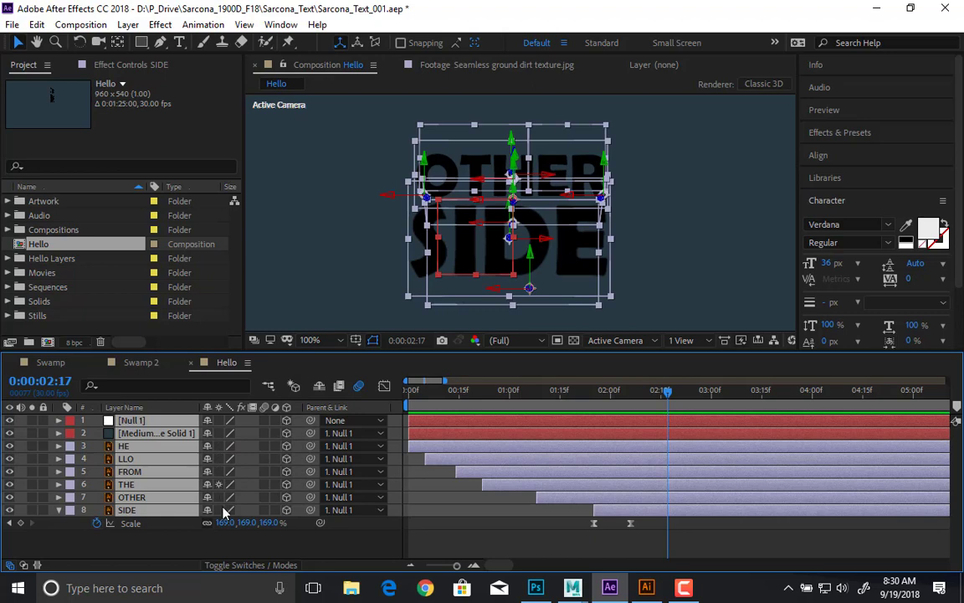
left_click_drag(221, 500, 260, 523)
key("Home")
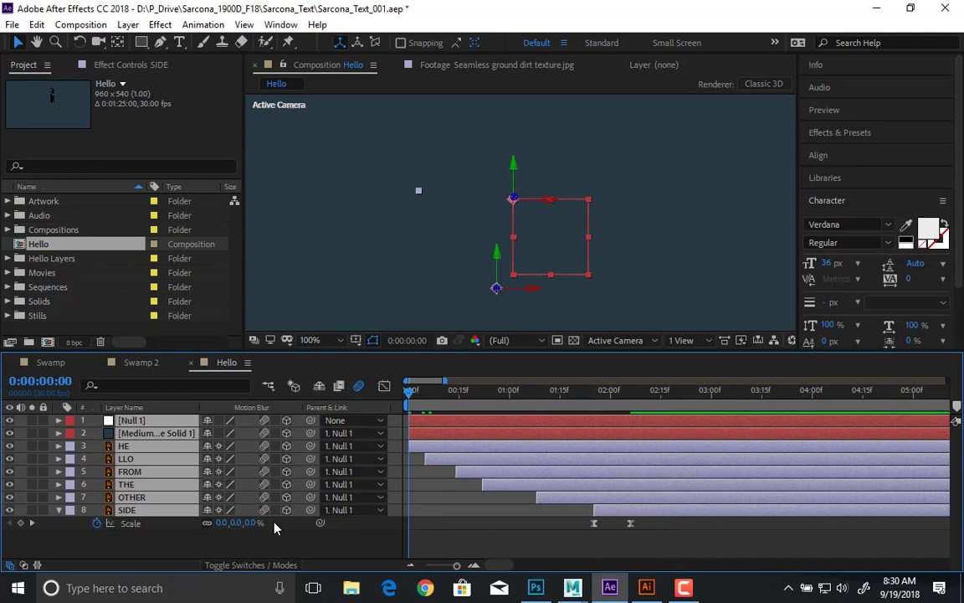
left_click(419, 540)
key("space")
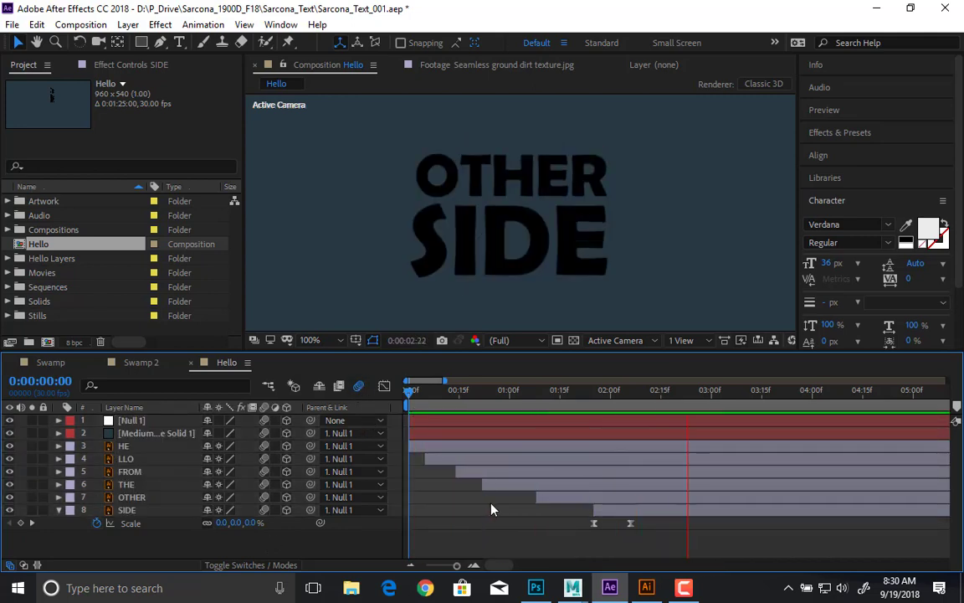
Step: Duplicate the OTHER layer and mask the copy with a rectangle around the letters THER
left_click_drag(502, 394, 654, 395)
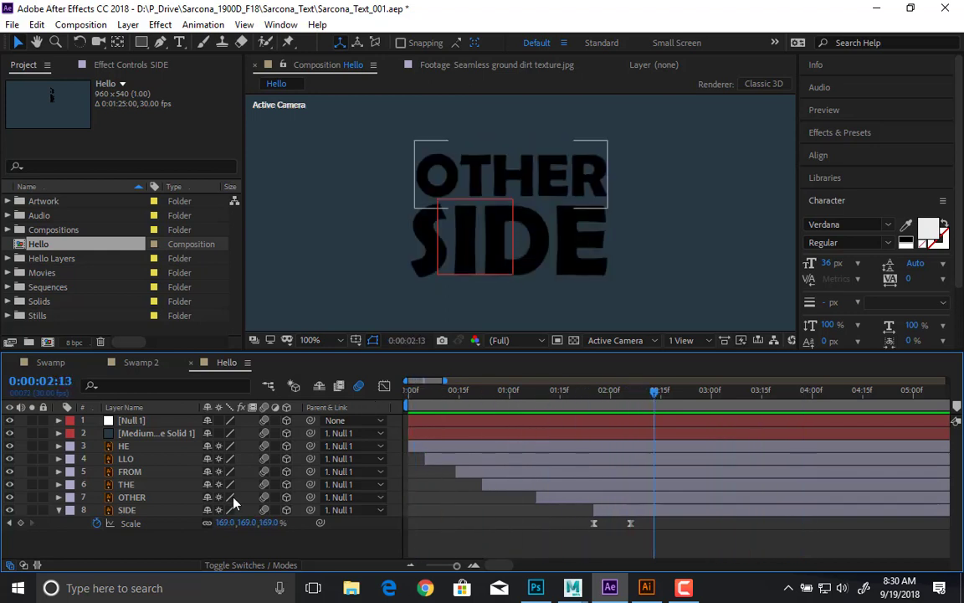
left_click(147, 499)
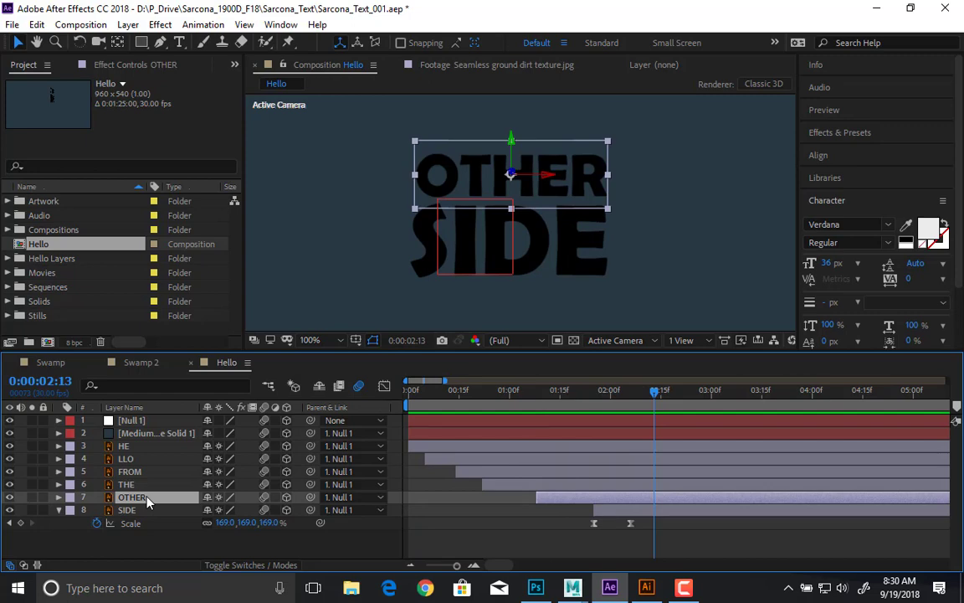
key("ctrl+d")
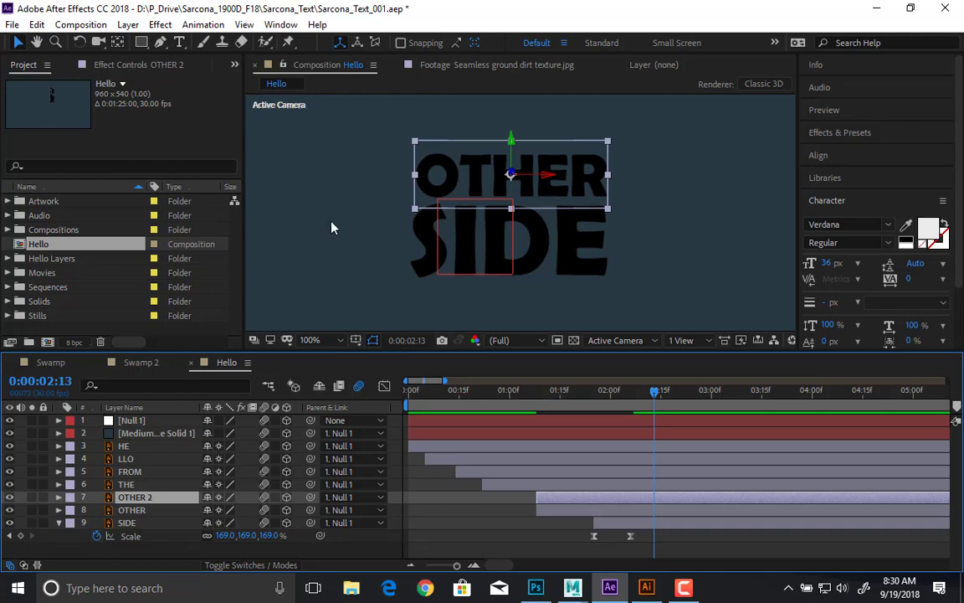
left_click(142, 42)
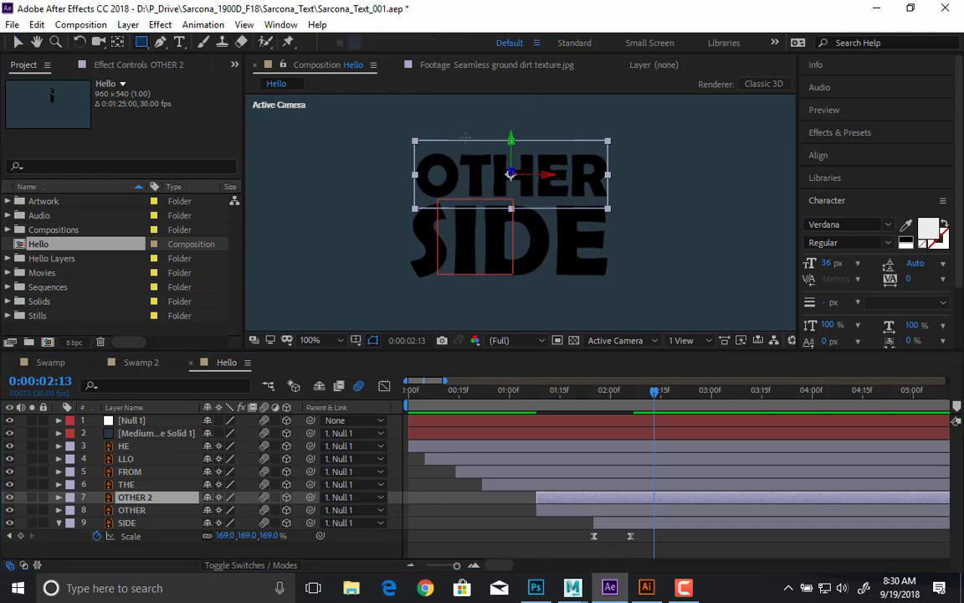
left_click_drag(461, 138, 619, 209)
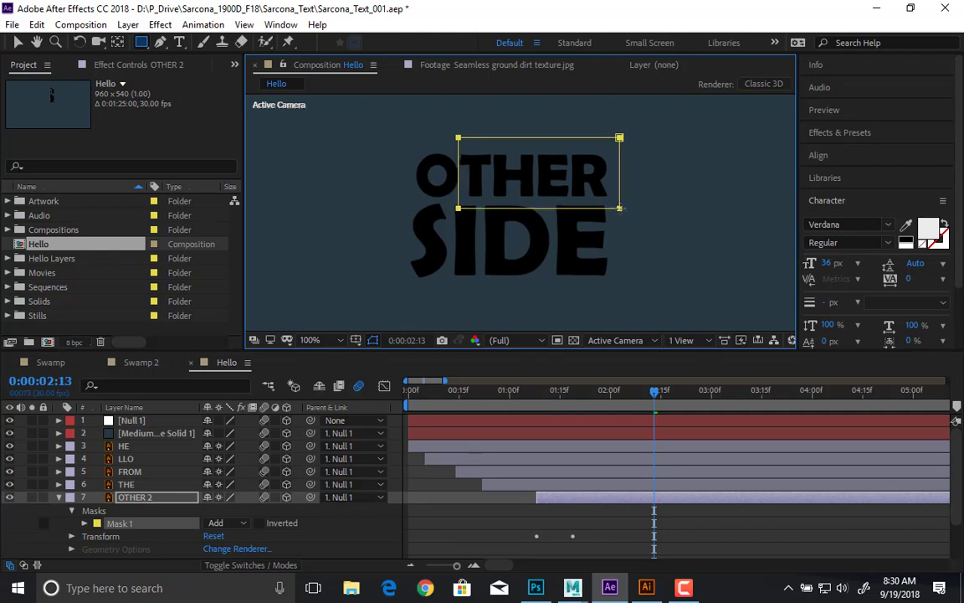
scroll(475, 144, "up", 1)
key("space")
left_click_drag(463, 141, 480, 159)
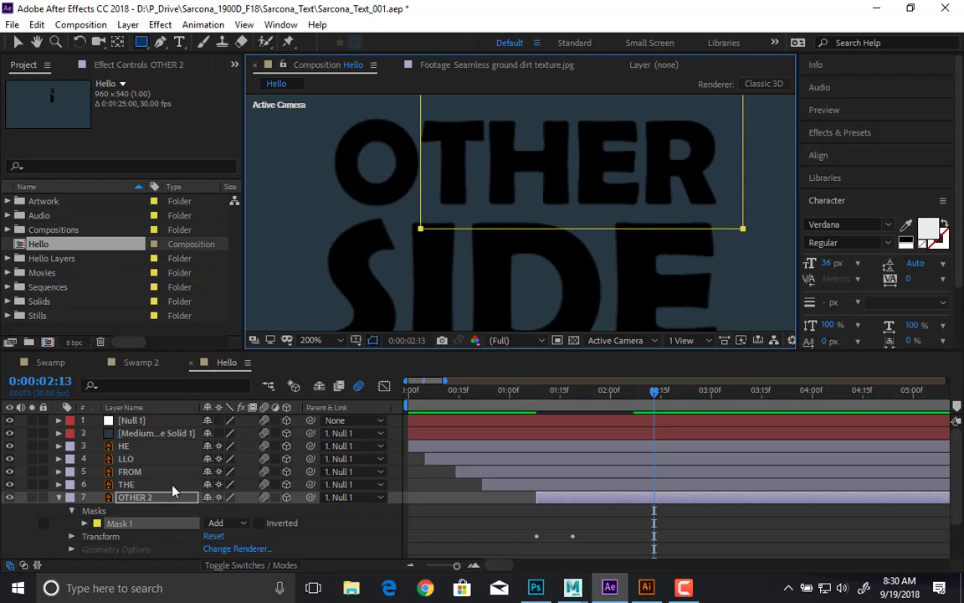
Step: Mask the original OTHER layer with a rectangle around the letter O
left_click(137, 500)
key("s")
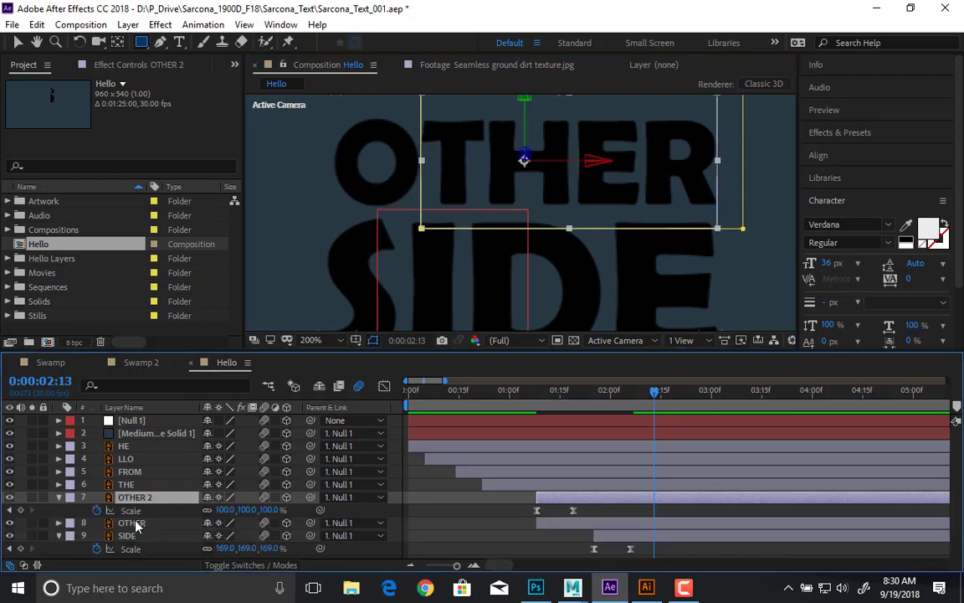
left_click(136, 525)
key("space")
left_click_drag(407, 242, 450, 305)
left_click_drag(344, 162, 463, 272)
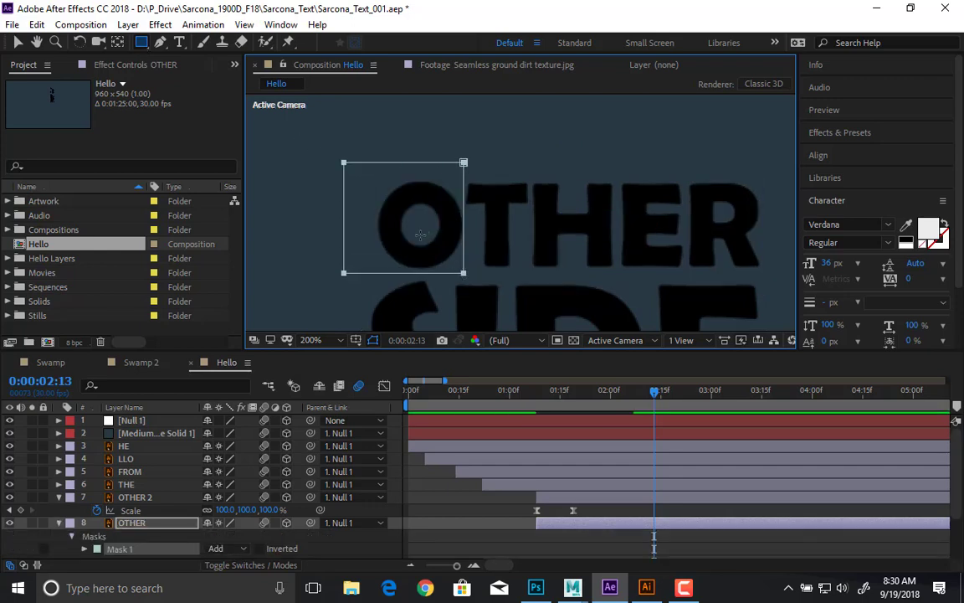
Step: Collapse the open properties of the OTHER, OTHER 2 and SIDE layers and clear the layer selection
key("s")
key("s")
left_click(152, 499)
key("s")
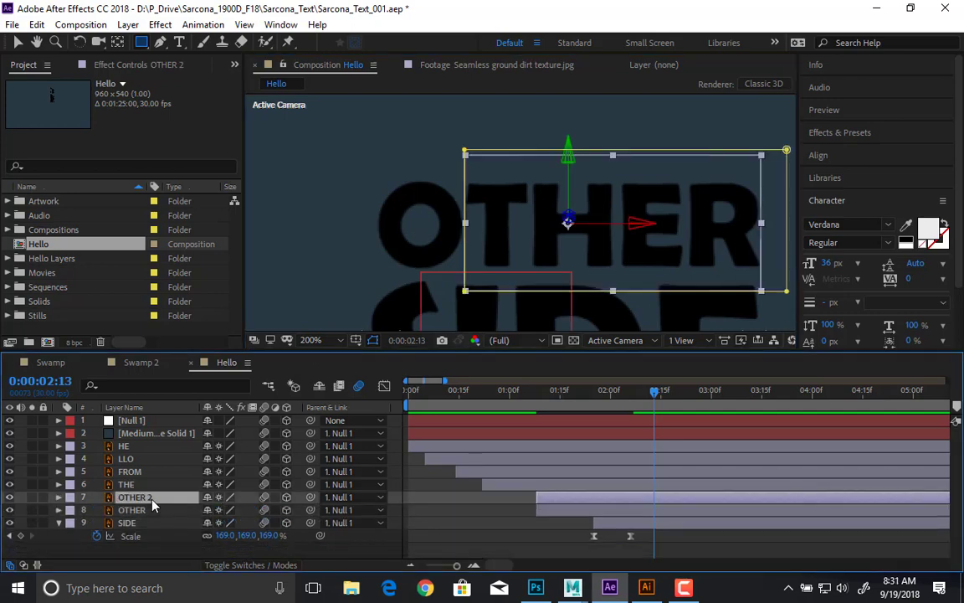
left_click(150, 522)
key("s")
left_click(202, 553)
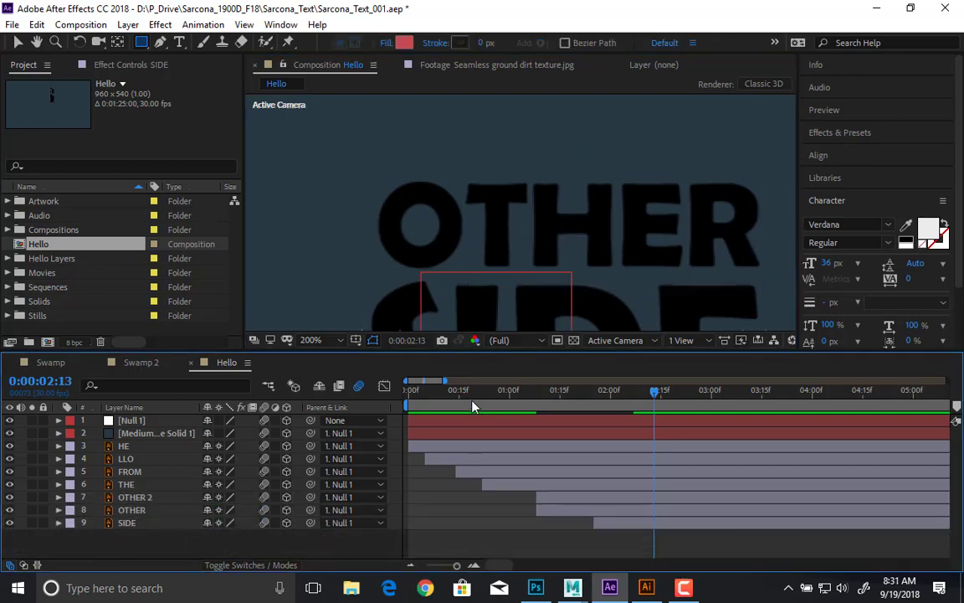
Step: Move the OTHER 2 layer directly beneath the OTHER layer in the stacking order
key("Home")
key("comma")
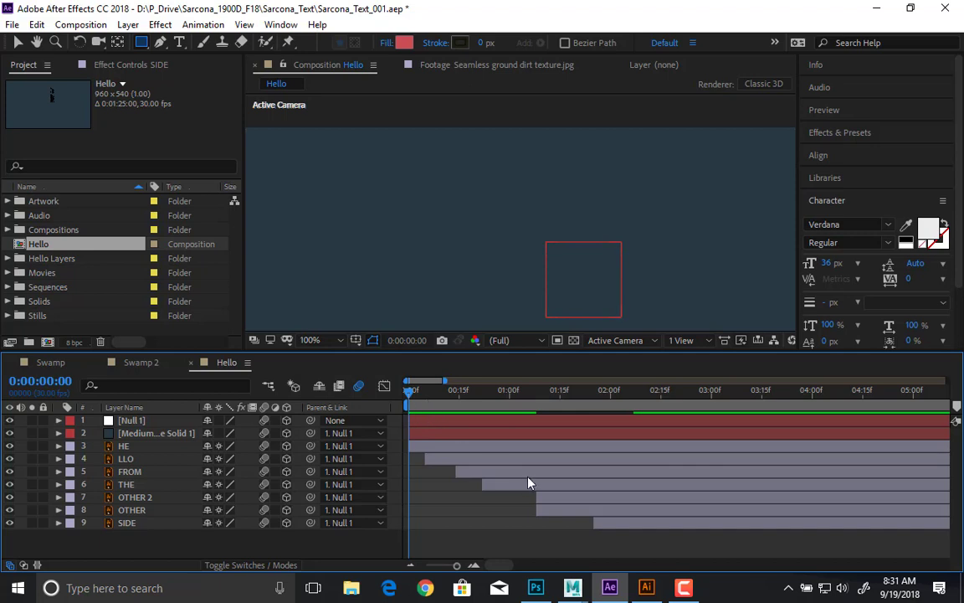
left_click_drag(446, 399, 584, 412)
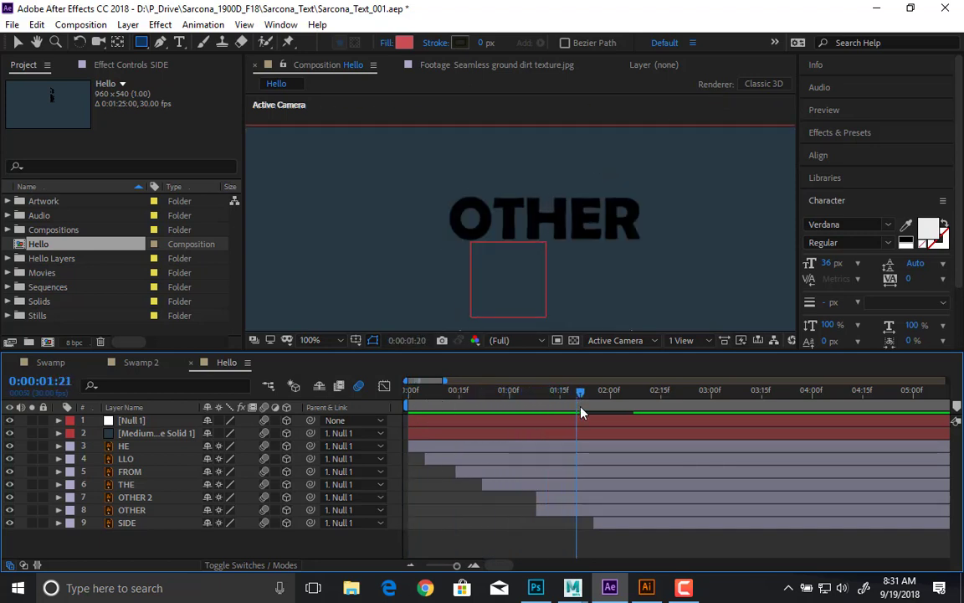
left_click(164, 510)
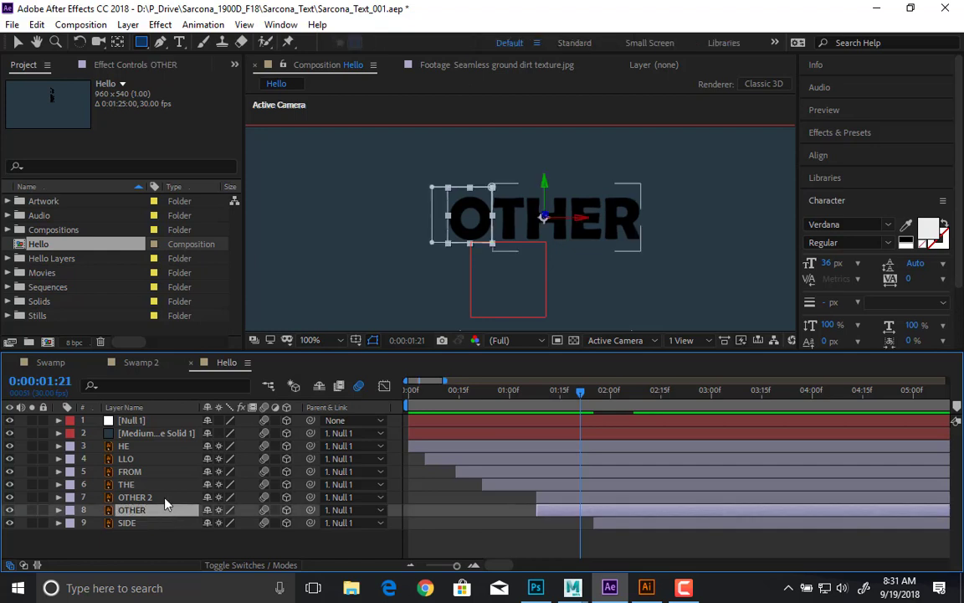
left_click_drag(159, 497, 147, 516)
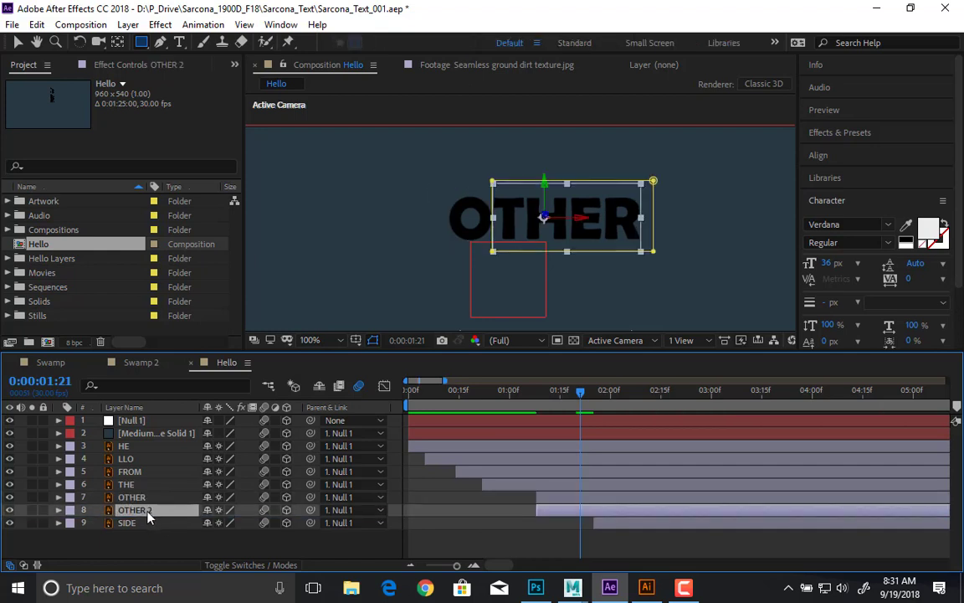
Step: Rename the OTHER 2 layer as THER and the original OTHER layer as O
key("Return")
type("ther")
left_click(134, 497)
key("Return")
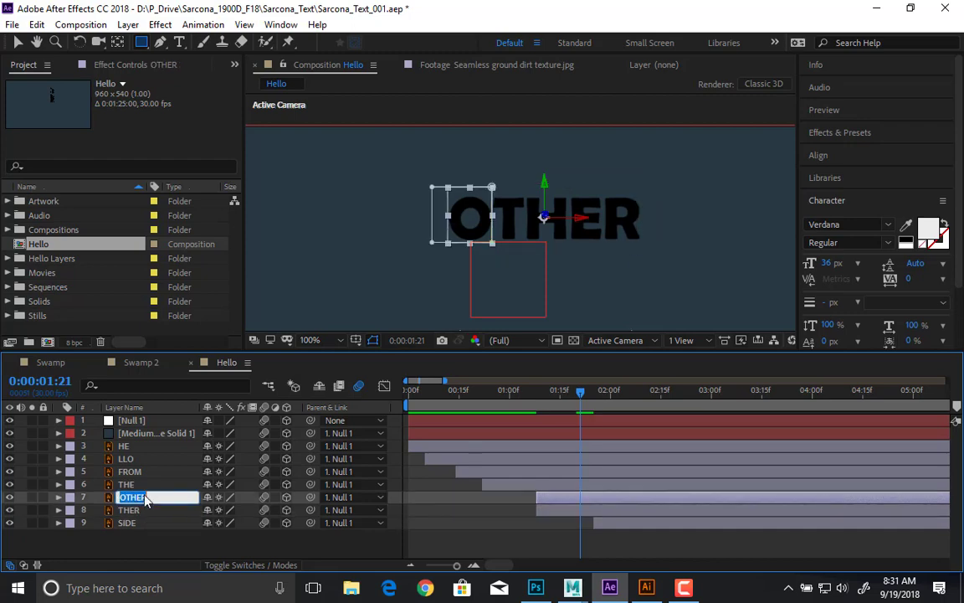
type("Ov")
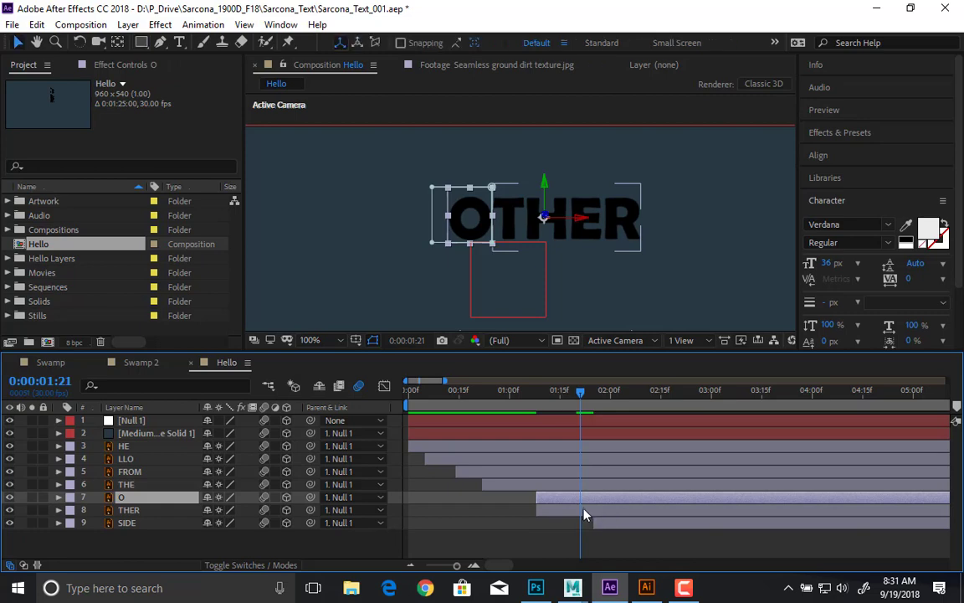
Step: Shift the THER layer a few frames later than the O layer and preview the whole animation from the start
left_click_drag(585, 508, 596, 510)
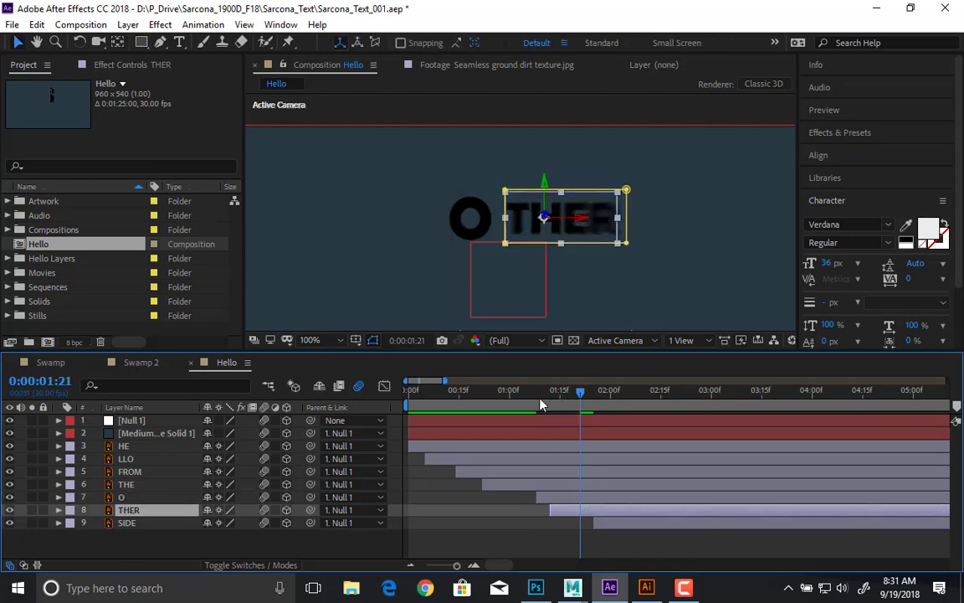
left_click_drag(540, 397, 399, 414)
key("space")
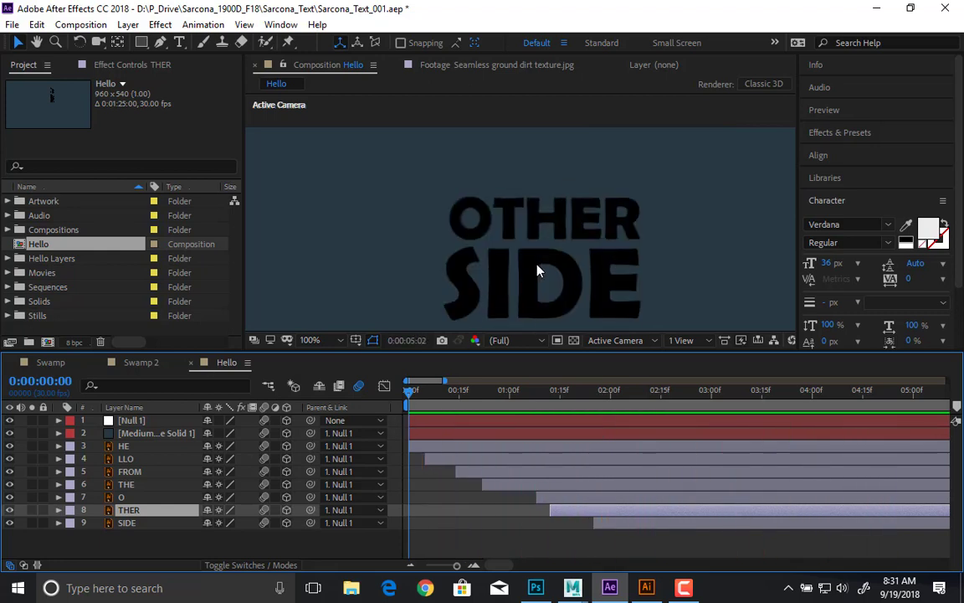
key("space")
key("comma")
left_click(622, 272)
left_click_drag(621, 271, 604, 200)
key("space")
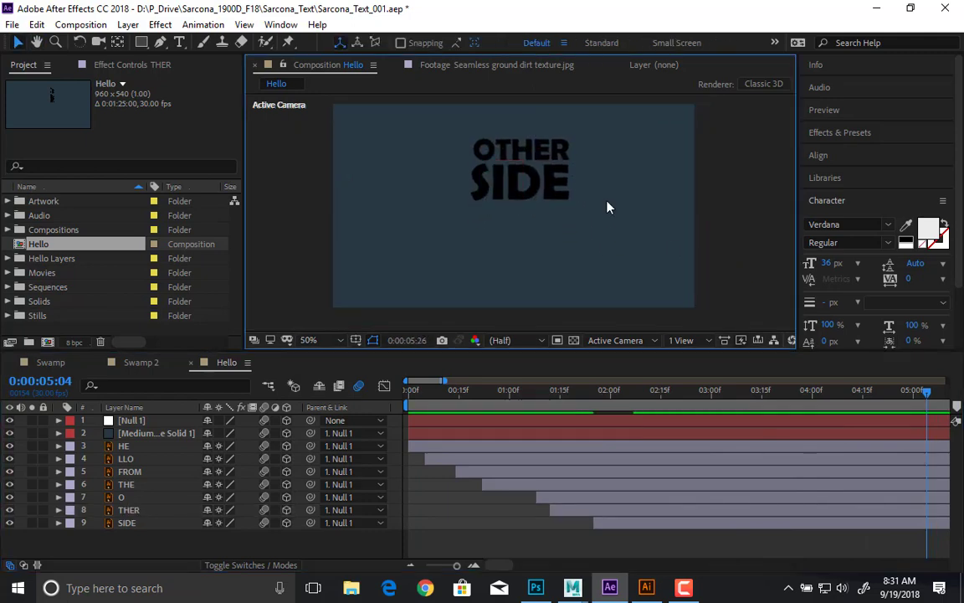
Step: Scale Null 1 up to 187% and position it at 482, 237, 0 so the words HELLO FROM THE fill the frame
left_click_drag(509, 393, 335, 452)
left_click_drag(446, 568, 381, 565)
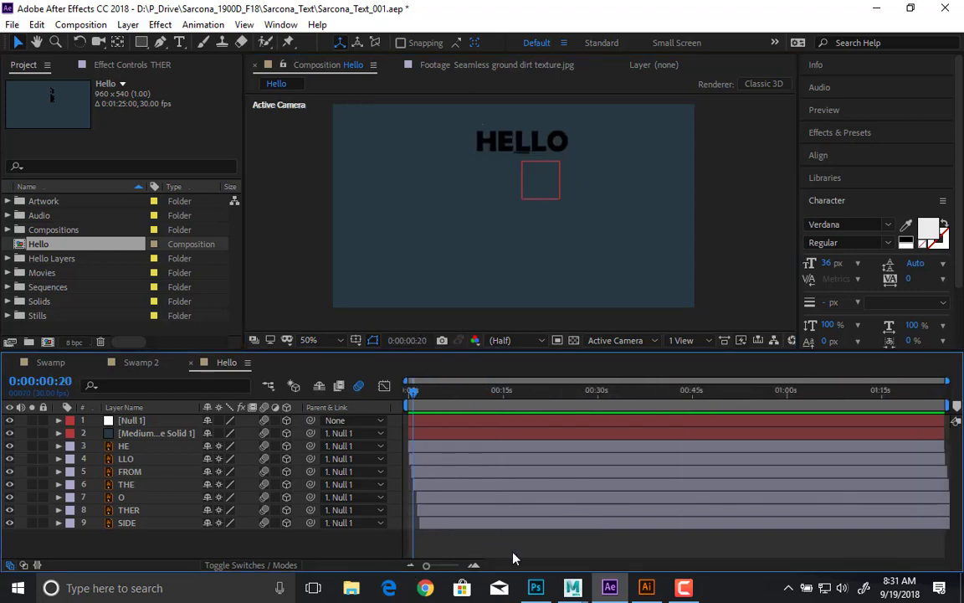
mouse_move(415, 400)
left_mouse_down()
mouse_move(441, 406)
mouse_move(417, 404)
left_mouse_up()
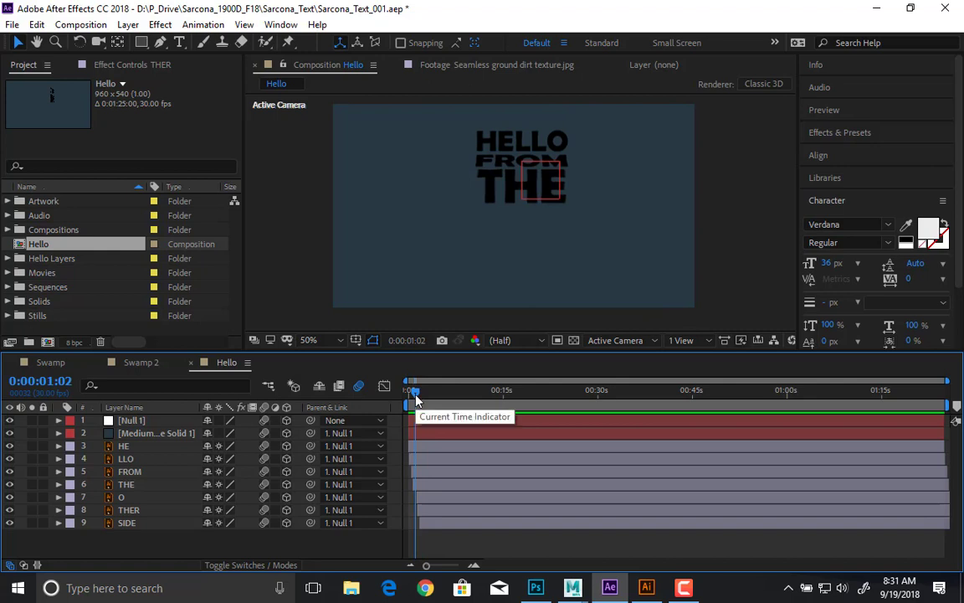
left_click(136, 424)
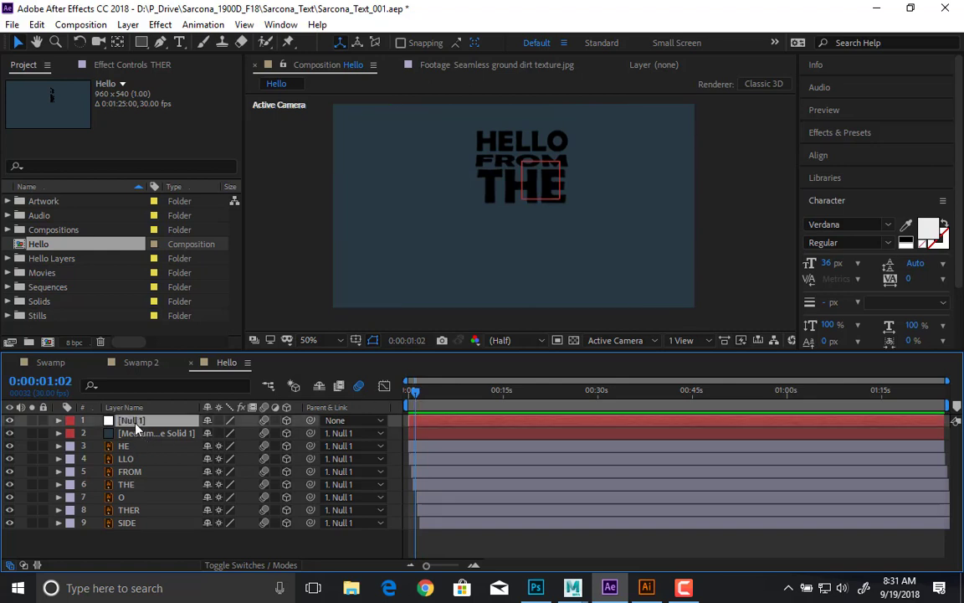
key("p")
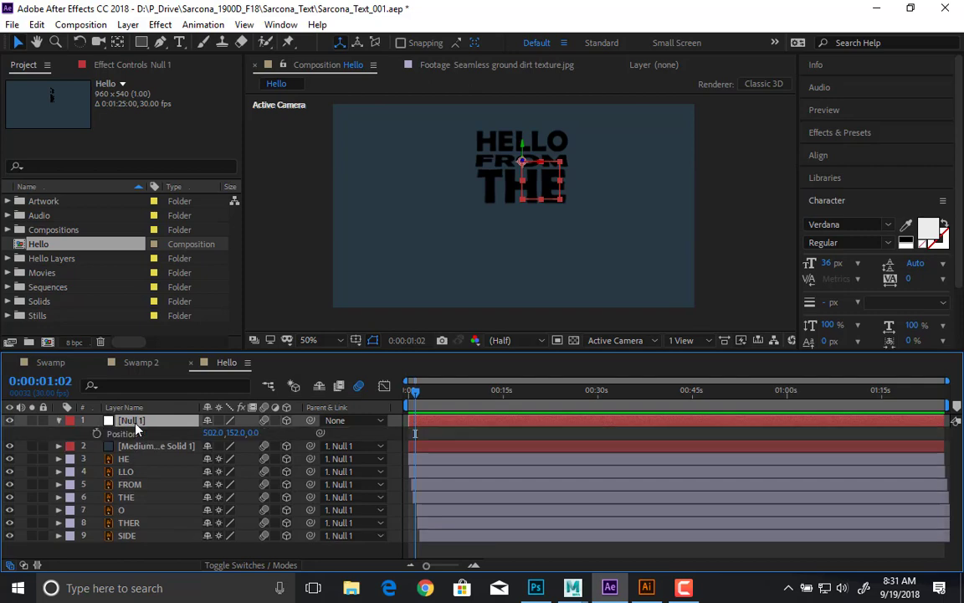
left_click_drag(234, 433, 312, 433)
left_click_drag(215, 434, 293, 441)
key("s")
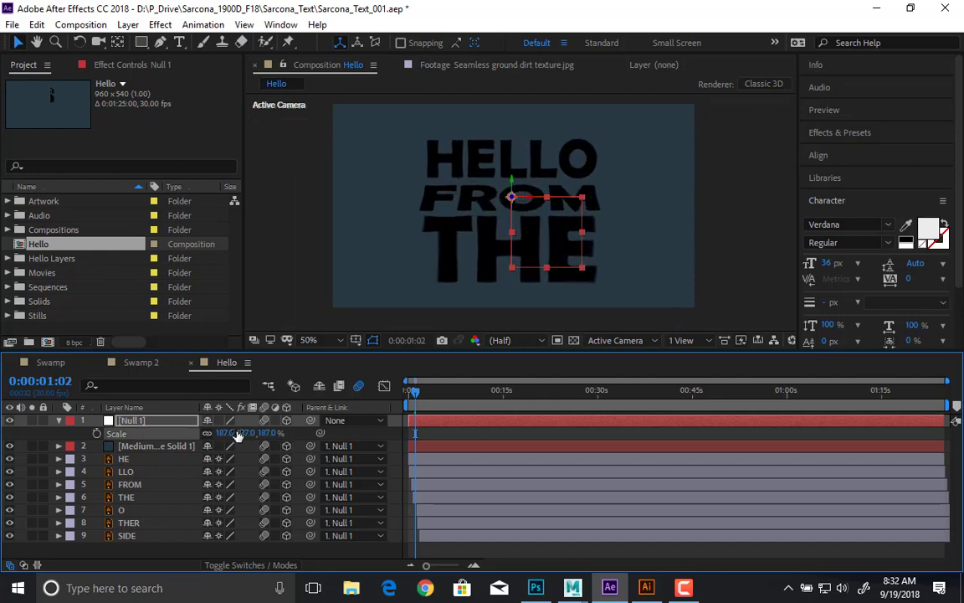
key("p")
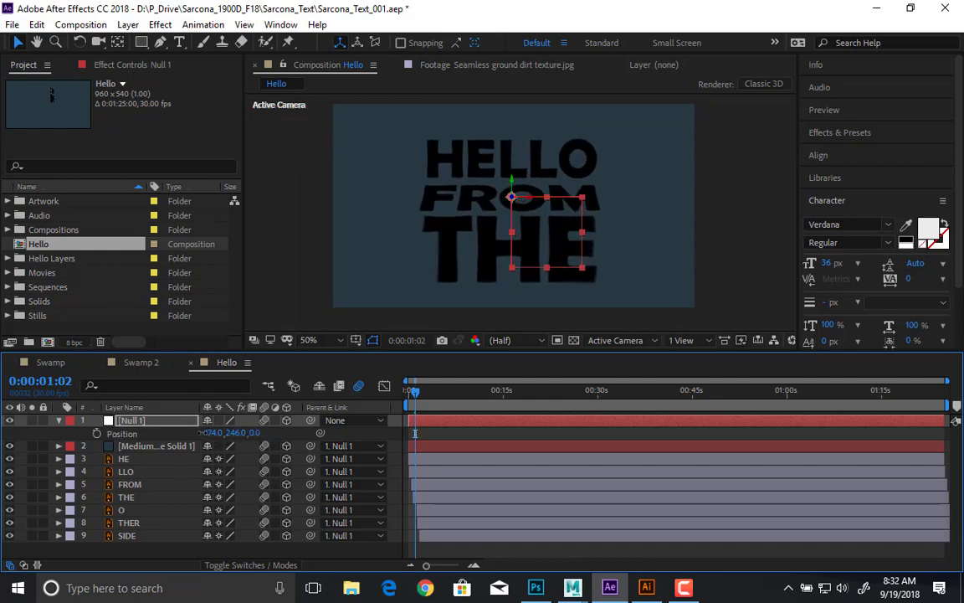
left_click_drag(219, 437, 222, 431)
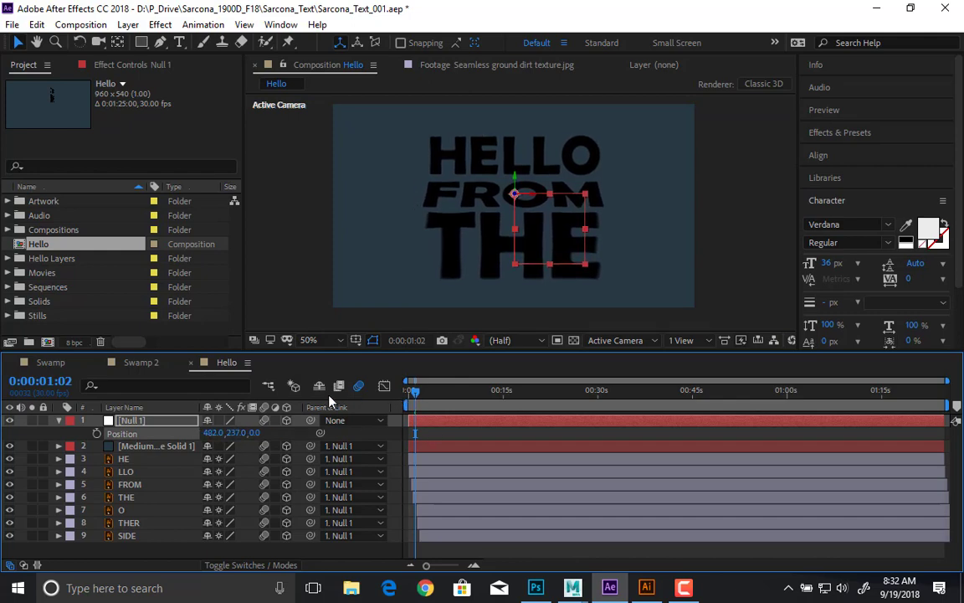
Step: Preview the enlarged text animation and check which keyframed properties each layer has
key("space")
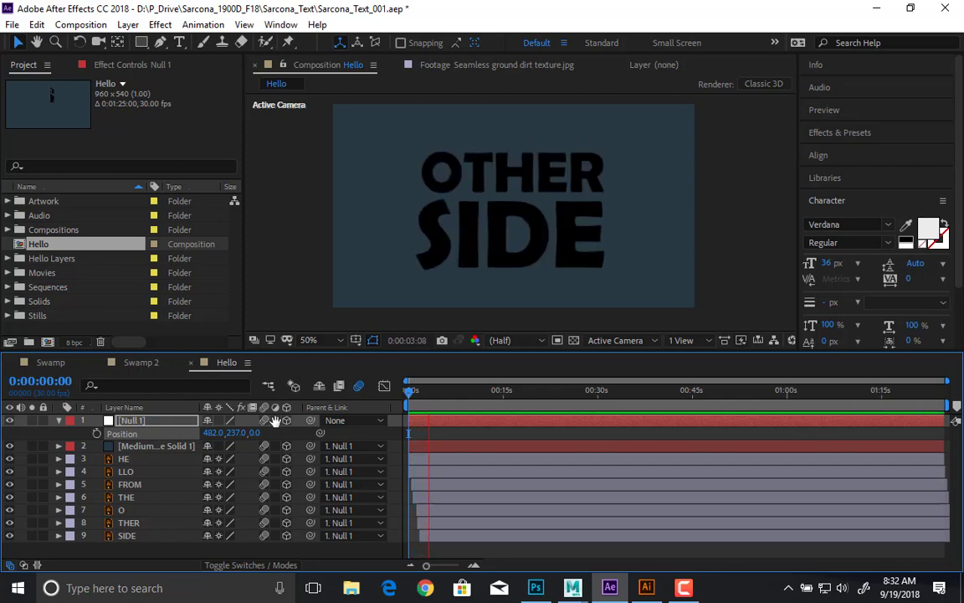
key("space")
key("ctrl+a")
key("u")
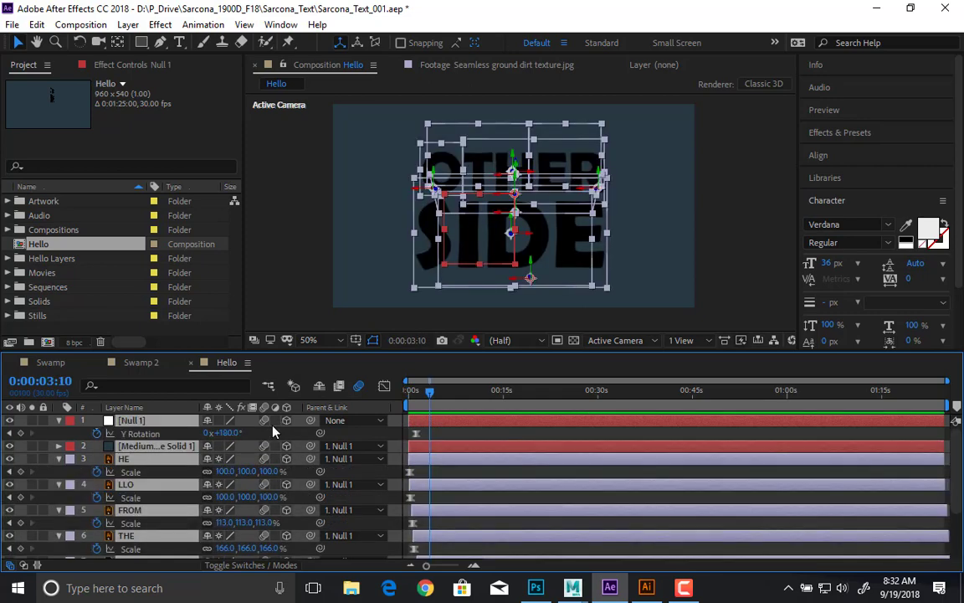
key("u")
left_click(246, 549)
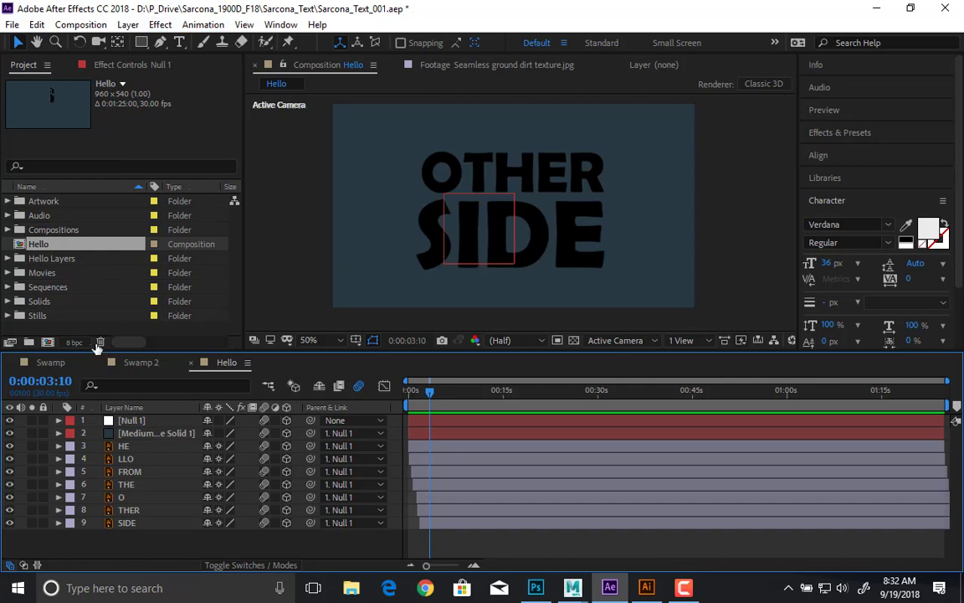
Step: Create a new composition from the Hello composition and duplicate its Hello layer, viewing the frame at 0:00:01:02
left_click_drag(39, 245, 47, 340)
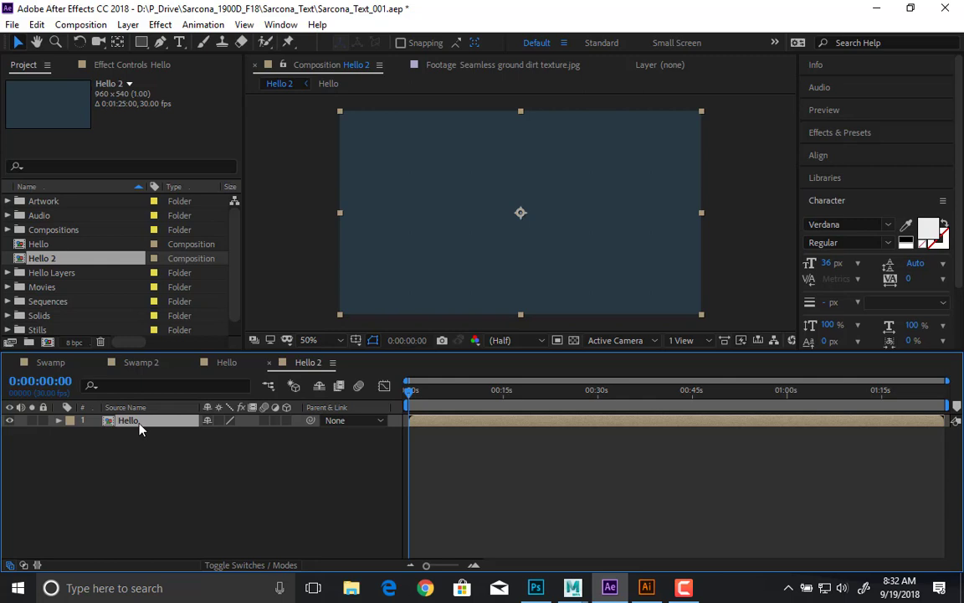
key("ctrl+d")
mouse_move(409, 391)
left_mouse_down()
mouse_move(433, 405)
mouse_move(407, 398)
mouse_move(417, 404)
left_mouse_up()
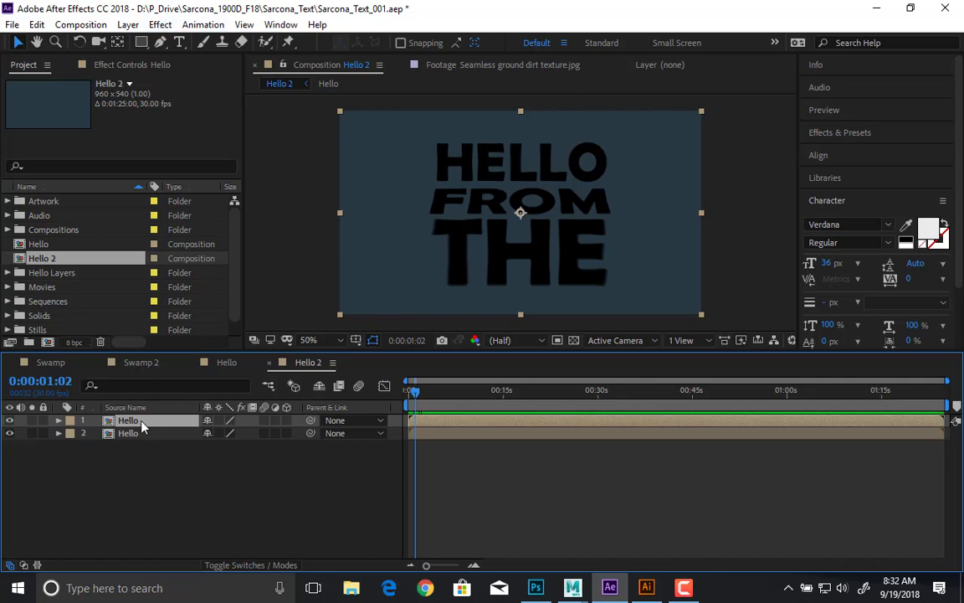
left_click(48, 257)
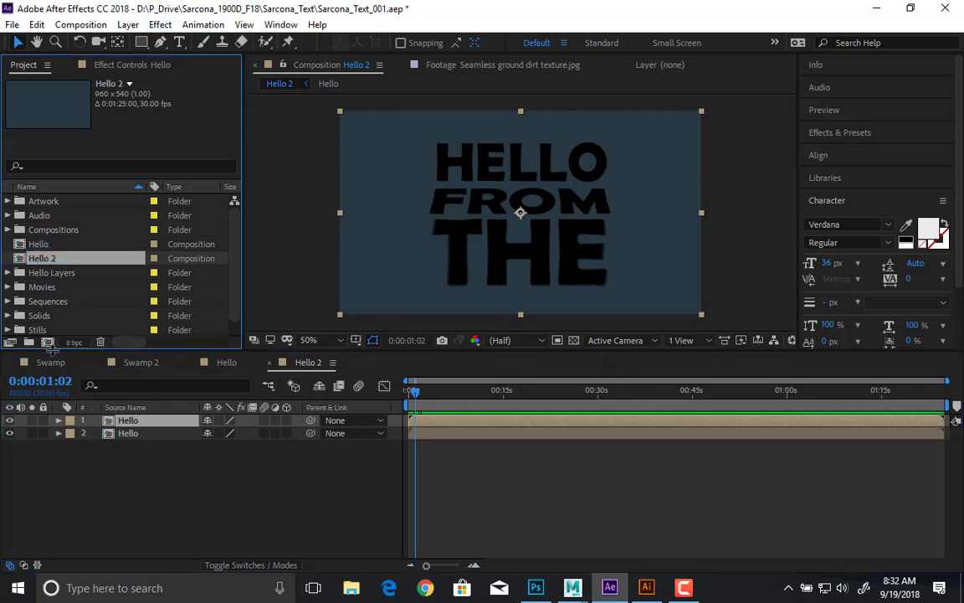
Step: Set the upper Hello layer's blending mode to Multiply
left_click(140, 421)
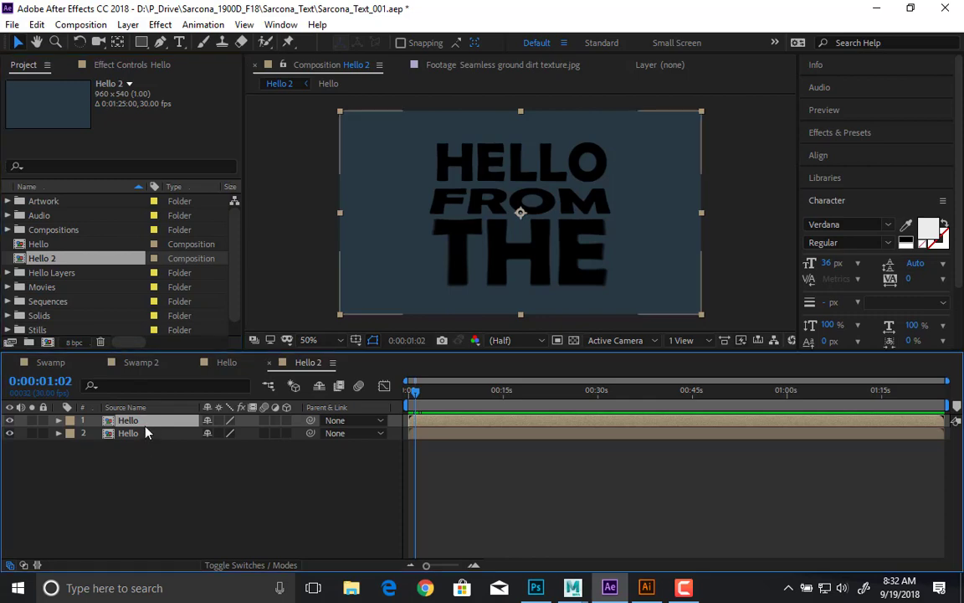
key("F4")
left_click(245, 421)
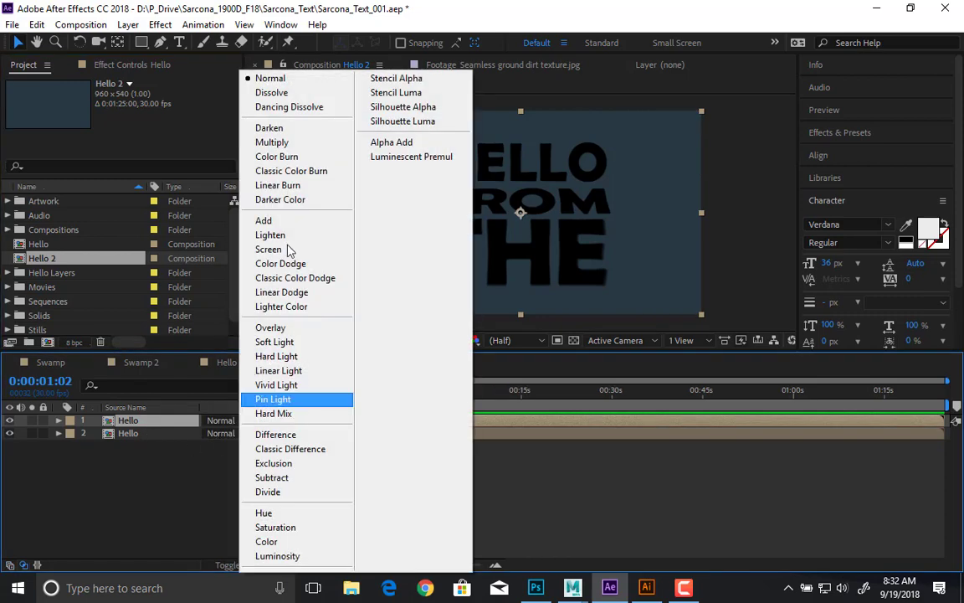
left_click(285, 142)
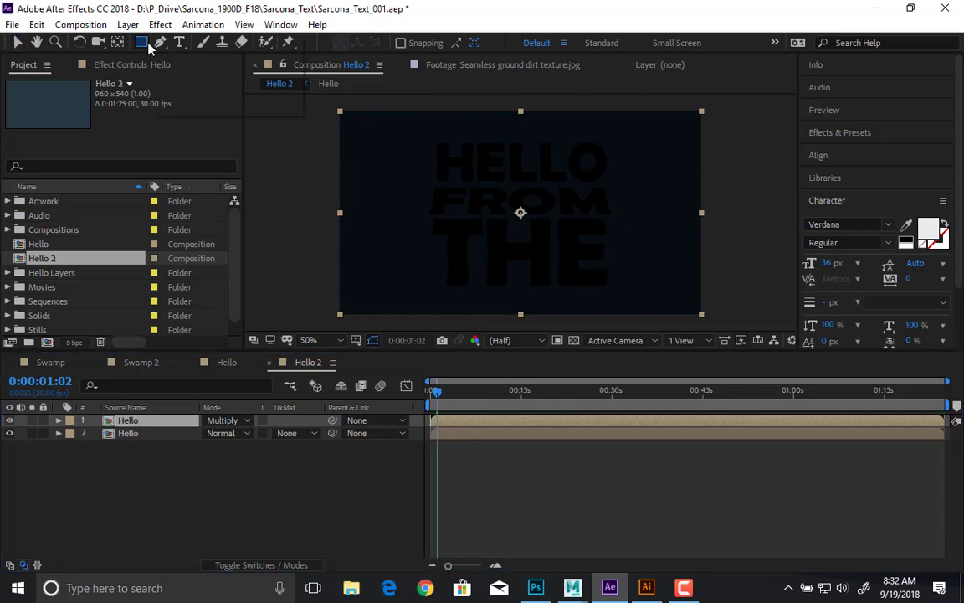
Step: Draw an elliptical mask over the word FROM on the upper Hello layer and invert it
left_click_drag(149, 48, 168, 73)
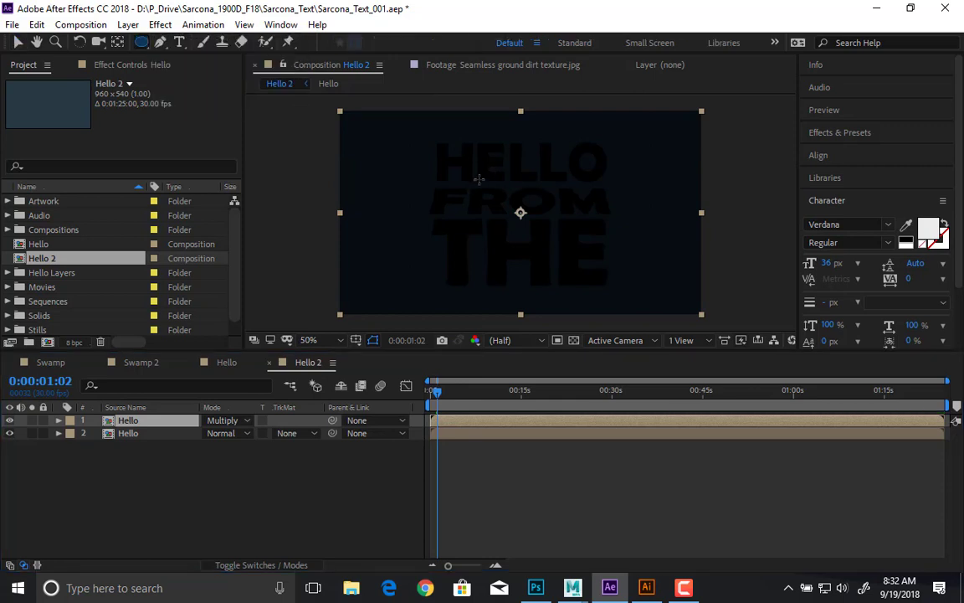
left_click_drag(477, 188, 578, 235)
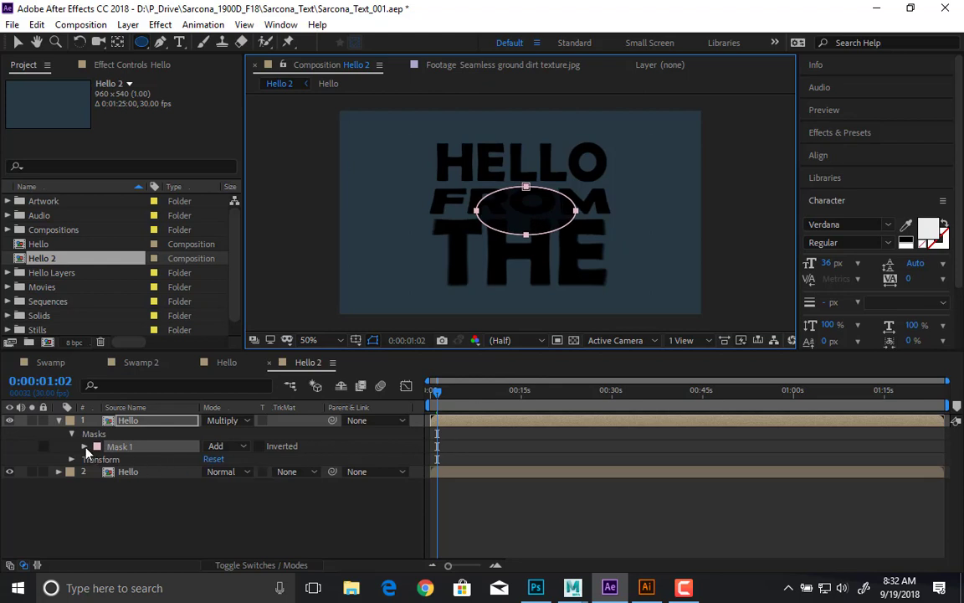
left_click(84, 446)
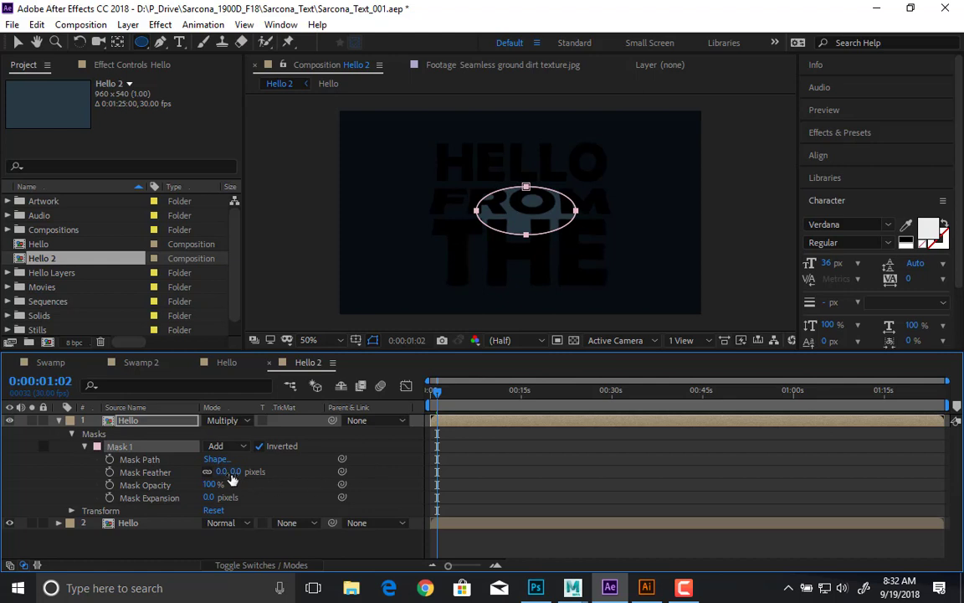
Step: Soften the inverted mask into a vignette with a feather of 294 pixels and an expansion of 283 pixels
left_click_drag(221, 473, 322, 470)
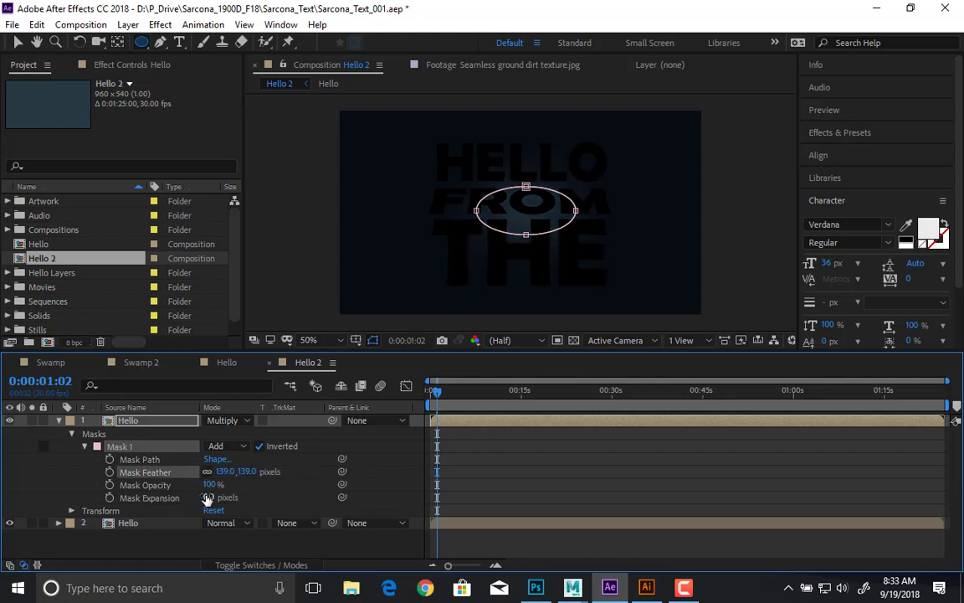
left_click_drag(208, 497, 398, 475)
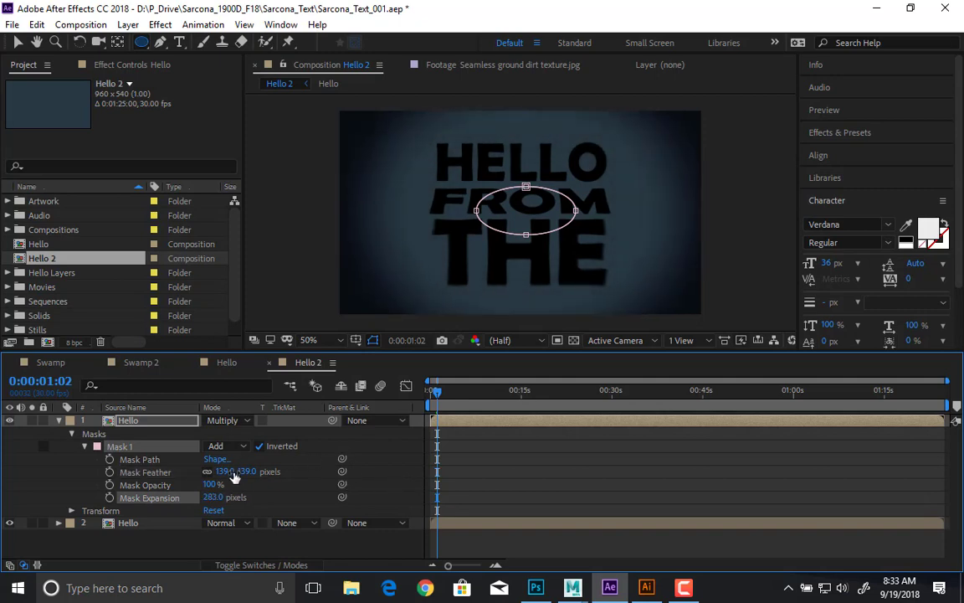
left_click_drag(221, 472, 339, 471)
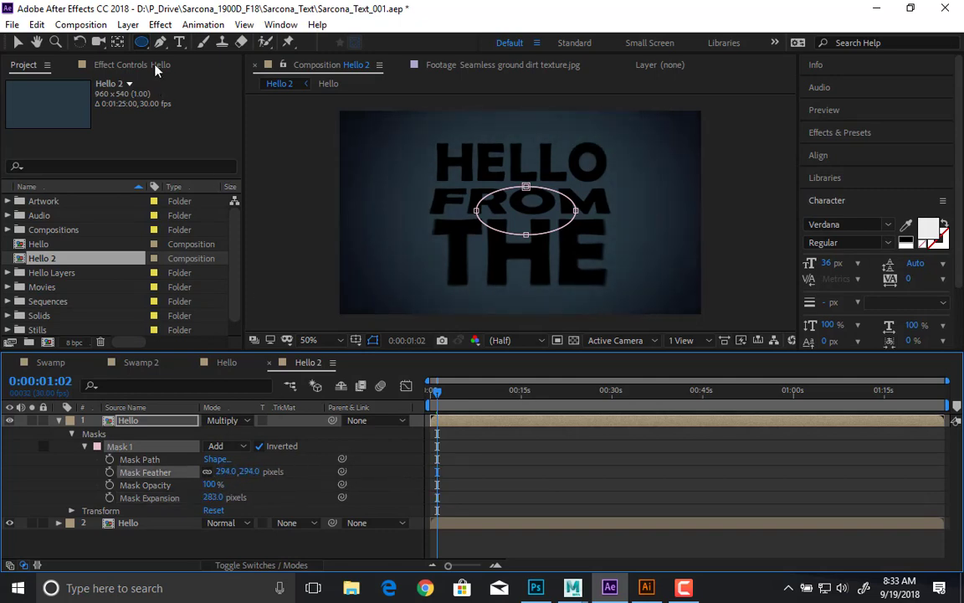
Step: Create a white solid layer at the composition size of 960 x 540 px, on top of the Hello layers
left_click(156, 26)
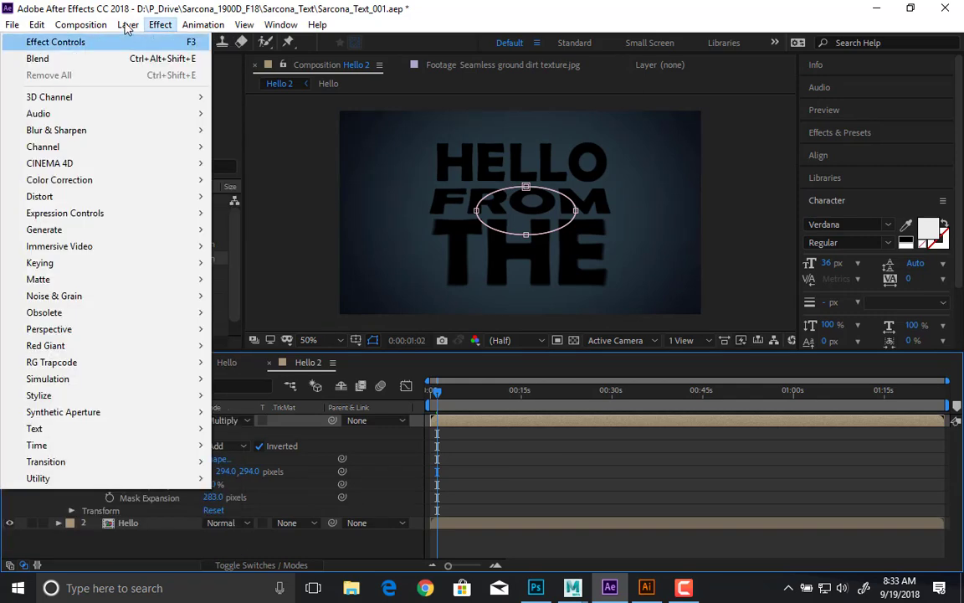
mouse_move(128, 25)
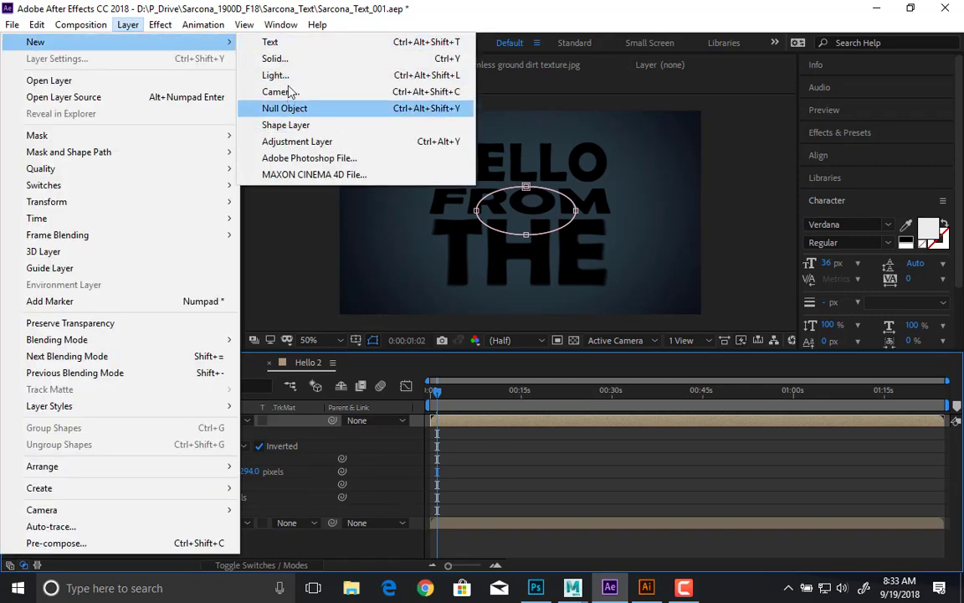
left_click(276, 59)
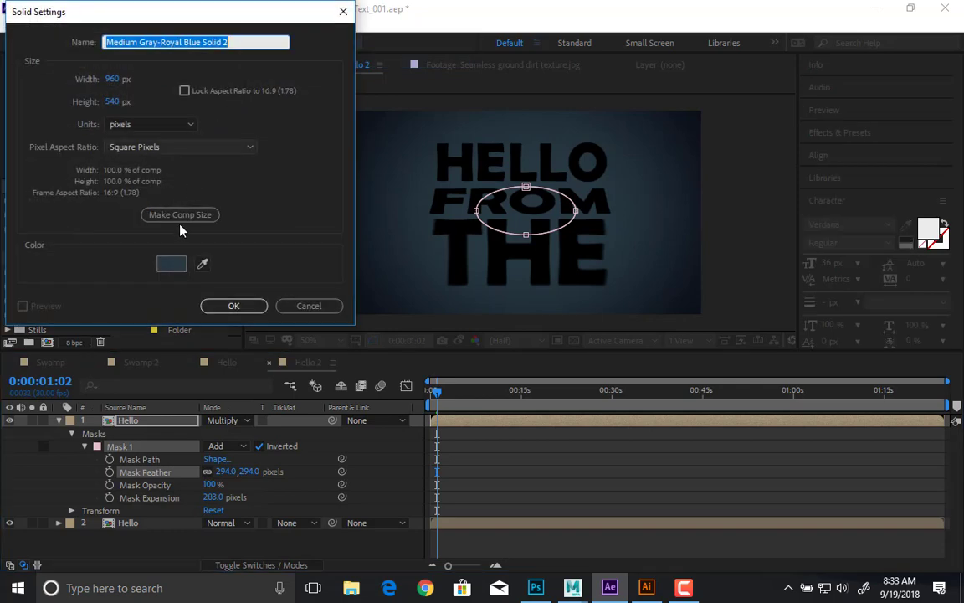
left_click(173, 263)
left_click_drag(233, 122, 228, 32)
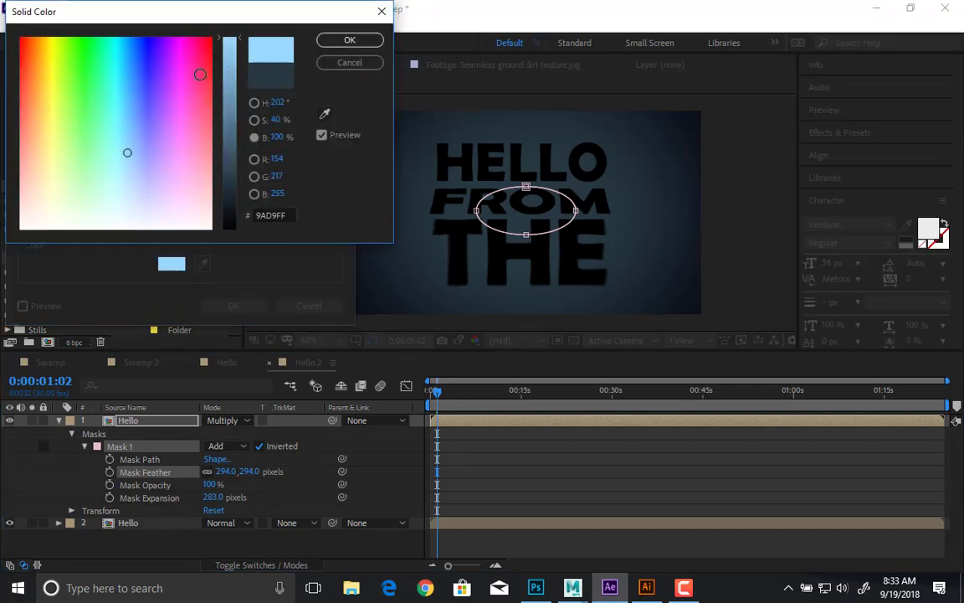
left_click_drag(185, 195, 241, 275)
key("Return")
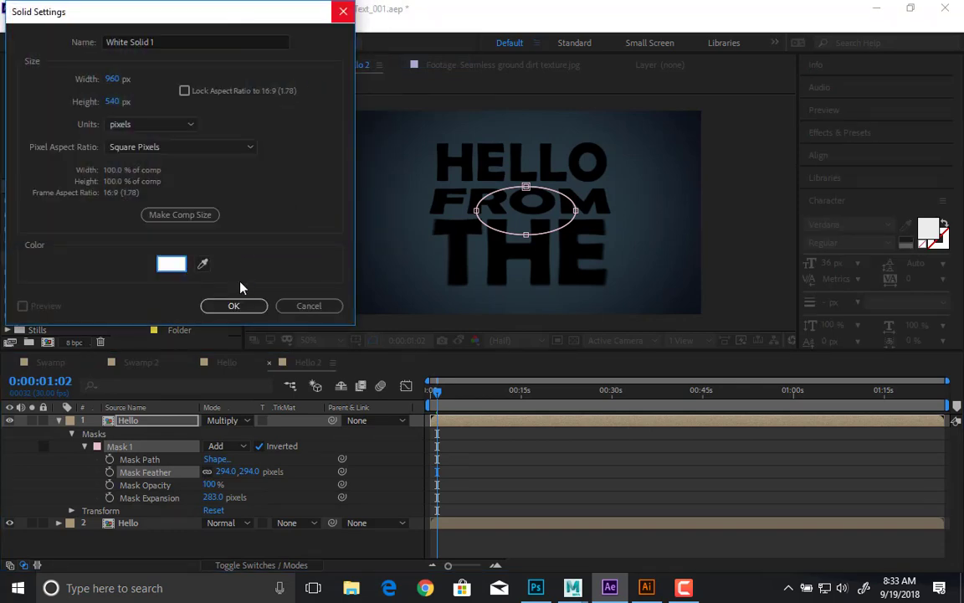
left_click(237, 305)
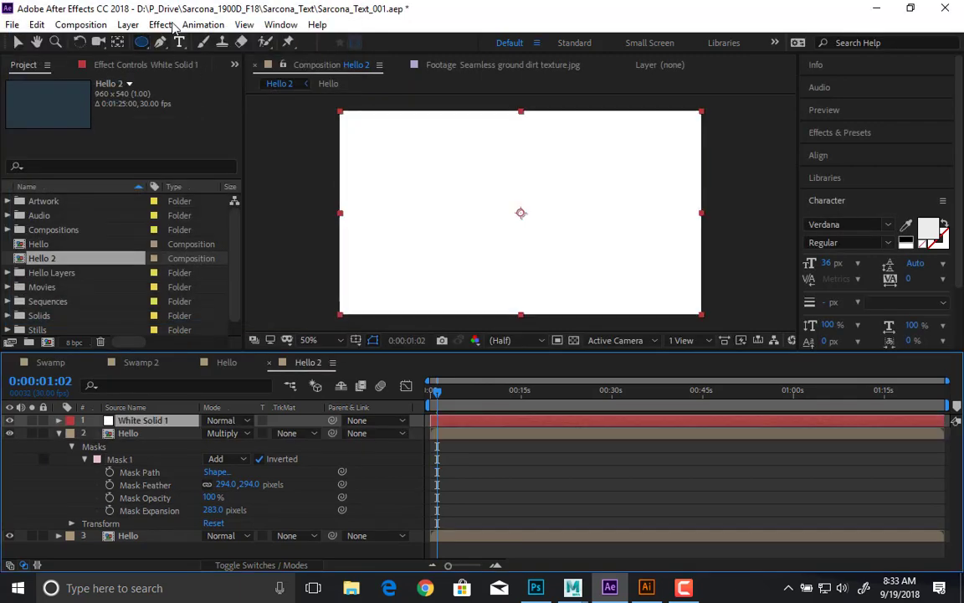
Step: Apply the Add Grain effect to the white solid, with the viewing mode at Final Output and an intensity of 10
left_click(160, 24)
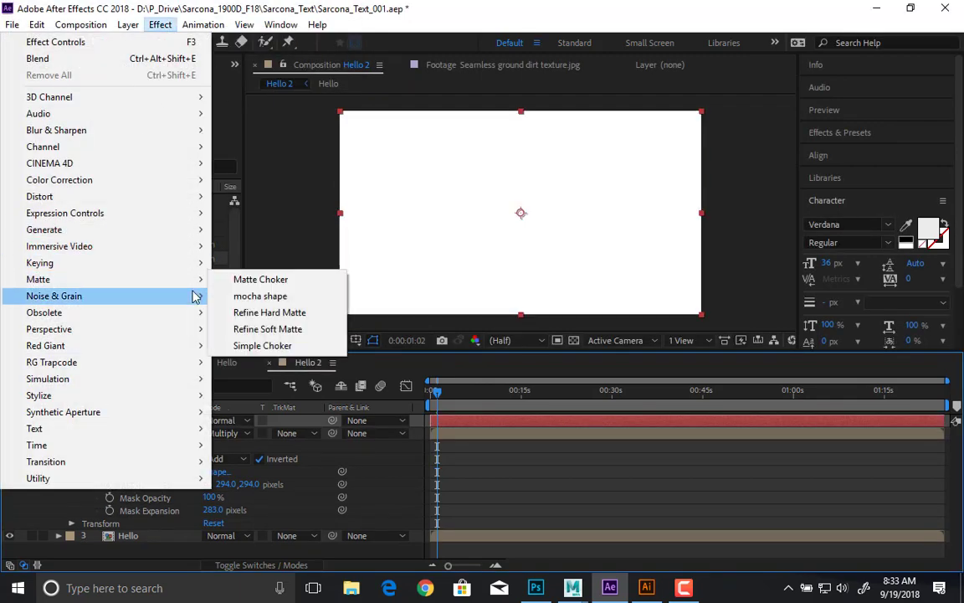
mouse_move(193, 296)
left_click(251, 296)
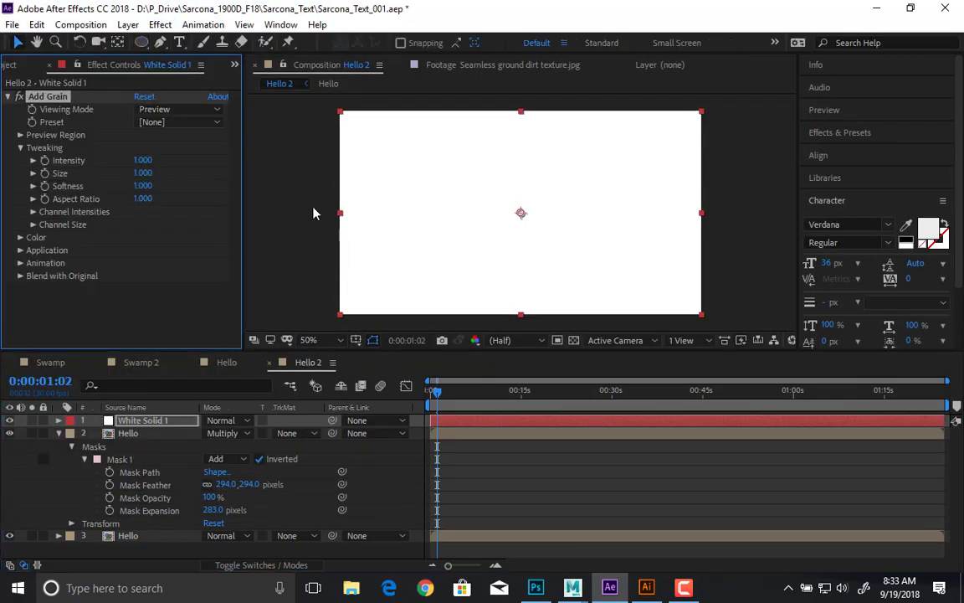
left_click(201, 110)
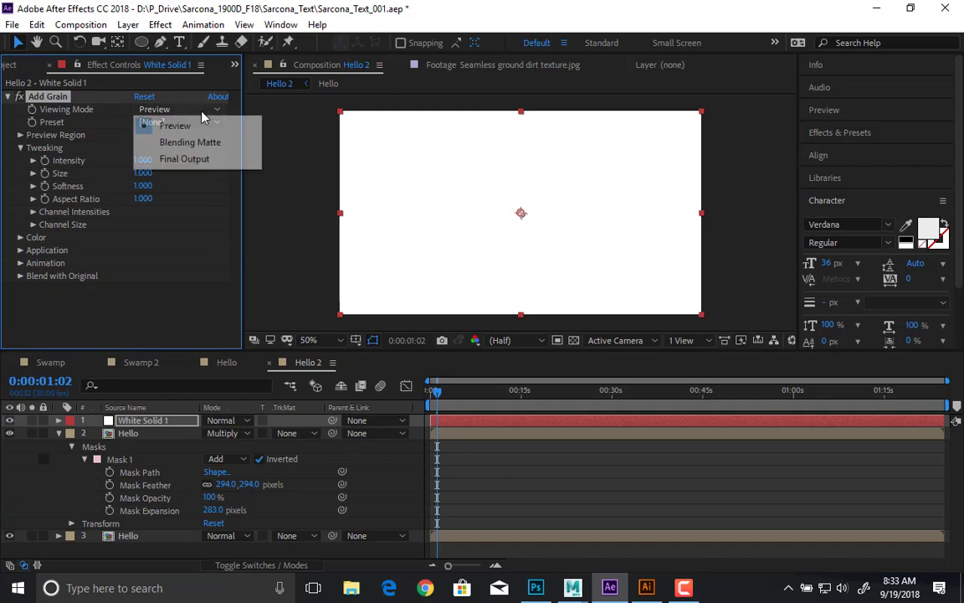
left_click(203, 158)
left_click_drag(142, 160, 201, 158)
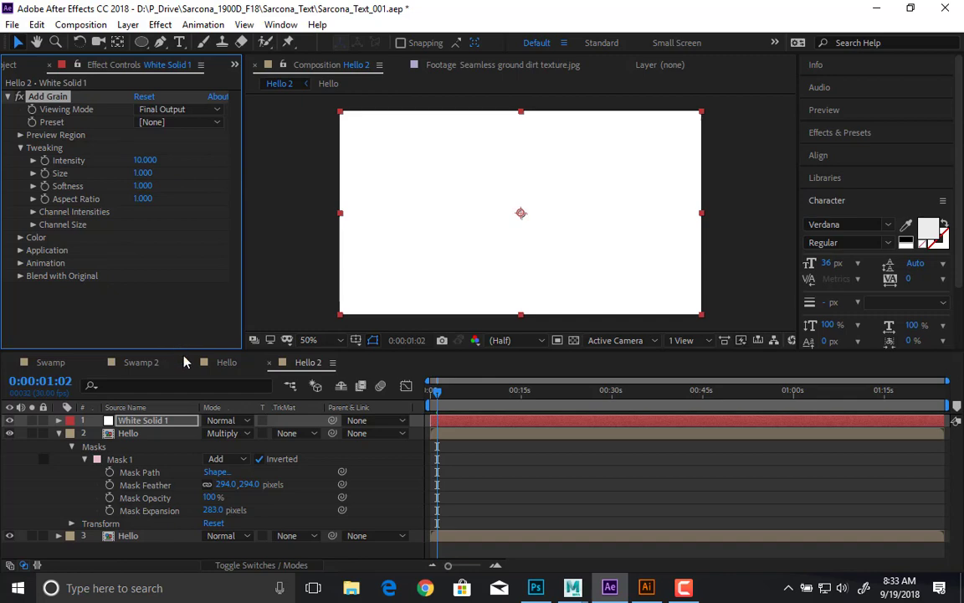
scroll(540, 232, "up", 1)
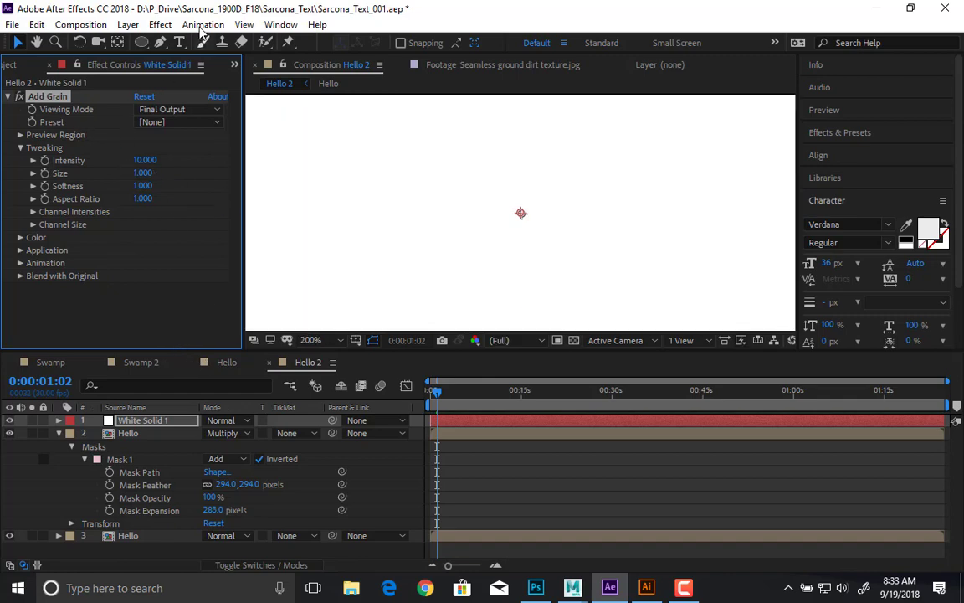
Step: Change the solid's color to black (000000) in its solid settings
left_click(127, 24)
left_click(132, 57)
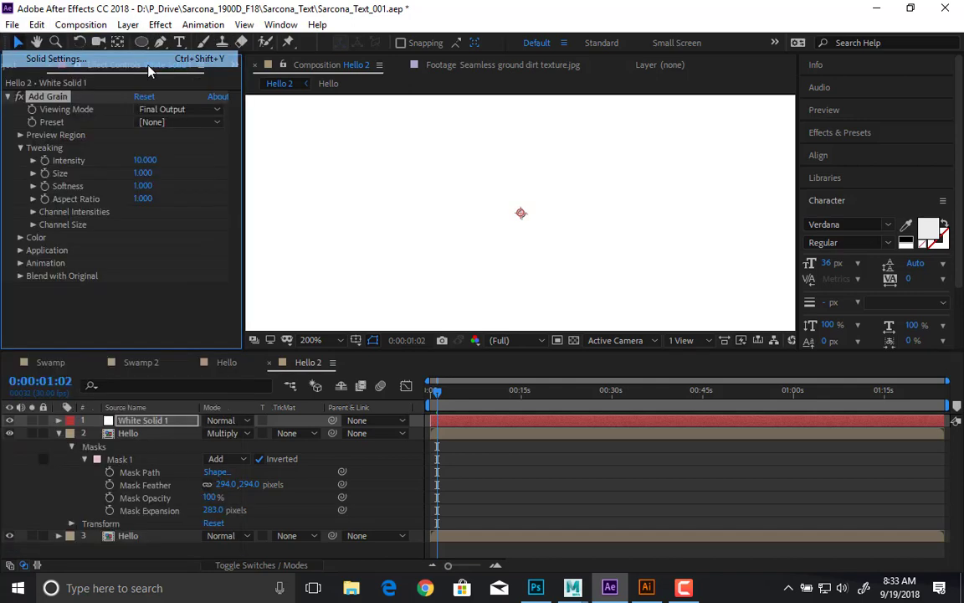
left_click(171, 263)
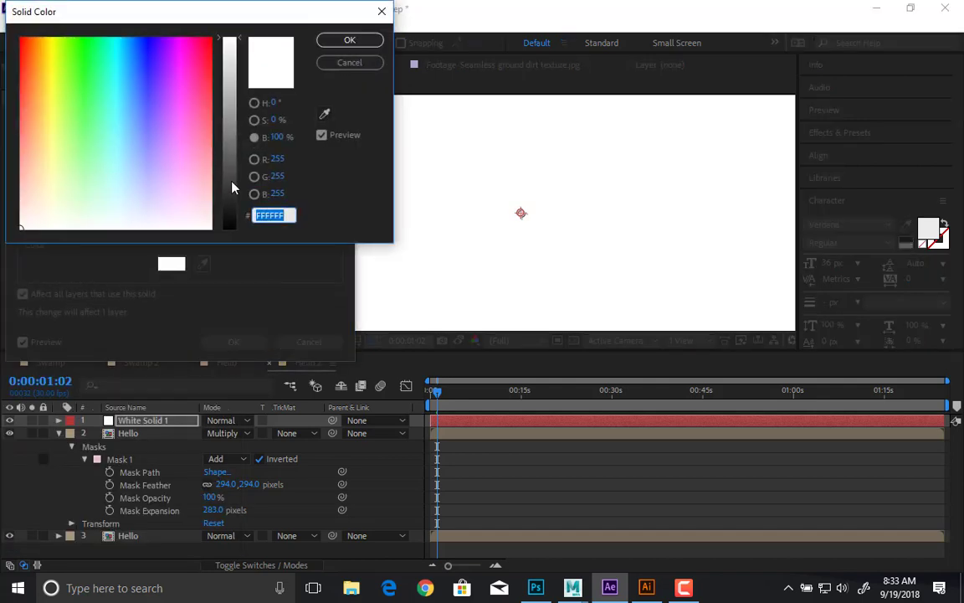
left_click_drag(233, 185, 231, 228)
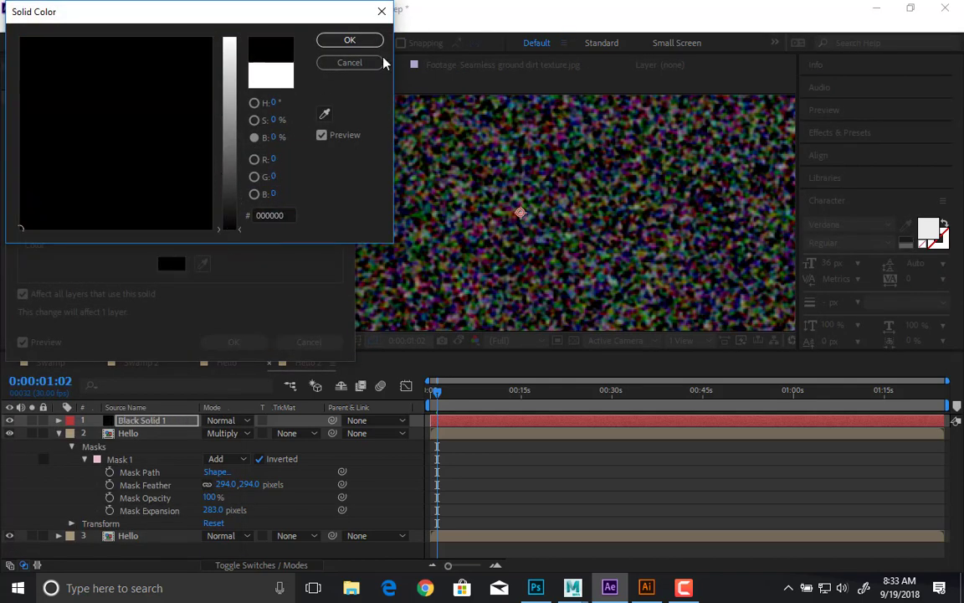
left_click(350, 40)
left_click(263, 341)
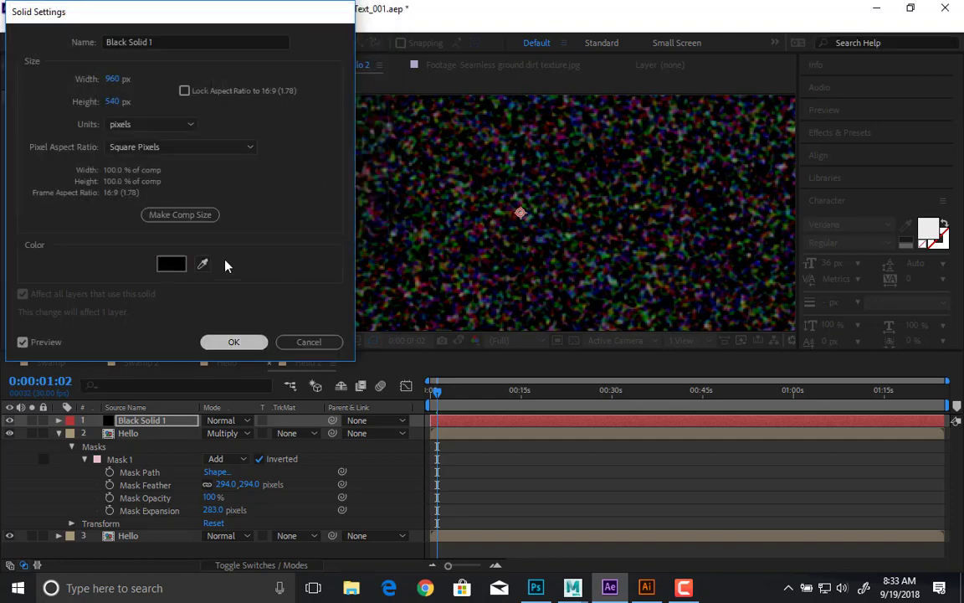
Step: Set the Add Grain intensity to 2.5 and the grain size to 0.2 on the black solid
mouse_move(134, 159)
left_mouse_down()
mouse_move(103, 159)
mouse_move(145, 173)
left_mouse_up()
left_click(147, 173)
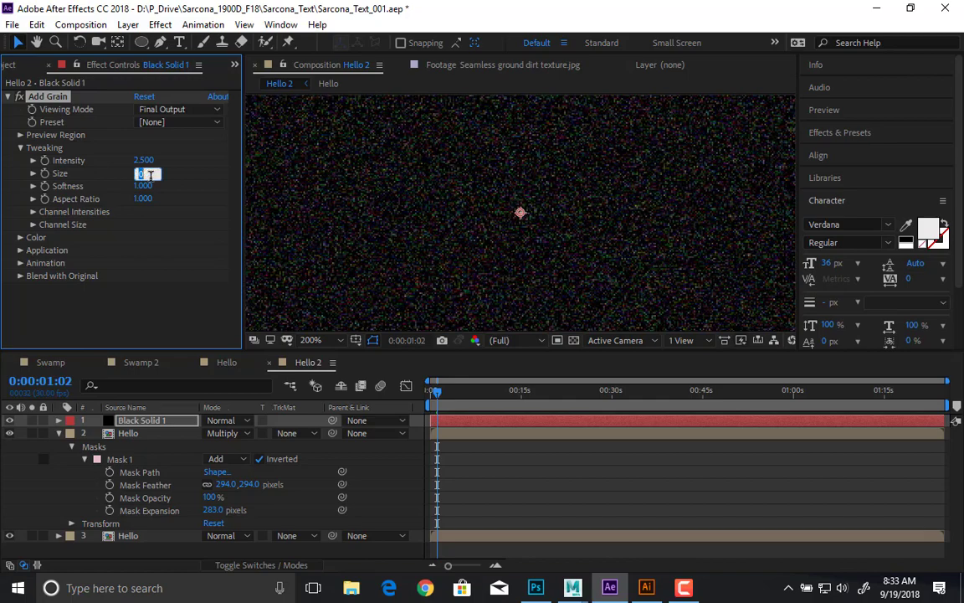
type("0.2")
key("Return")
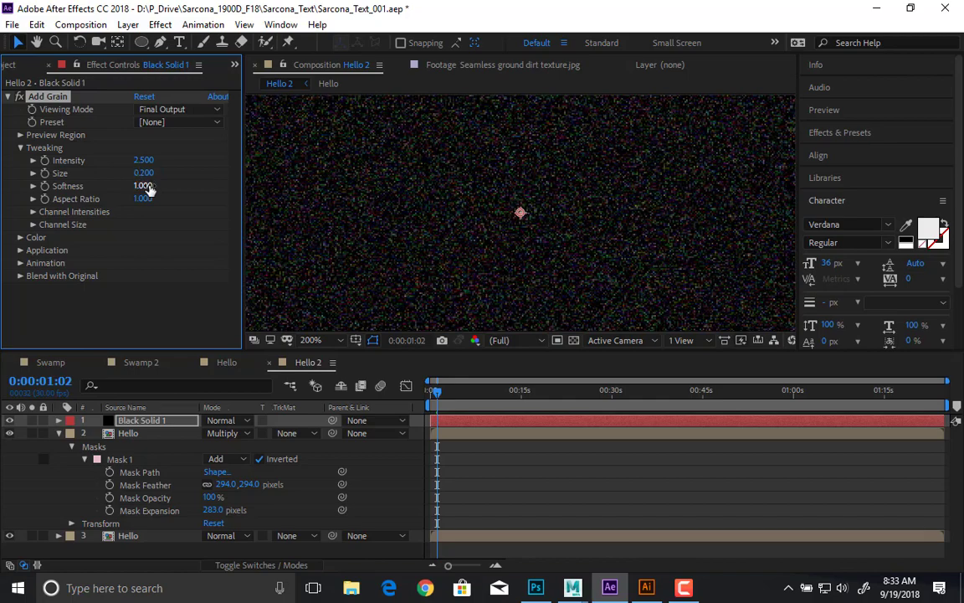
Step: Make the grain monochromatic and set its intensity to 1
left_click(21, 238)
left_click(139, 251)
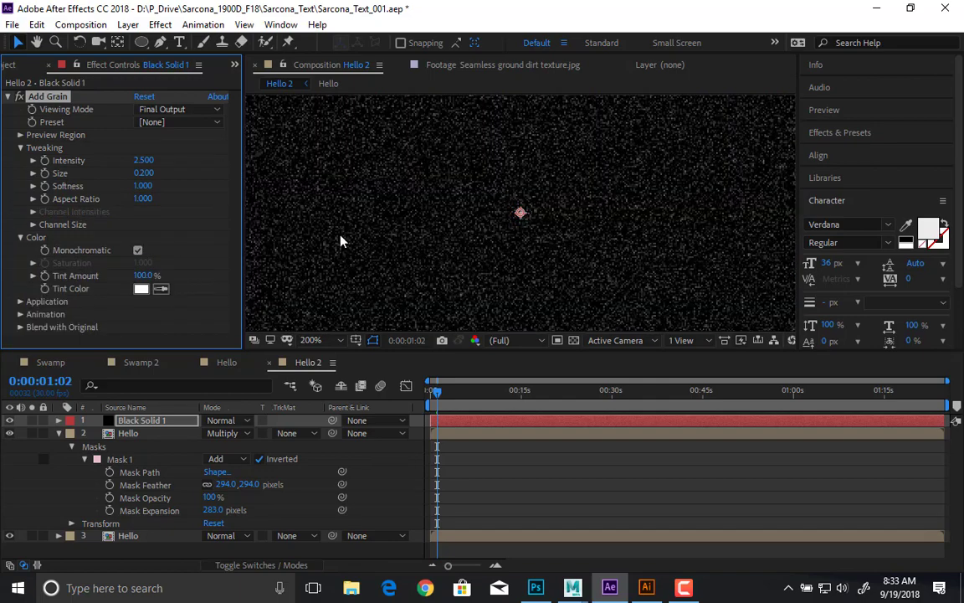
left_click(144, 160)
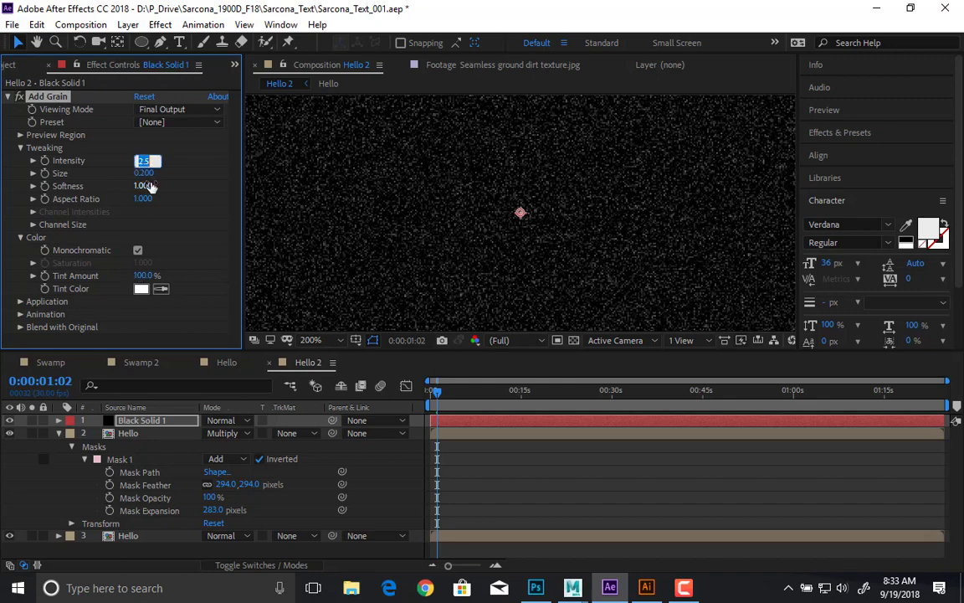
type("1")
key("Return")
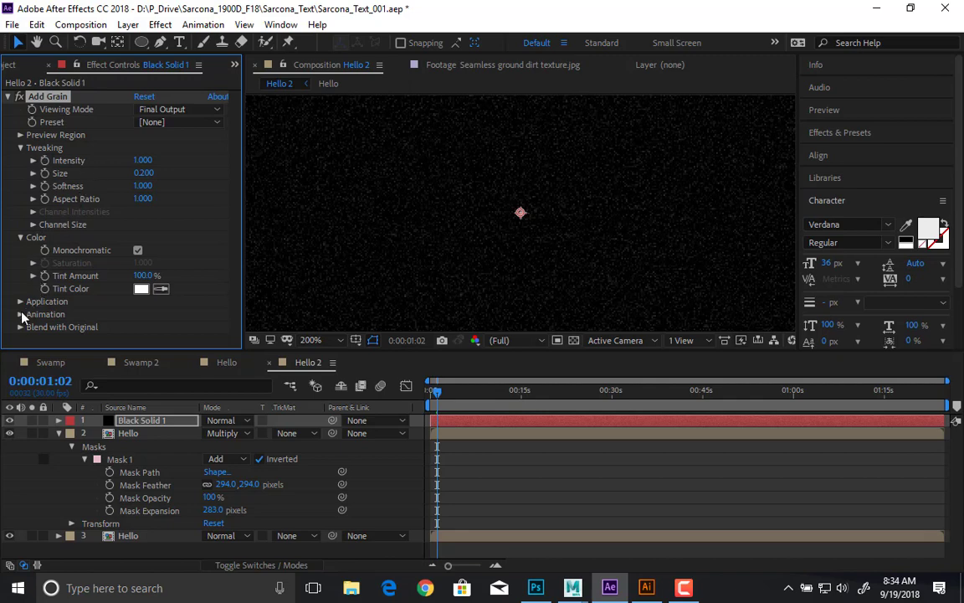
Step: Set the grain's softness to 4.2
left_click(33, 226)
left_click(33, 225)
left_click_drag(142, 186, 177, 182)
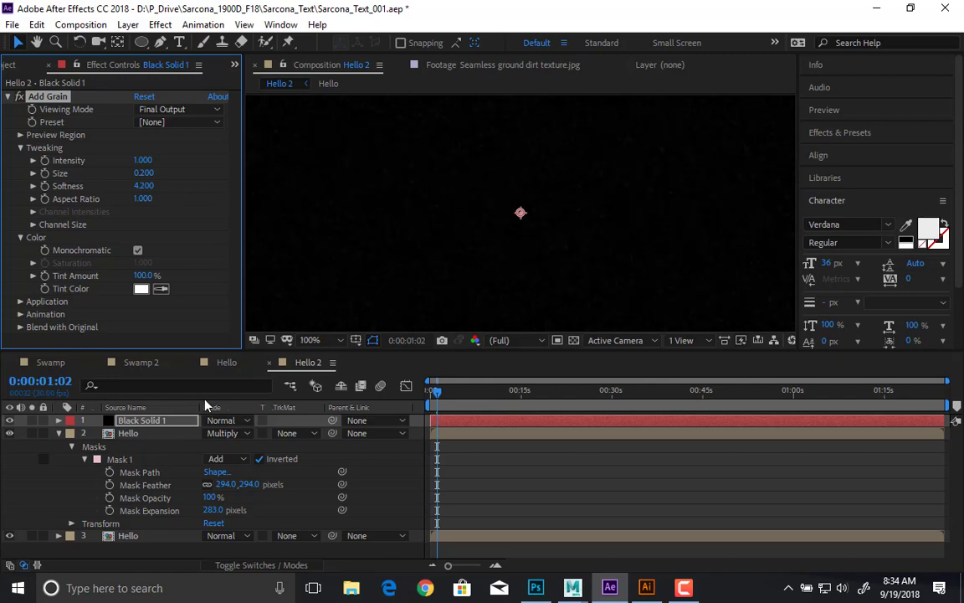
Step: Set the black grain solid's blending mode to Add
left_click(220, 420)
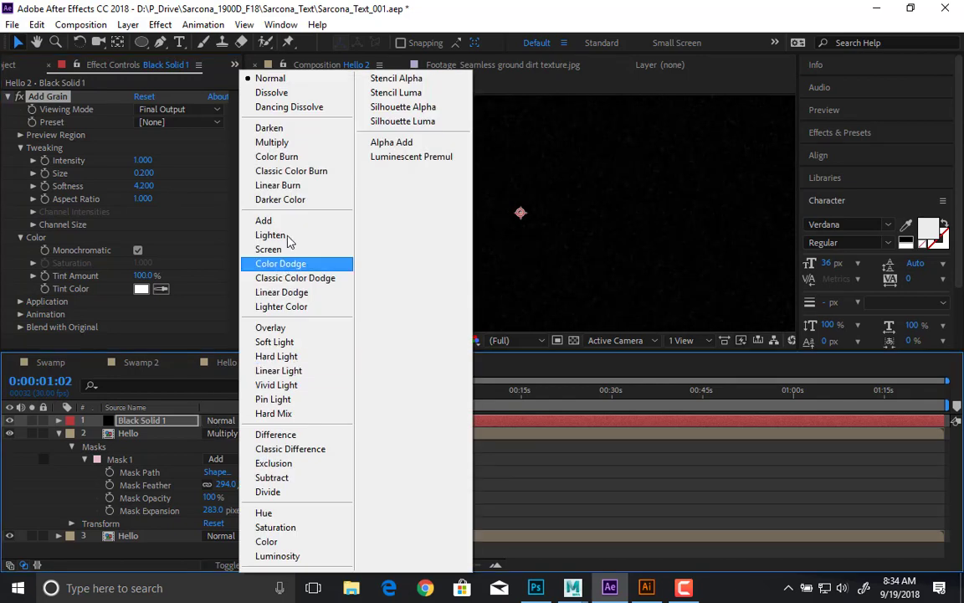
left_click(264, 220)
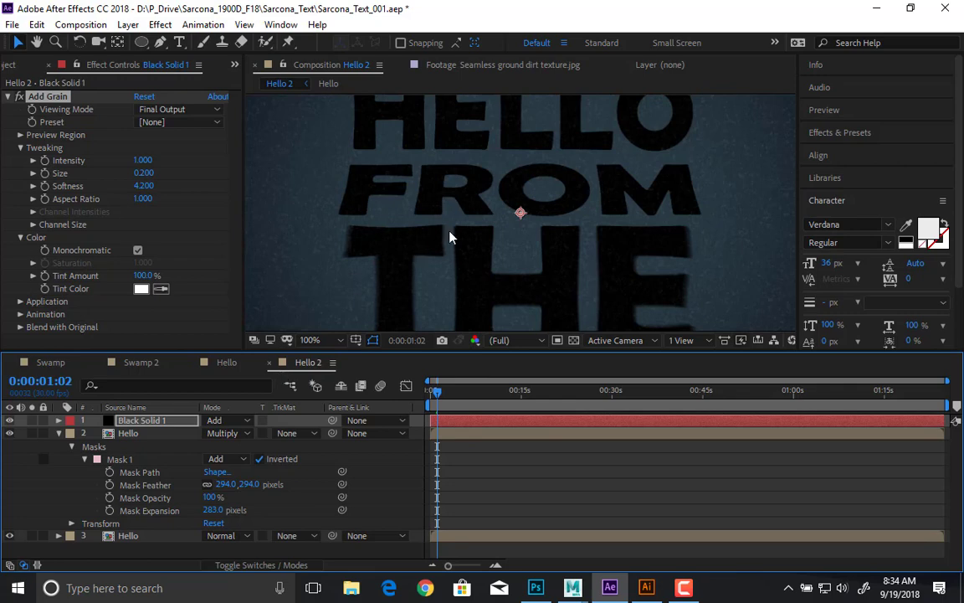
key("comma")
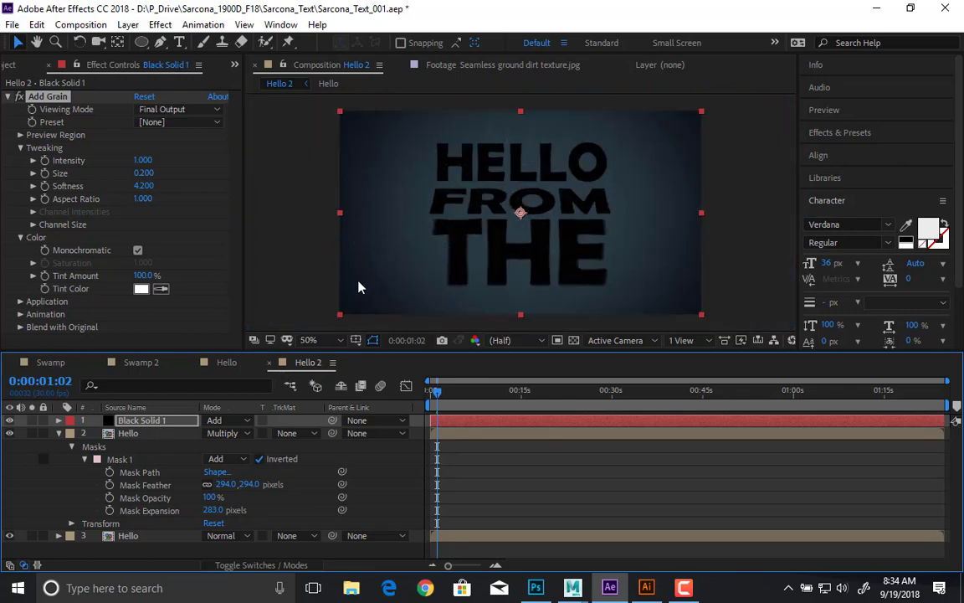
Step: Lower the opacity of the black grain solid to 20%
key("t")
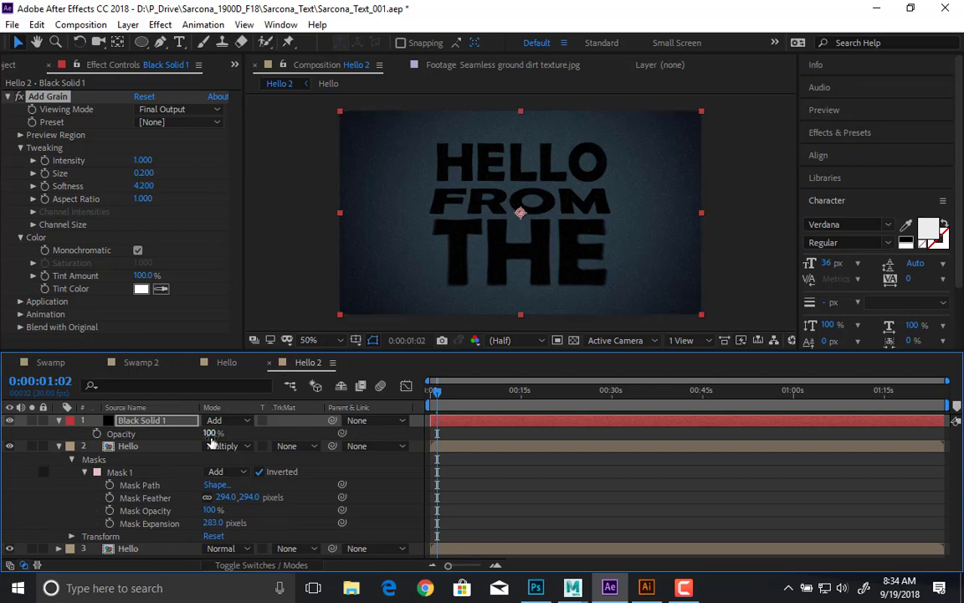
left_click_drag(211, 434, 207, 435)
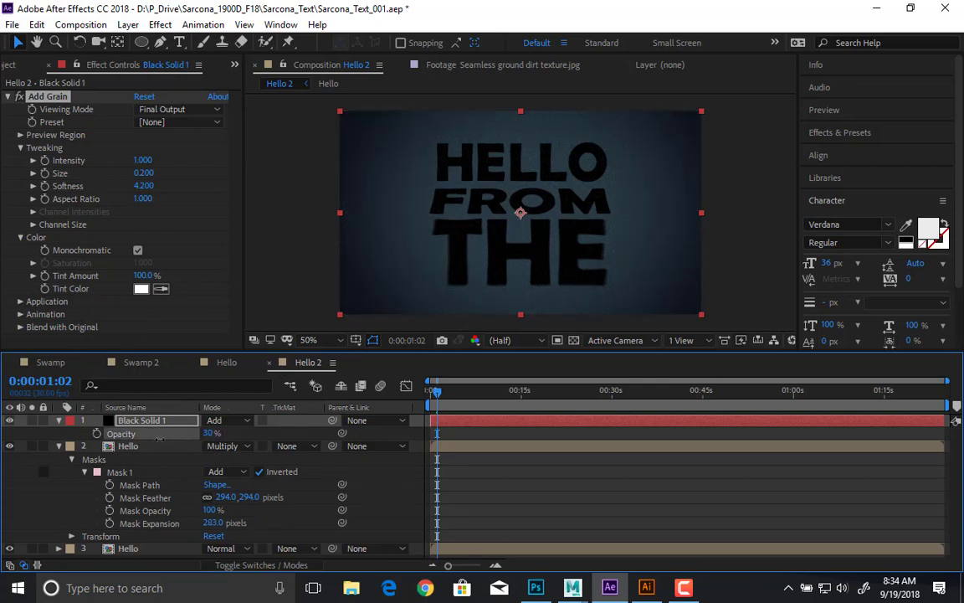
scroll(400, 243, "up", 2)
left_click_drag(344, 252, 576, 216)
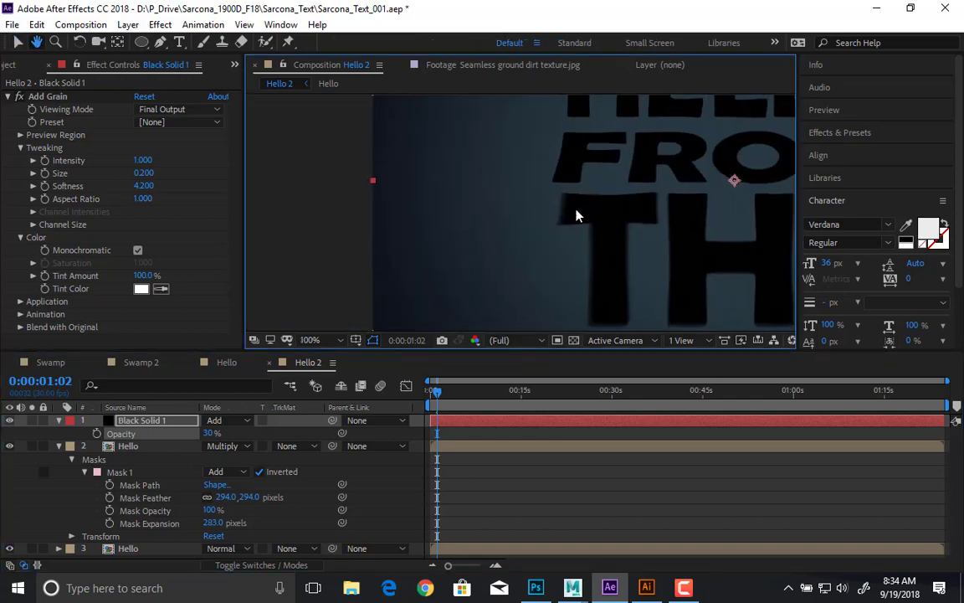
scroll(565, 217, "up", 2)
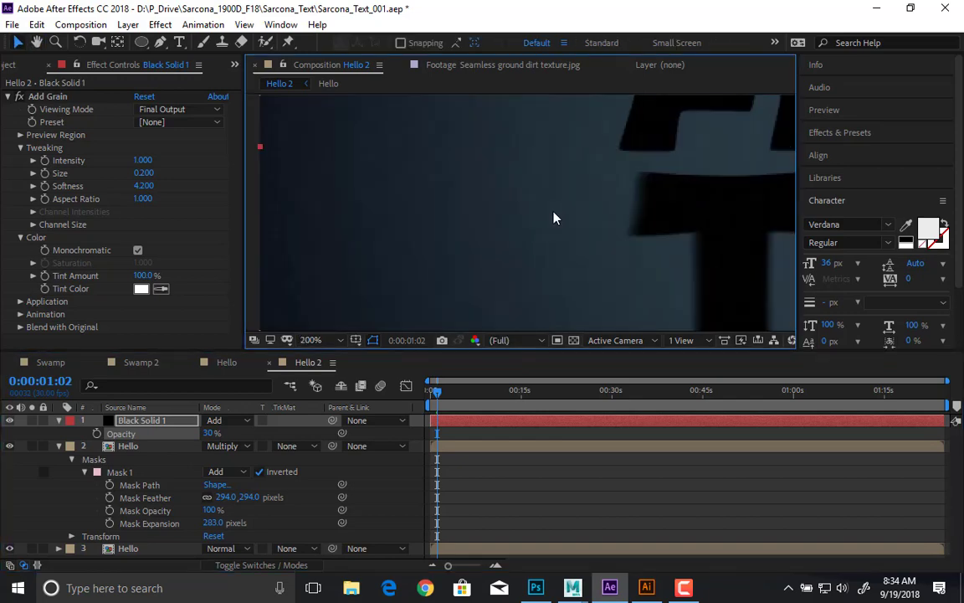
left_click(210, 434)
type("20")
key("Return")
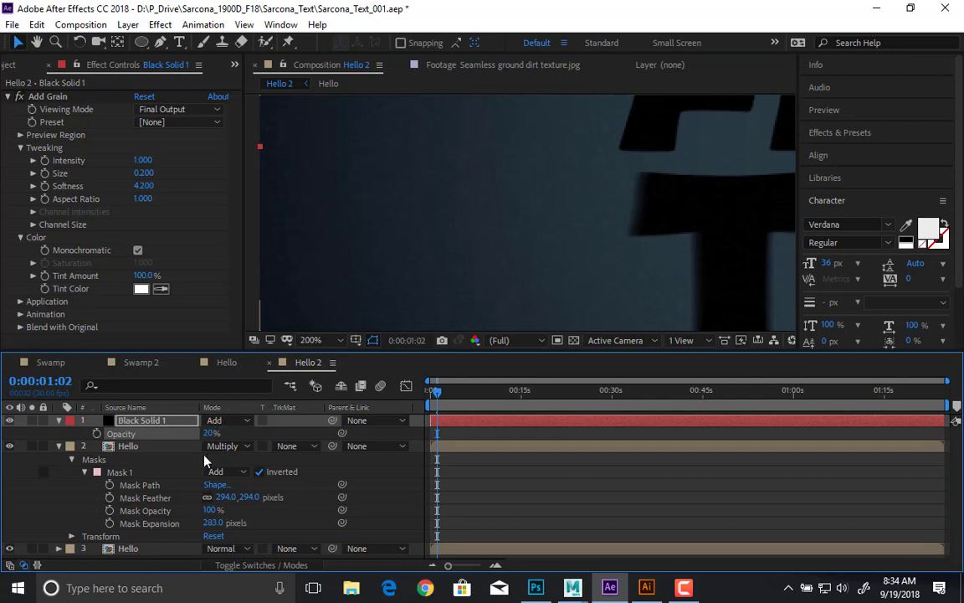
scroll(549, 237, "down", 3)
left_click(381, 240)
left_click_drag(578, 226, 446, 249)
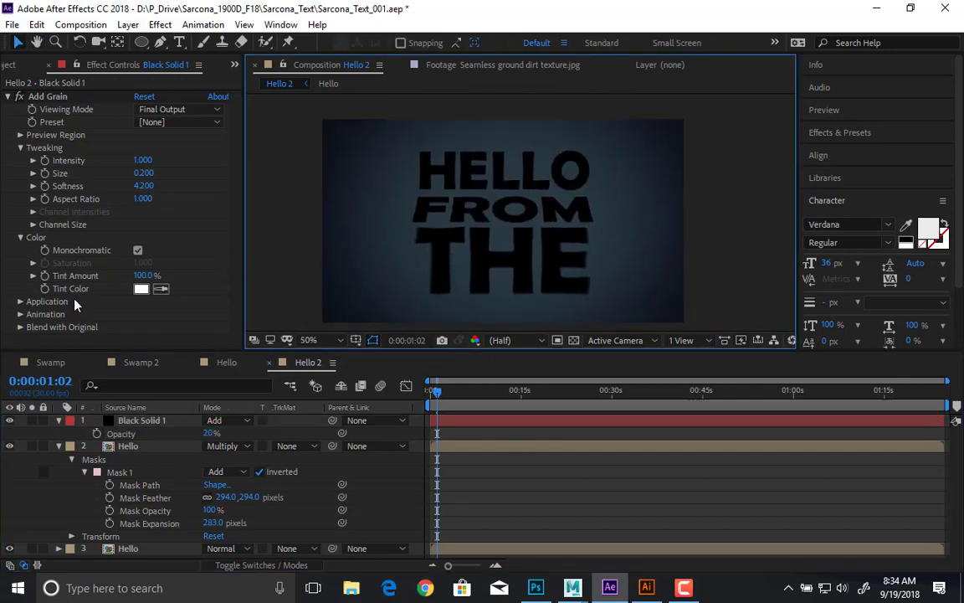
Step: Set the Add Grain animation speed to 0 so the grain stays static
left_click(20, 313)
left_click(142, 316)
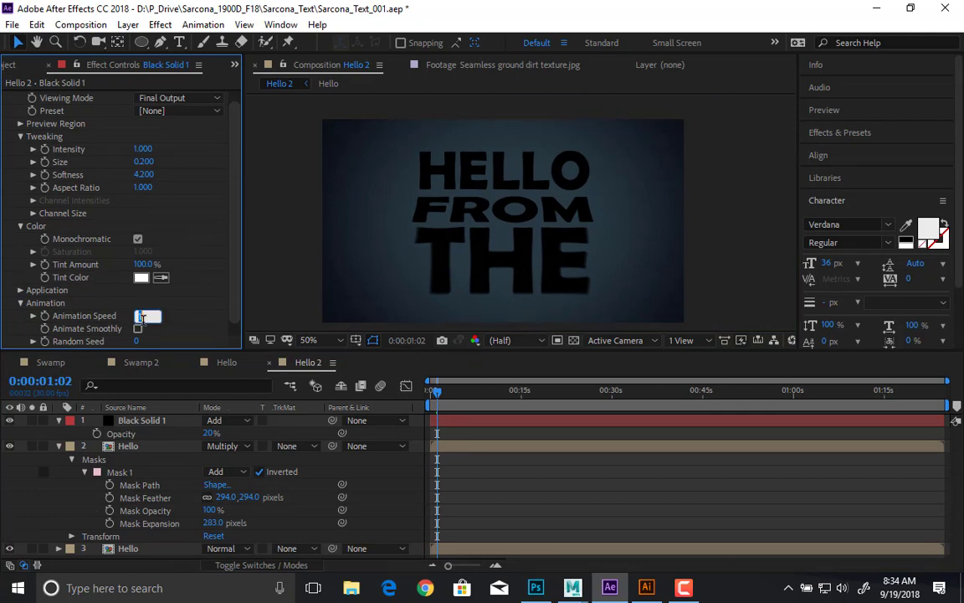
key("Return")
left_click(290, 266)
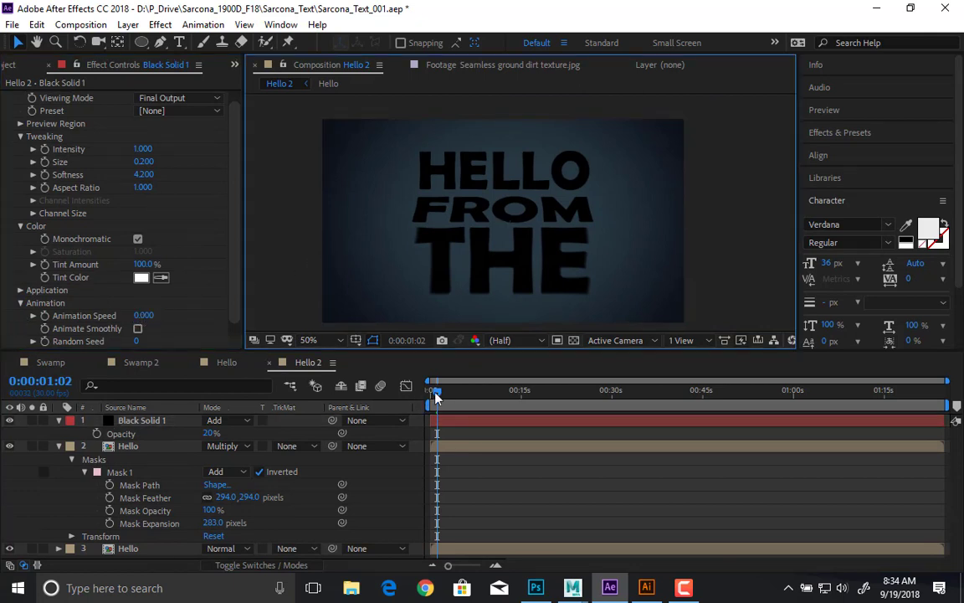
Step: Collapse the expanded properties of all three layers and clear the layer selection
key("ctrl+a")
key("y")
key("u")
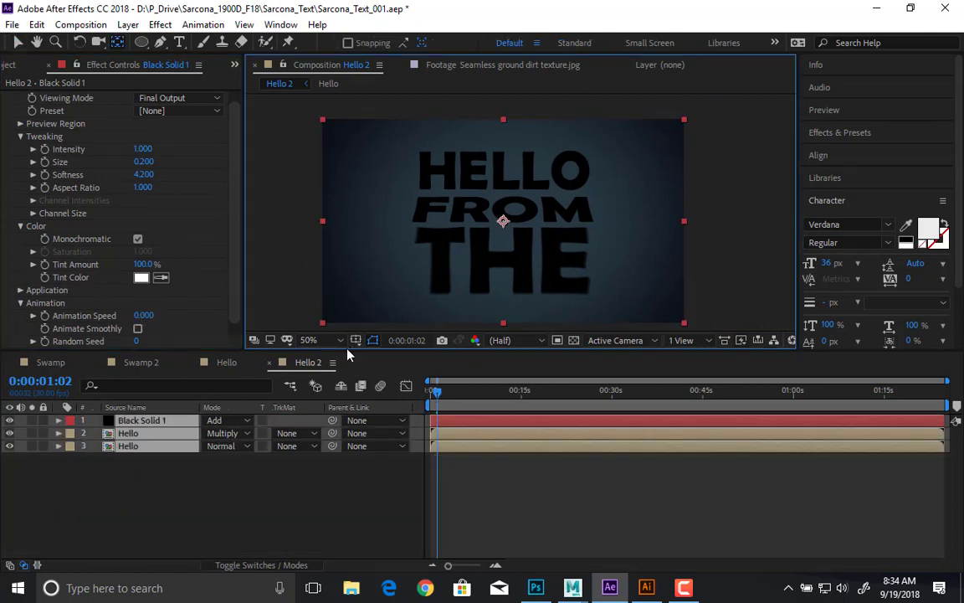
left_click(201, 487)
Step: Add a new adjustment layer above all the other layers in the Hello 2 composition
left_click(126, 25)
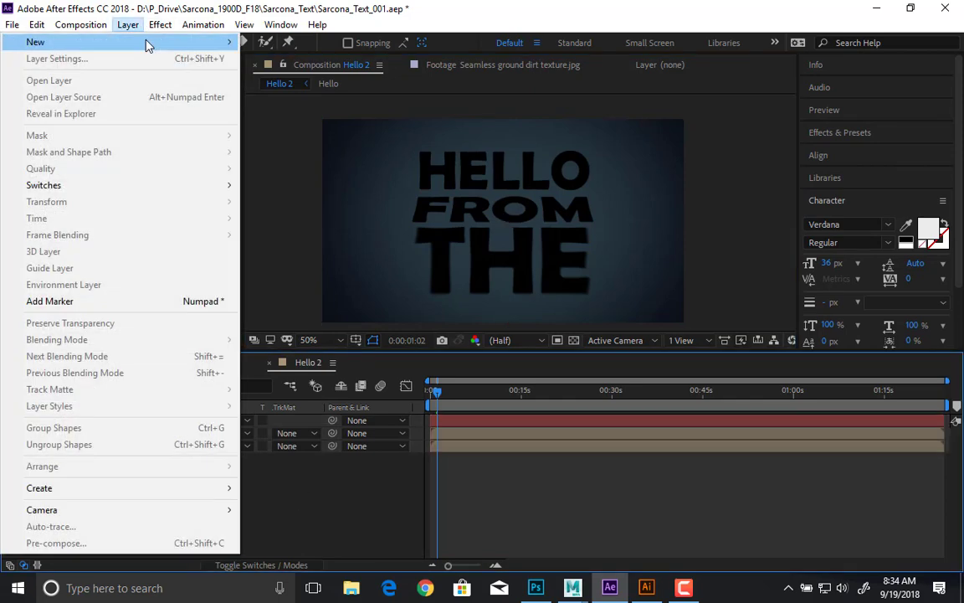
mouse_move(147, 41)
left_click(316, 142)
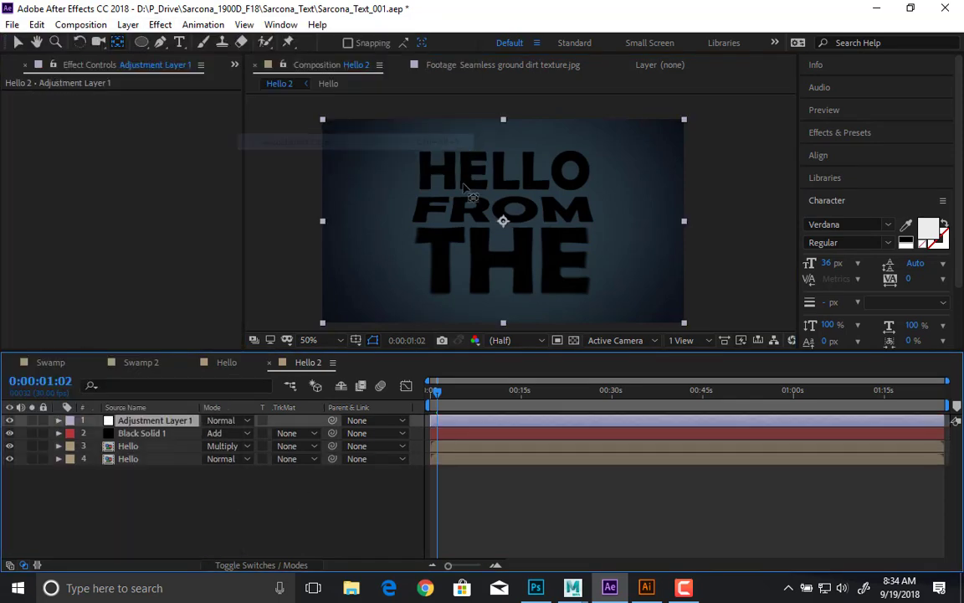
Step: Apply a Hue/Saturation effect to the adjustment layer and colorize it with a hue of about 41°
left_click(203, 25)
mouse_move(161, 19)
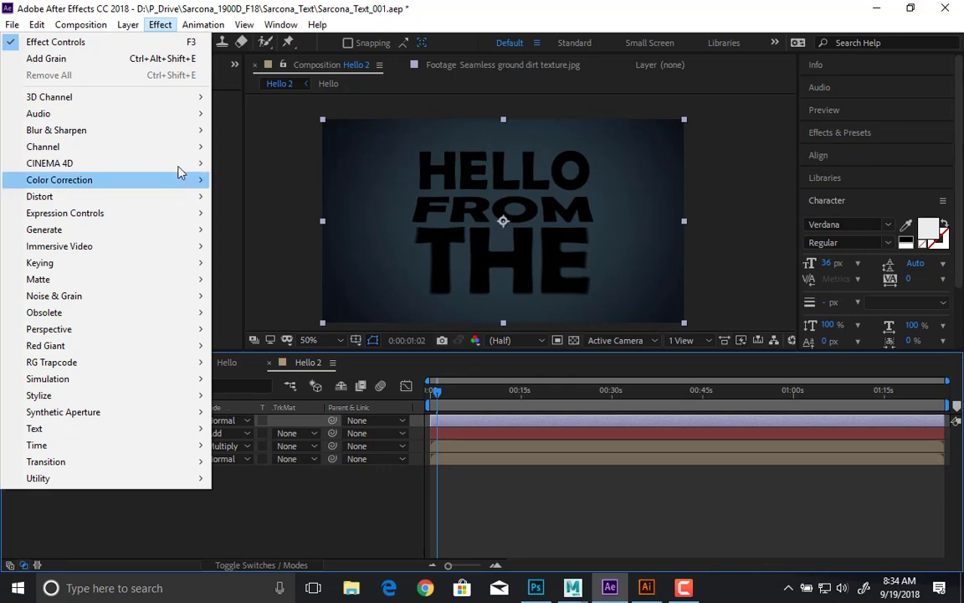
mouse_move(188, 179)
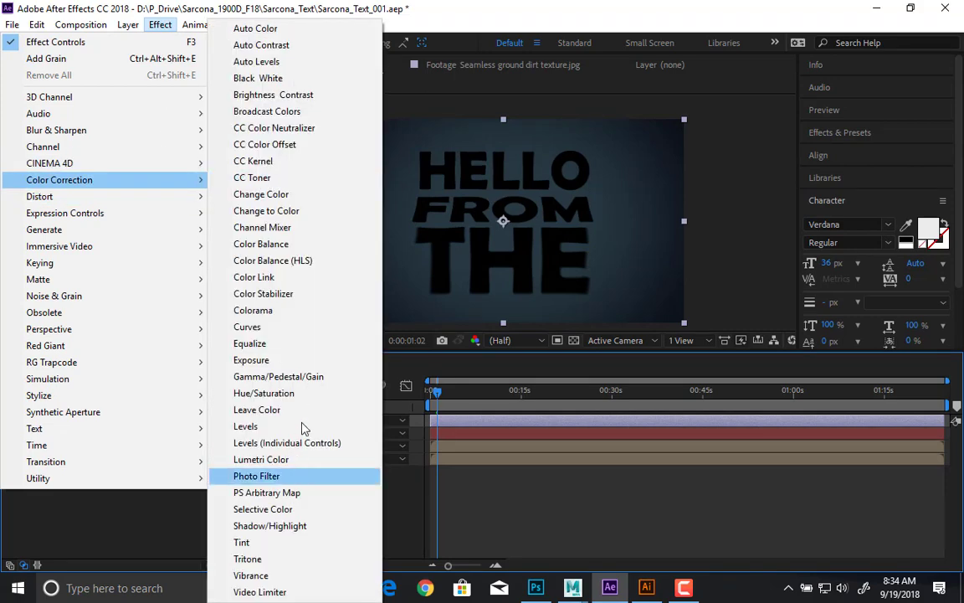
left_click(277, 393)
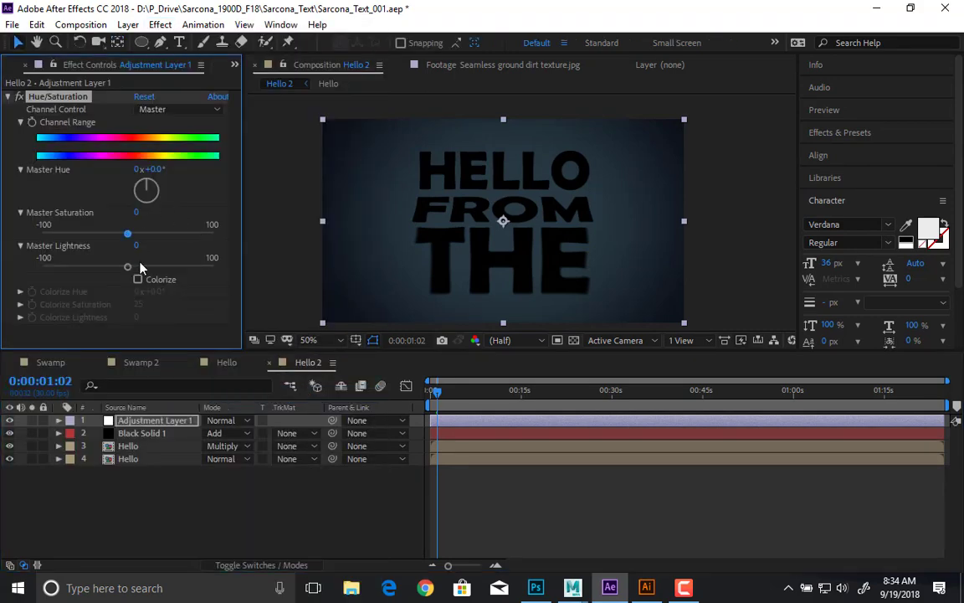
left_click(138, 281)
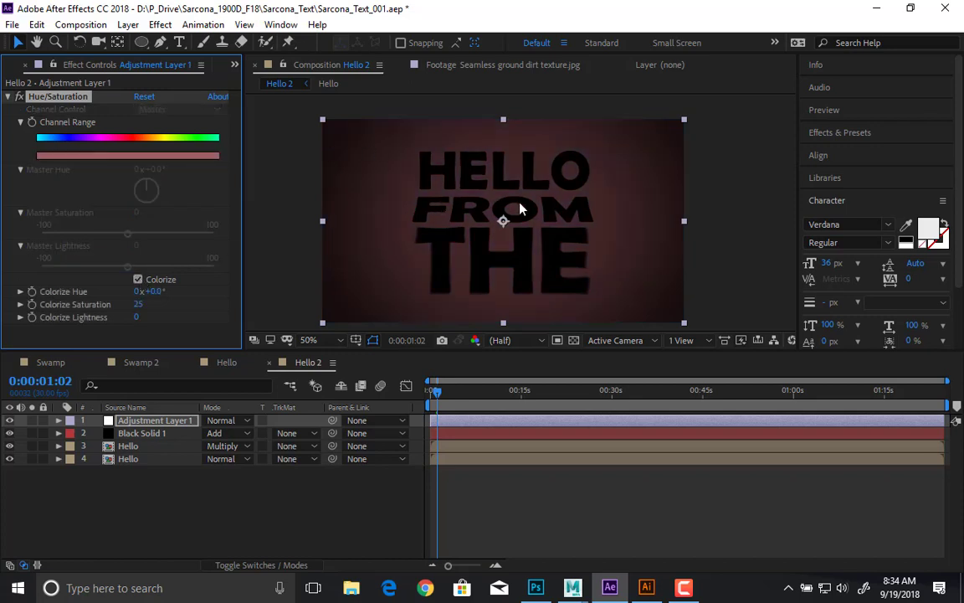
left_click_drag(155, 291, 182, 290)
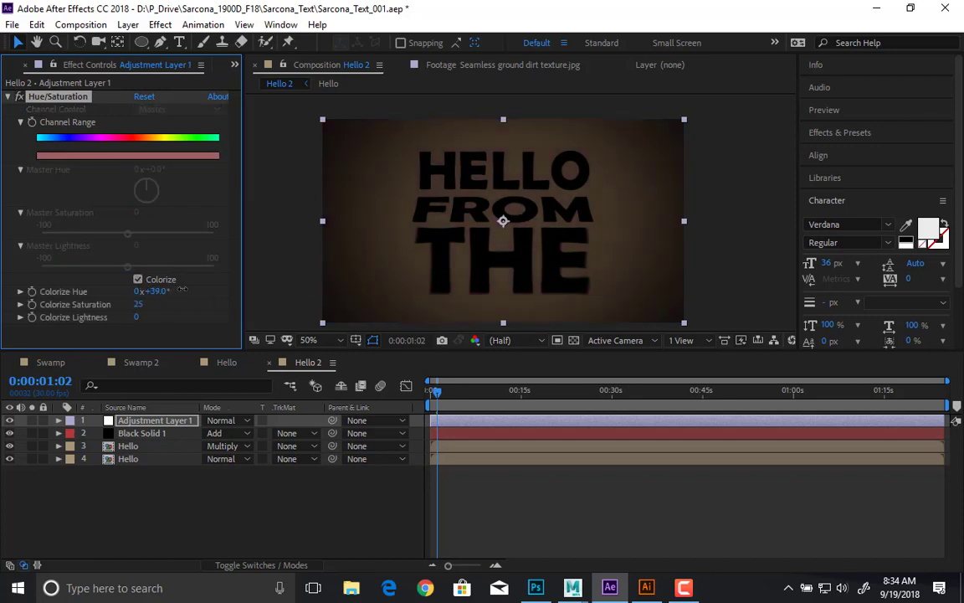
Step: Play back the colorized Hello 2 composition to review the rotation, then clear the layer selection
mouse_move(436, 390)
left_mouse_down()
mouse_move(452, 392)
mouse_move(436, 395)
left_mouse_up()
key("space")
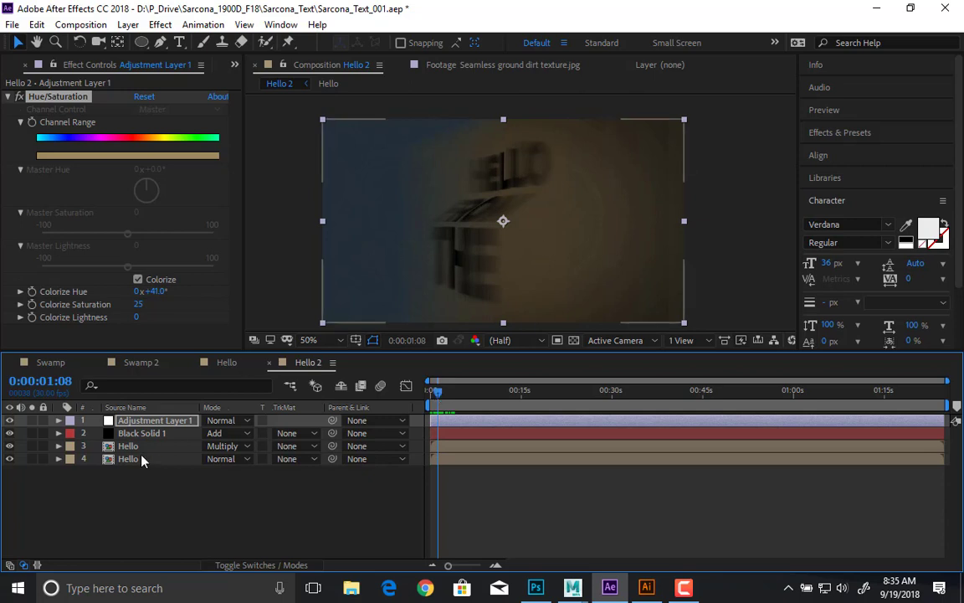
left_click(253, 533)
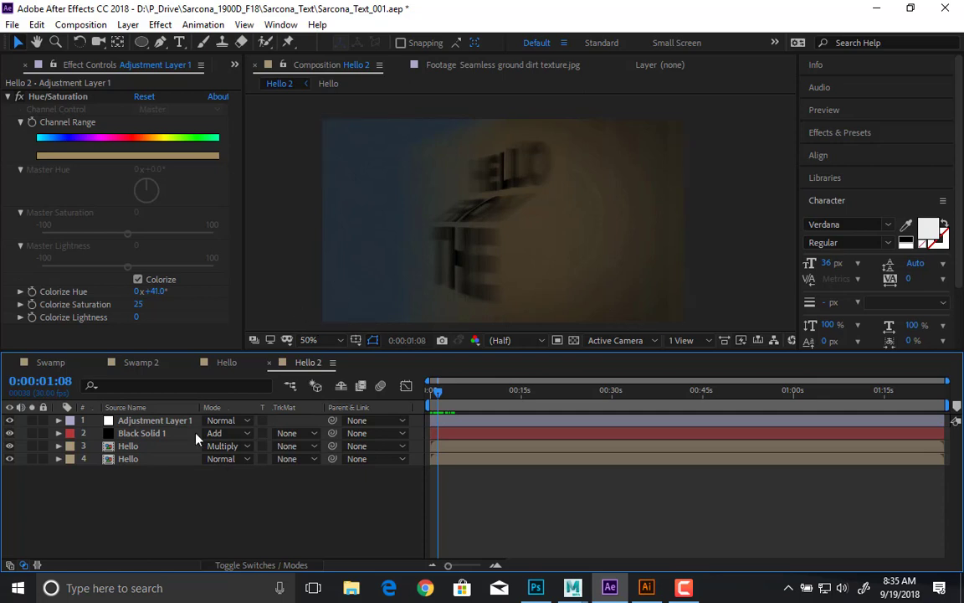
Step: Enlarge the gray-blue background solid in the Hello composition to a scale of 500000%
left_click(219, 363)
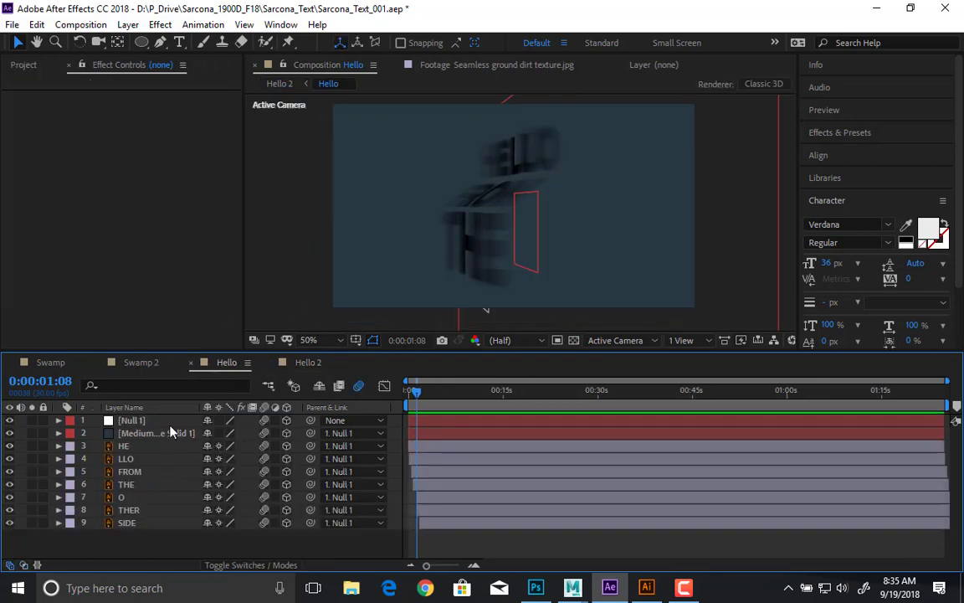
left_click(143, 433)
key("s")
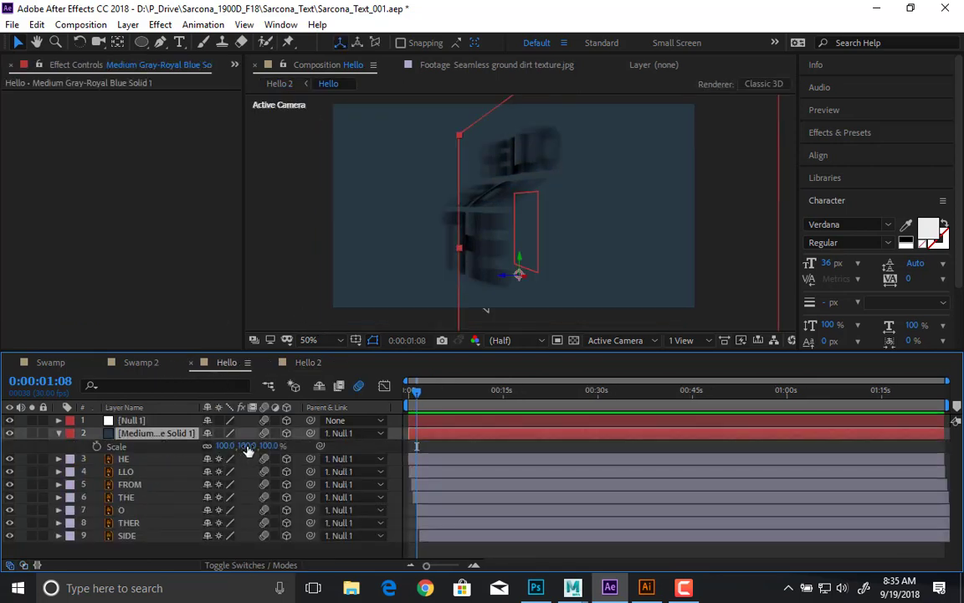
left_click_drag(224, 446, 862, 438)
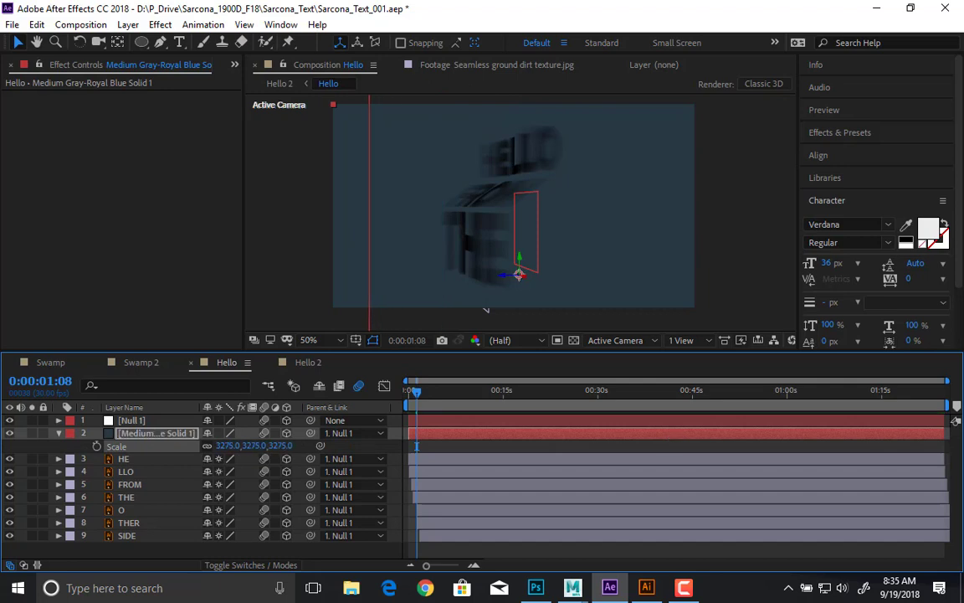
left_click(227, 446)
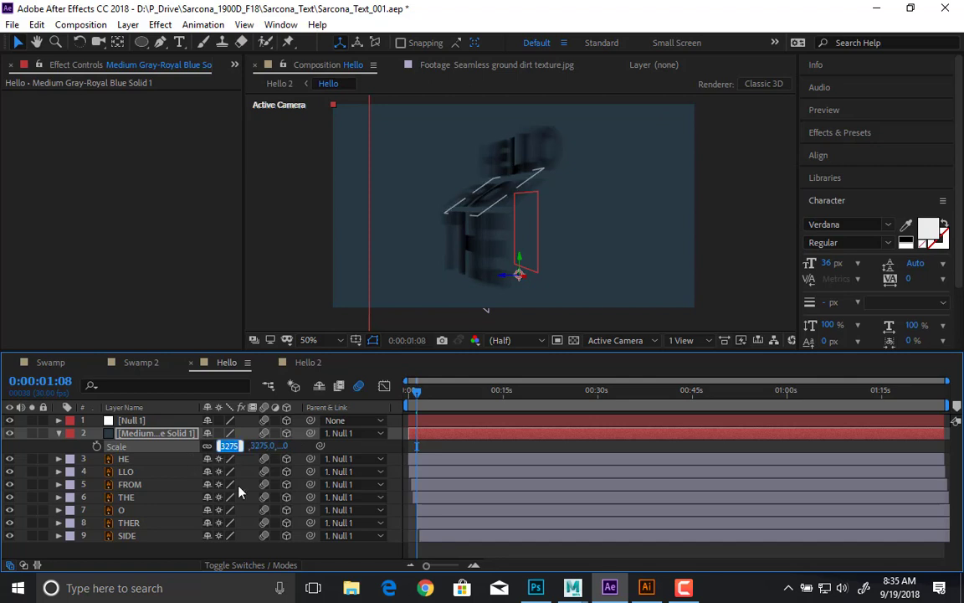
type("500000")
key("Return")
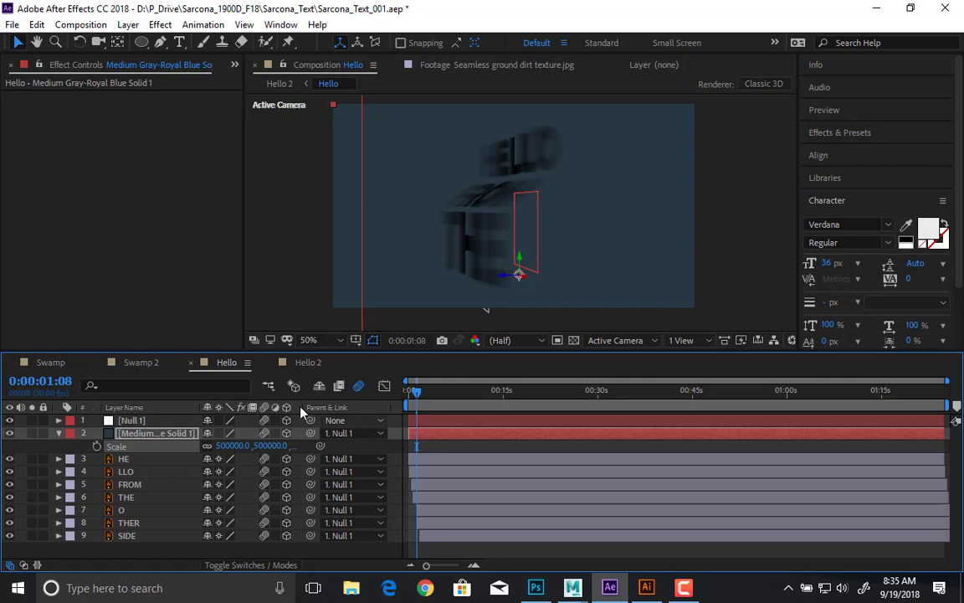
Step: Return to the Hello 2 composition and play it from the first frame to check the background during the rotation
left_click(305, 362)
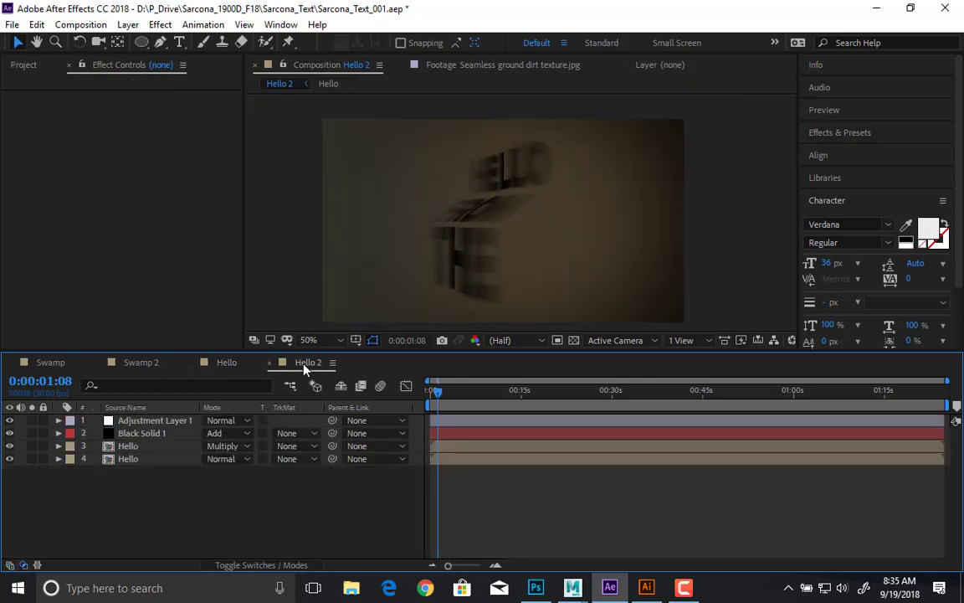
left_click_drag(439, 391, 411, 394)
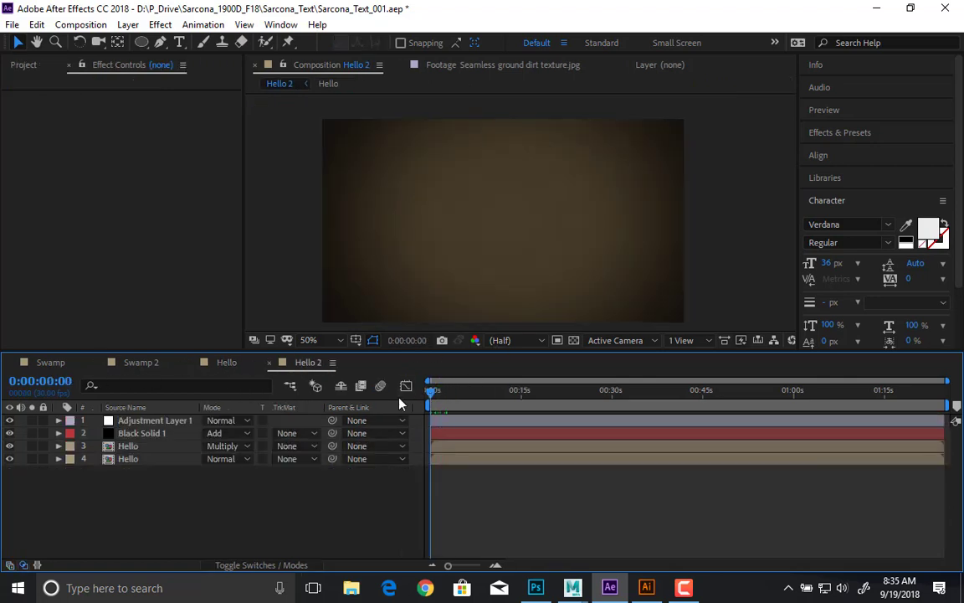
key("space")
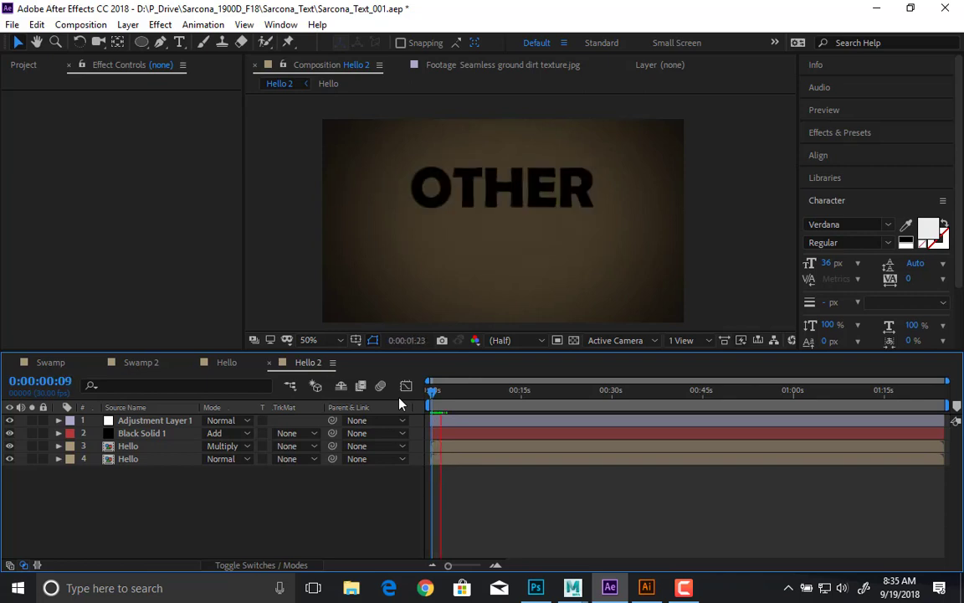
Step: Step frame by frame through the rotation between HELLO FROM THE and OTHER to examine the background, then return to the start
key("Page_Up")
key("Page_Up")
key("Page_Up")
key("Page_Up")
key("Page_Up")
key("Page_Up")
key("Page_Up")
key("Page_Up")
key("Page_Up")
key("Page_Up")
key("Page_Up")
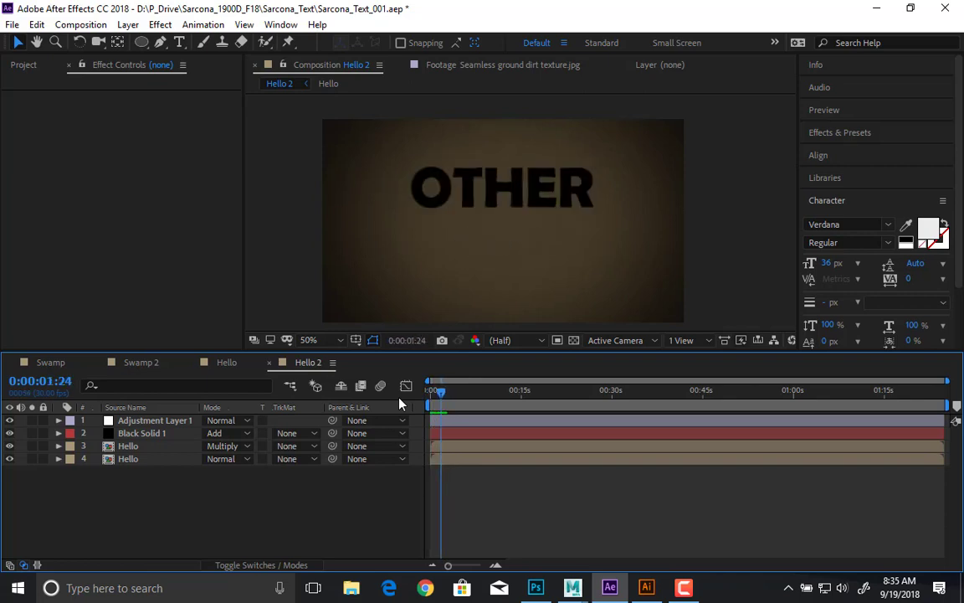
key("Page_Up")
key("Page_Up")
key("Page_Up")
key("Page_Up")
key("Page_Up")
key("Page_Up")
key("Page_Up")
key("Page_Up")
key("Page_Up")
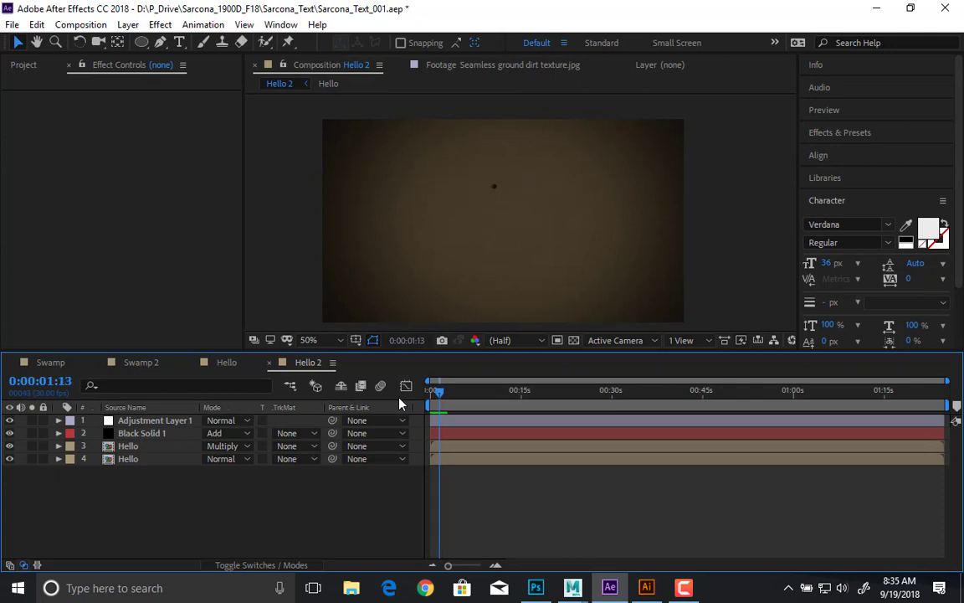
key("Page_Down")
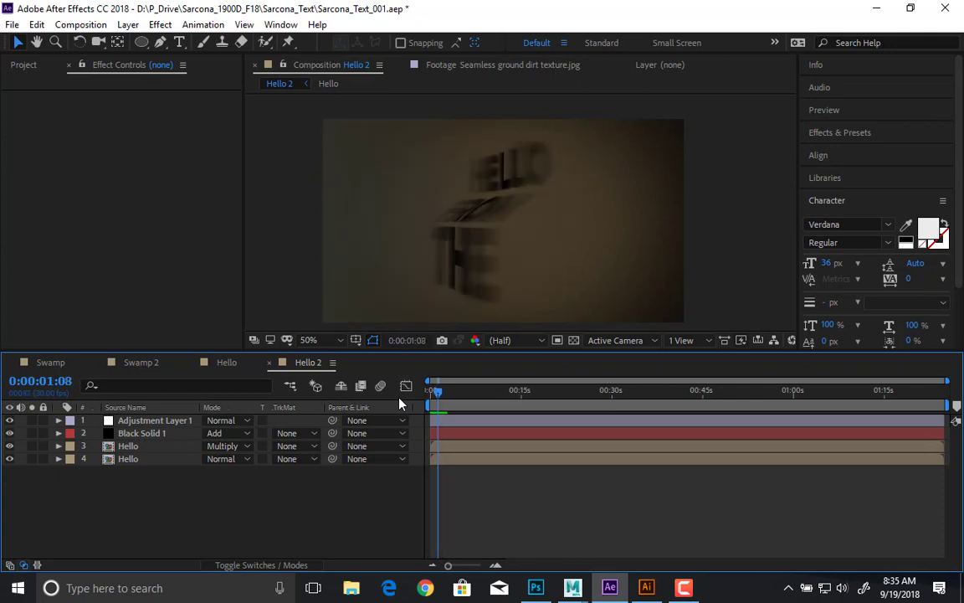
key("Page_Up")
key("Page_Up")
key("Page_Up")
key("Page_Up")
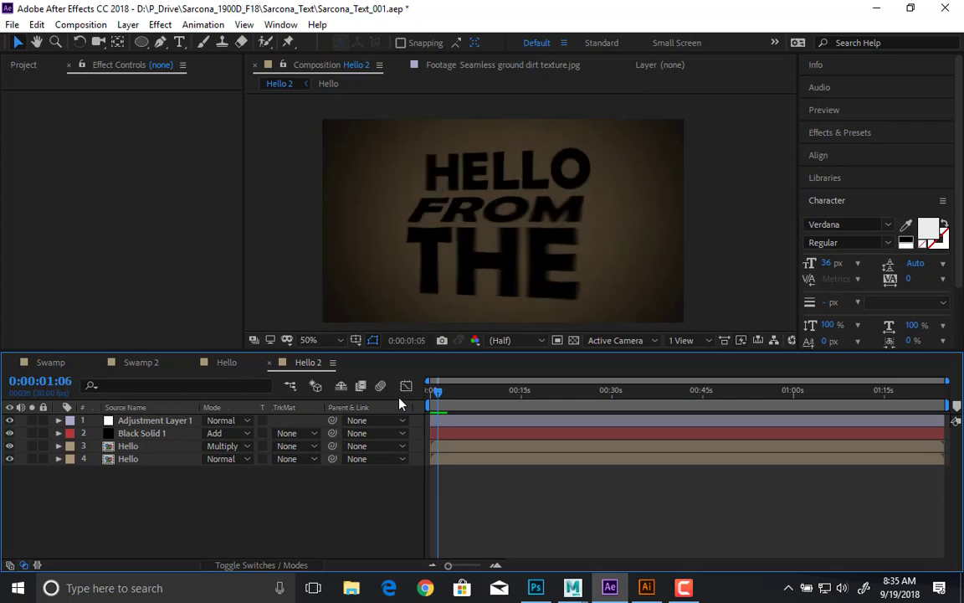
key("Page_Down")
key("Page_Down")
key("Page_Down")
key("Page_Down")
key("Page_Down")
key("Page_Down")
key("Page_Down")
key("Page_Down")
key("Page_Down")
key("Page_Down")
key("Page_Down")
key("Page_Down")
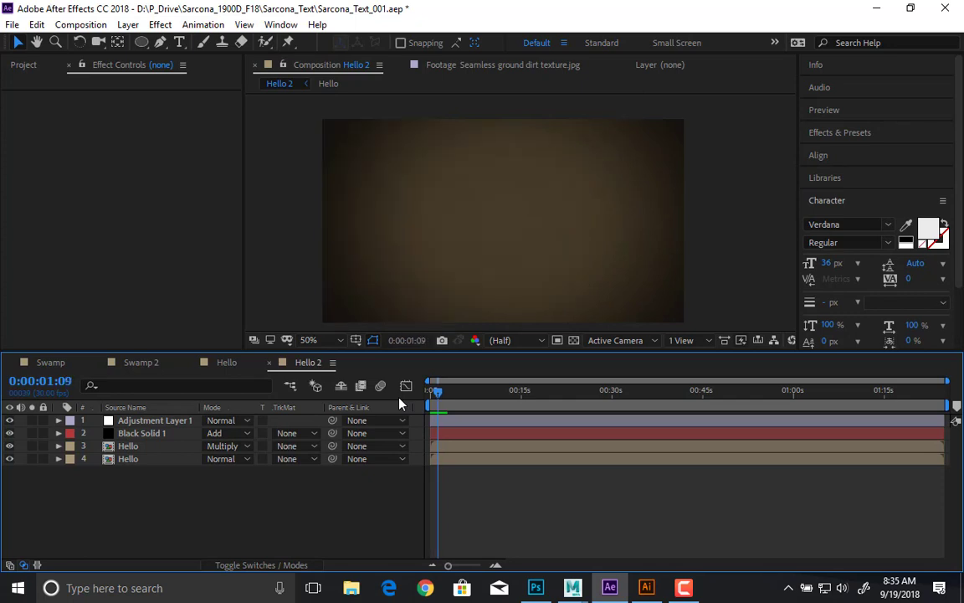
key("Page_Down")
key("Page_Down")
key("Page_Down")
key("Page_Down")
key("Page_Down")
key("Page_Down")
key("Page_Down")
key("Page_Down")
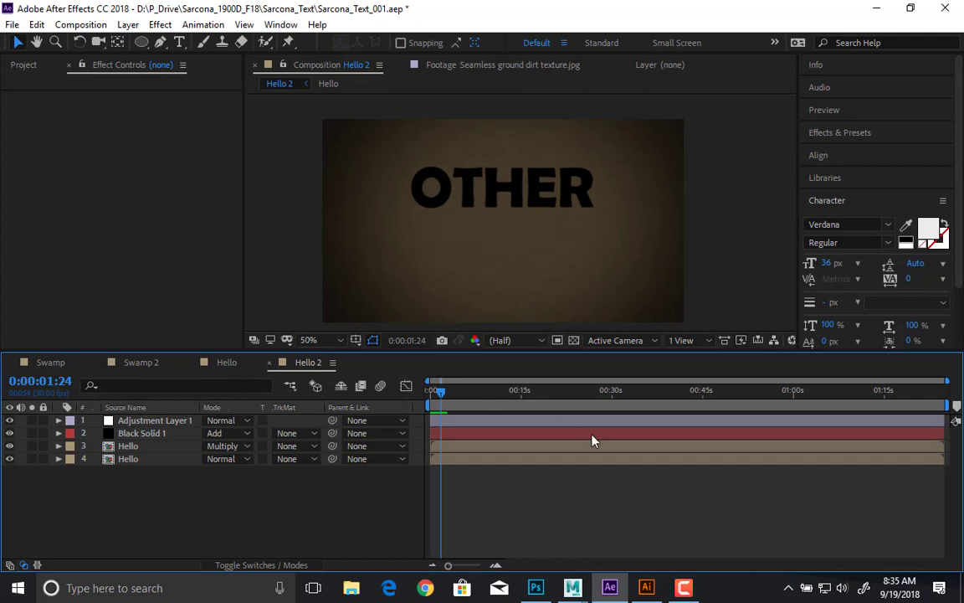
left_click_drag(436, 392, 400, 393)
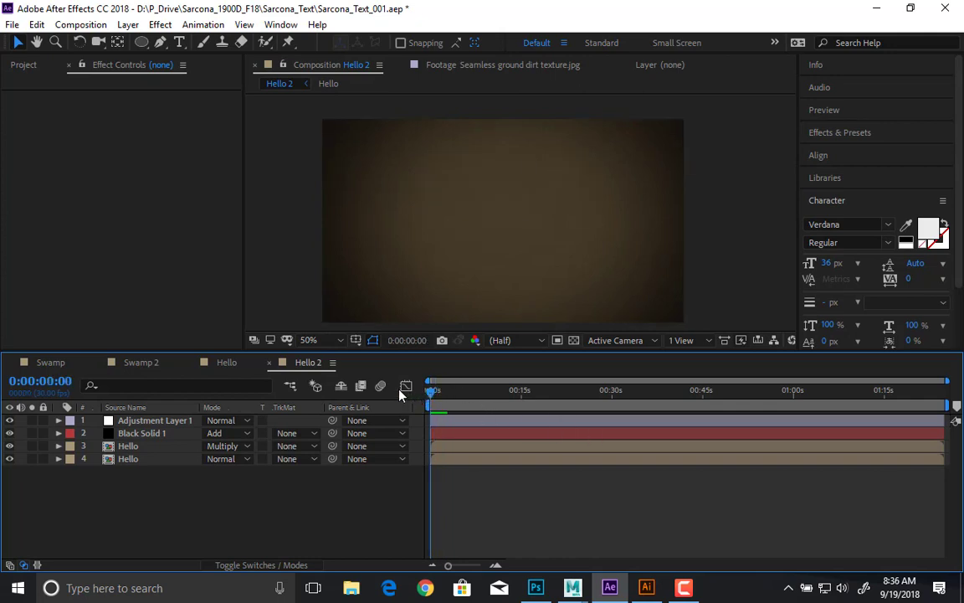
Step: Shrink the background solid in the Hello composition, trying 50% and 60% before settling on a 27% scale at 0:00:04:20
left_click(226, 362)
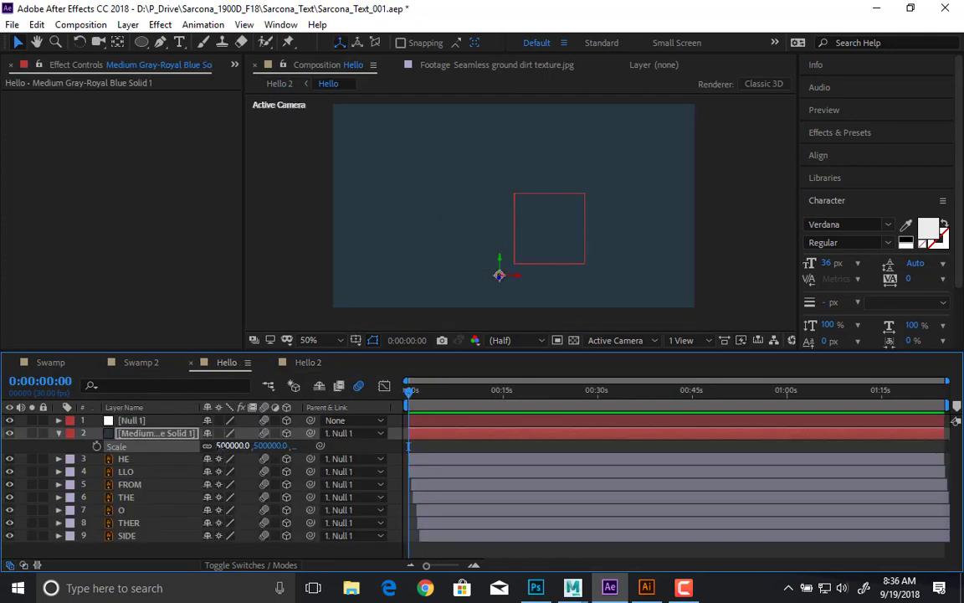
left_click(231, 445)
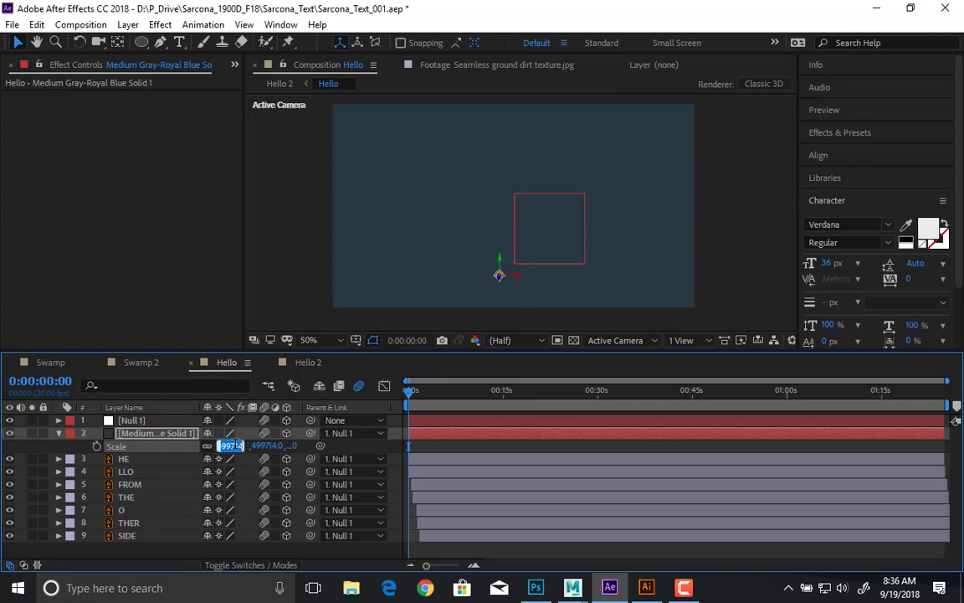
type("50")
key("Return")
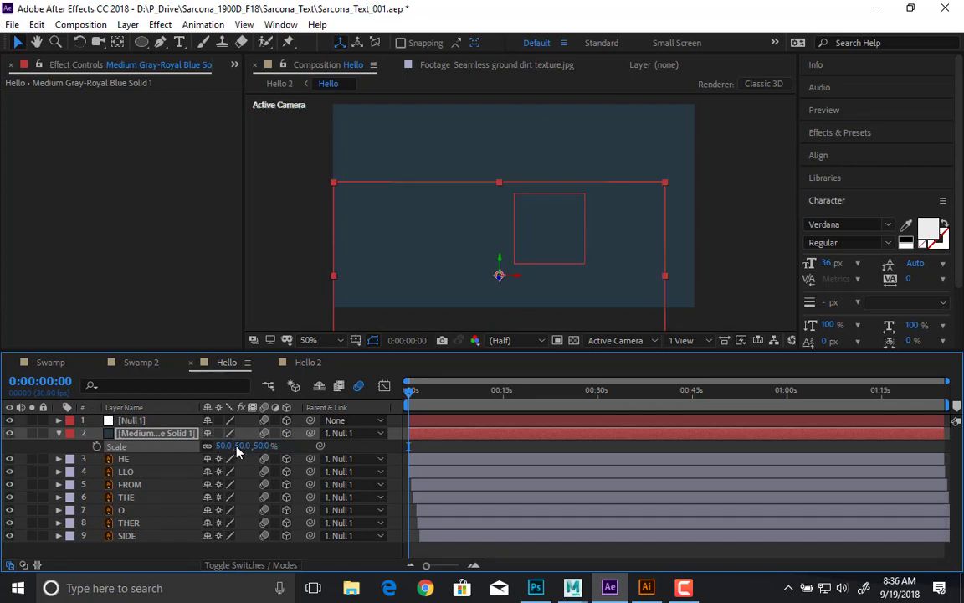
left_click_drag(411, 395, 441, 395)
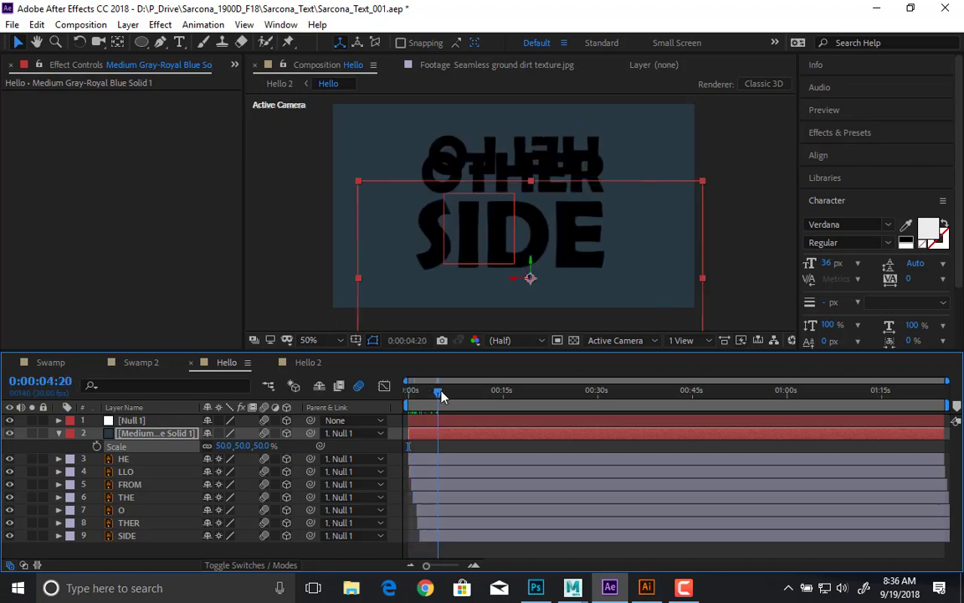
left_click(261, 446)
type("60")
key("Return")
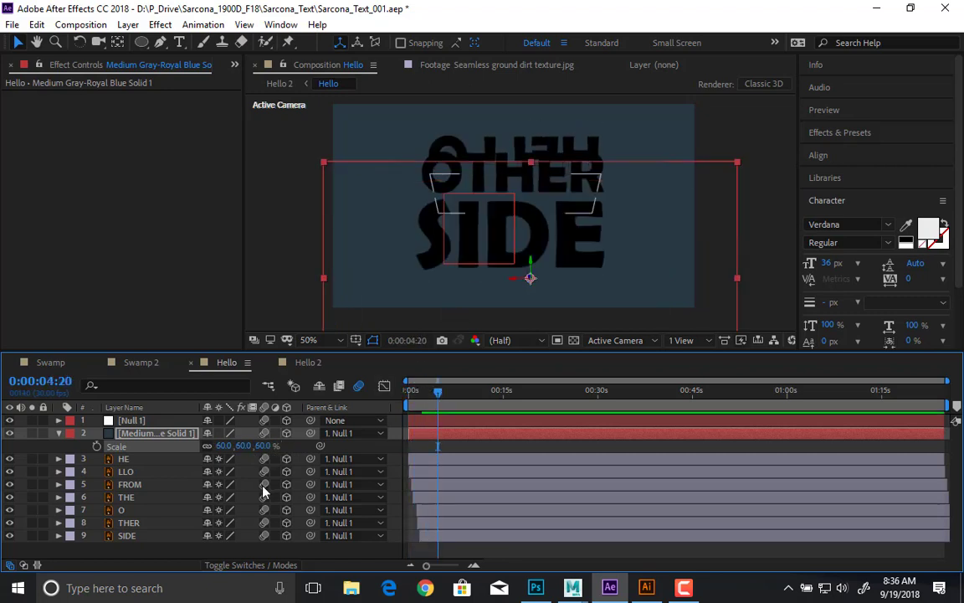
mouse_move(264, 447)
left_mouse_down()
mouse_move(225, 447)
mouse_move(256, 446)
left_mouse_up()
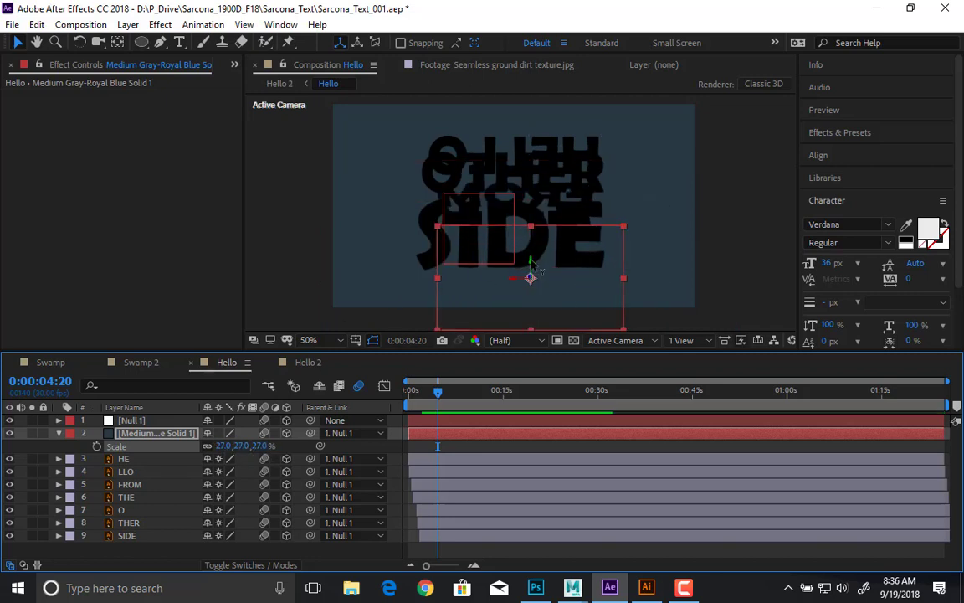
Step: Move the solid up behind the OTHER SIDE text and stretch it vertically to cover the whole text block
left_click_drag(531, 301, 498, 189)
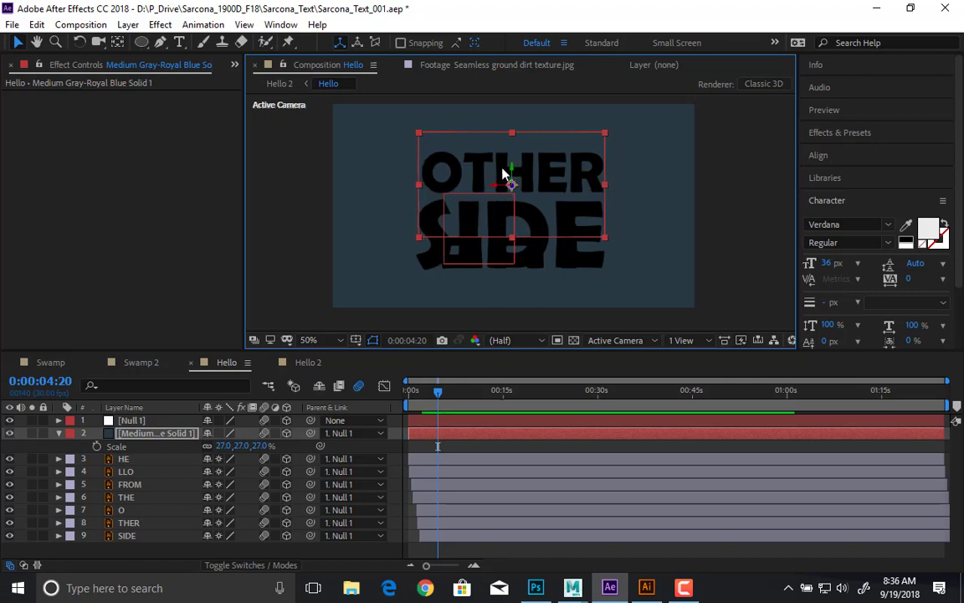
left_click_drag(513, 164, 513, 186)
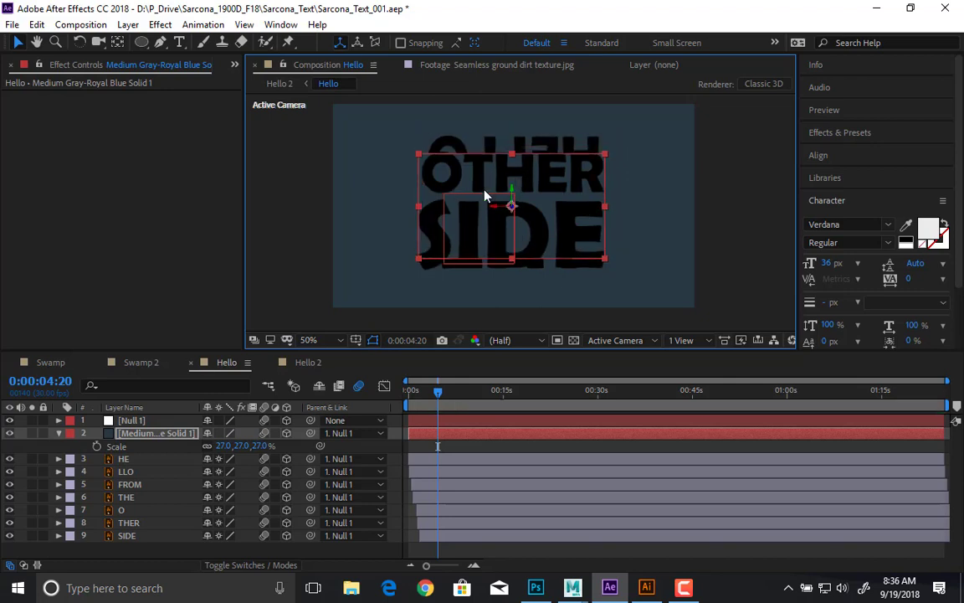
key("s")
key("s")
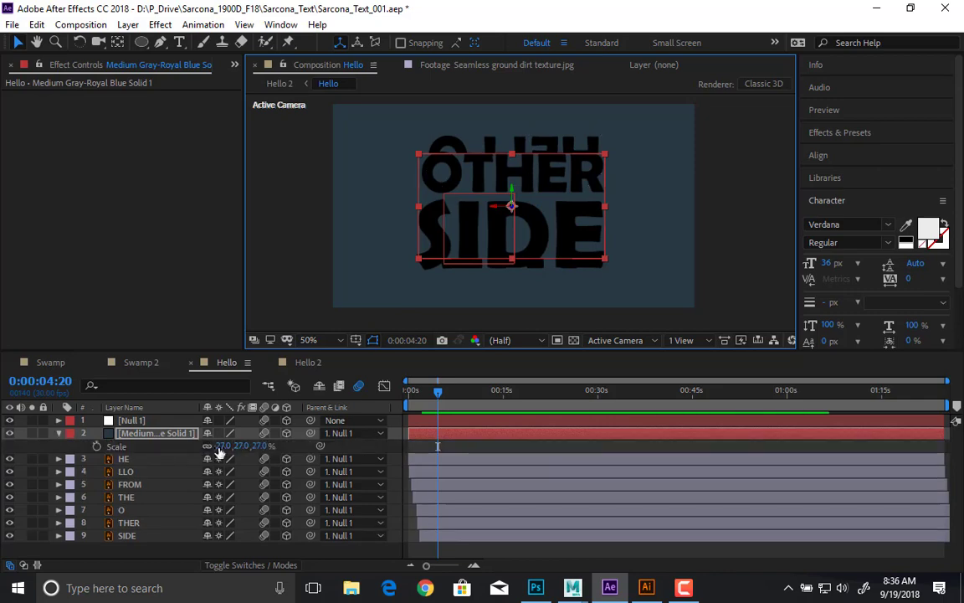
left_click_drag(219, 446, 254, 446)
Step: Play the Hello 2 composition from the first frame to review the text on the smaller background solid
left_click_drag(437, 391, 409, 395)
left_click(308, 361)
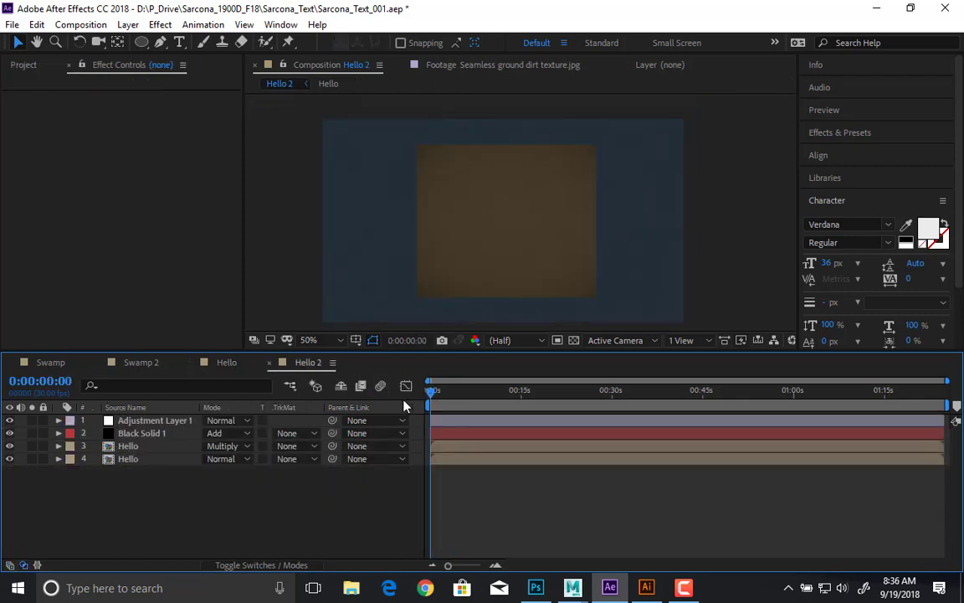
key("space")
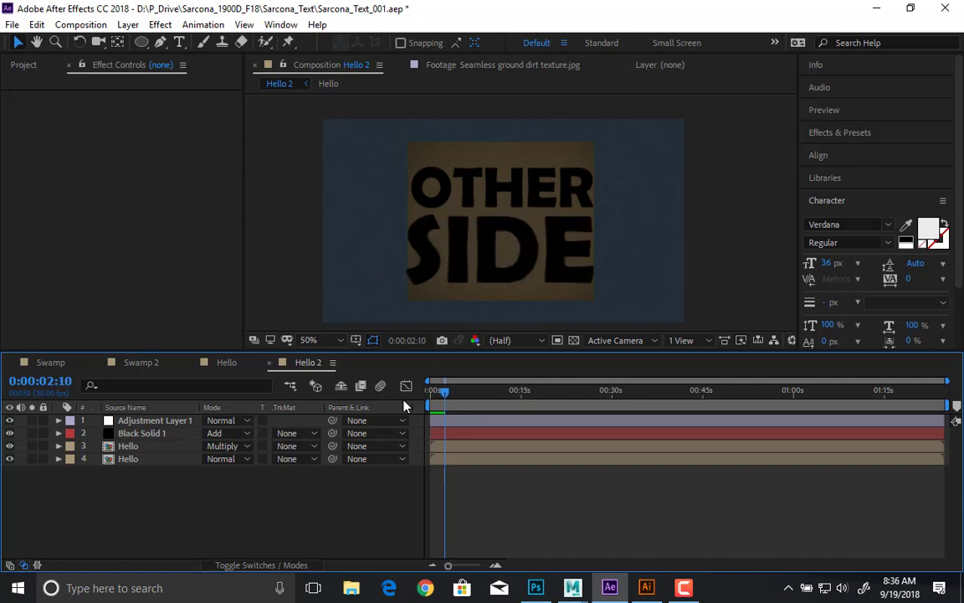
key("space")
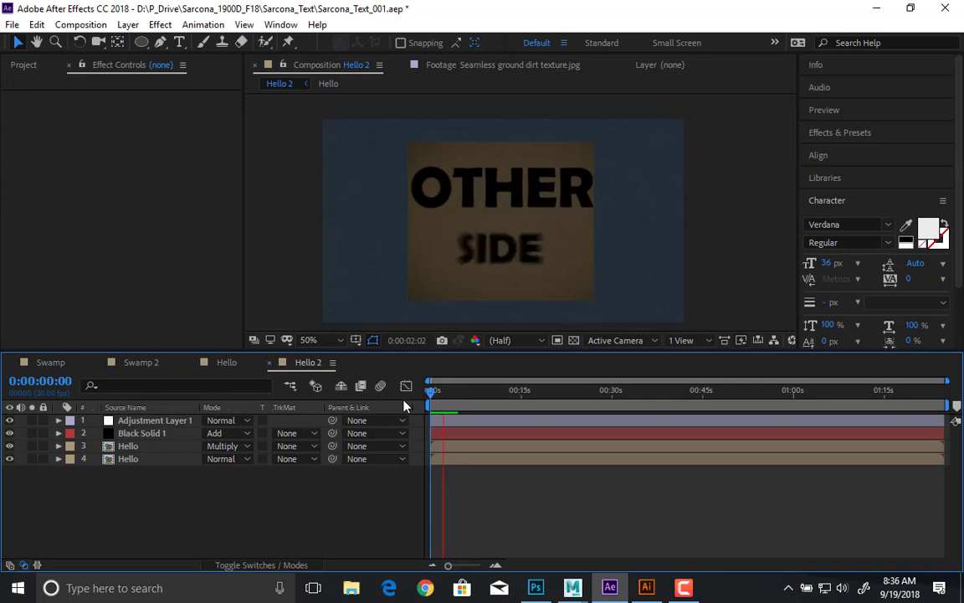
key("space")
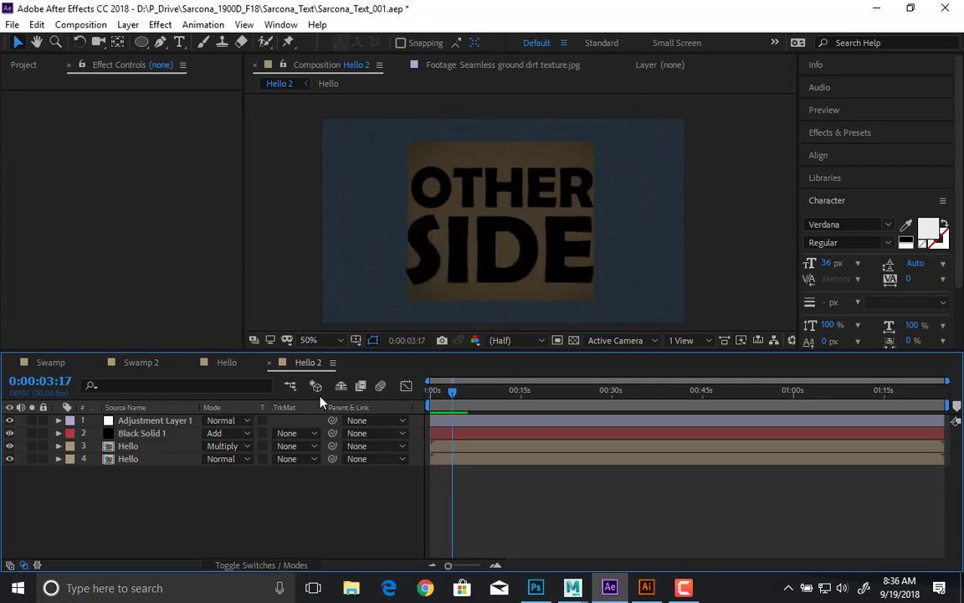
Step: Open the Hello composition and collapse the expanded properties of all its layers
left_click(216, 365)
key("ctrl+a")
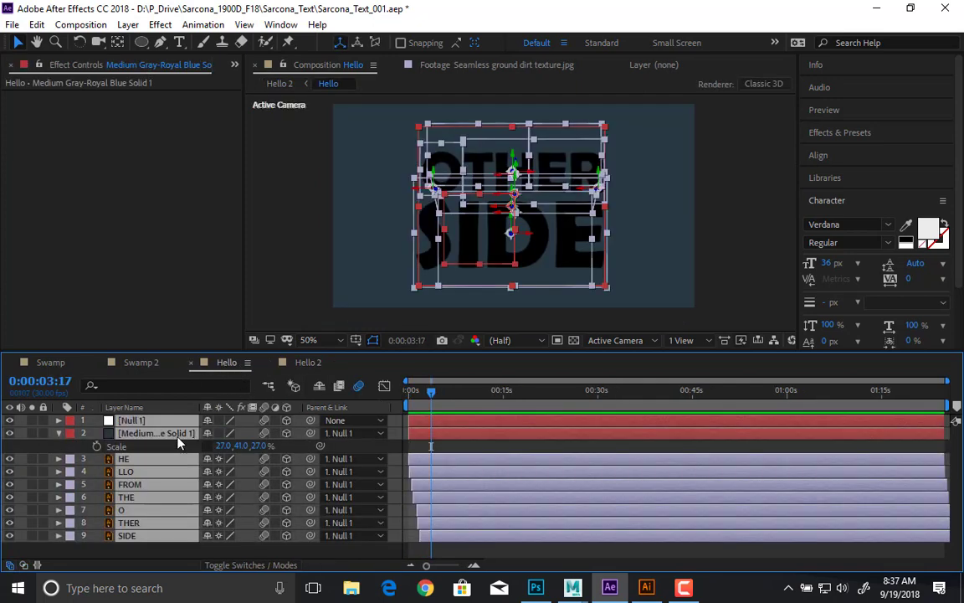
key("s")
key("s")
left_click(162, 537)
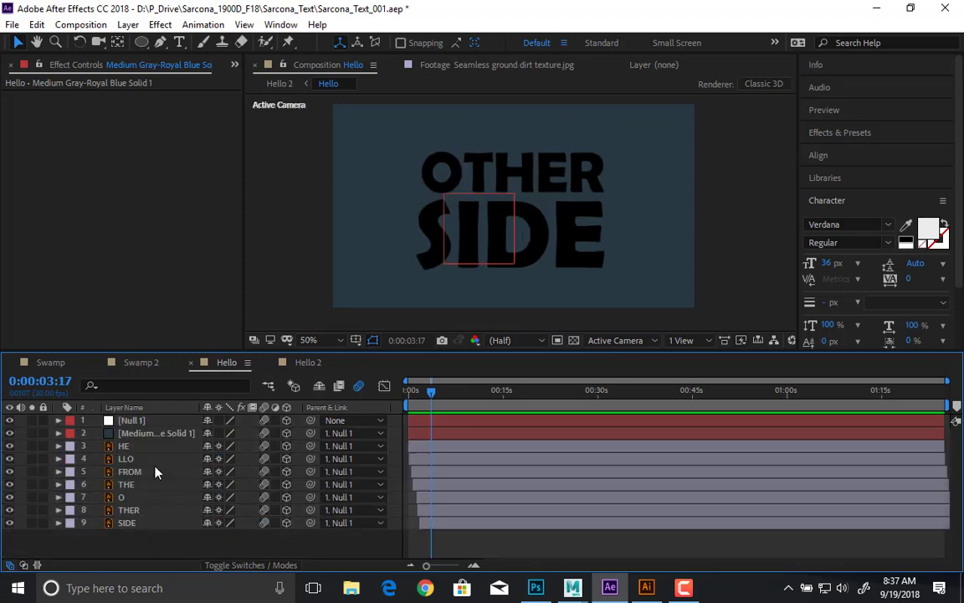
Step: Change the colour of the background solid in the Hello composition to a dark magenta-red
left_click(149, 433)
left_click_drag(430, 395, 448, 402)
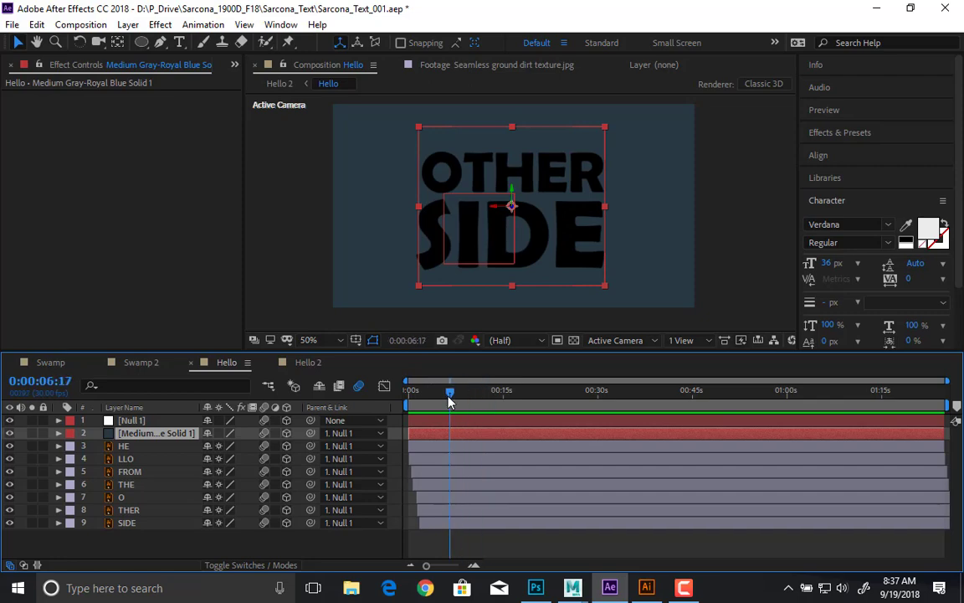
key("ctrl+shift+y")
left_click(176, 263)
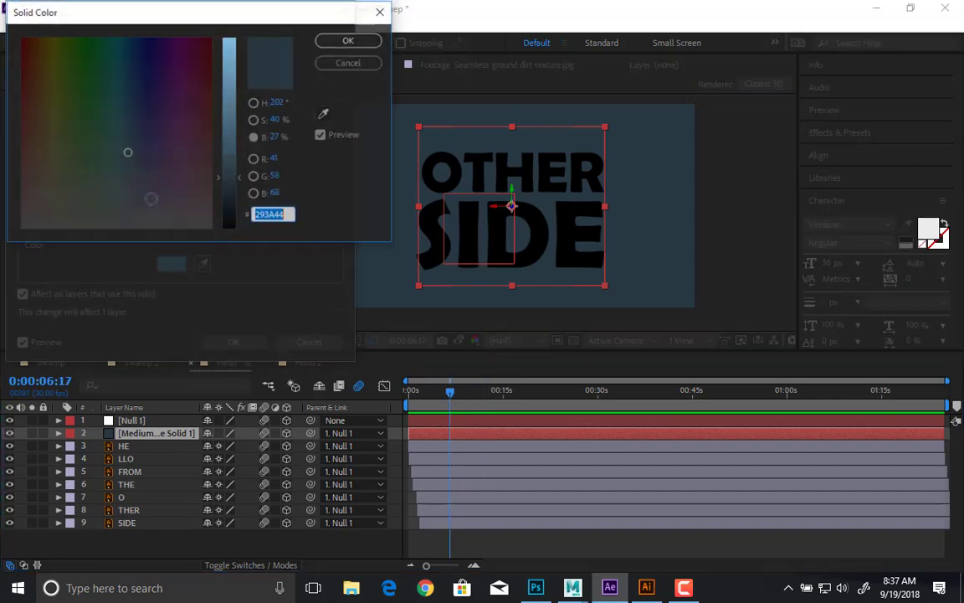
left_click(194, 145)
key("Return")
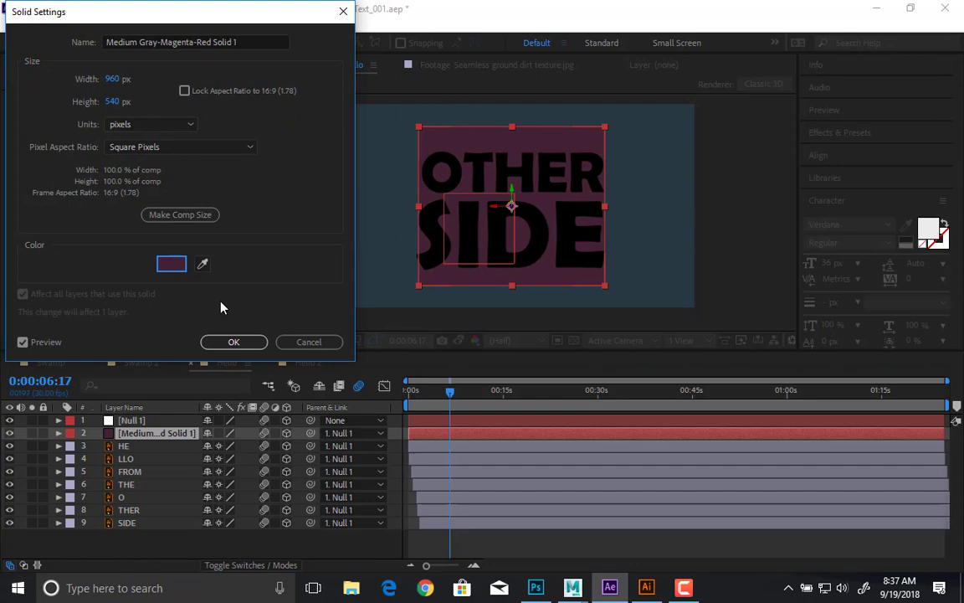
left_click(228, 348)
Step: Shift the null and all text layers nearly two seconds later, leaving the background solid starting at 0:00:00:00
left_click_drag(446, 400, 302, 407)
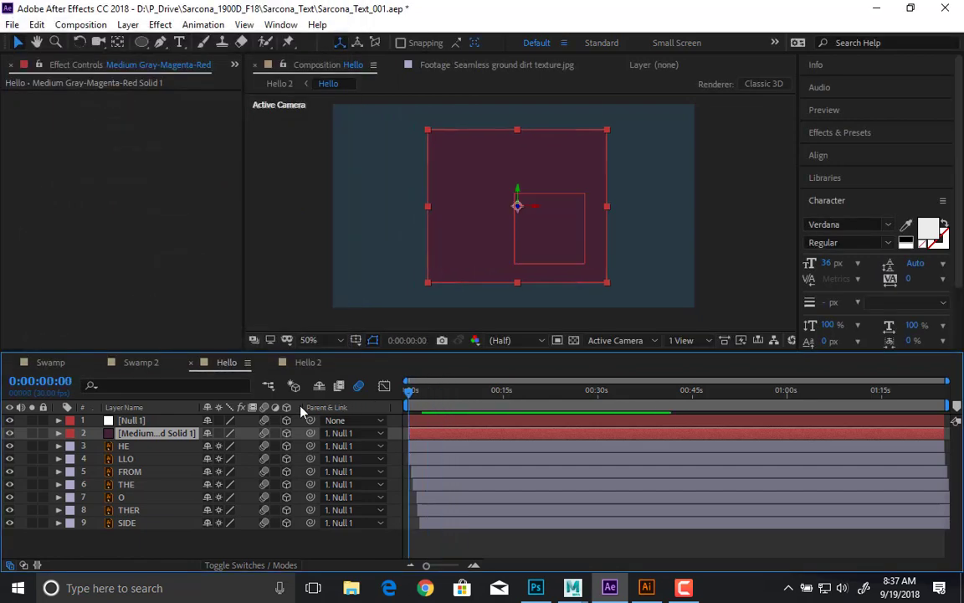
left_click(176, 421)
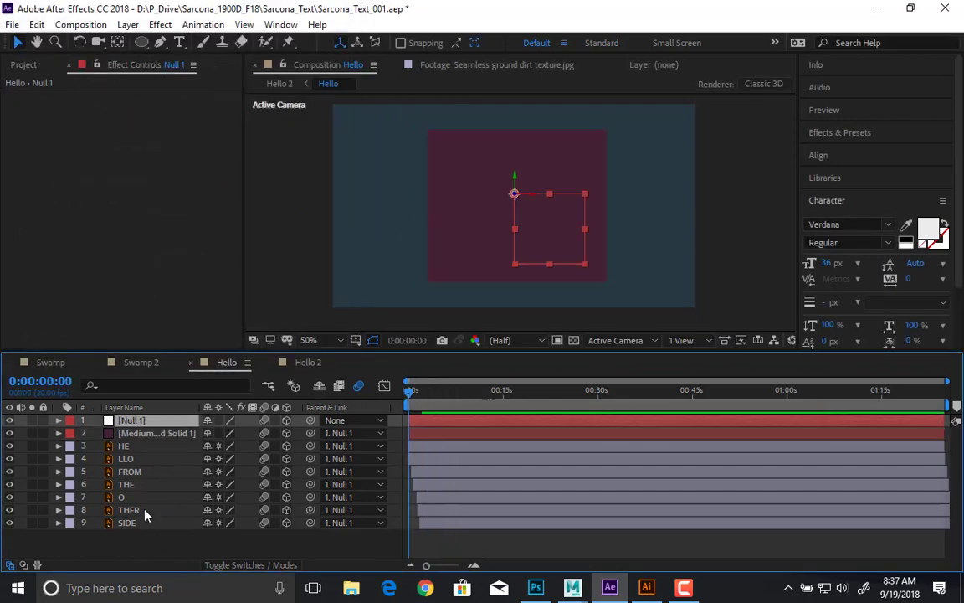
left_click_drag(147, 536, 138, 443)
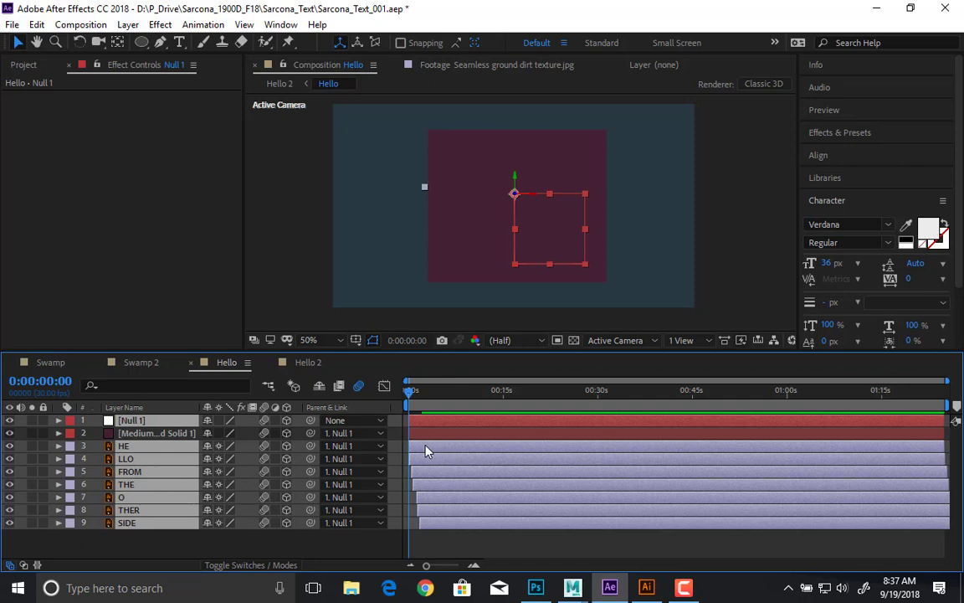
left_click_drag(425, 451, 436, 452)
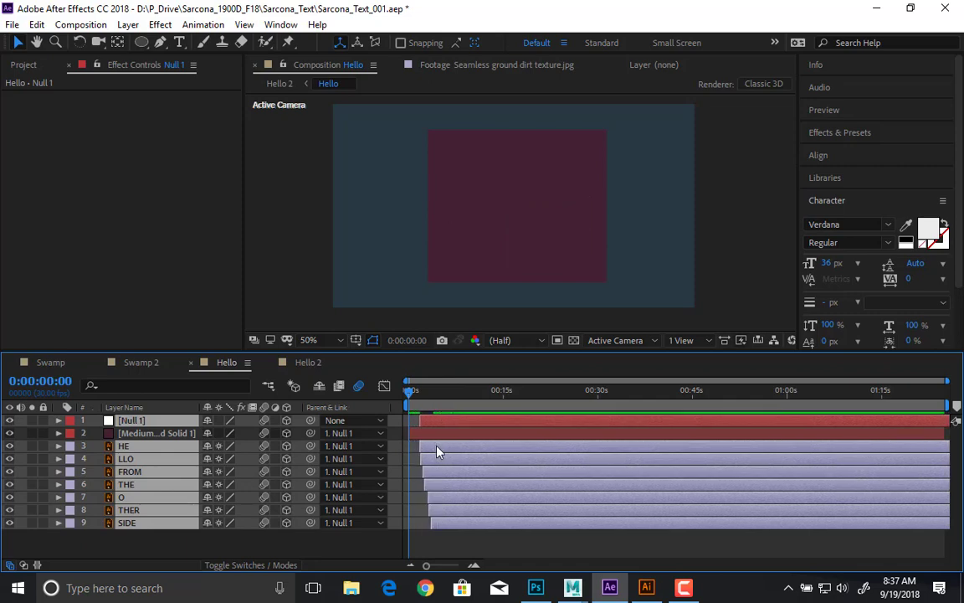
left_click(432, 435)
left_click(421, 539)
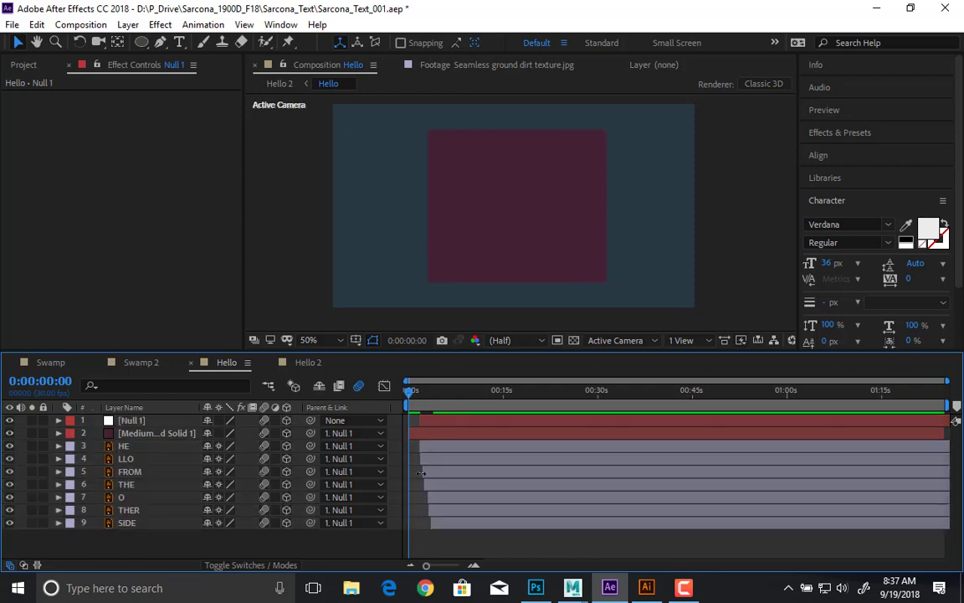
Step: Set a scale keyframe on the background solid at 0:00:01:24, where the text layers begin
left_click(422, 441)
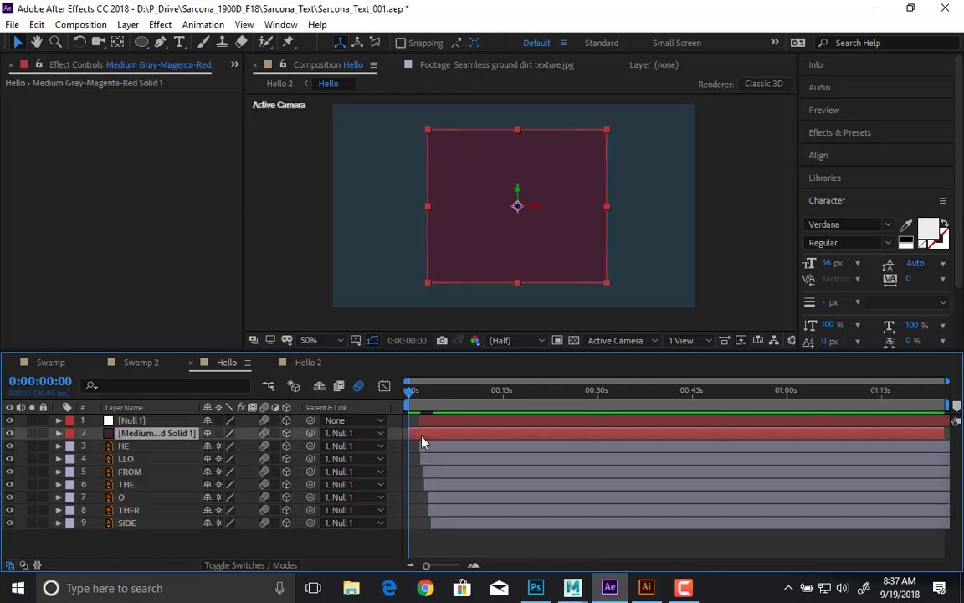
key("p")
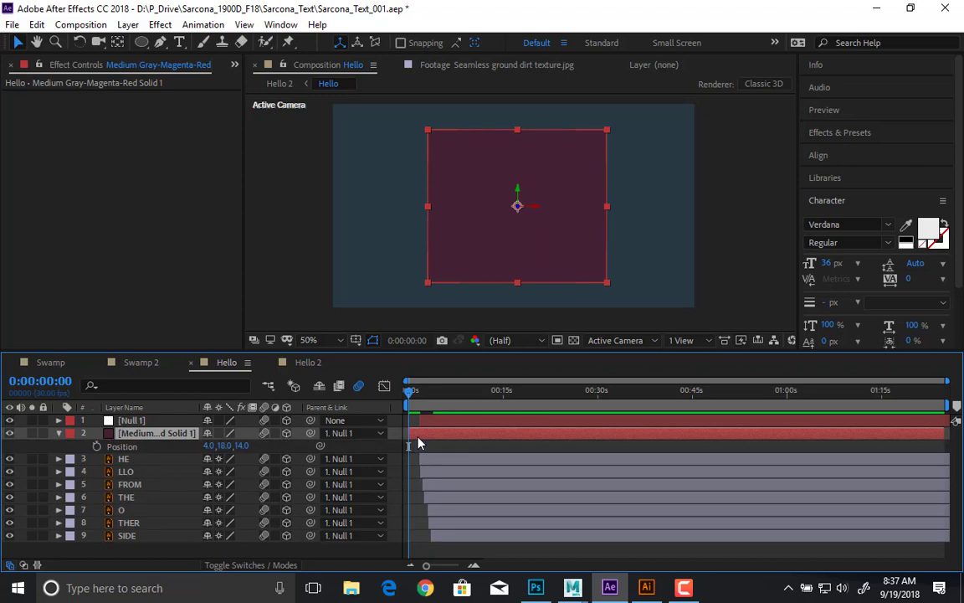
key("s")
left_click(419, 391)
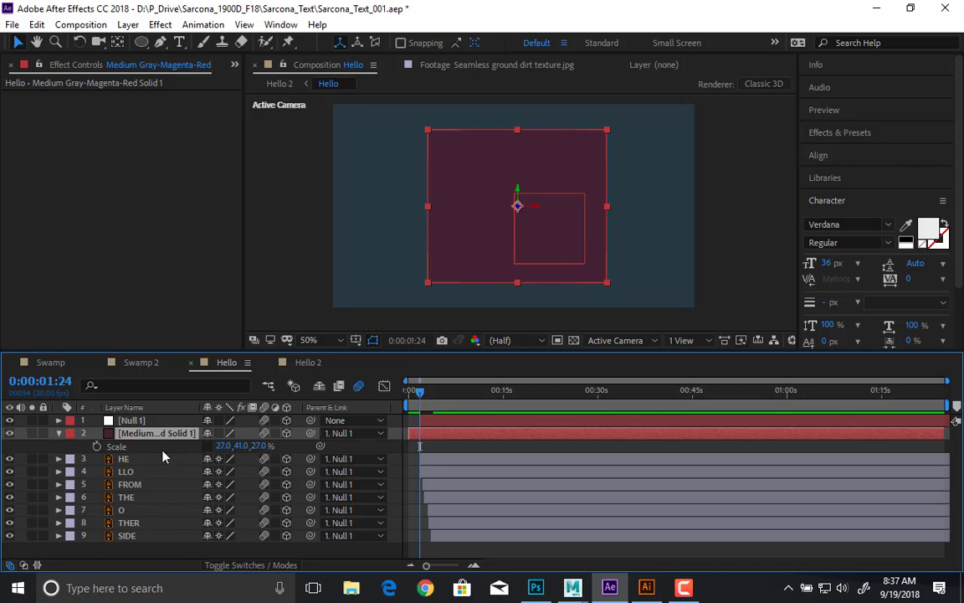
left_click(97, 446)
Step: Set the solid's scale to 0% in all three dimensions at 0:00:00:00
key("space")
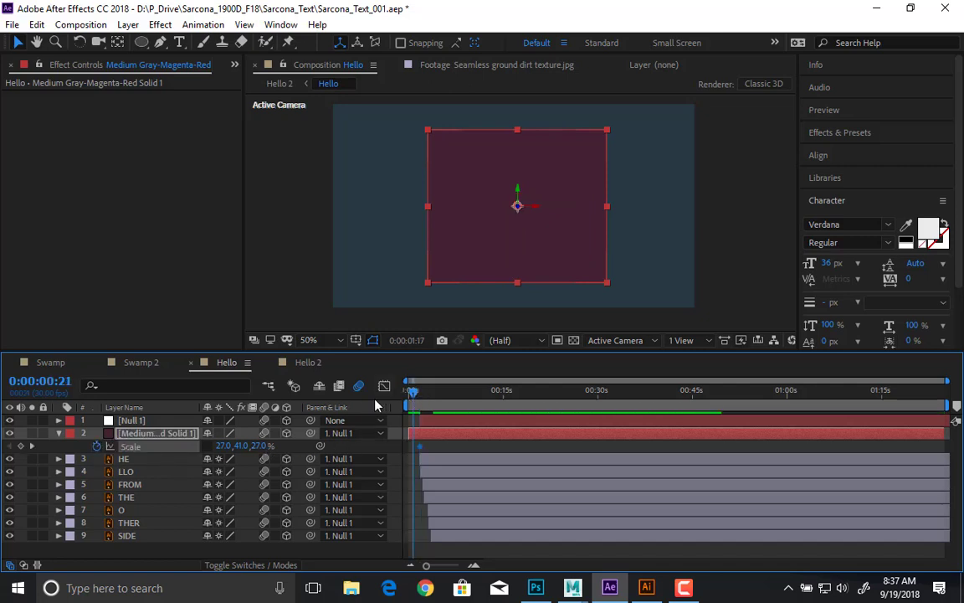
left_click(263, 446)
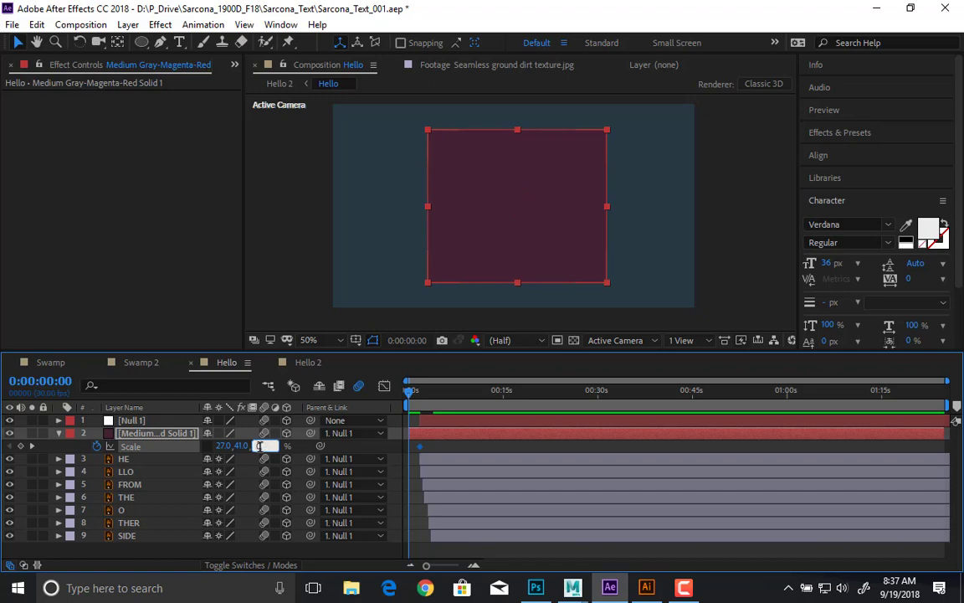
key("Return")
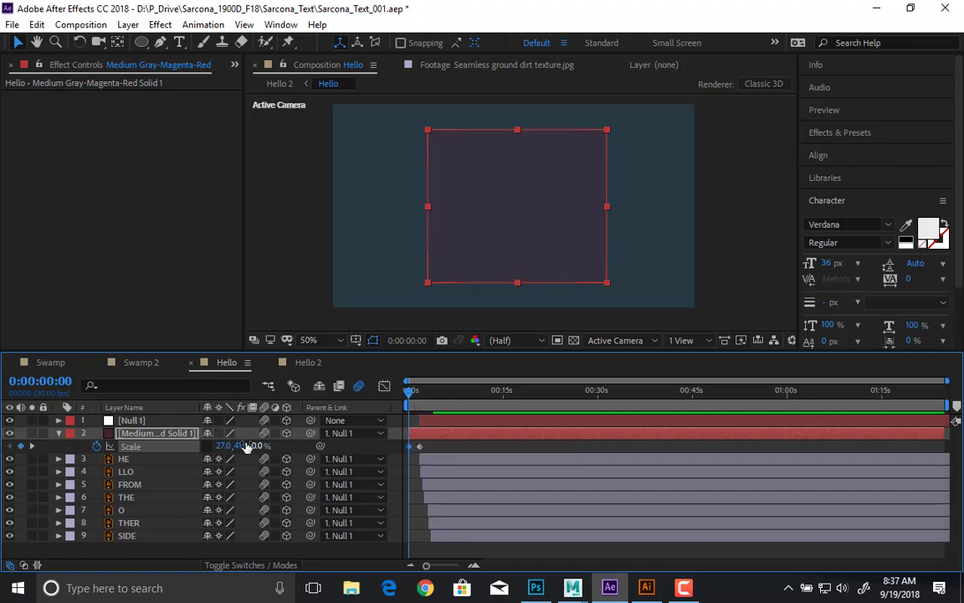
left_click(247, 446)
key("Return")
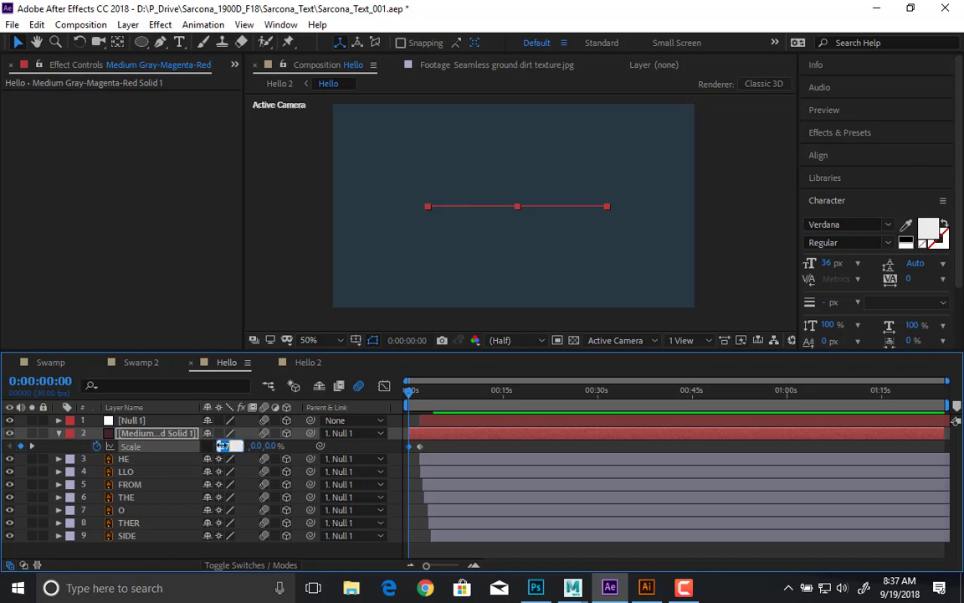
left_click(307, 446)
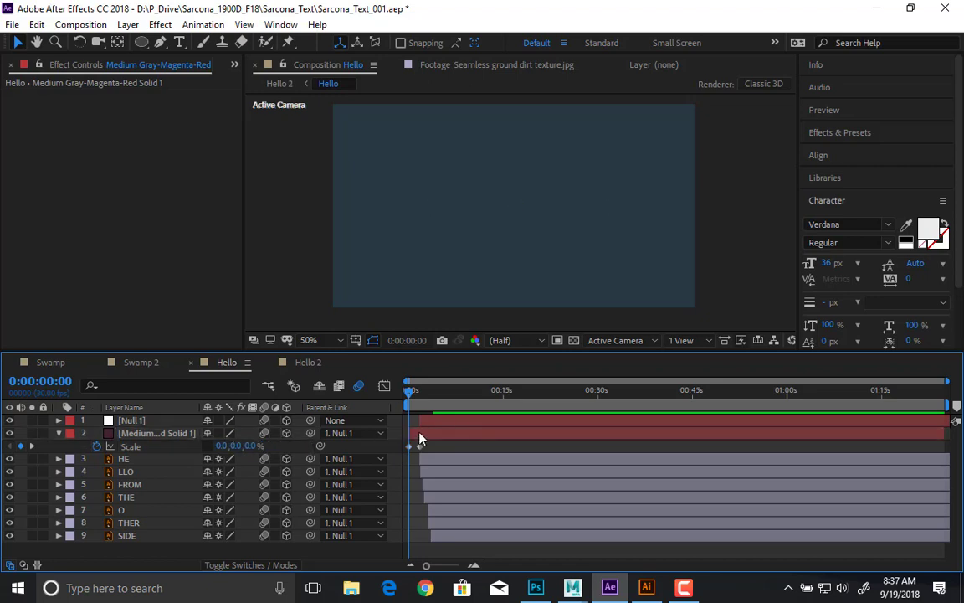
Step: Apply Easy Ease to both of the solid's scale keyframes and preview the scale-up animation
left_click(410, 447)
right_click(420, 447)
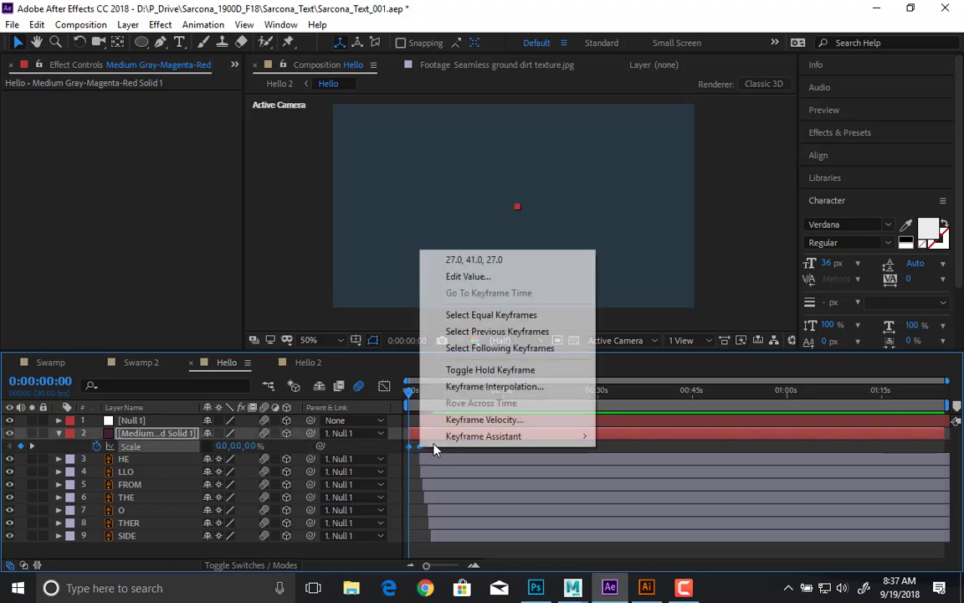
mouse_move(468, 436)
left_click(374, 492)
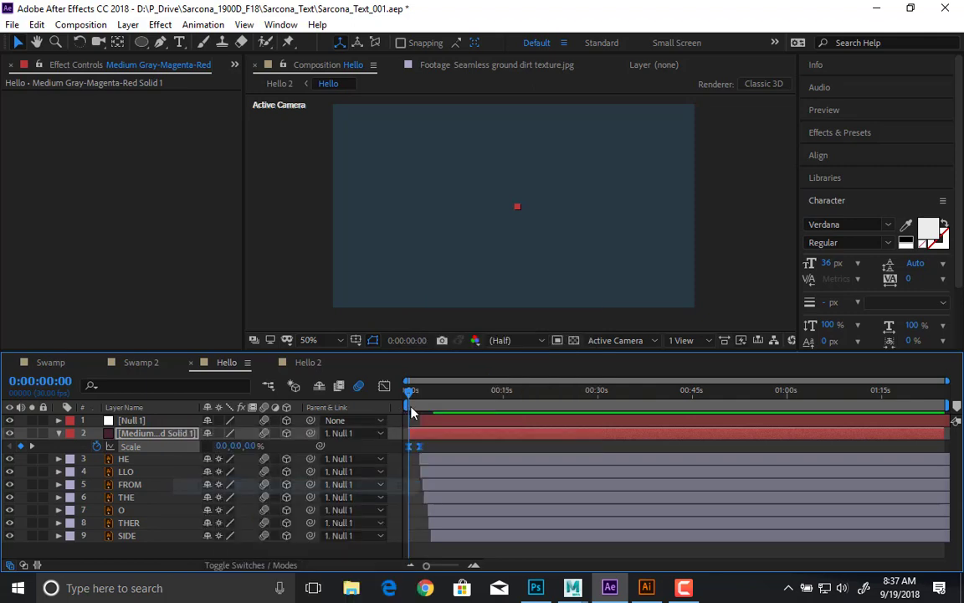
key("space")
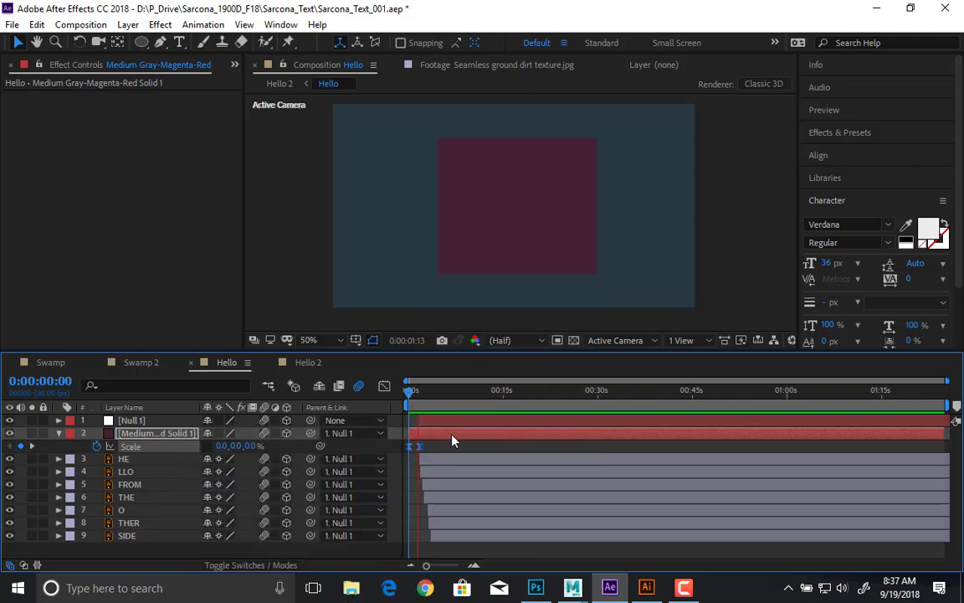
key("space")
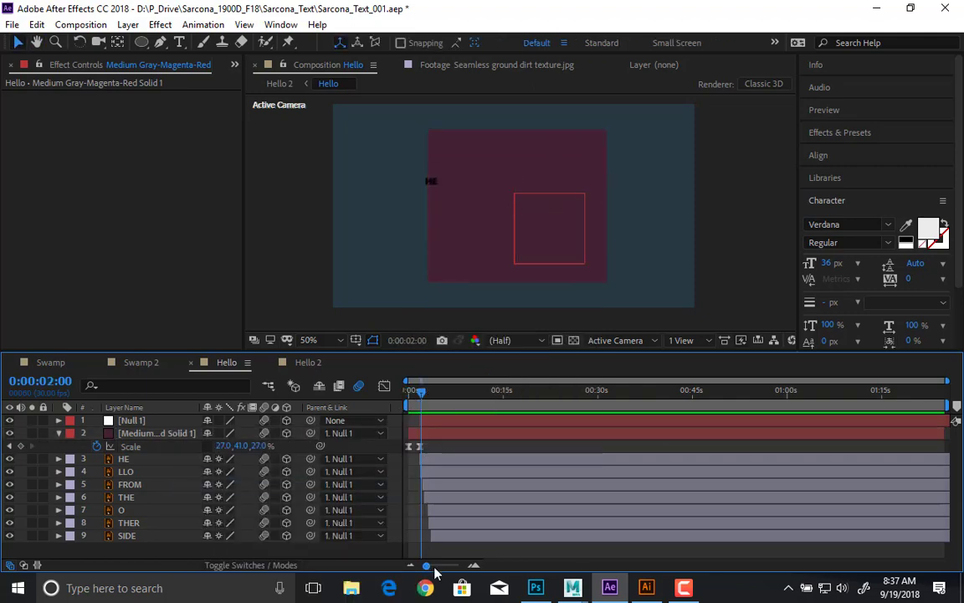
Step: Move the solid's second scale keyframe to about half a second and shift the null and text layers to start there
left_click_drag(426, 565, 453, 565)
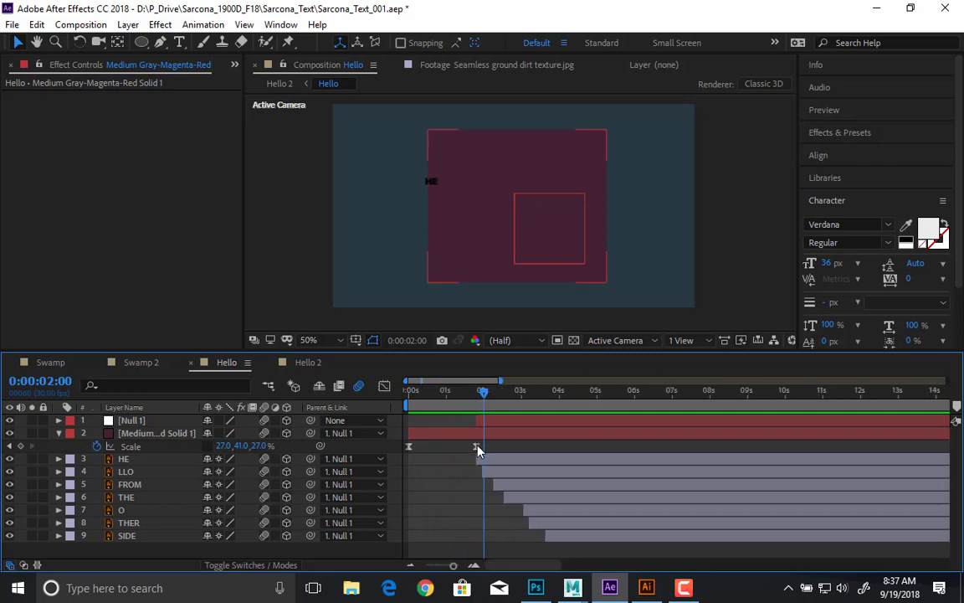
left_click_drag(477, 447, 431, 452)
left_click(504, 422, "shift")
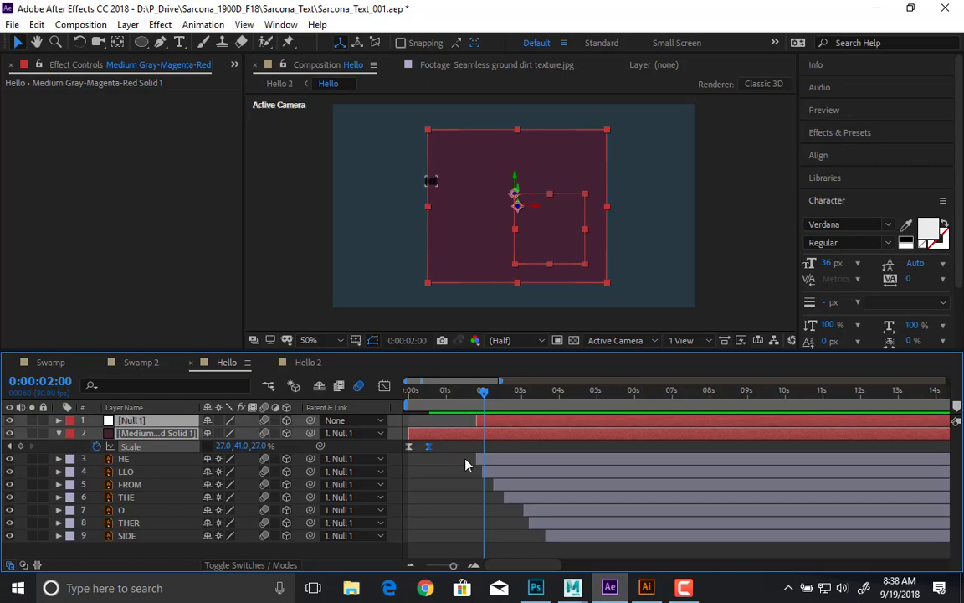
left_click(494, 462)
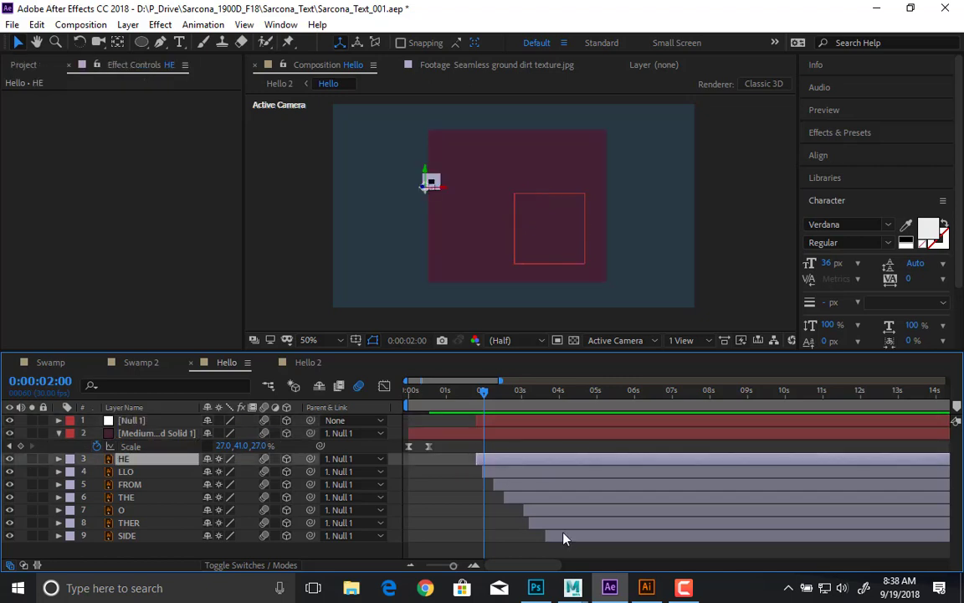
key("ctrl+a")
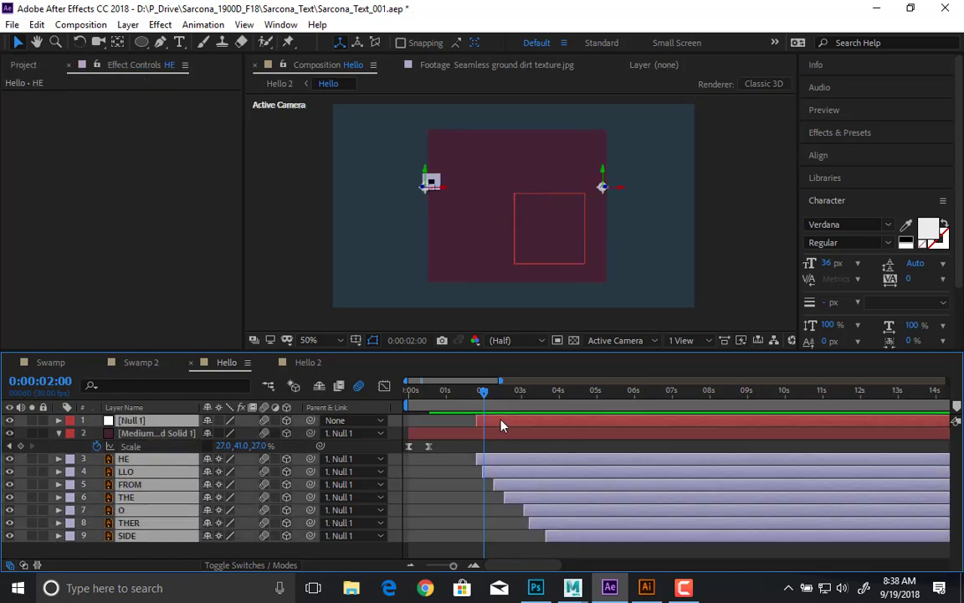
left_click_drag(502, 423, 467, 423)
Step: Play the Hello composition from the first frame and review the same animation in Hello 2
left_click(408, 396)
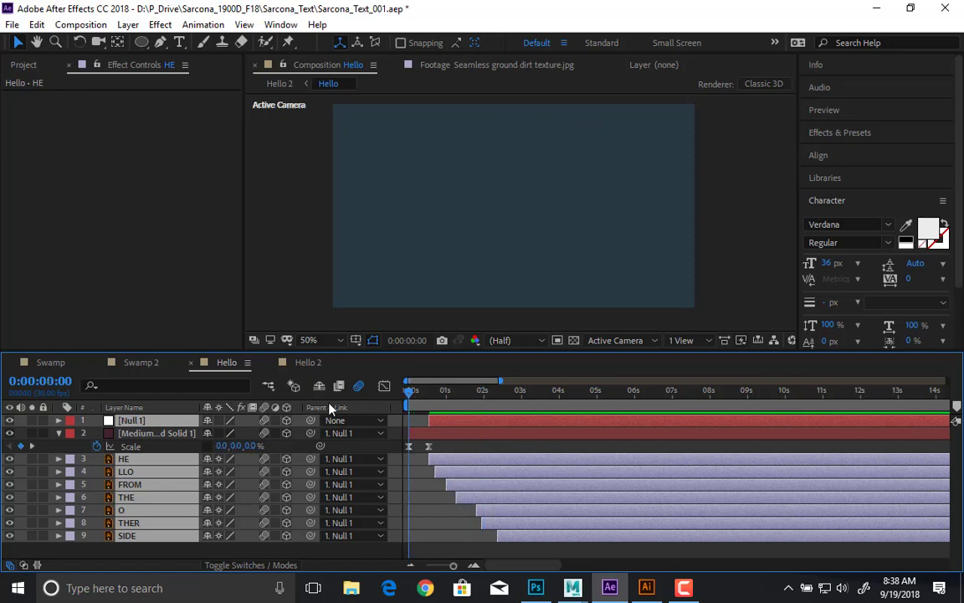
key("space")
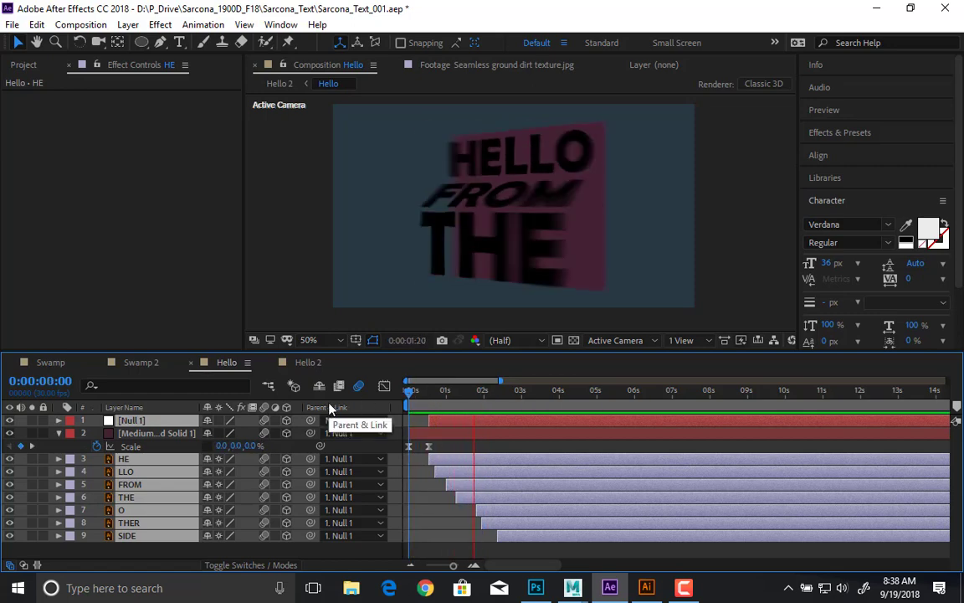
key("space")
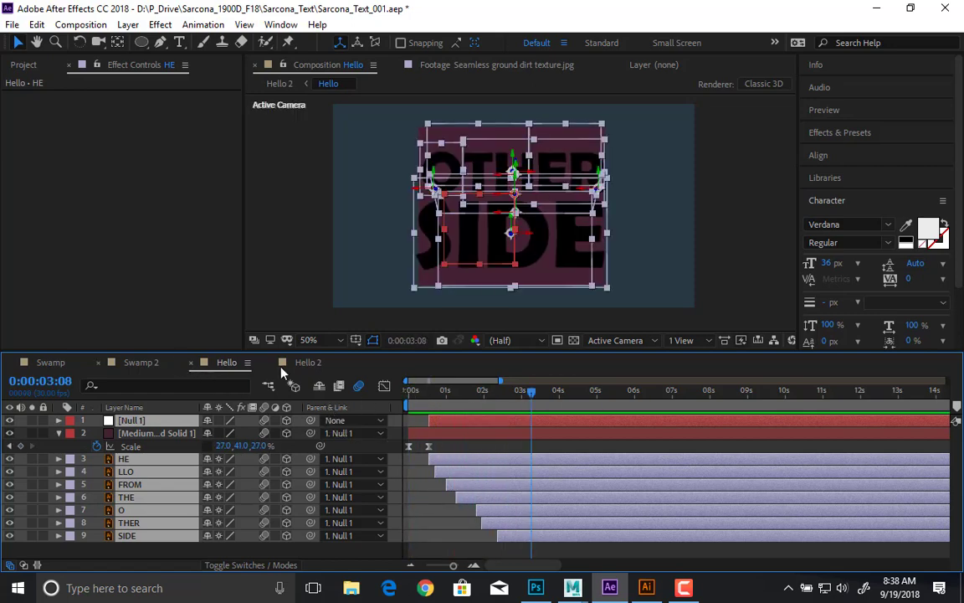
left_click(308, 363)
key("Home")
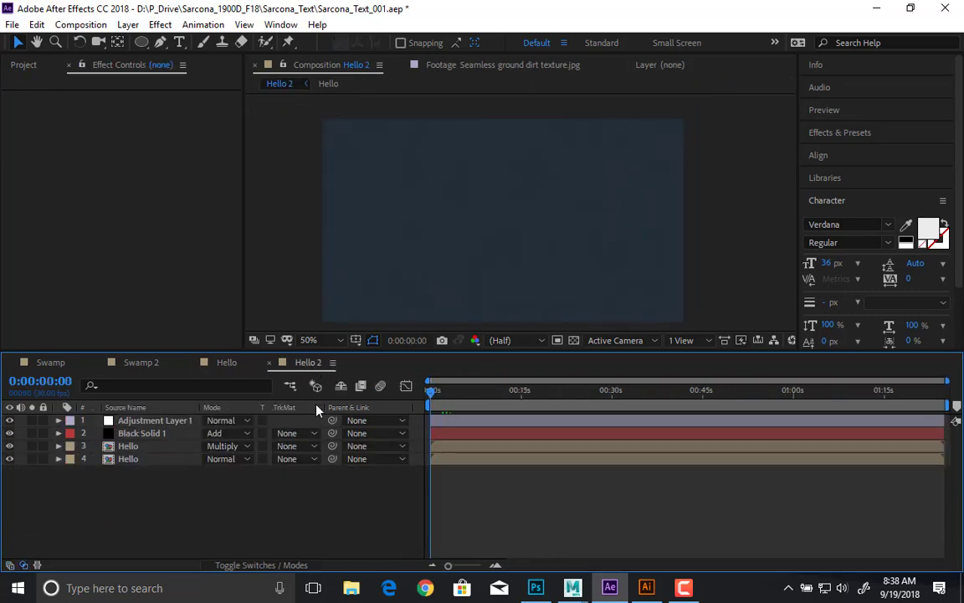
key("space")
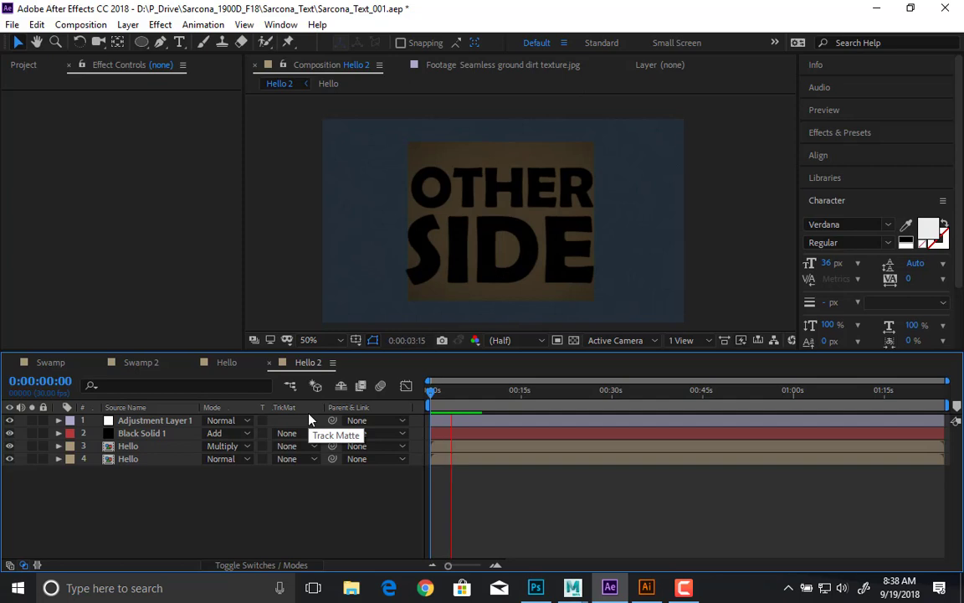
Step: Set the adjustment layer's Colorize Hue to 112° and its Colorize Lightness to about 33 in Hue/Saturation
left_click(126, 421)
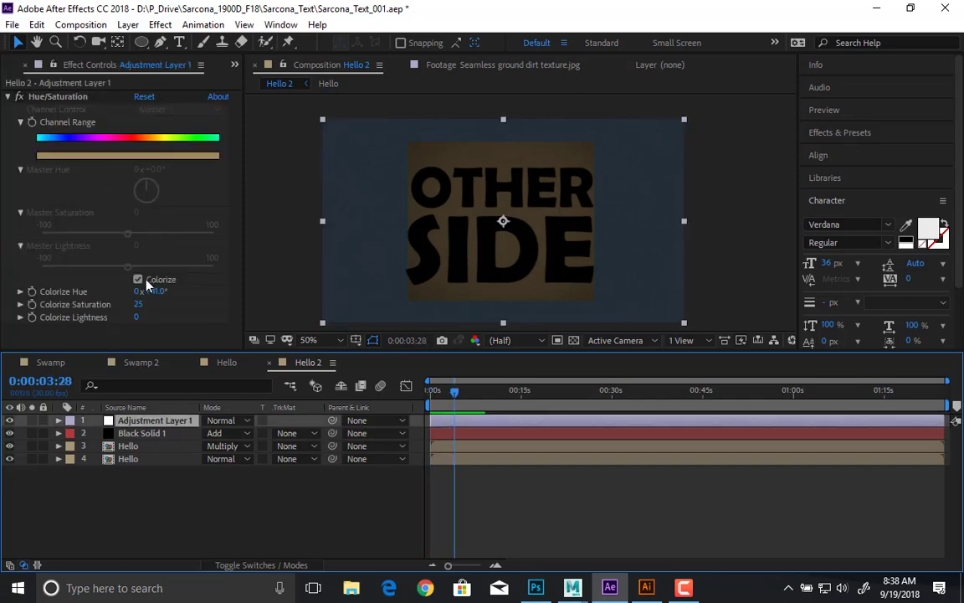
mouse_move(154, 292)
left_mouse_down()
mouse_move(186, 294)
mouse_move(130, 294)
mouse_move(171, 292)
left_mouse_up()
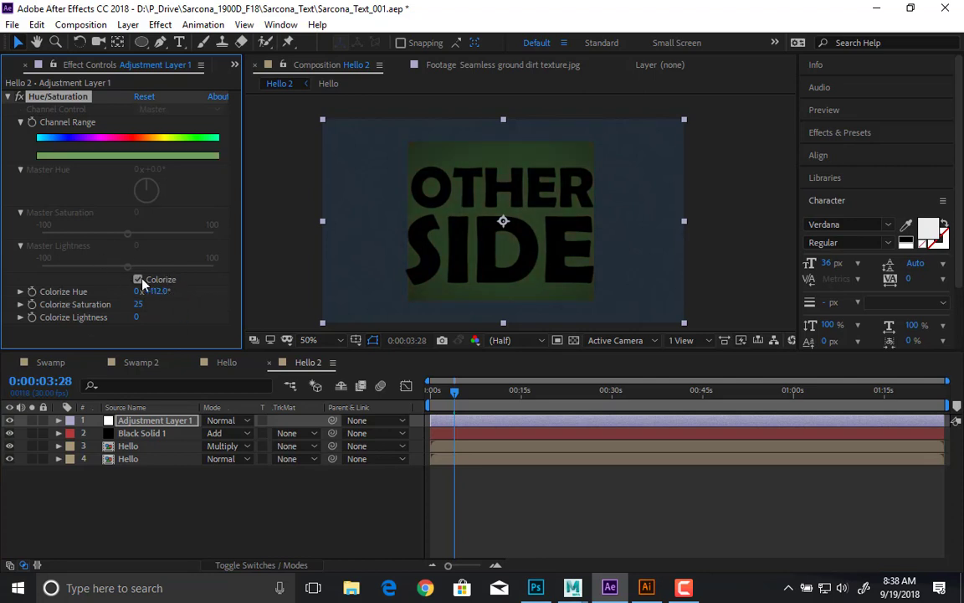
left_click_drag(137, 318, 159, 317)
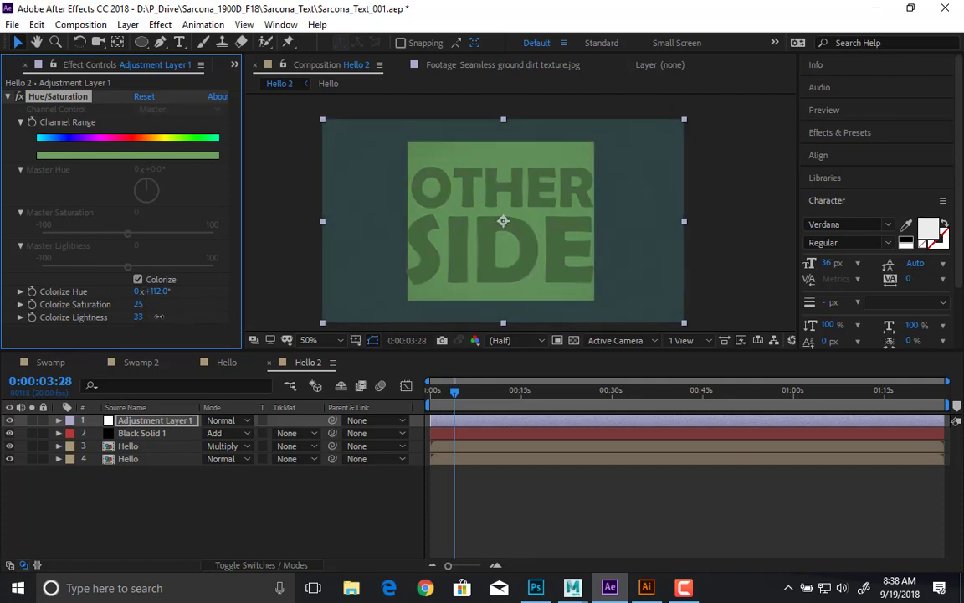
Step: Switch to Illustrator, give all the words in Hello.ai the cyan fill 00F3FF, and return to After Effects
key("alt+Tab")
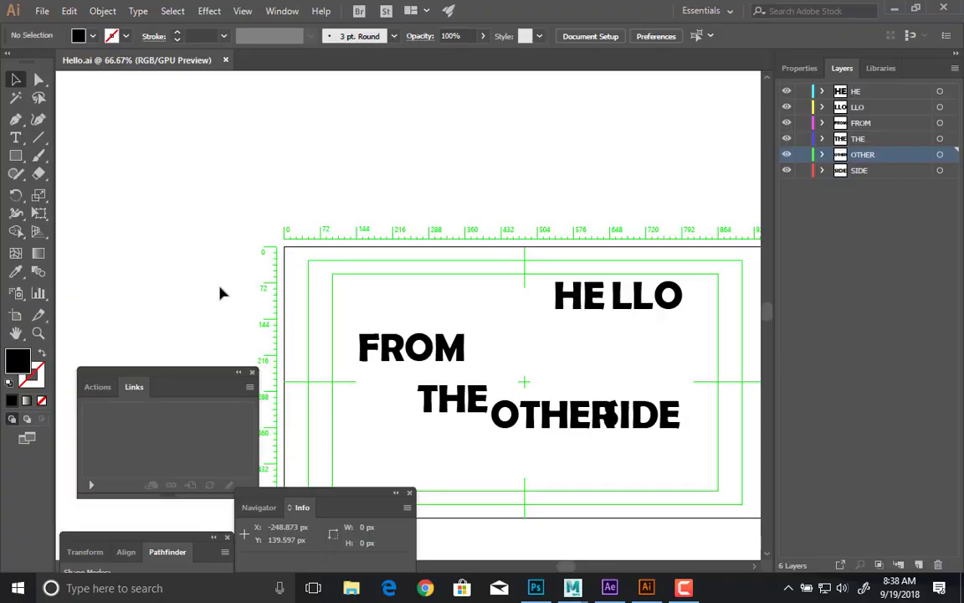
key("ctrl+r")
left_click_drag(388, 233, 718, 475)
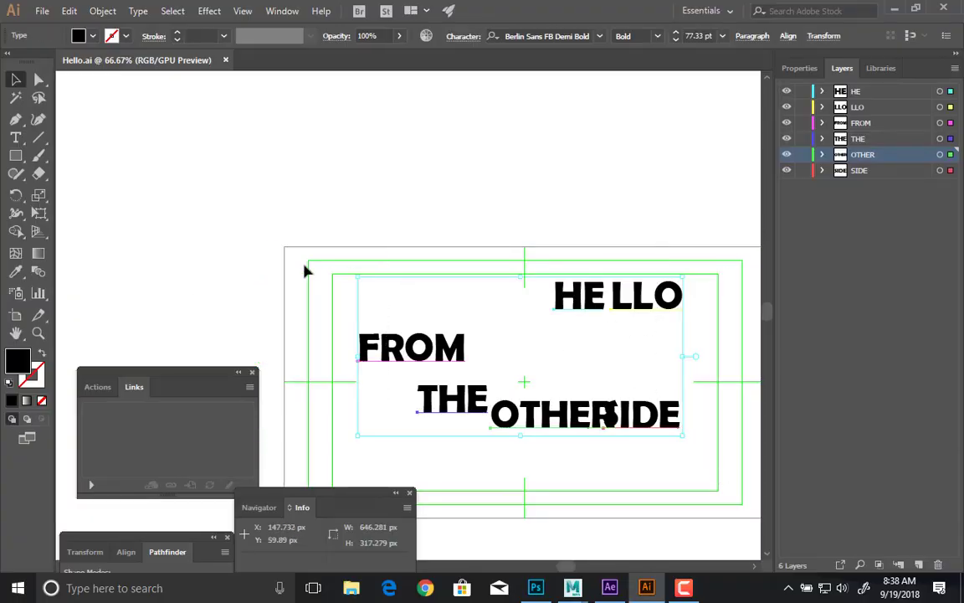
double_click(18, 362)
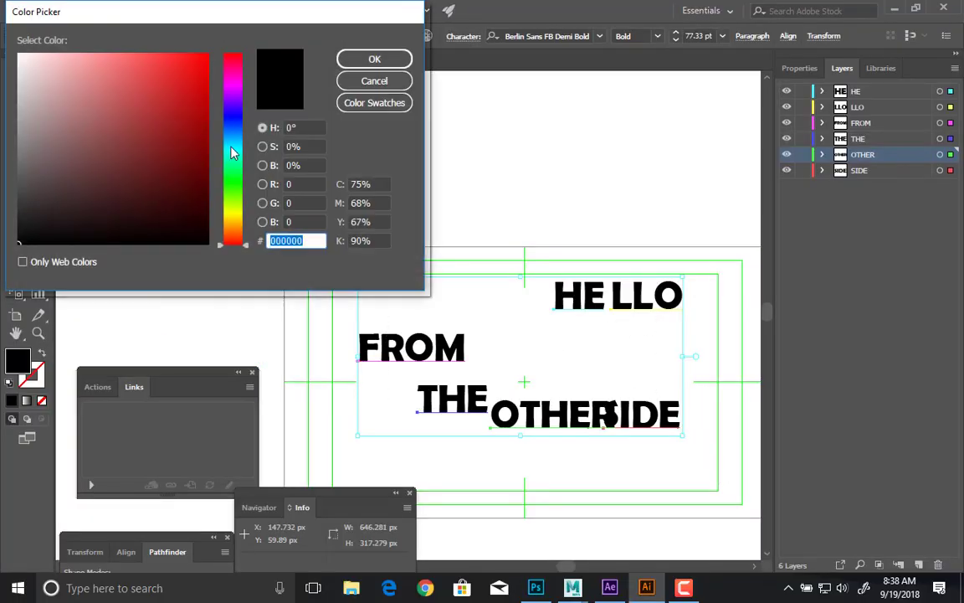
left_click(232, 146)
left_click(208, 62)
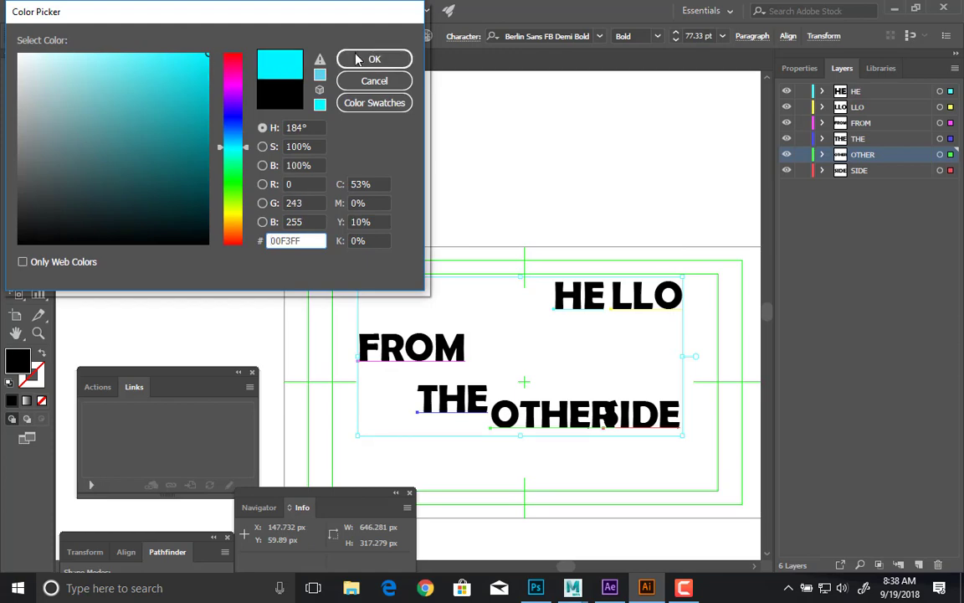
left_click(374, 59)
left_click(352, 107)
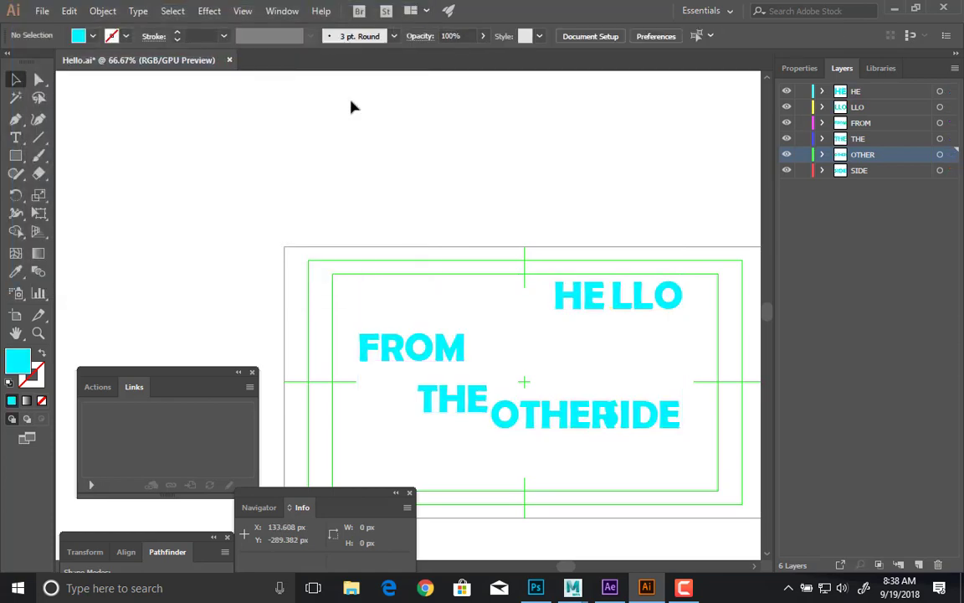
key("alt+Tab")
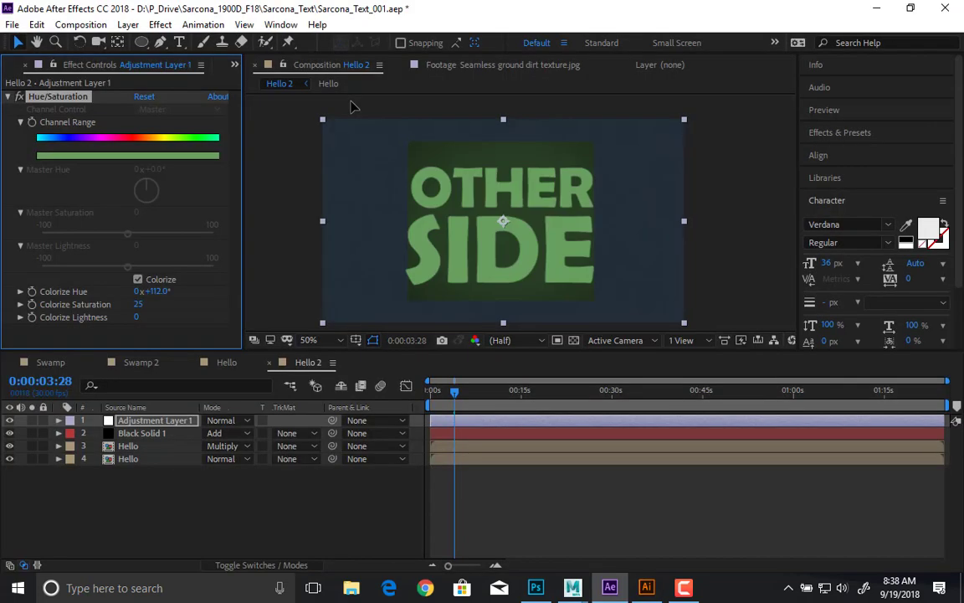
Step: Move the solid's second scale keyframe to about a quarter second in Hello and shift the null and text layers to start there
key("space")
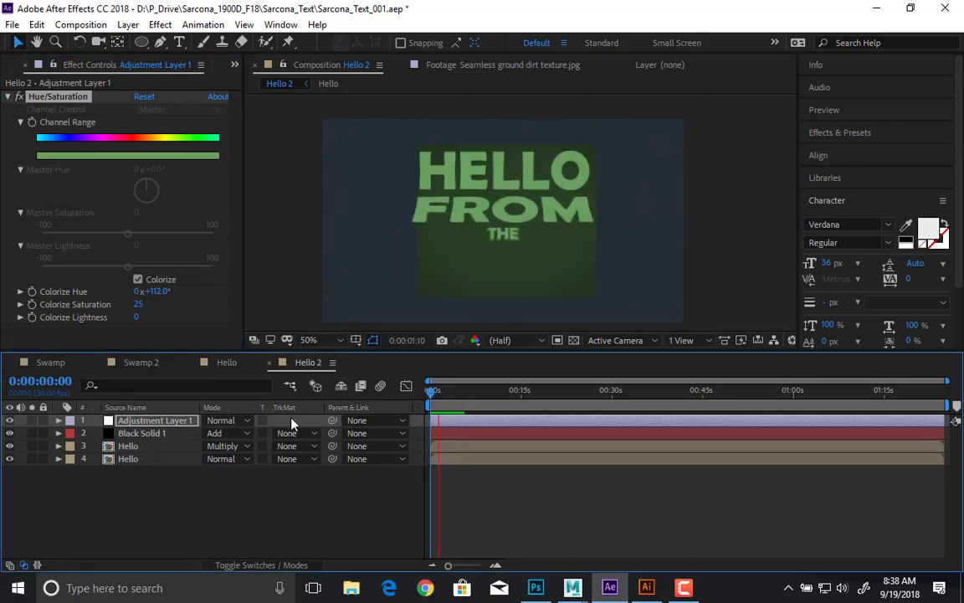
left_click(226, 365)
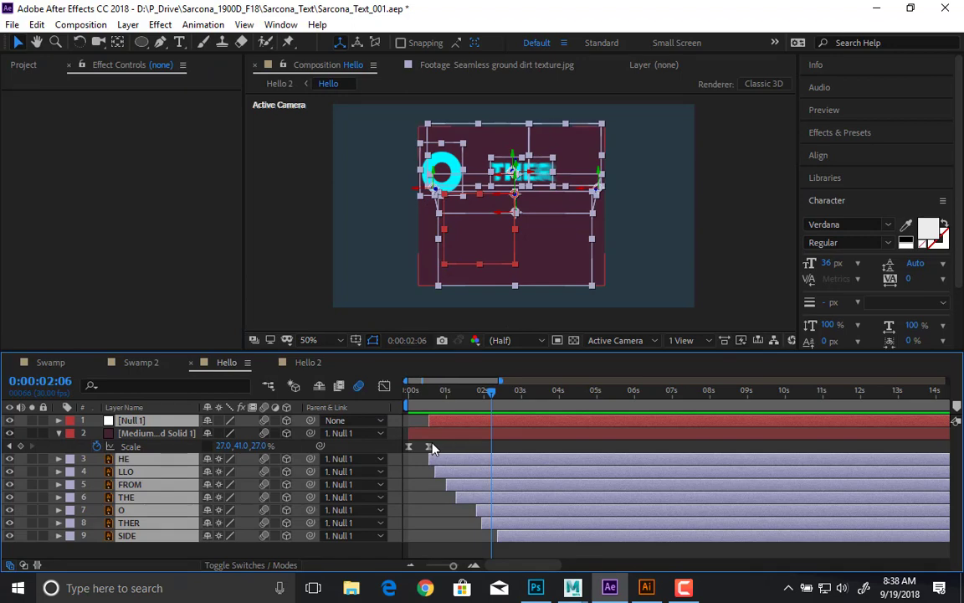
left_click(423, 447)
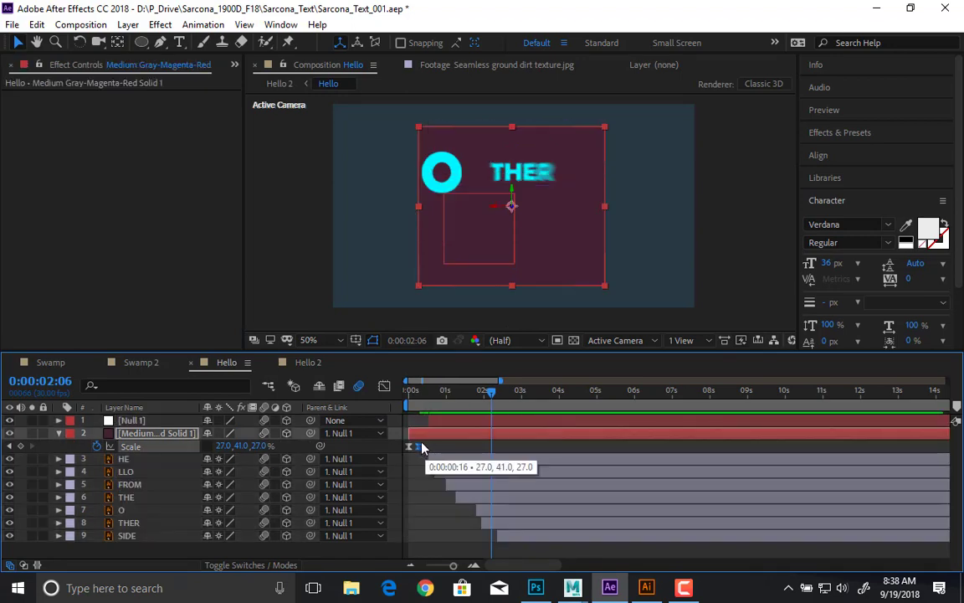
left_click(442, 460)
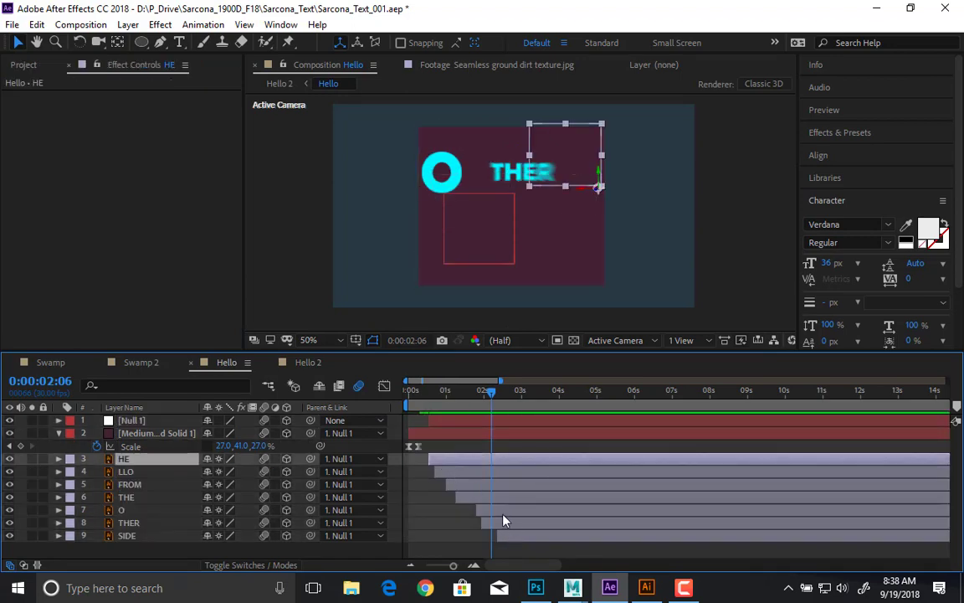
left_click(504, 534, "shift")
left_click(441, 421, "ctrl")
left_click_drag(441, 421, 434, 424)
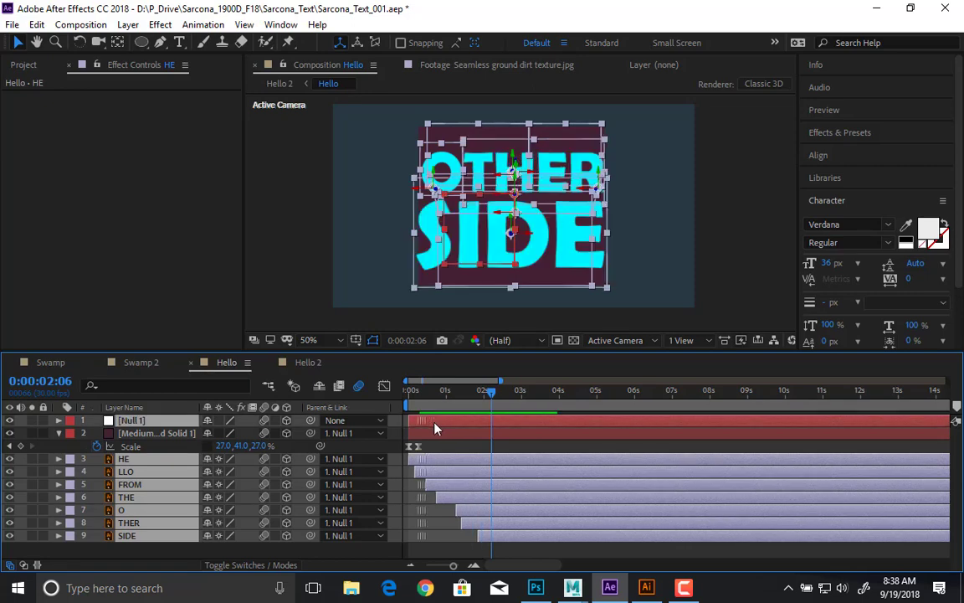
Step: Play the Hello 2 composition from the first frame to review the faster opening
left_click(289, 362)
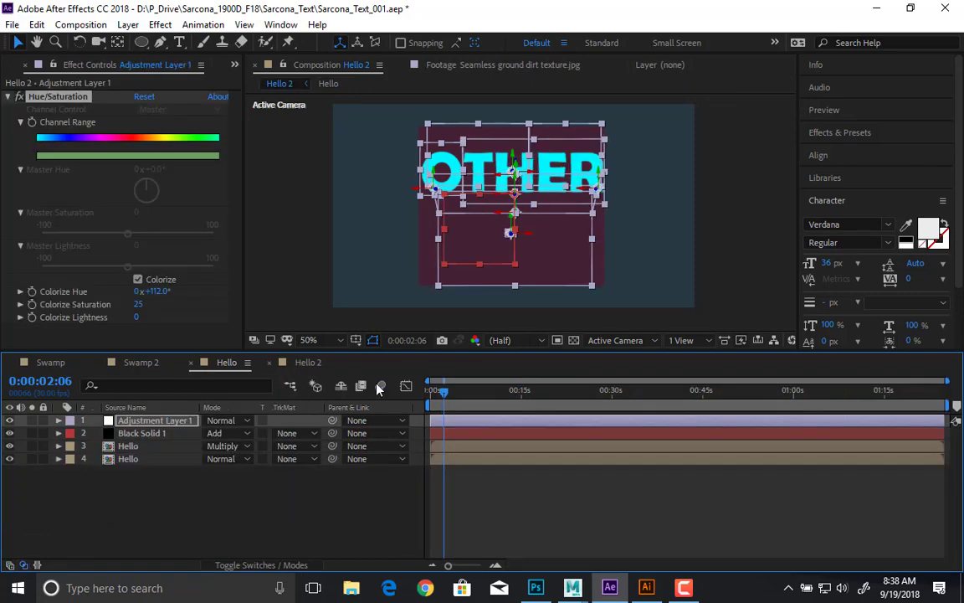
left_click_drag(443, 392, 370, 404)
left_click(345, 486)
key("space")
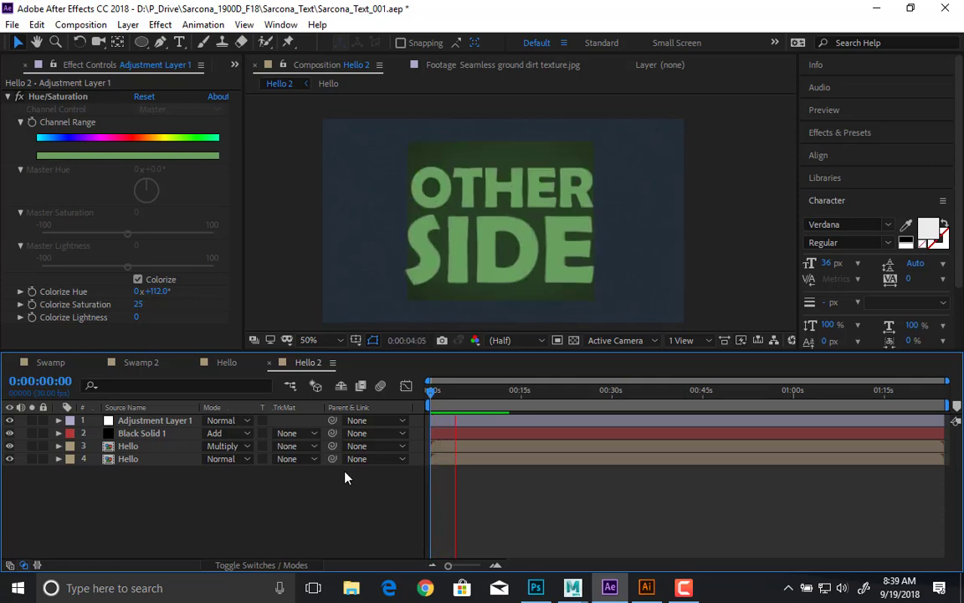
key("space")
Step: Move the anchor points of the O and THER layers in Hello up to just above the letters
left_click(228, 361)
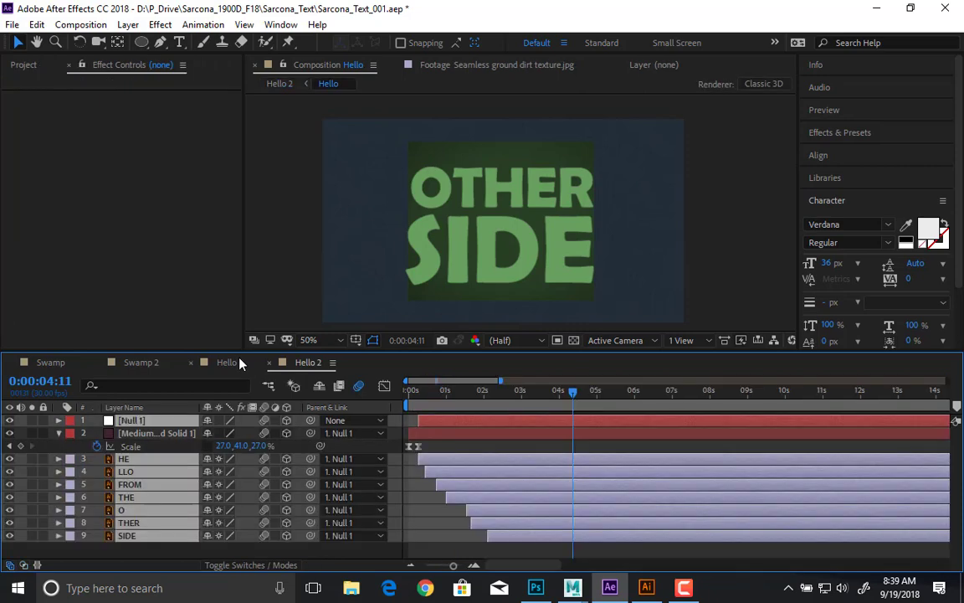
left_click(430, 512)
left_click(176, 510)
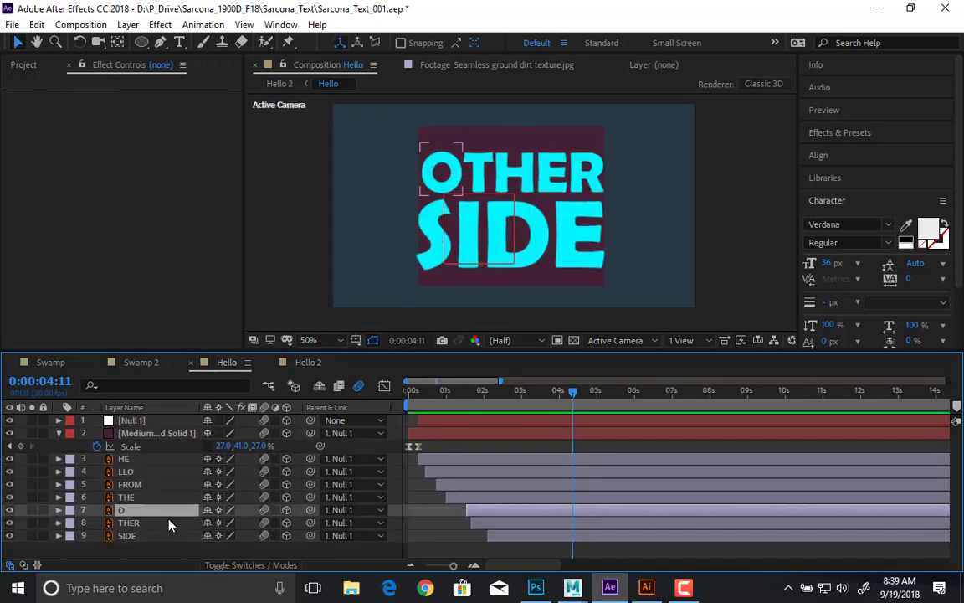
left_click(171, 523, "shift")
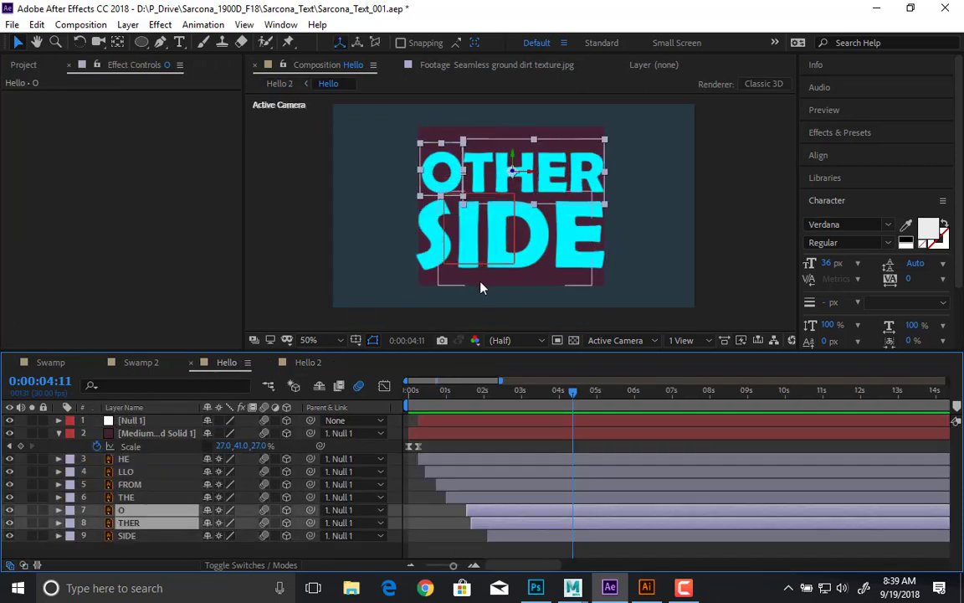
key("y")
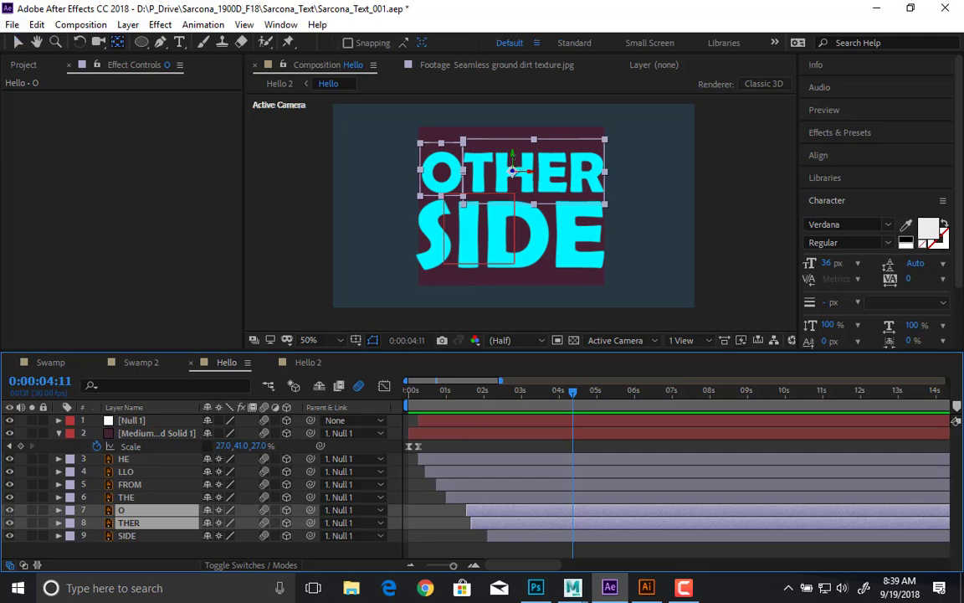
left_click_drag(512, 171, 512, 136)
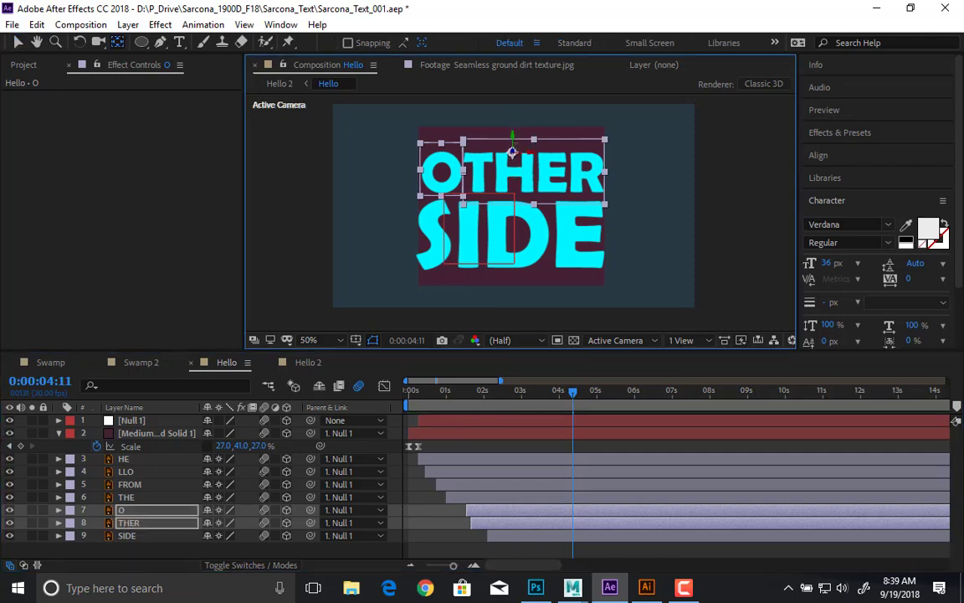
Step: Set the X Rotation of the O and THER layers to 35°
key("r")
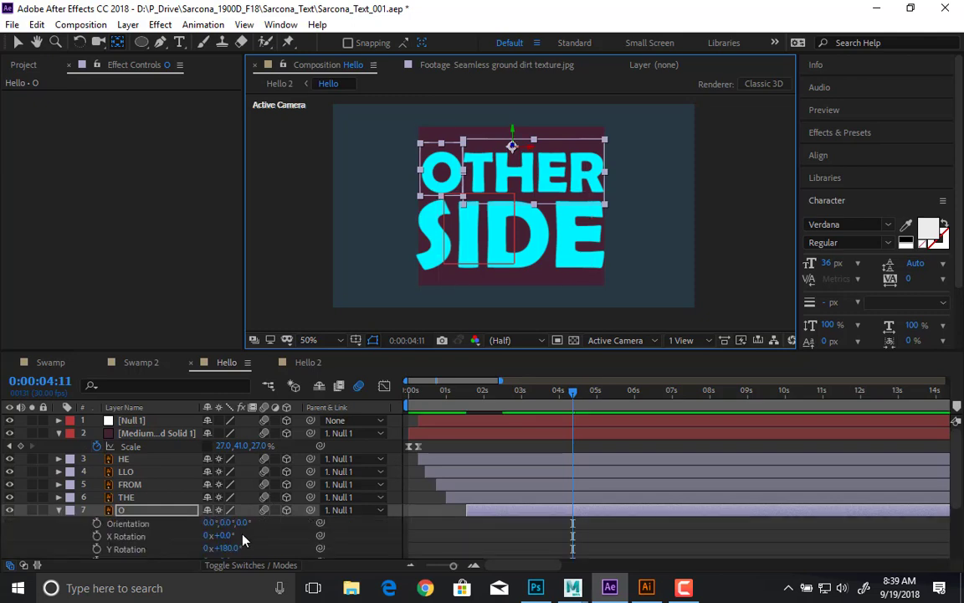
scroll(243, 539, "down", 1)
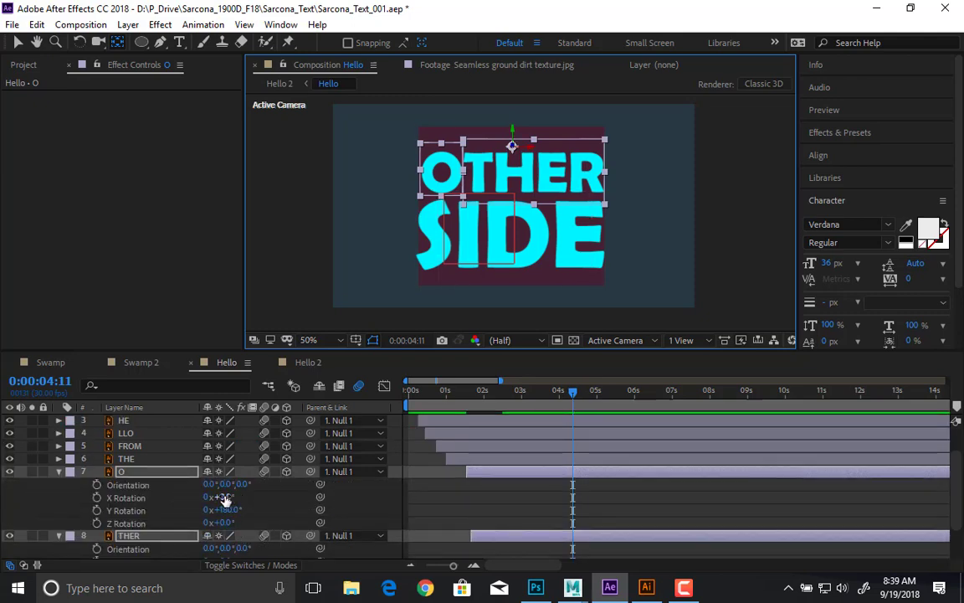
left_click_drag(223, 497, 256, 497)
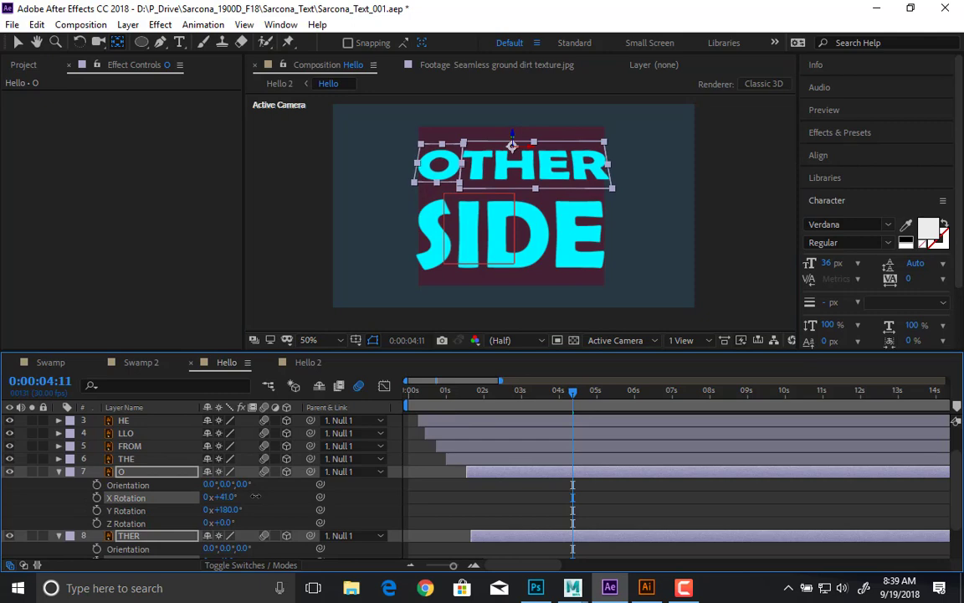
key("ctrl+z")
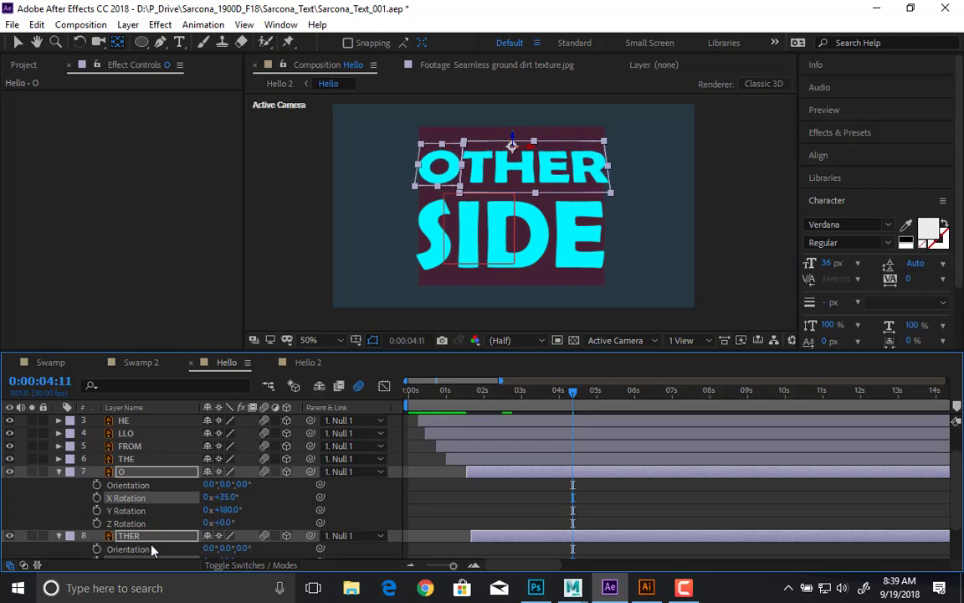
Step: Set the SIDE layer's X Rotation to -25°
scroll(135, 489, "down", 1)
left_click(153, 553)
key("r")
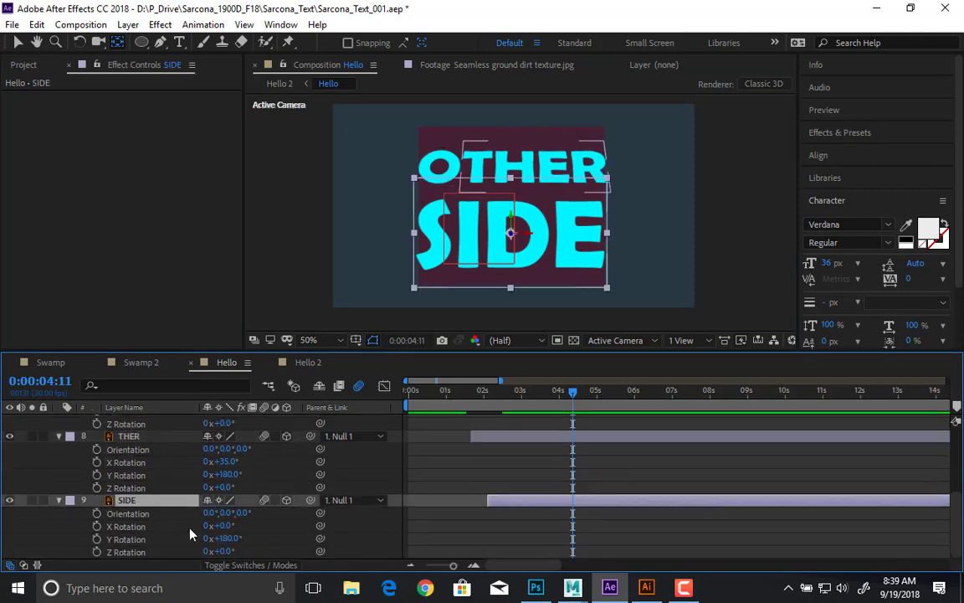
left_click_drag(232, 531, 208, 532)
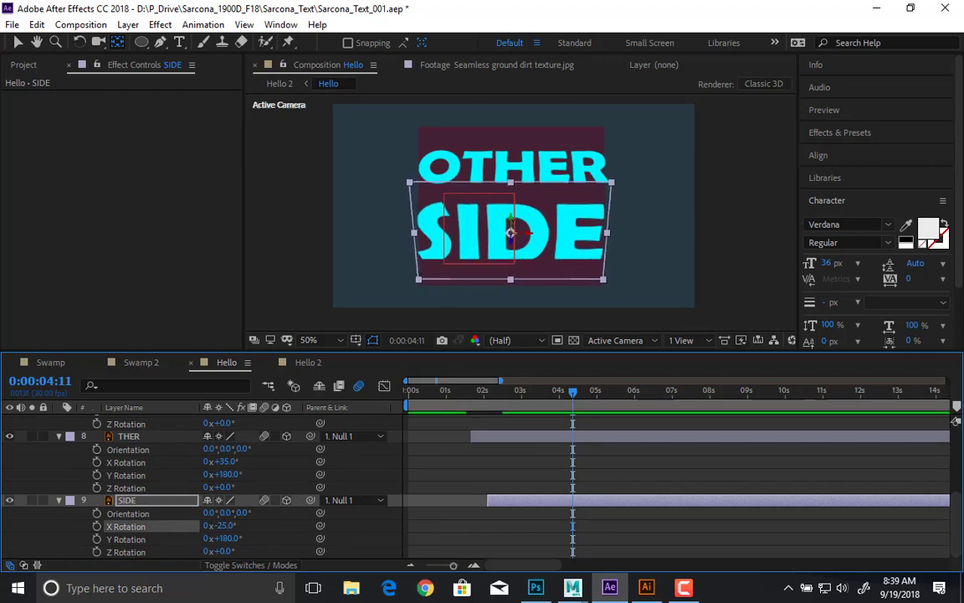
Step: Move the SIDE layer up to sit just beneath OTHER, undoing the shift that makes it cut into the solid
key("v")
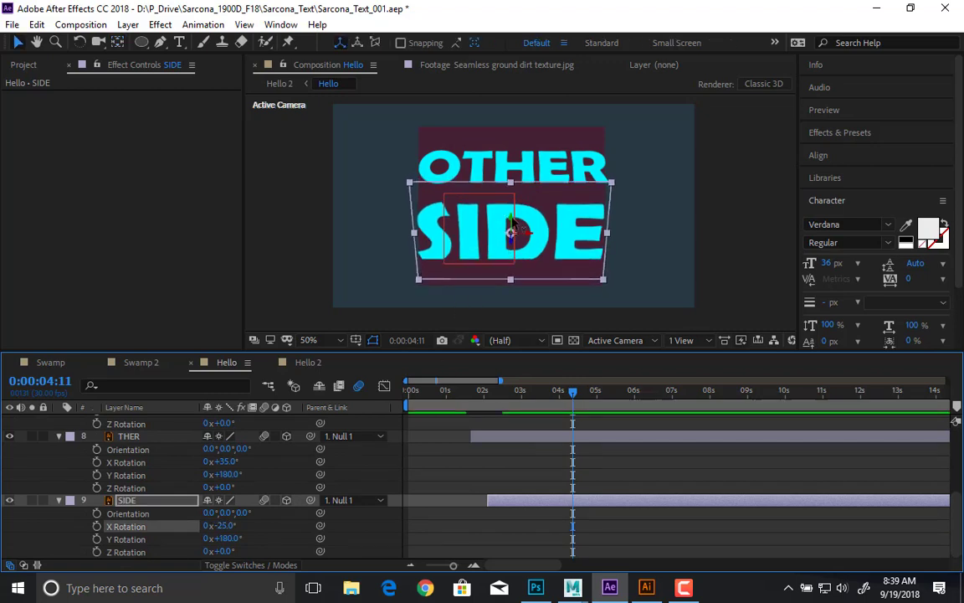
left_click_drag(510, 232, 512, 227)
key("z")
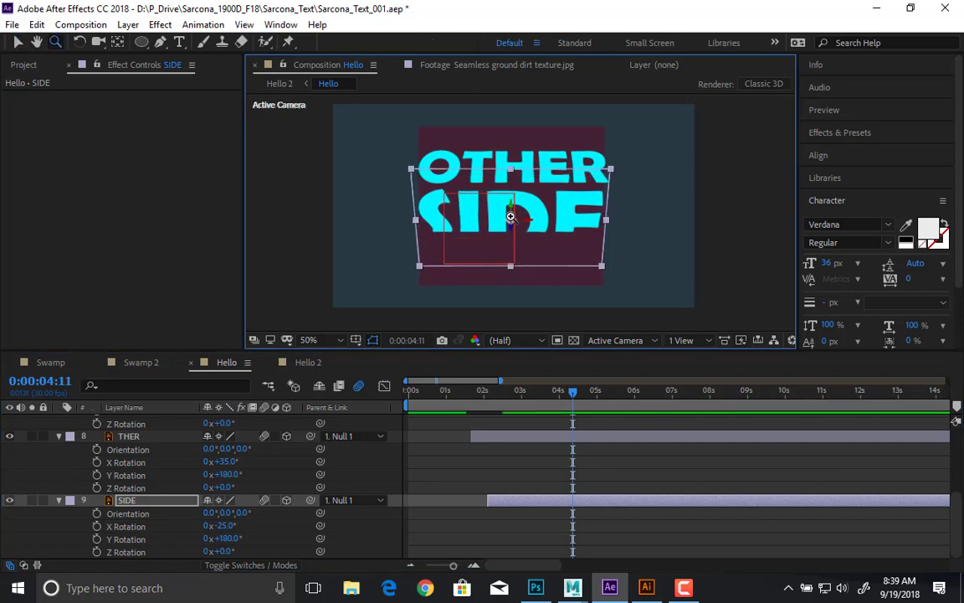
key("ctrl+z")
key("v")
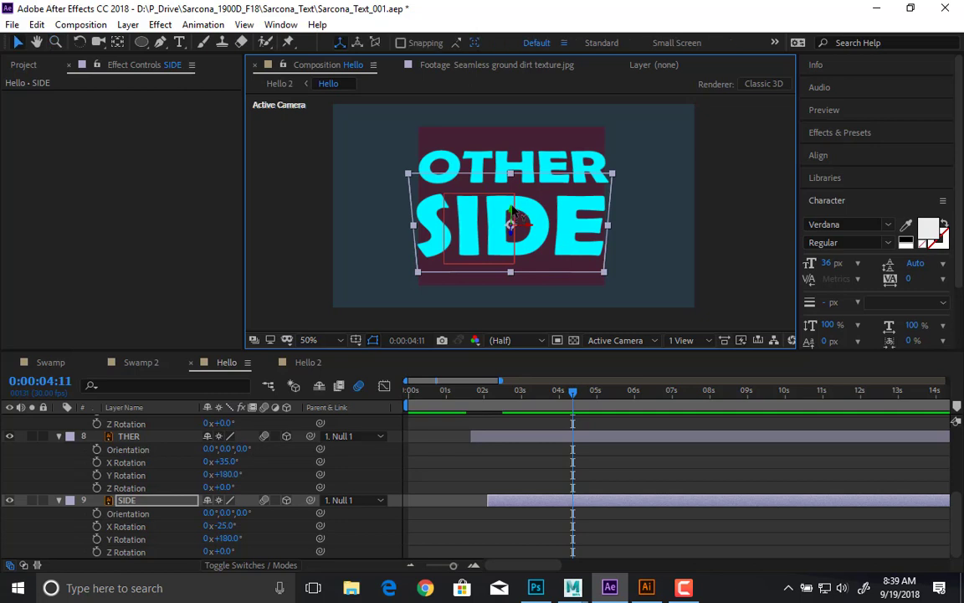
mouse_move(511, 212)
left_mouse_down()
mouse_move(511, 201)
mouse_move(510, 219)
left_mouse_up()
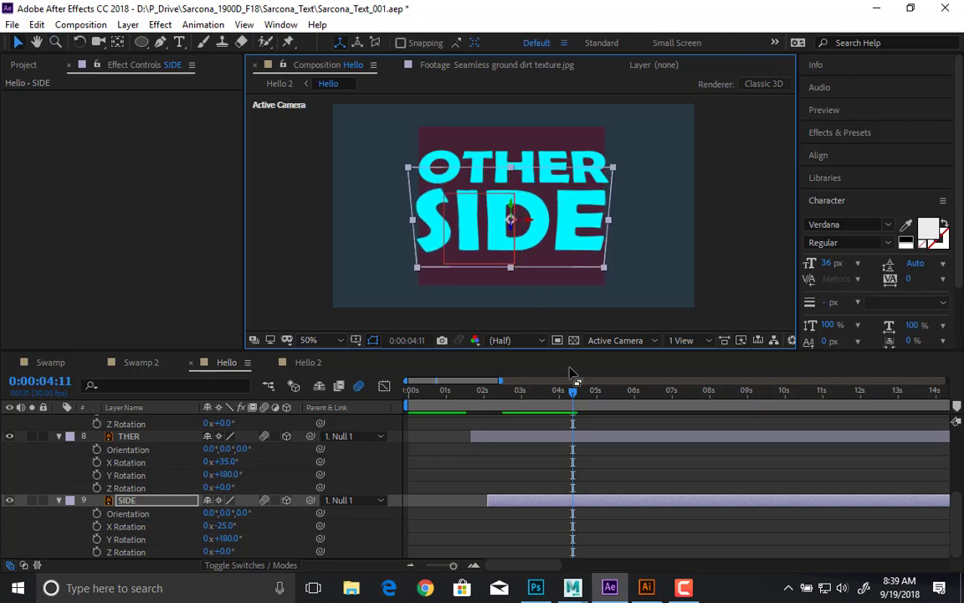
Step: Save the project and play the Hello 2 composition from the first frame
left_click_drag(572, 393, 377, 370)
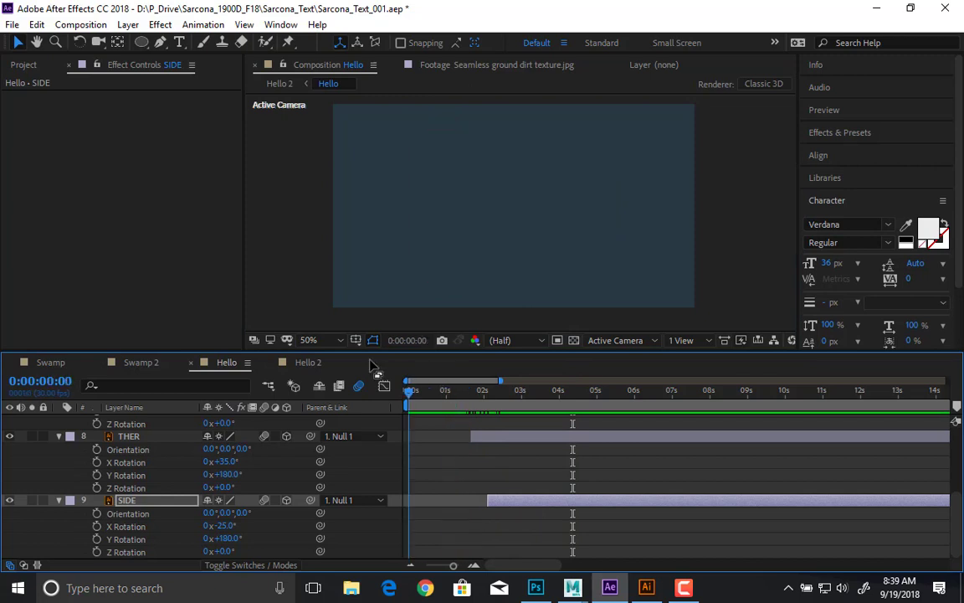
left_click(307, 362)
key("ctrl+s")
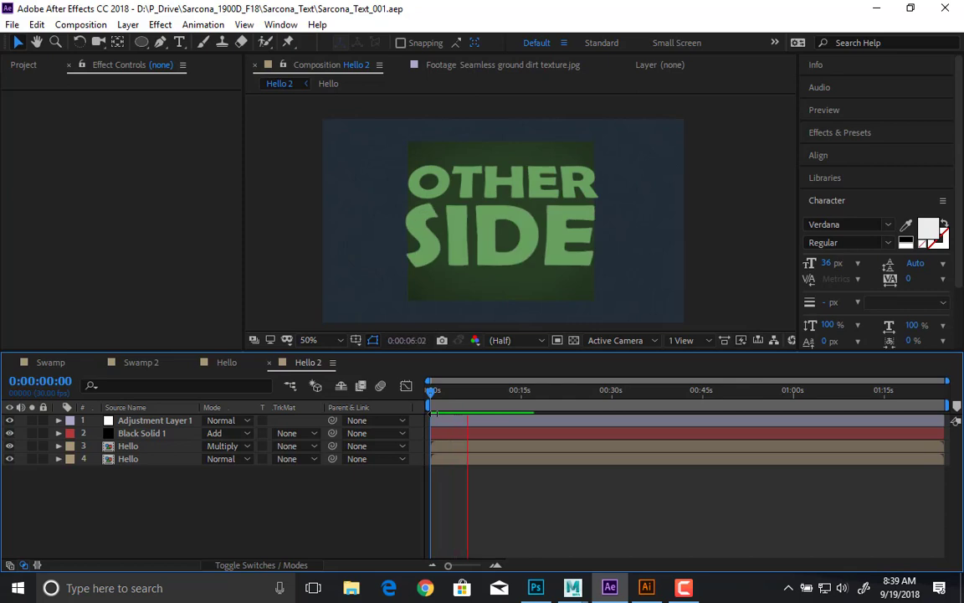
Step: End the Hello 2 work area at 0:00:03:18 and trim the composition to it
left_click_drag(473, 394, 452, 400)
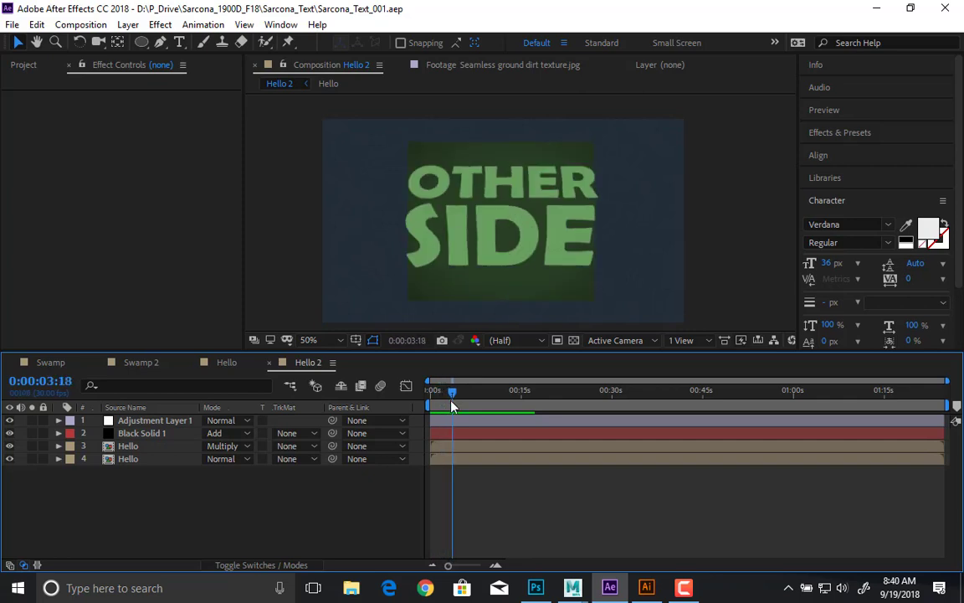
key("n")
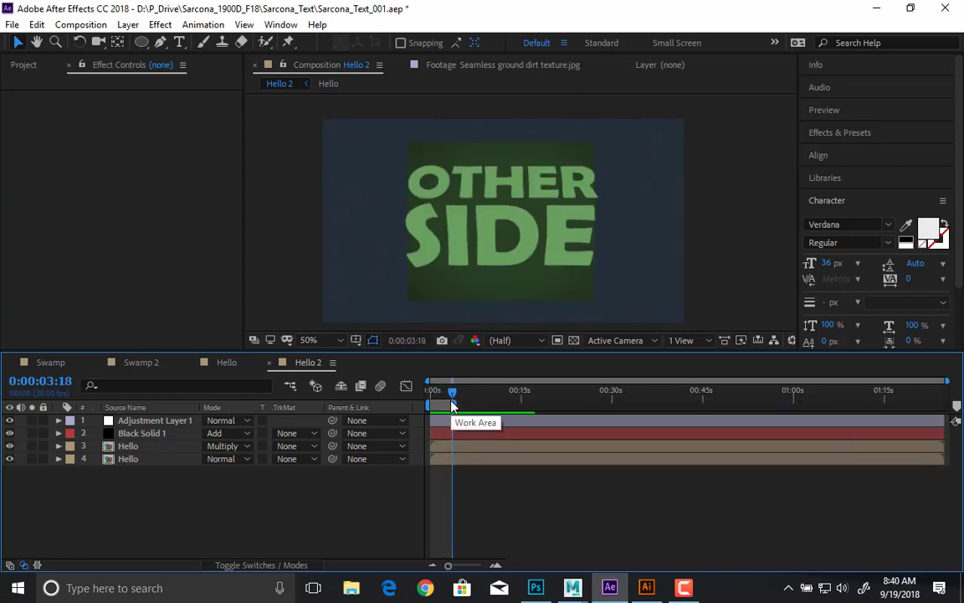
key("ctrl+shift+x")
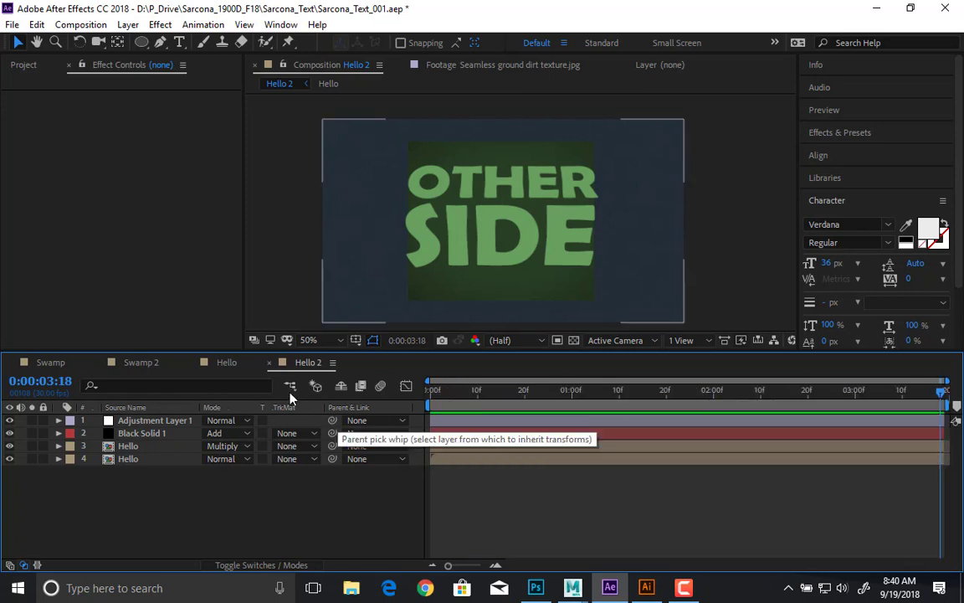
Step: Trim the Hello composition to a work area ending at 0:00:03:18 and return to Hello 2
left_click(226, 362)
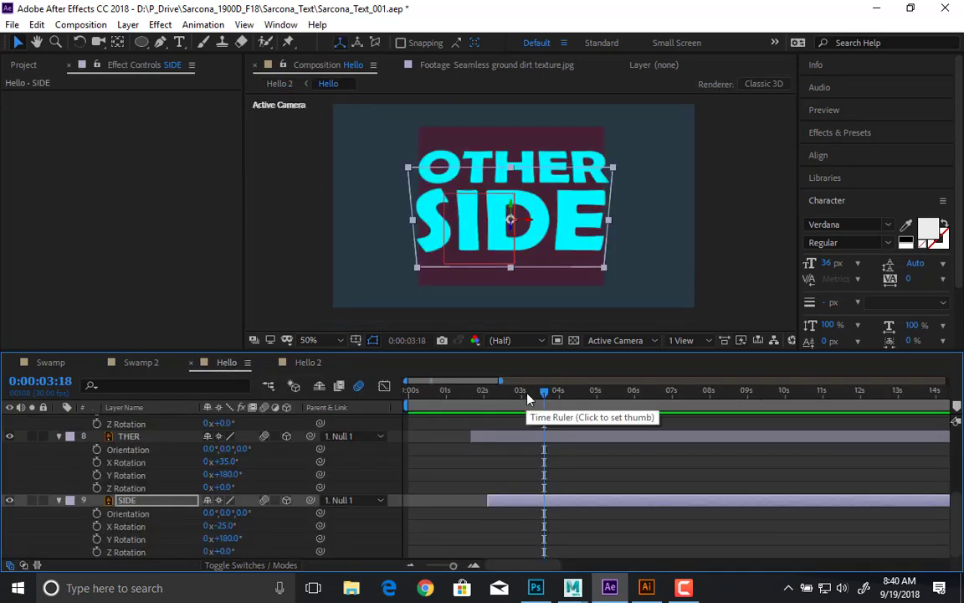
key("n")
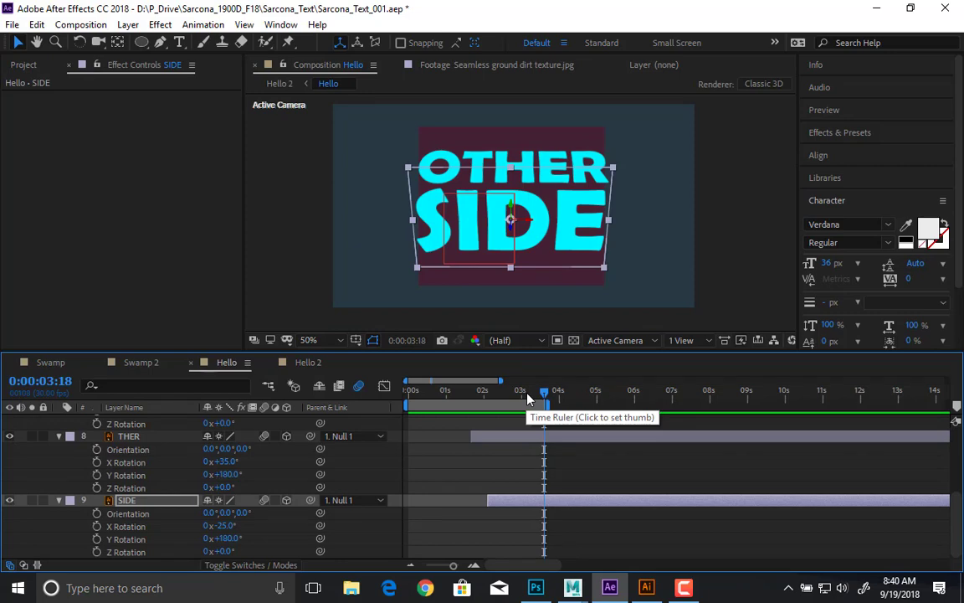
key("ctrl+shift+x")
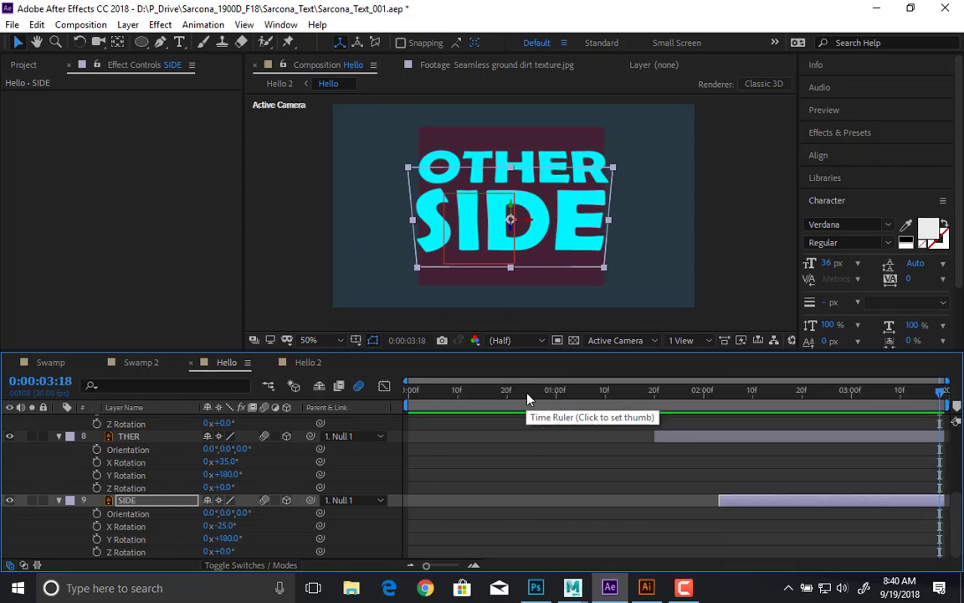
left_click(311, 365)
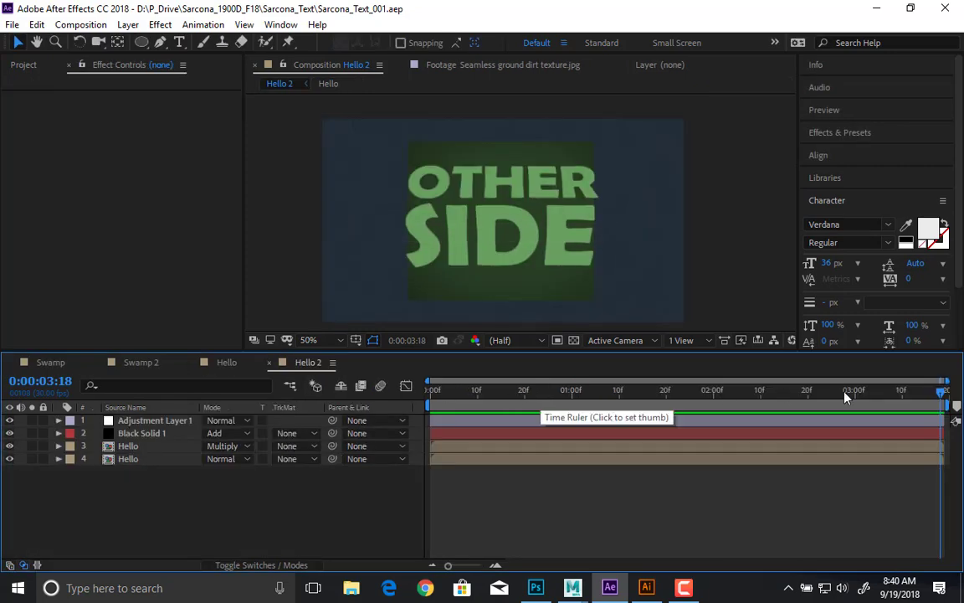
left_click_drag(845, 397, 958, 407)
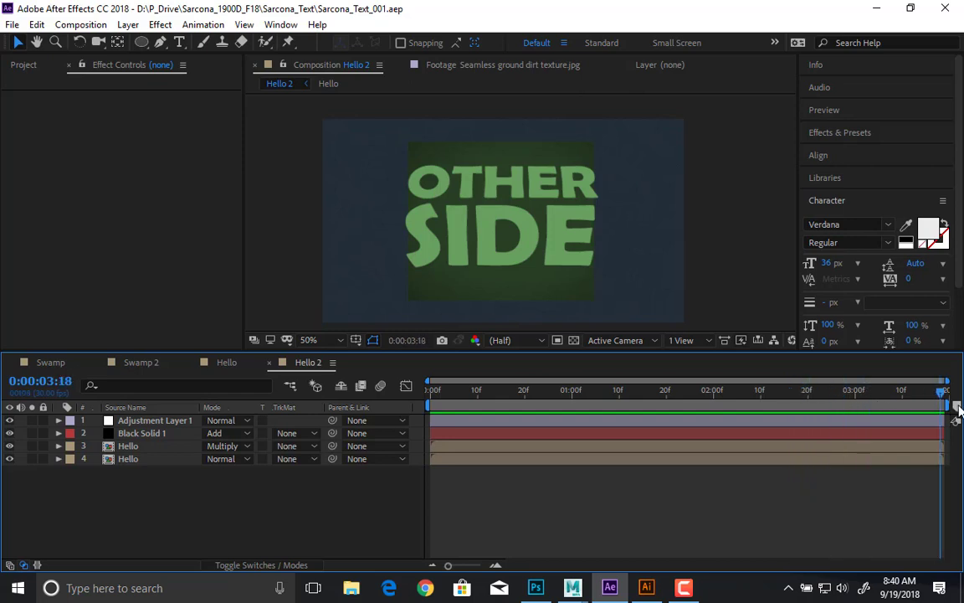